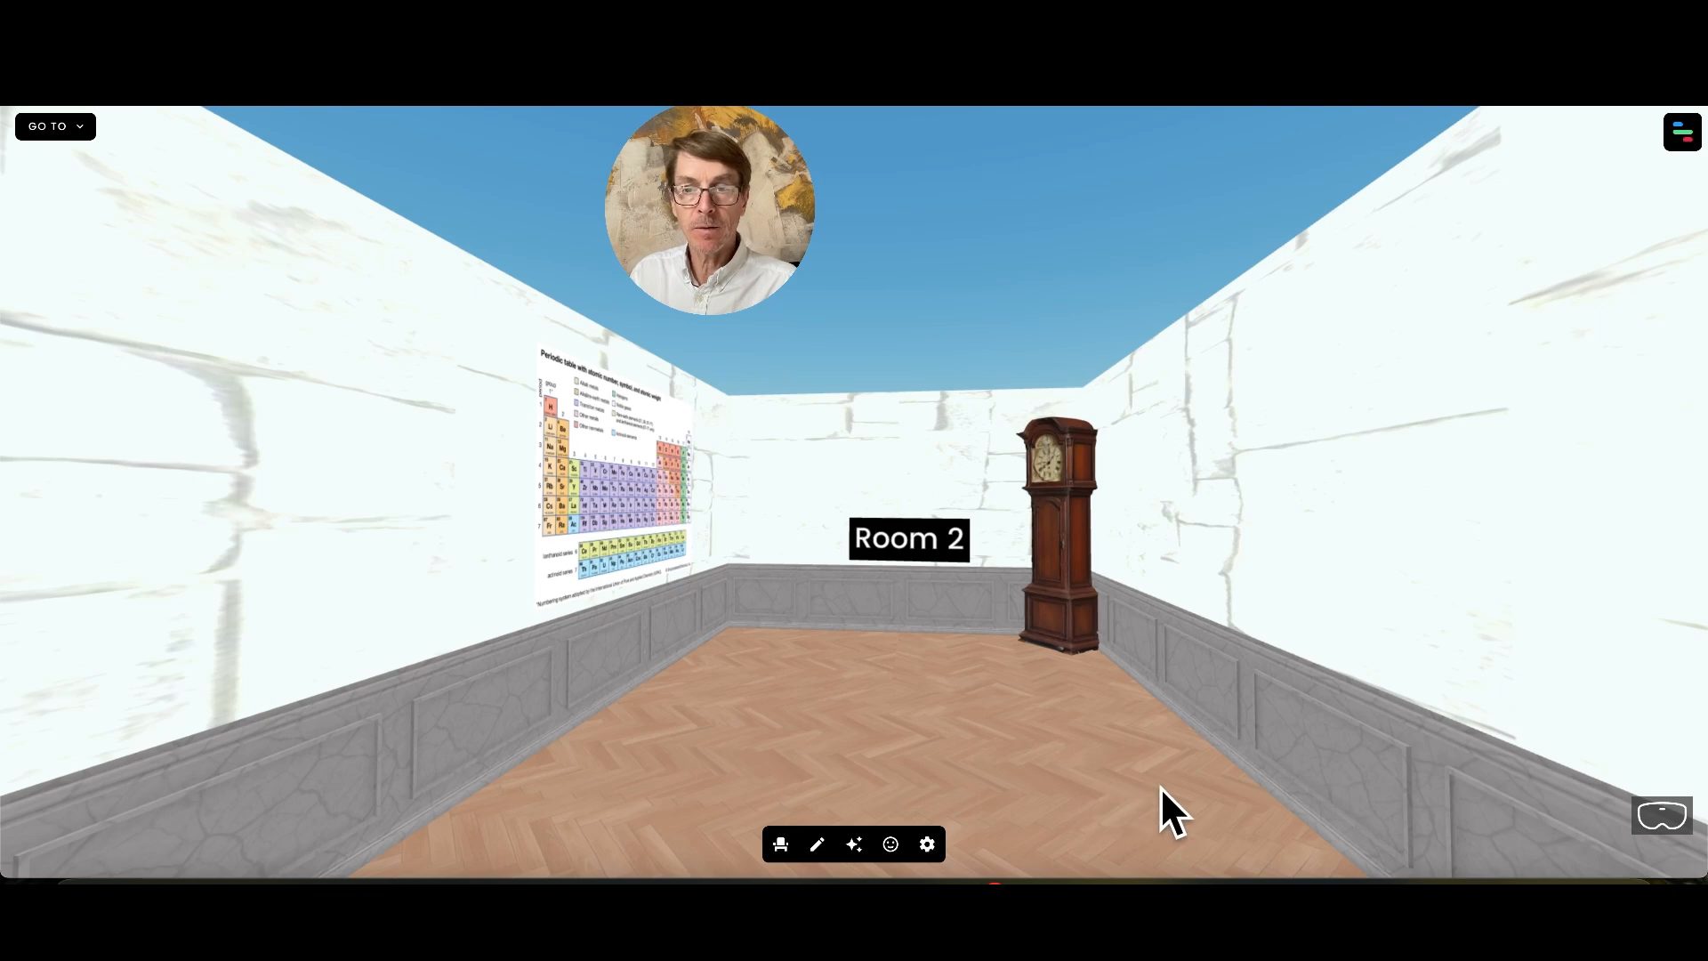
pyautogui.moveTo(1108, 753); pyautogui.dragTo(1098, 781)
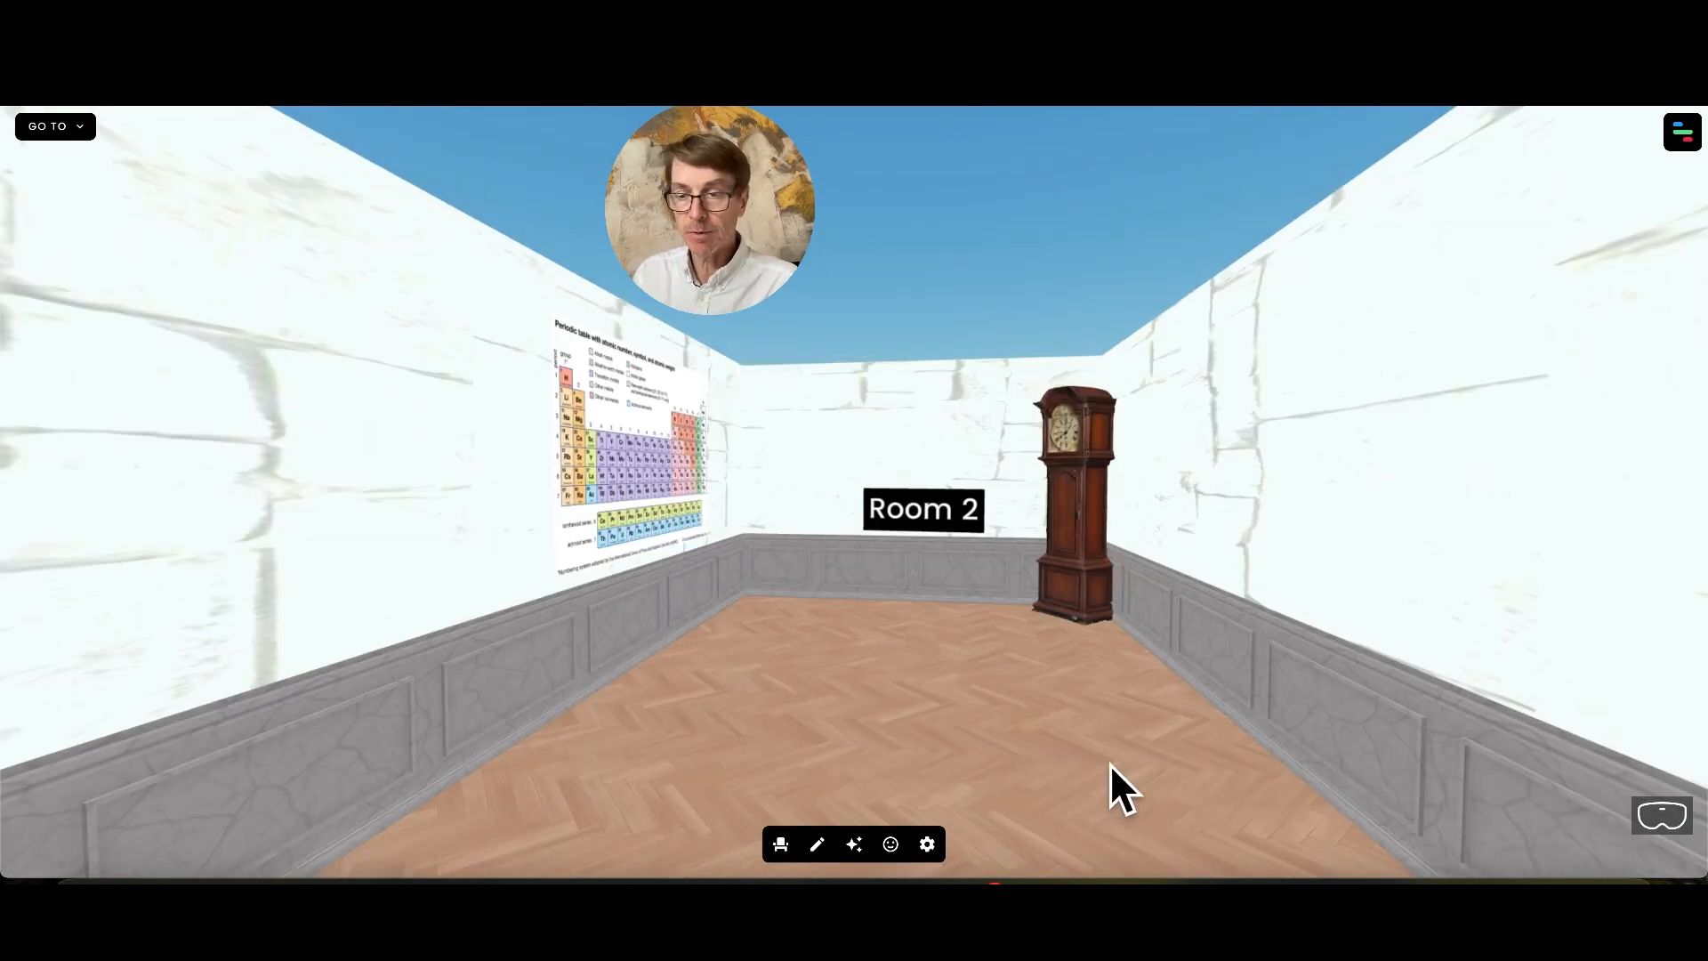
pyautogui.moveTo(1089, 830); pyautogui.dragTo(1167, 786)
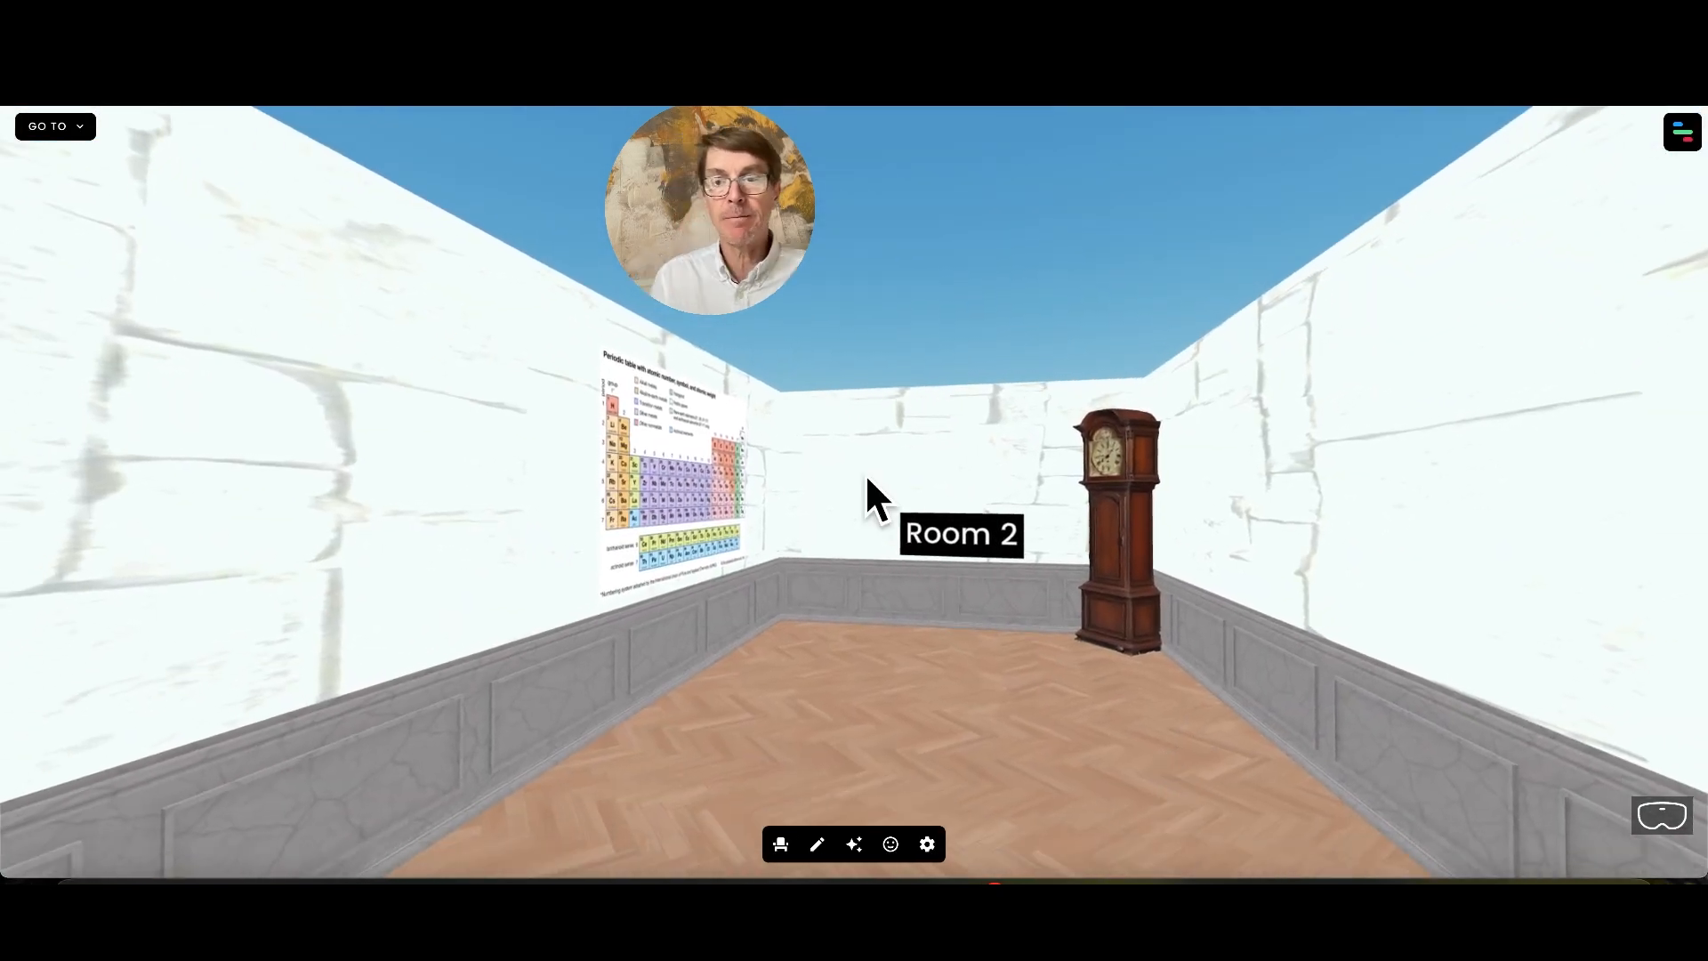
pyautogui.moveTo(1087, 706); pyautogui.dragTo(1081, 770)
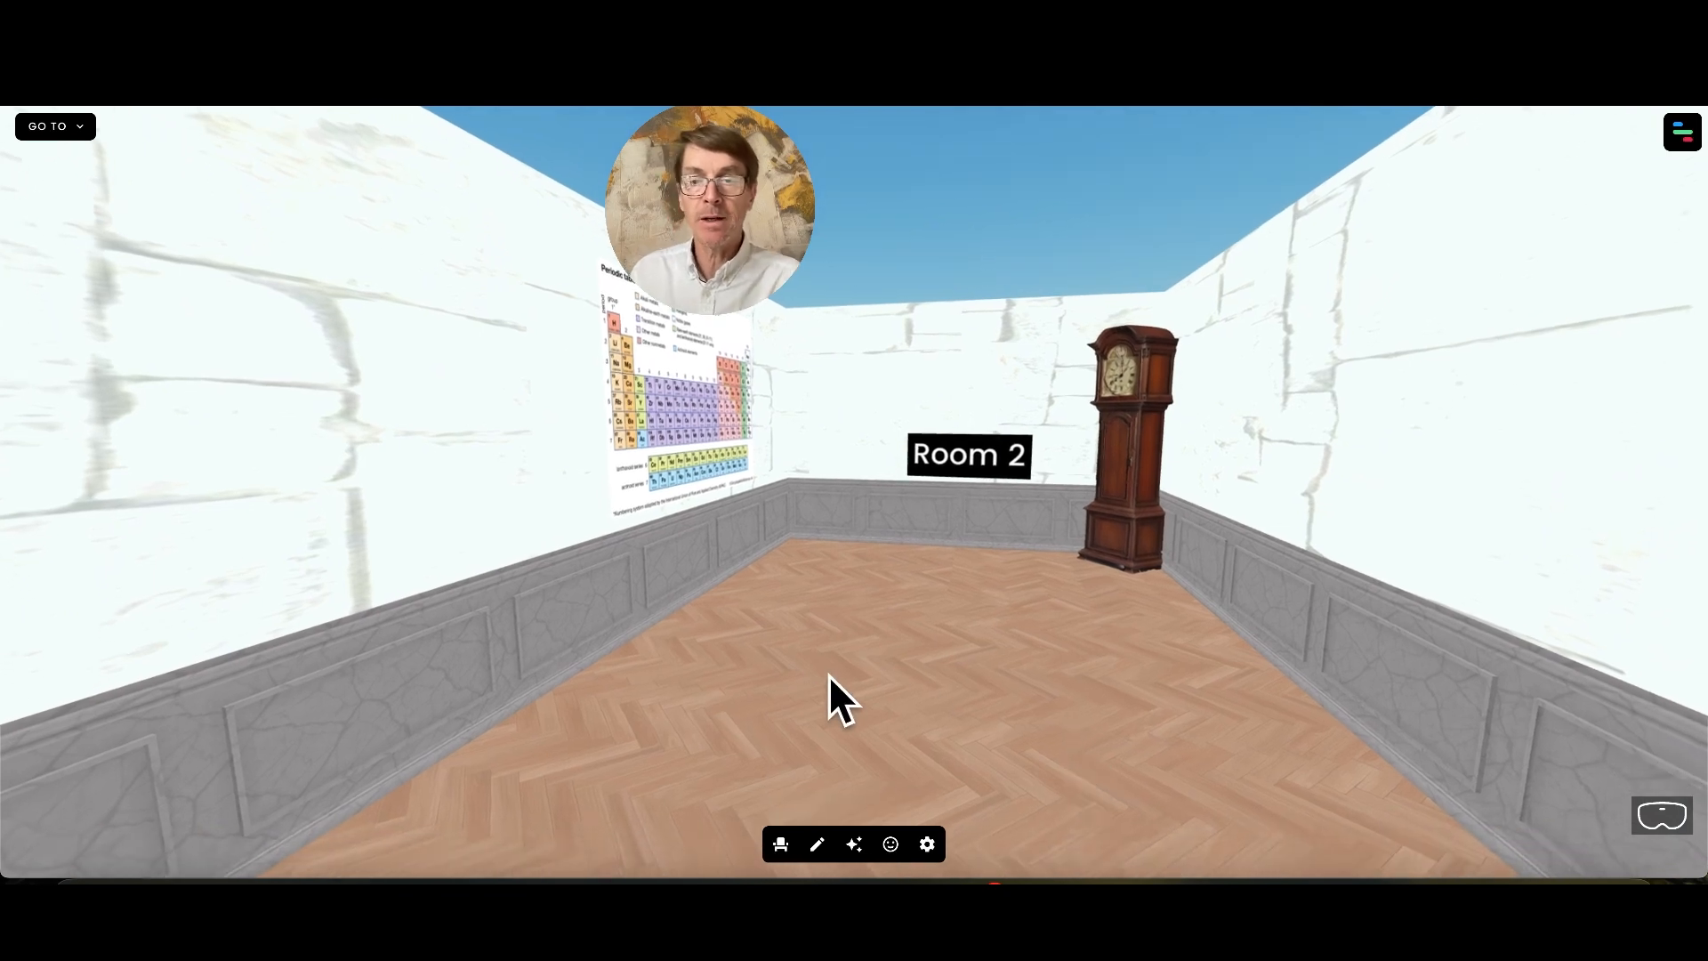
# Add a plane shape to the Room 2 scene.
pyautogui.click(856, 846)
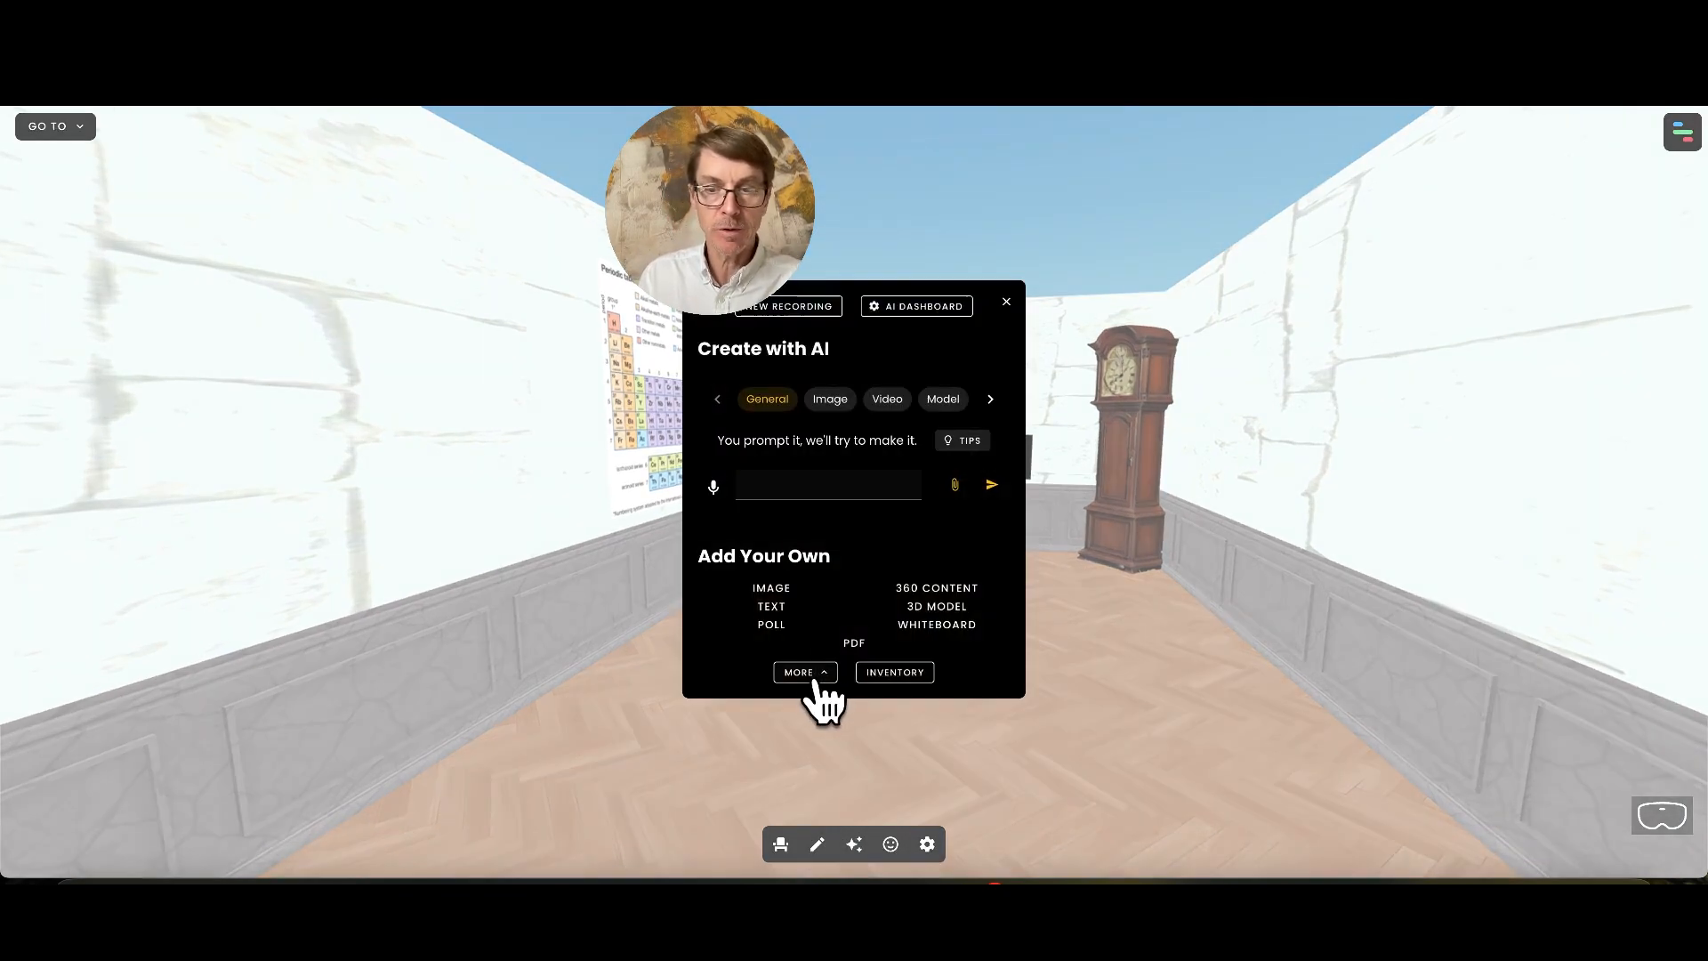
pyautogui.click(819, 676)
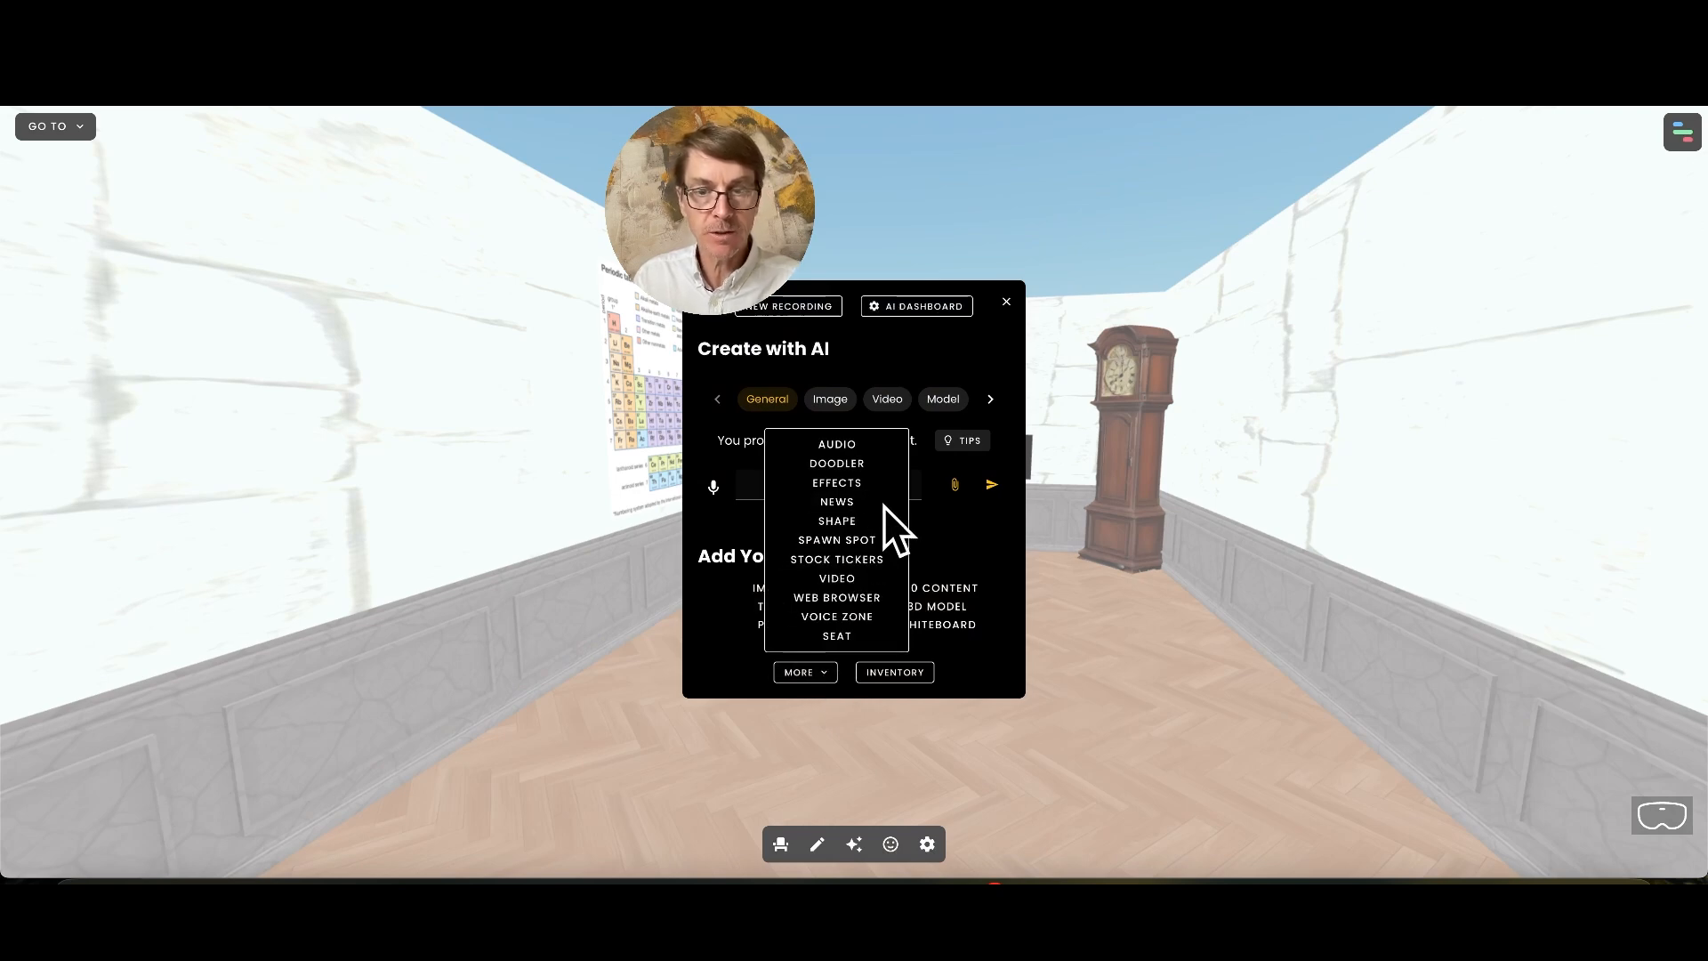
pyautogui.click(840, 521)
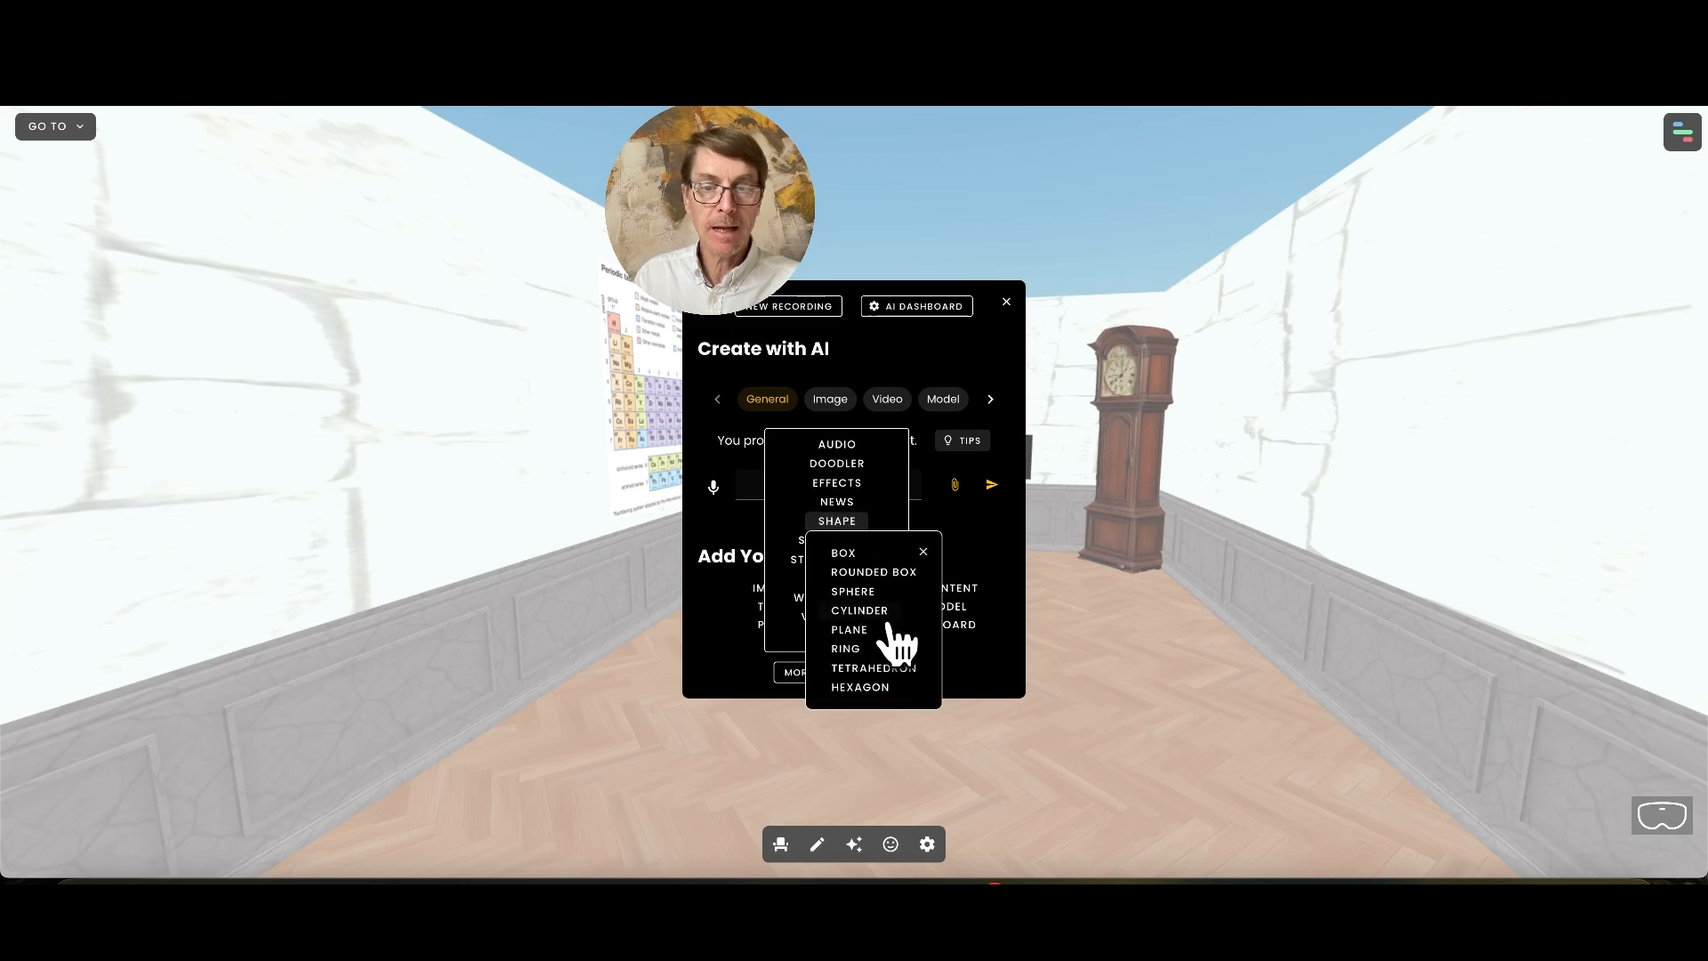
pyautogui.click(852, 632)
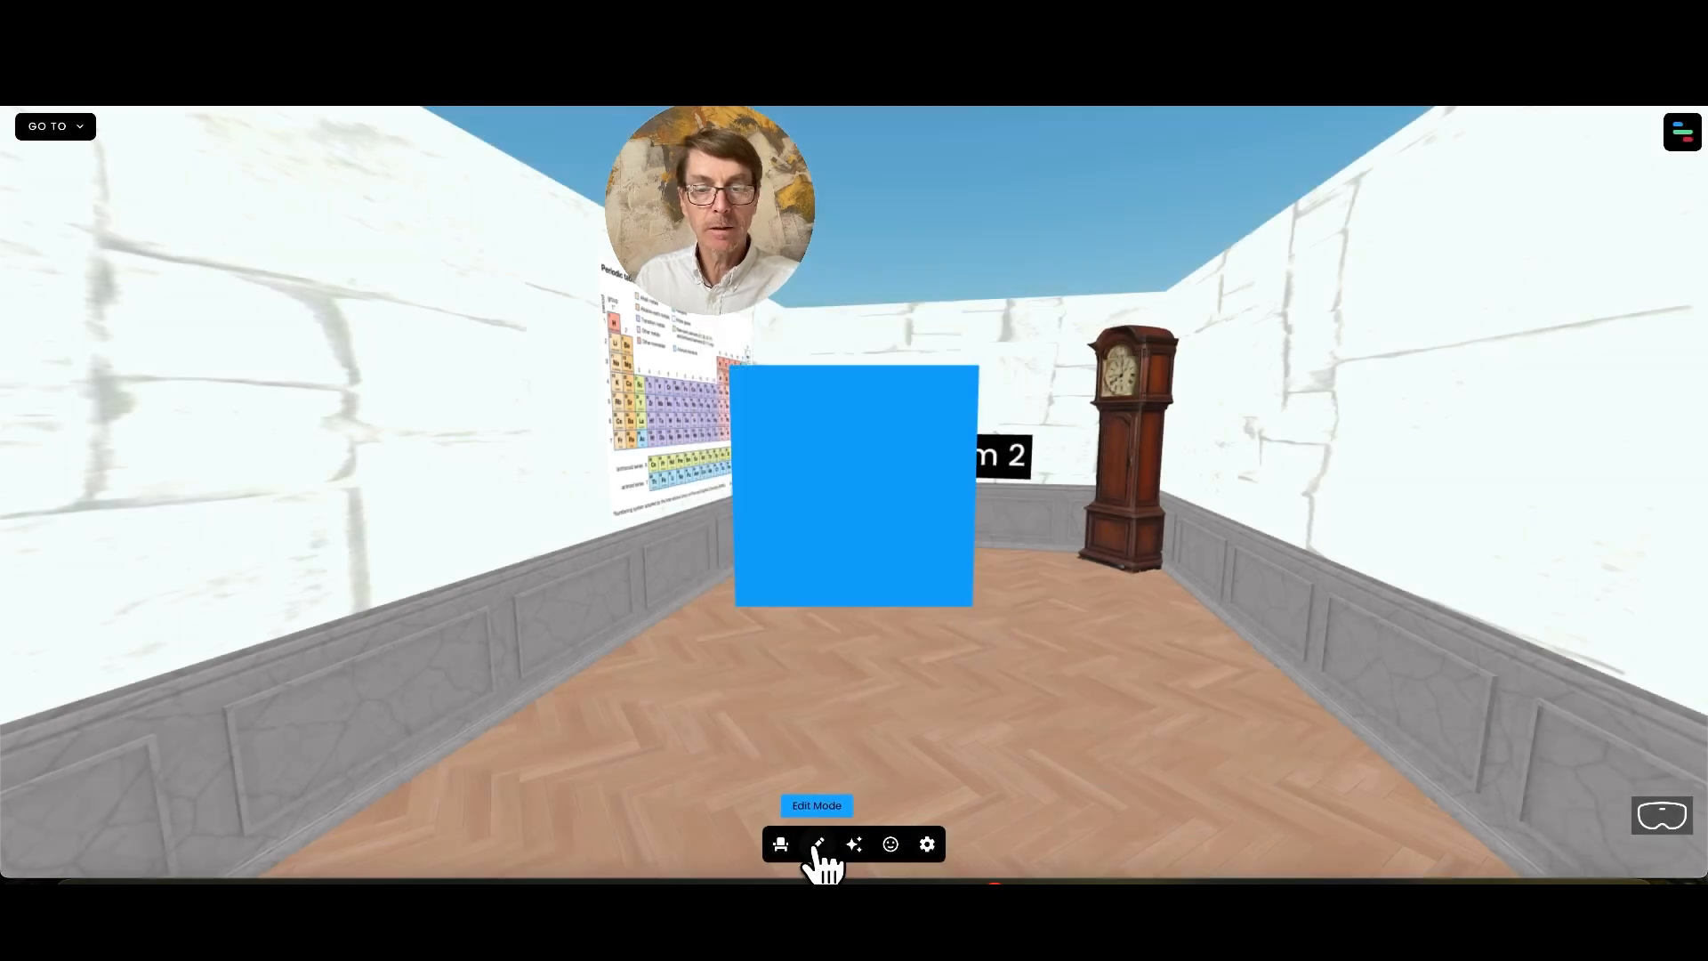
# Select the new plane in edit mode and recolour it grey (#8F8E8E) by sampling the stone wall panelling with the eyedropper.
pyautogui.click(817, 844)
pyautogui.click(912, 521)
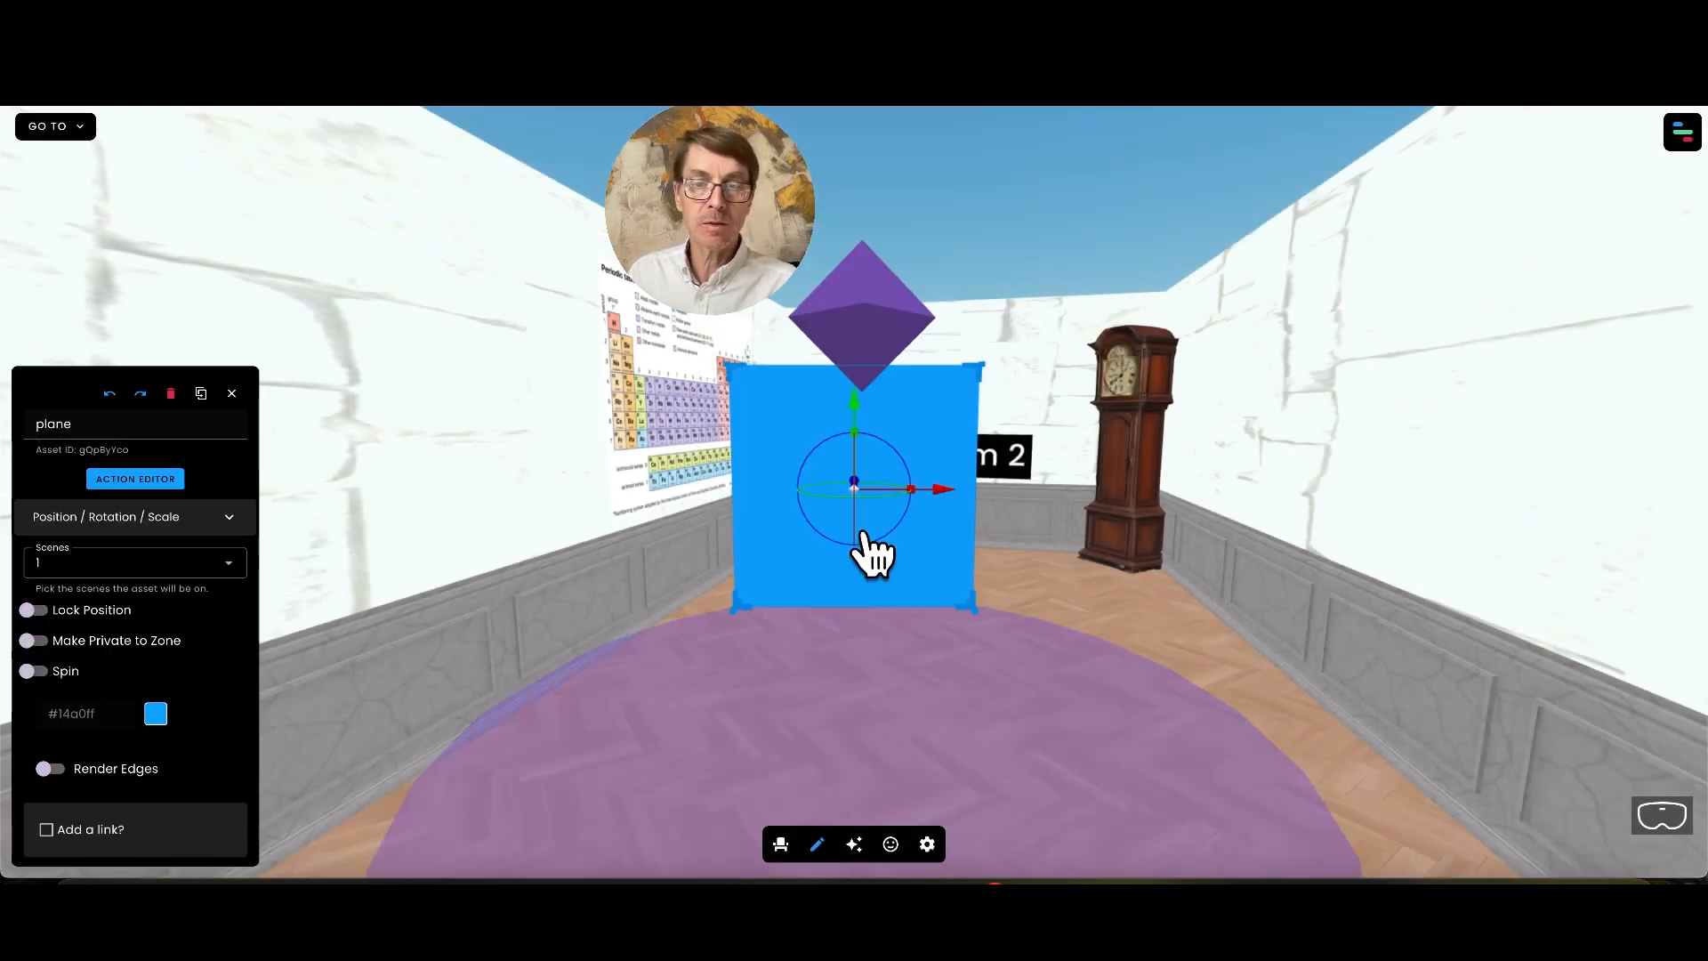
pyautogui.click(156, 713)
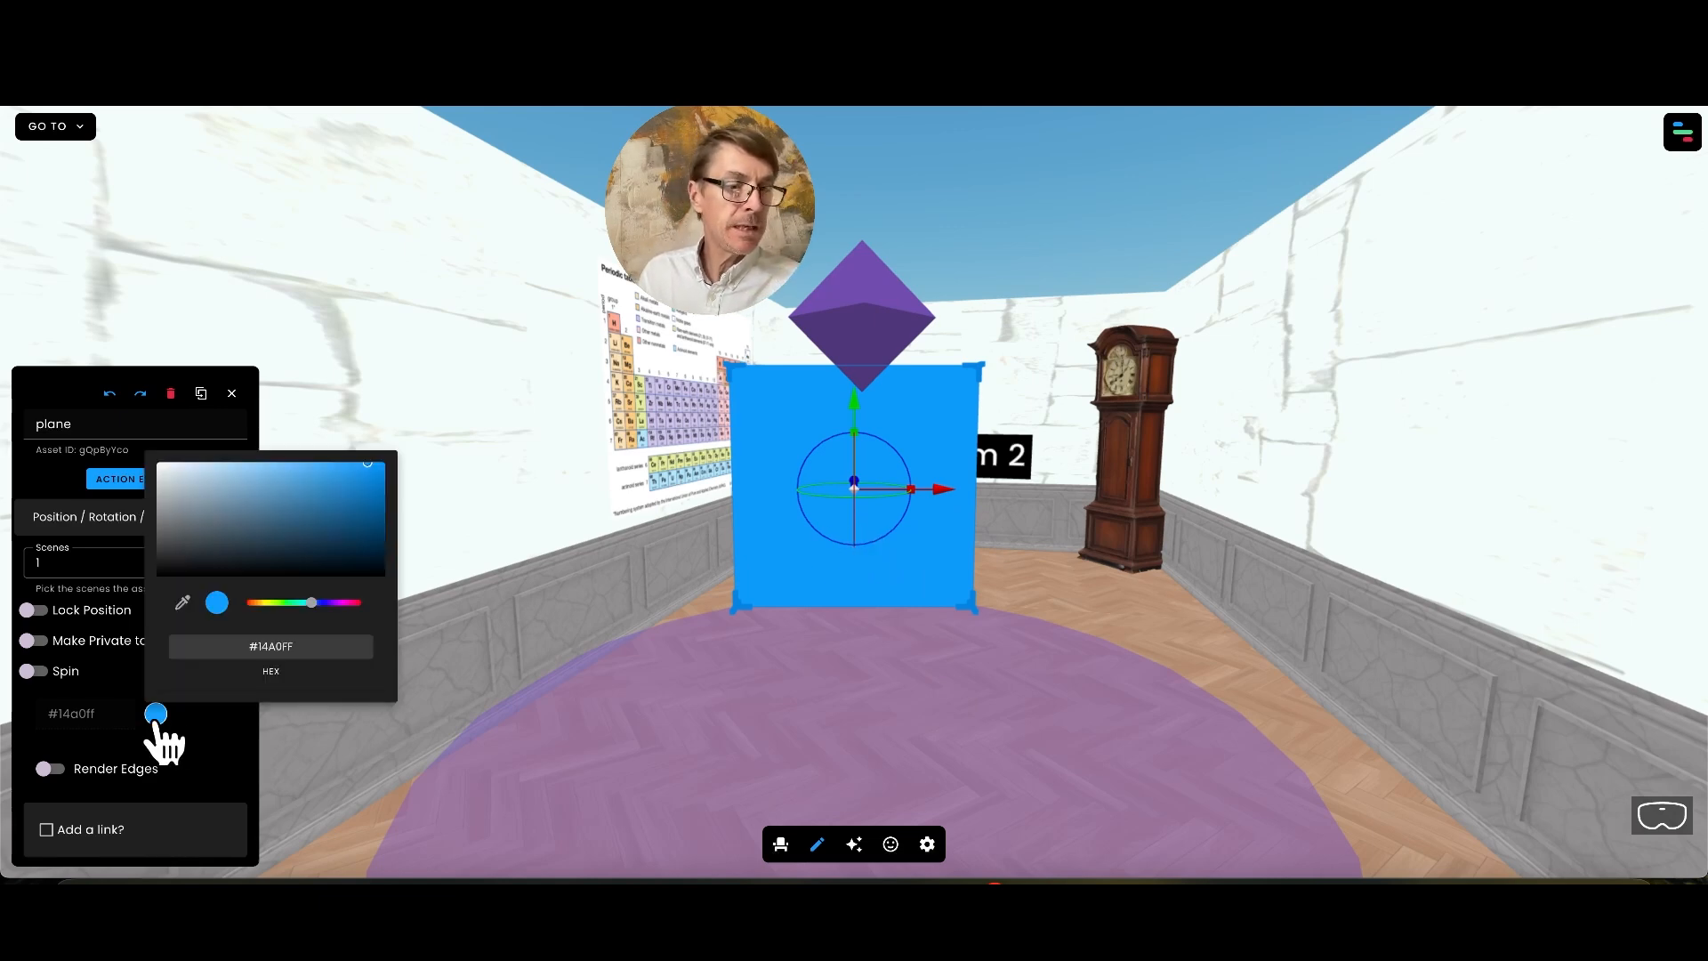
pyautogui.click(183, 604)
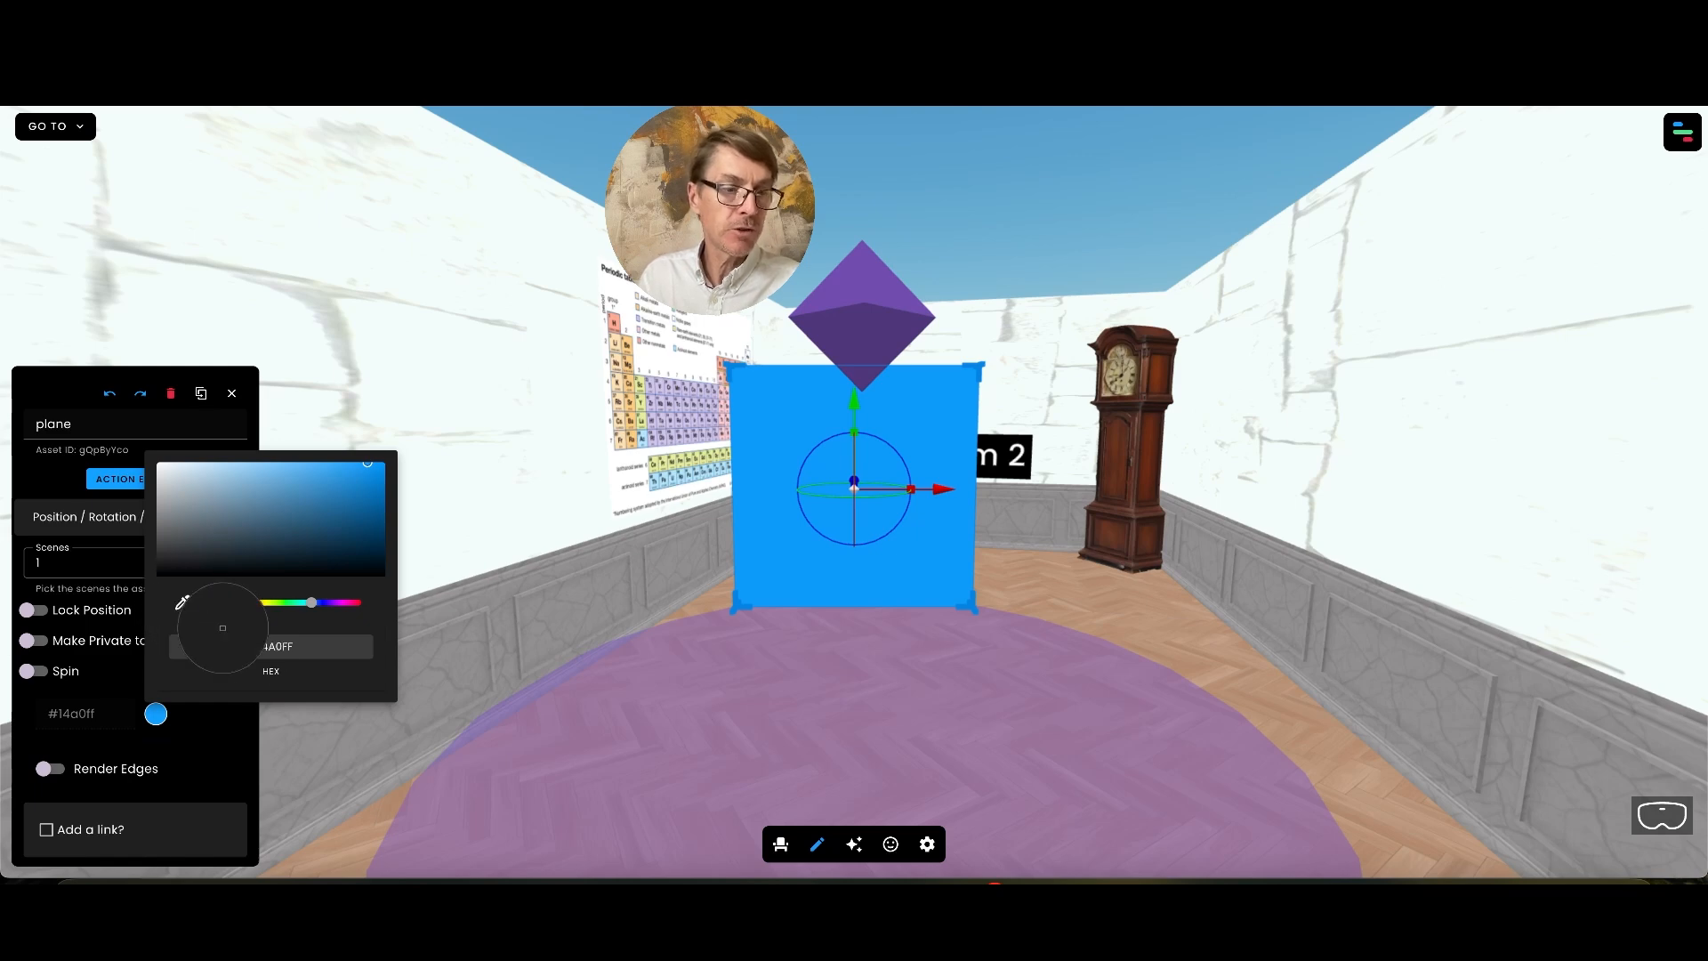
pyautogui.click(465, 662)
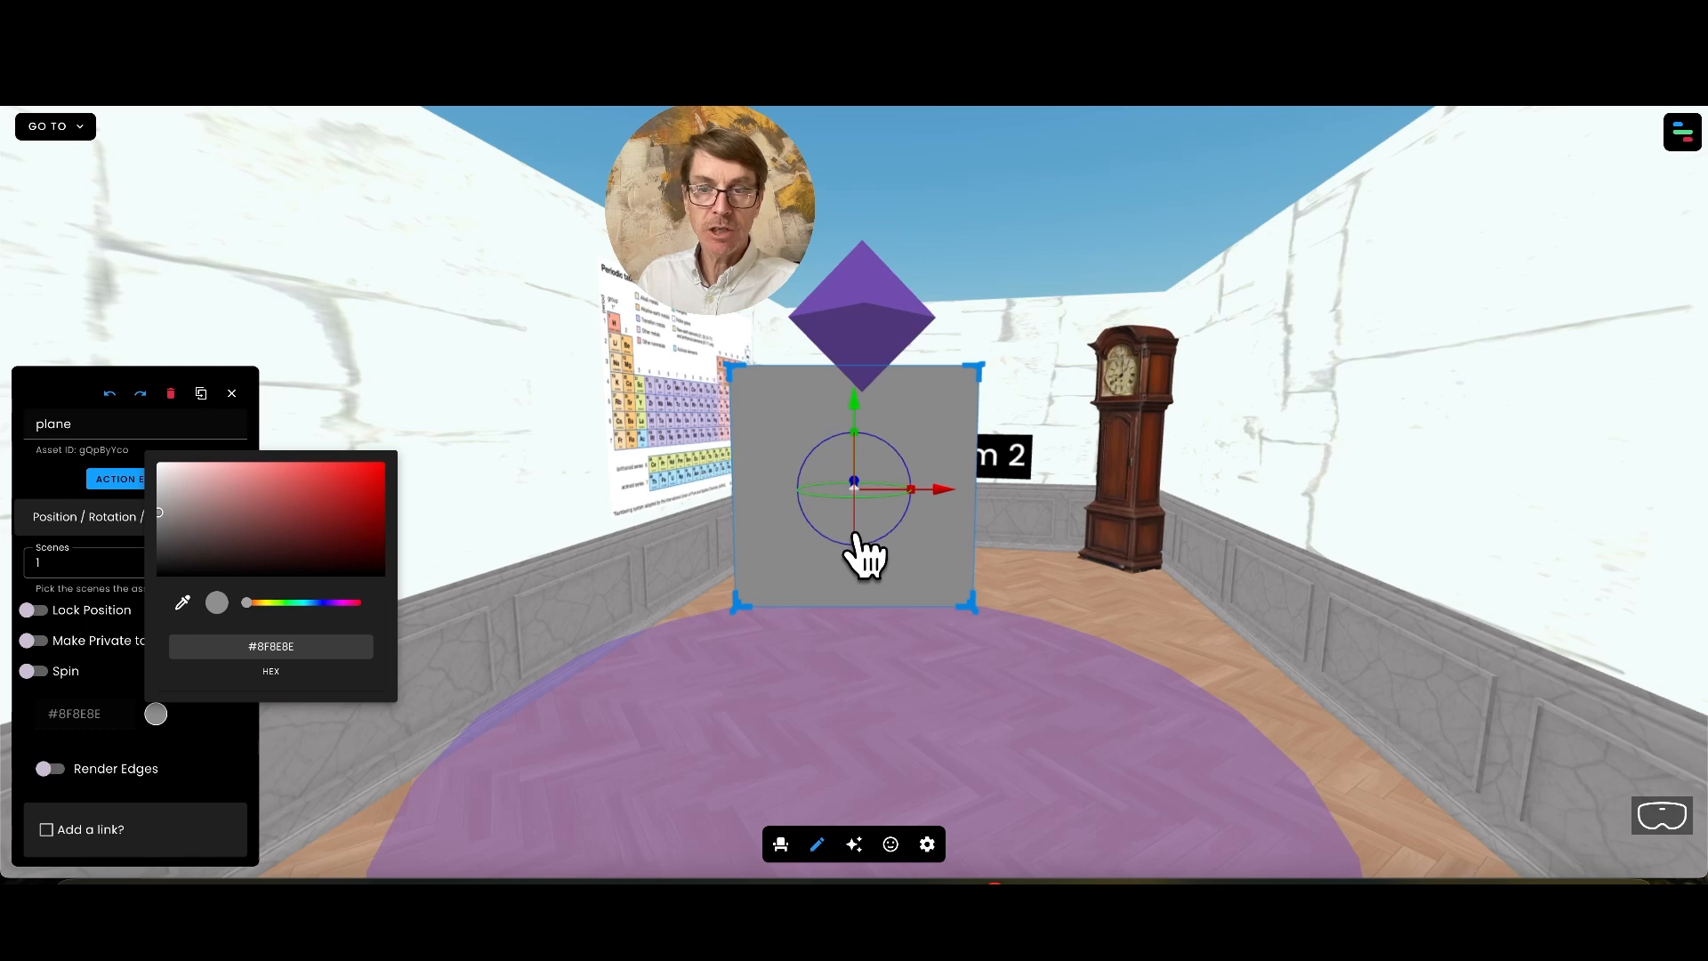
# Rotate the grey plane to lie horizontally and raise it to the top of the walls as a ceiling.
pyautogui.moveTo(854, 534); pyautogui.dragTo(860, 408)
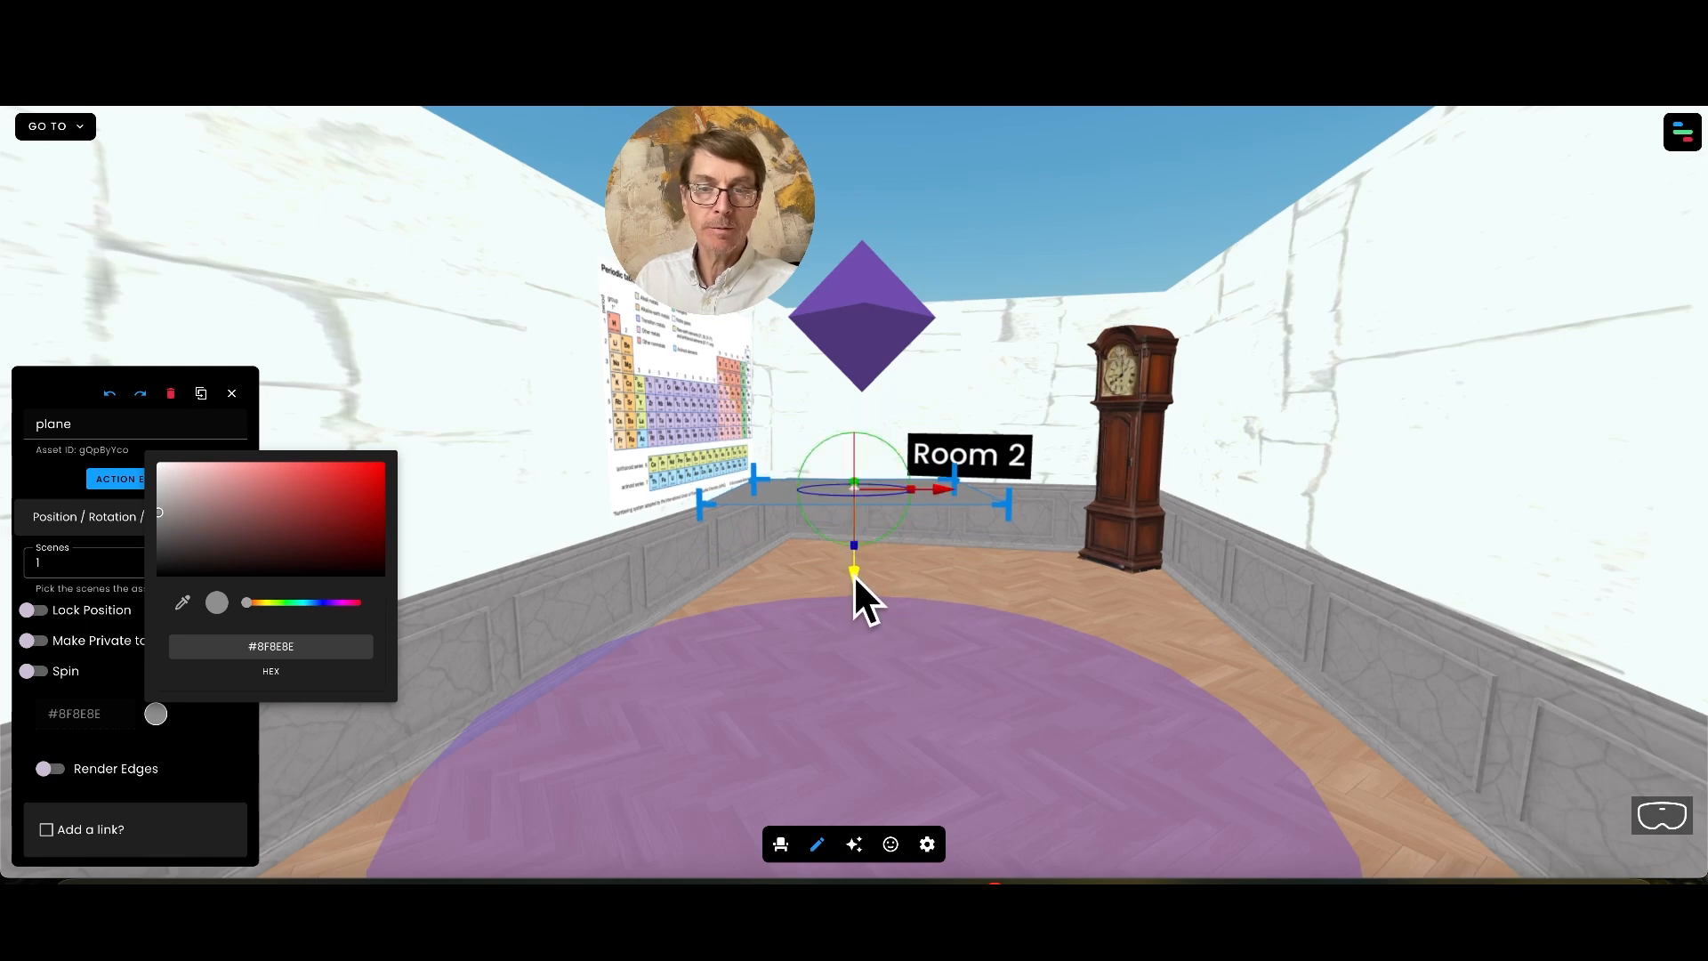
pyautogui.moveTo(852, 575); pyautogui.dragTo(872, 316)
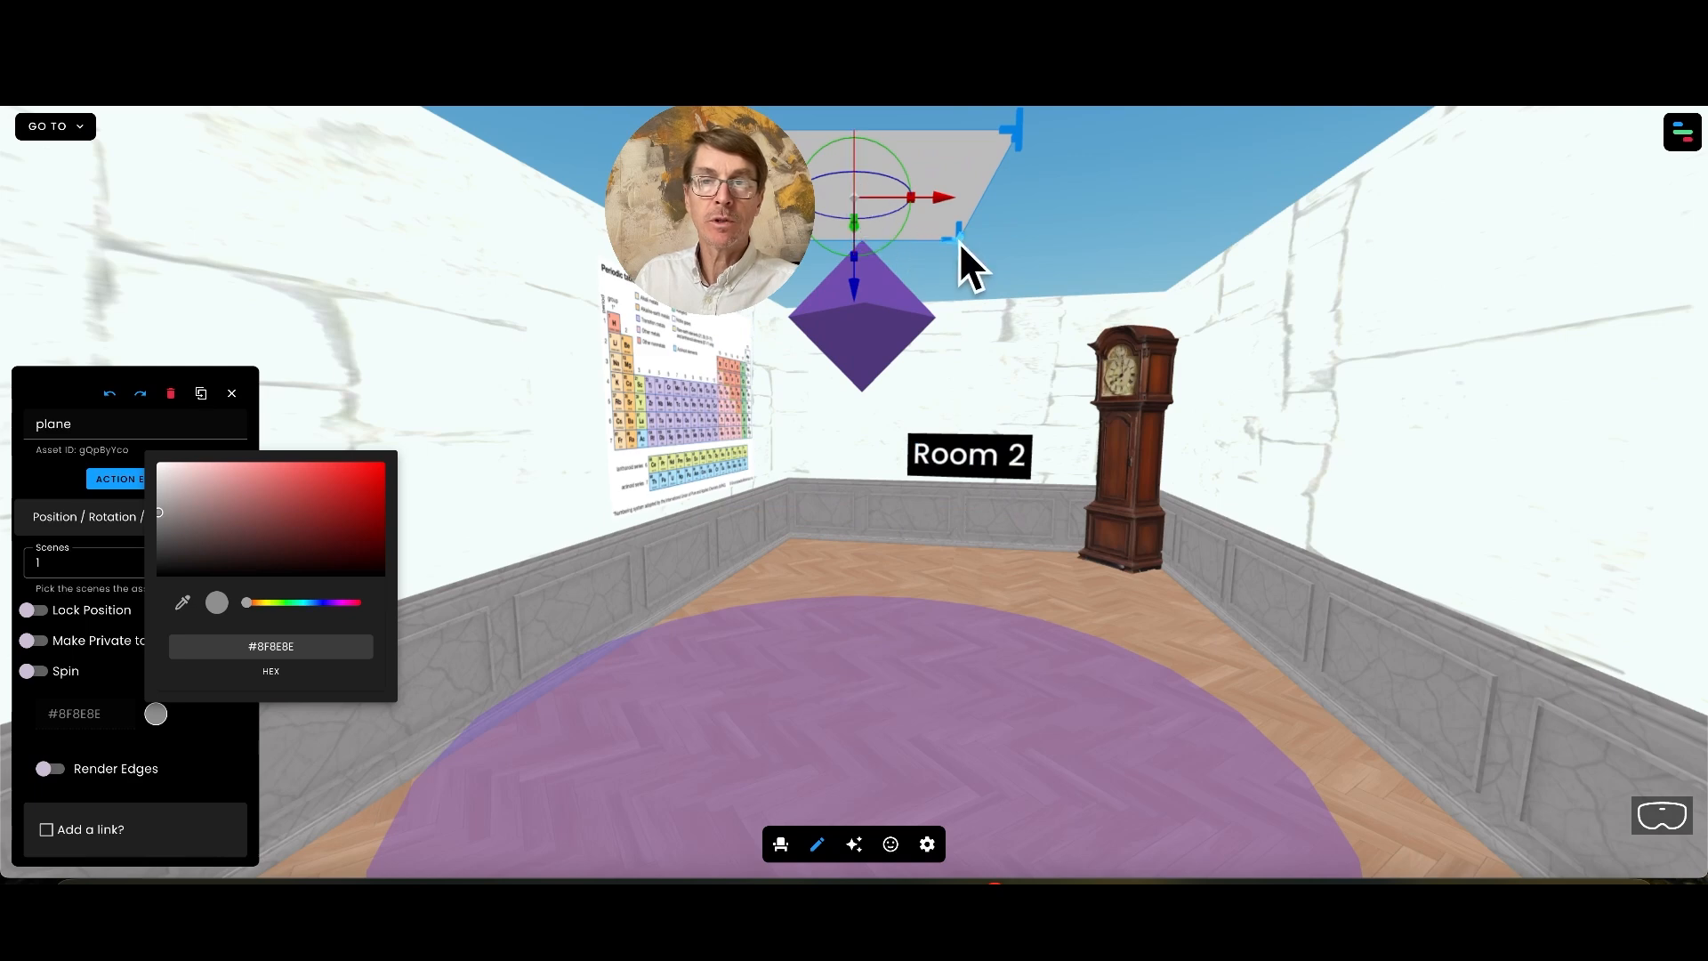
# Enlarge the ceiling plane by its corners and shift it sideways to sit between the room's side walls.
pyautogui.moveTo(960, 242); pyautogui.dragTo(1248, 350)
pyautogui.moveTo(998, 258); pyautogui.dragTo(989, 258)
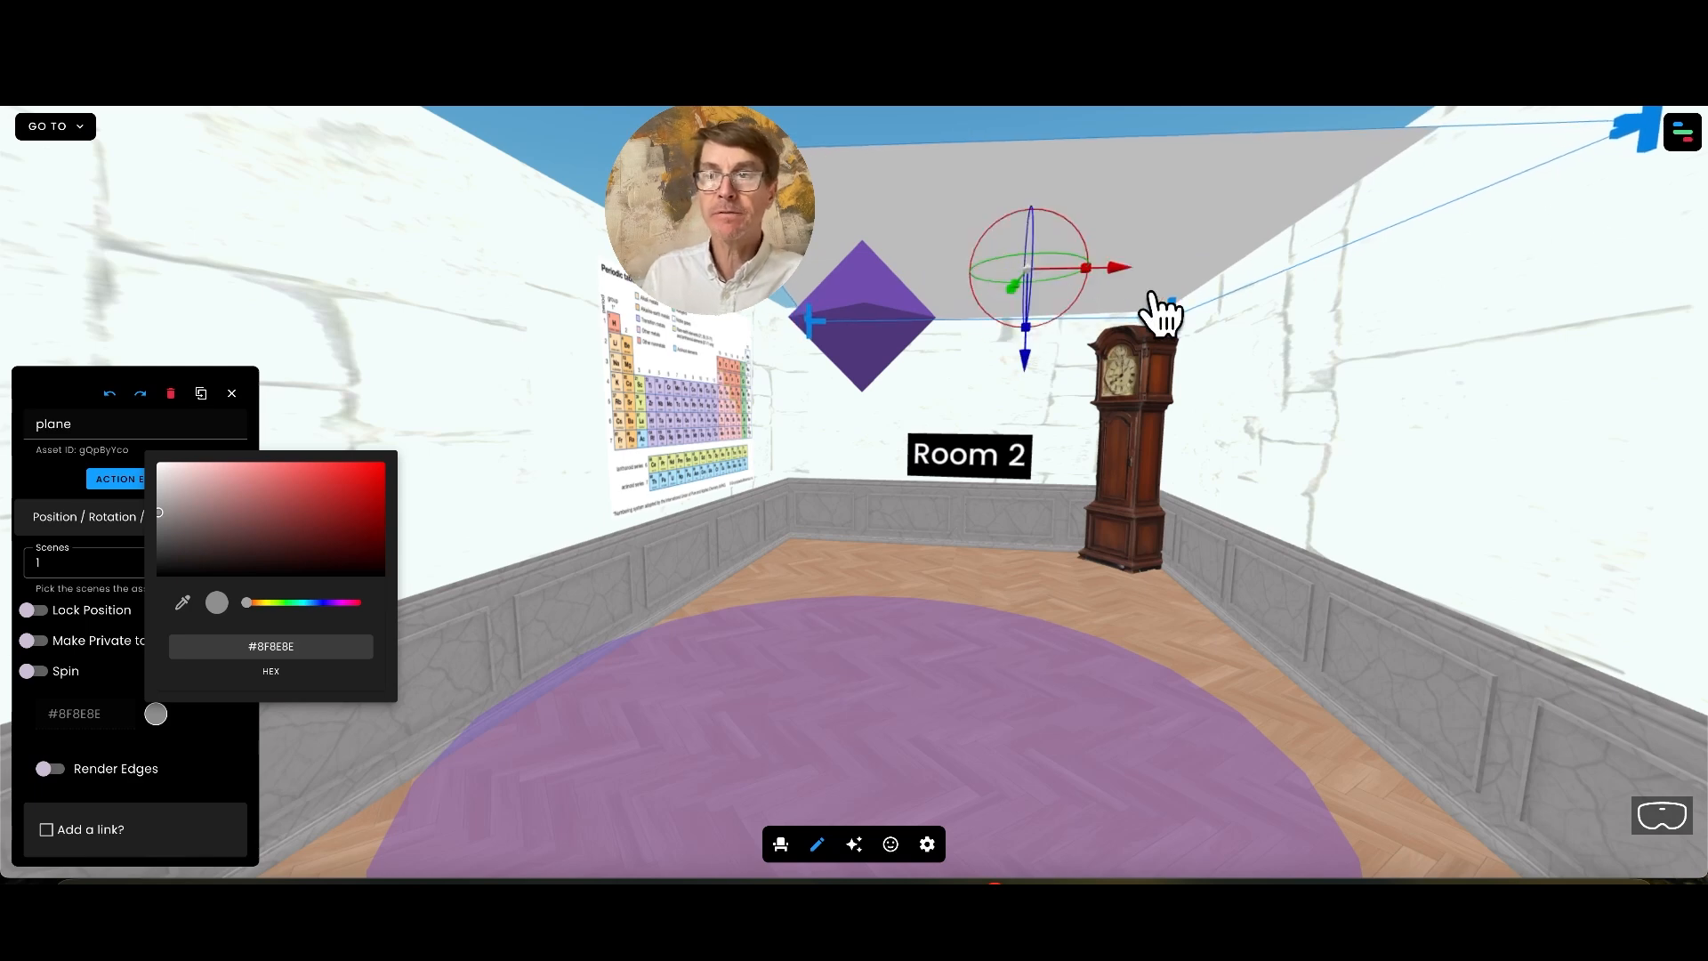
pyautogui.moveTo(1114, 274); pyautogui.dragTo(1107, 274)
pyautogui.moveTo(808, 331); pyautogui.dragTo(827, 335)
pyautogui.click(820, 228)
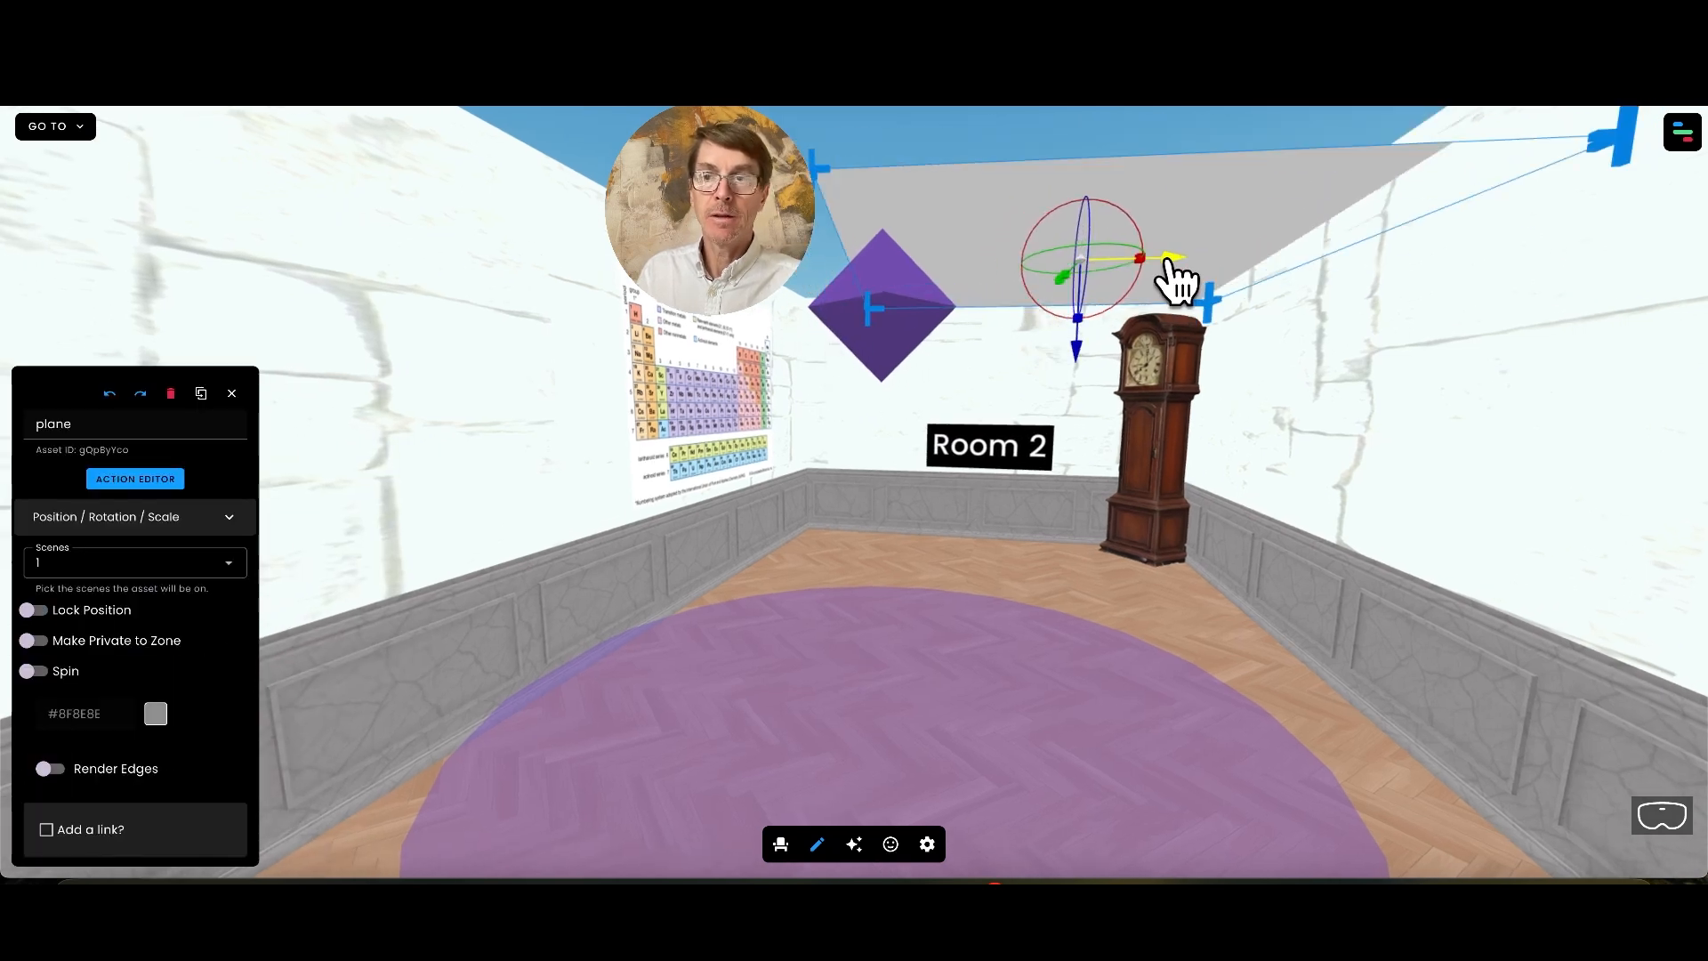
pyautogui.moveTo(1165, 261); pyautogui.dragTo(1089, 260)
pyautogui.moveTo(1005, 342); pyautogui.dragTo(1037, 305)
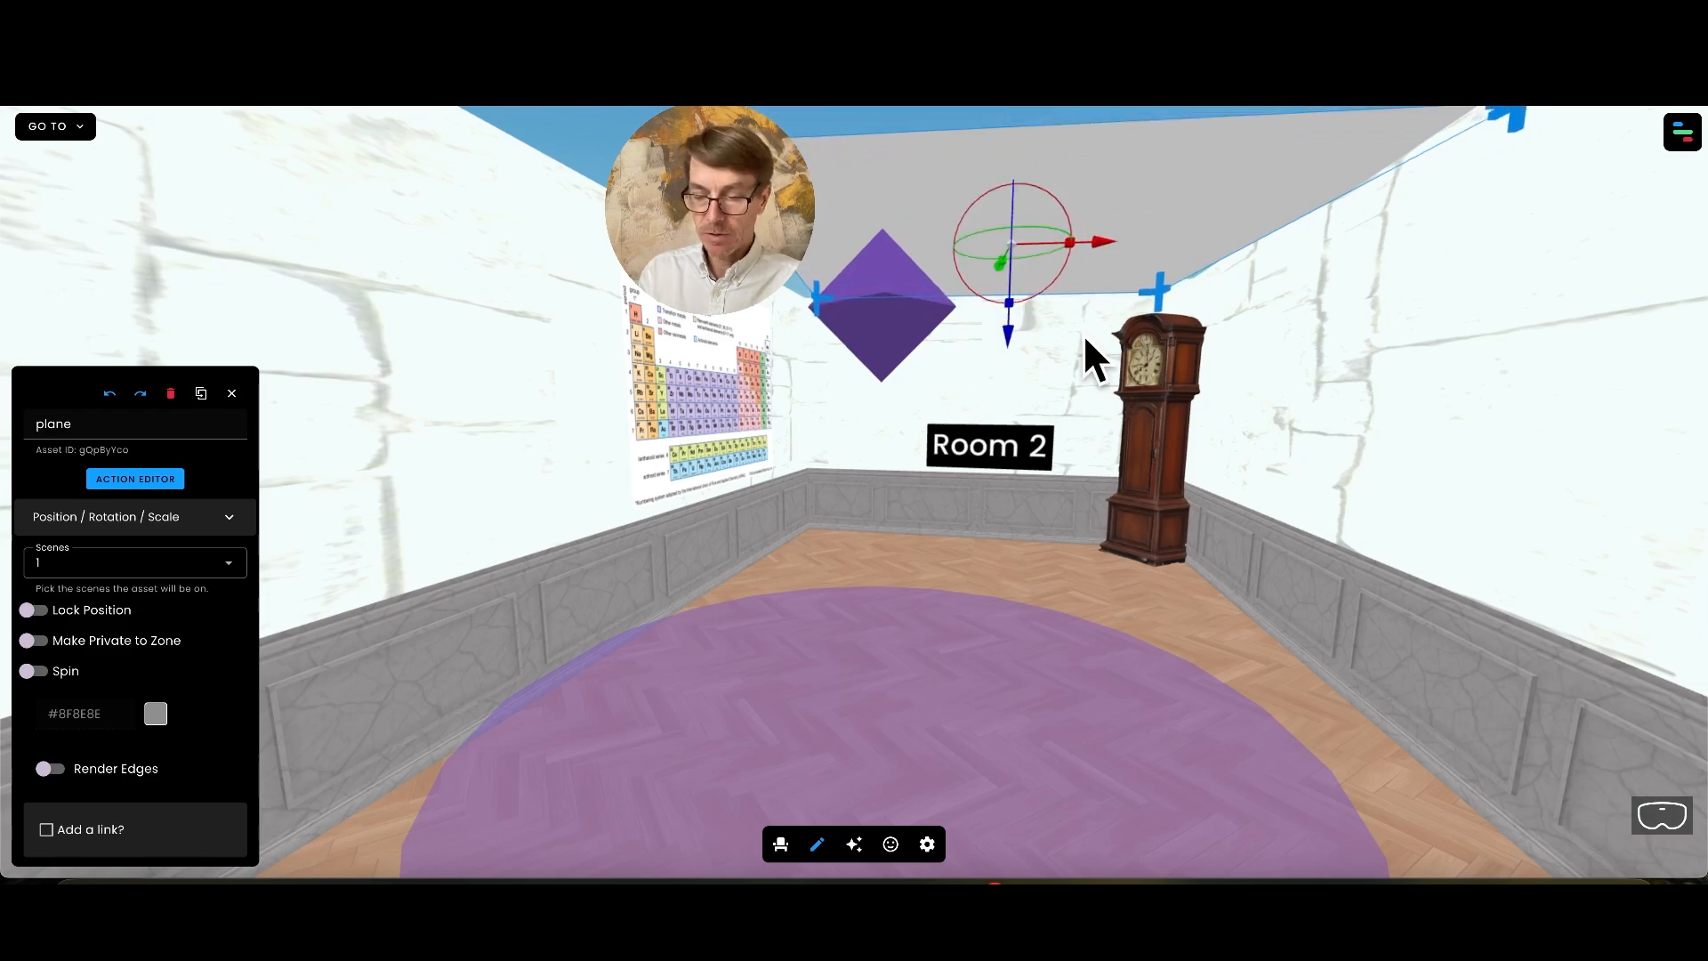
# Walk up to the back wall and adjust the ceiling plane's far corner near the periodic table.
pyautogui.press('w')
pyautogui.press('w')
pyautogui.press('d')
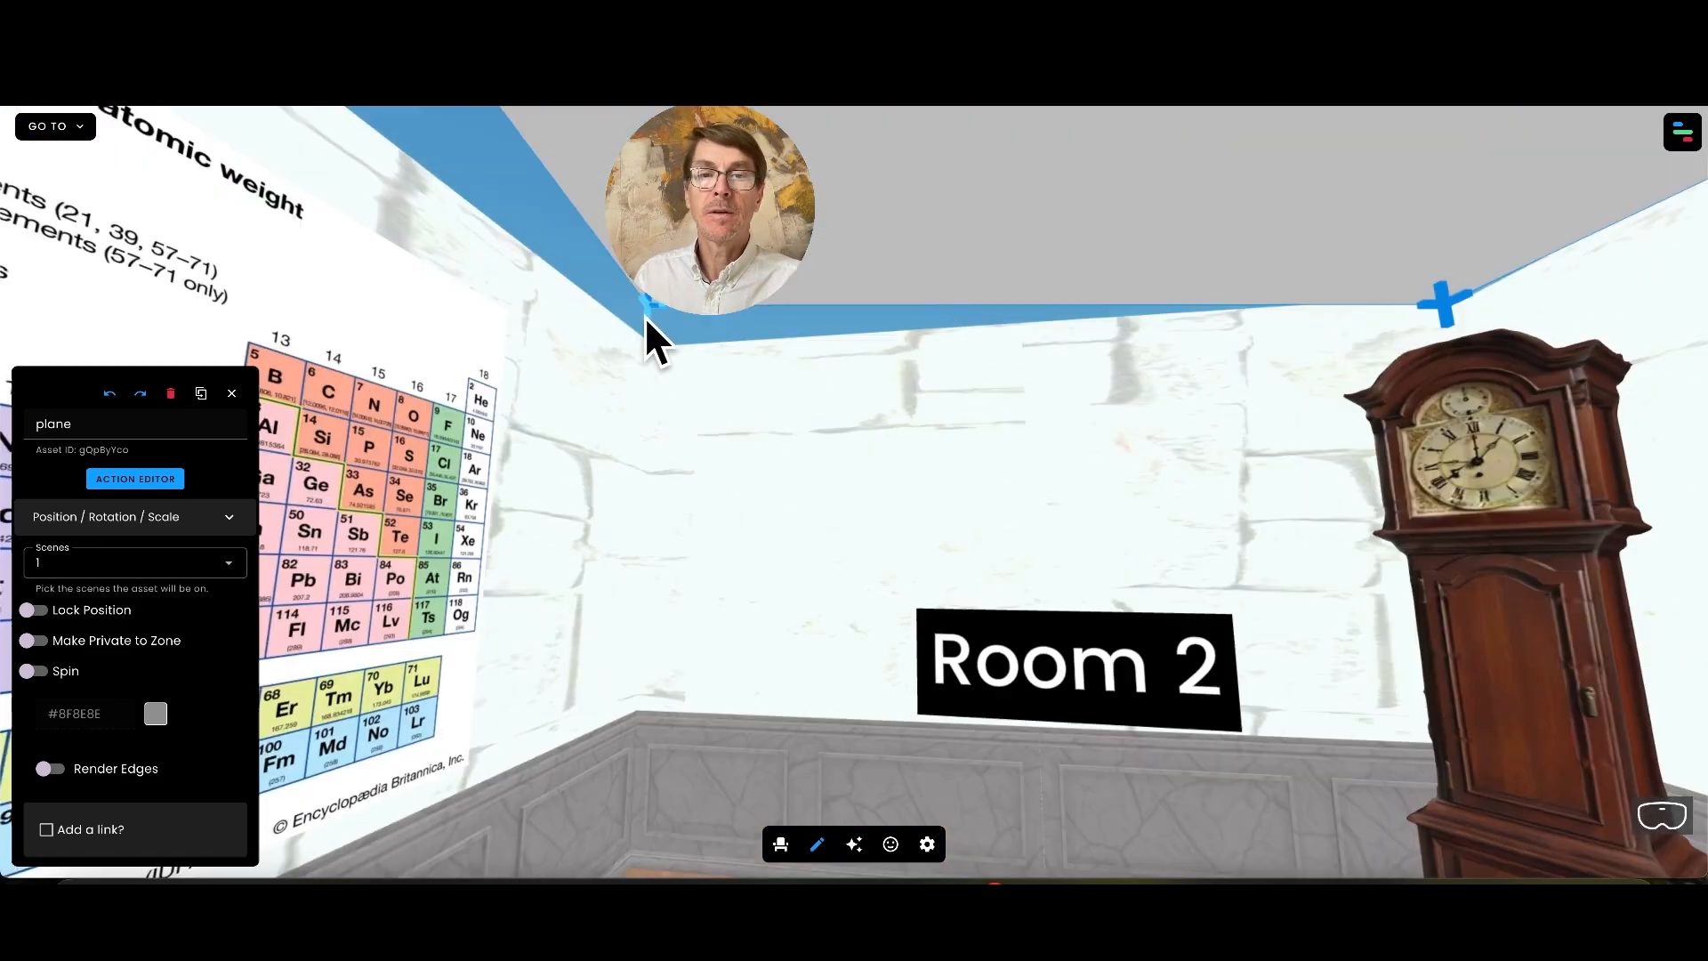
pyautogui.moveTo(647, 319); pyautogui.dragTo(580, 365)
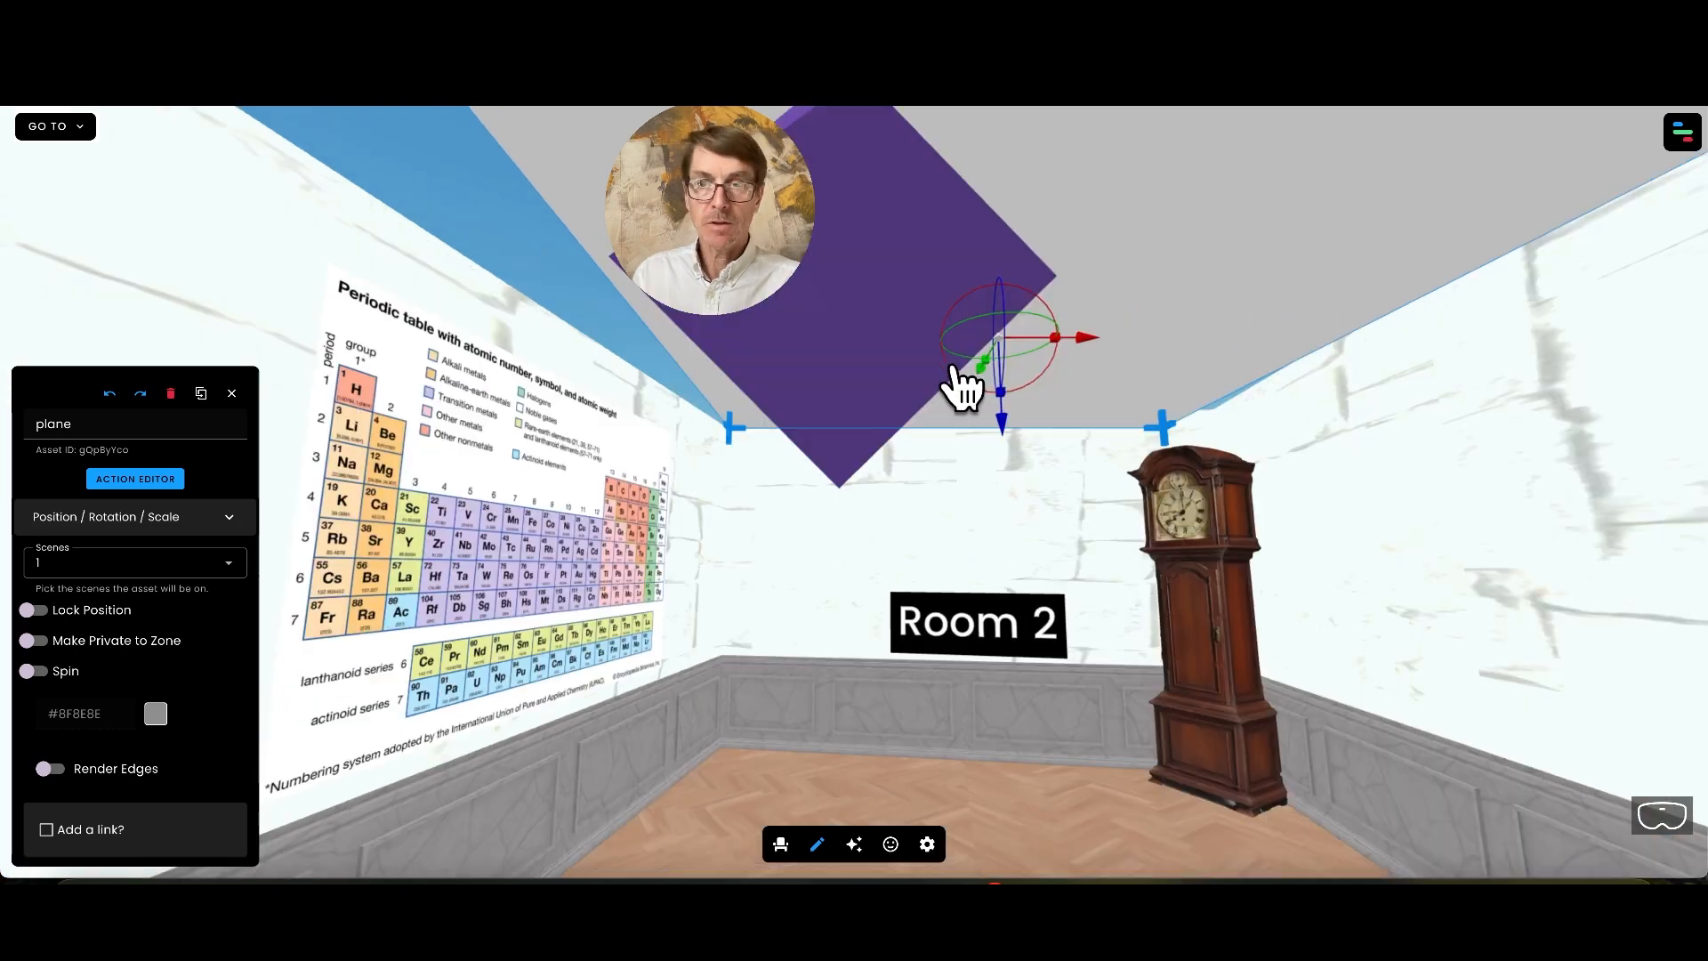
# Try to shift the ceiling plane along the room and enlarge it with the incremental scale controls.
pyautogui.moveTo(984, 389); pyautogui.dragTo(913, 583)
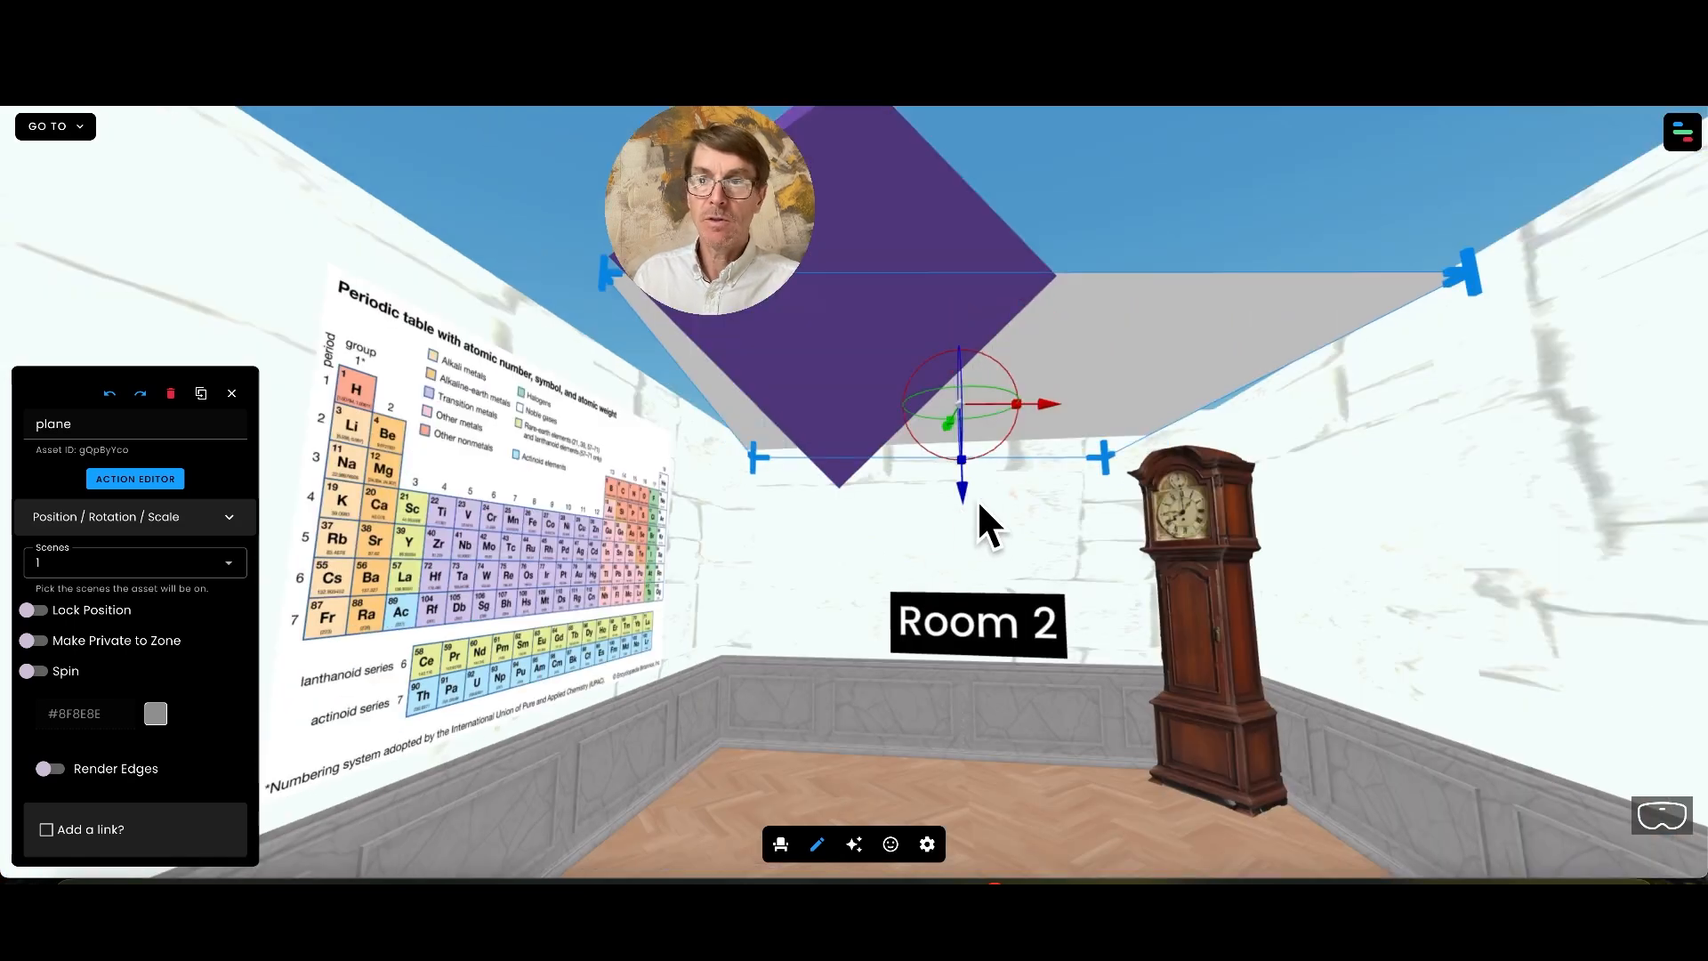
pyautogui.click(229, 516)
pyautogui.click(82, 397)
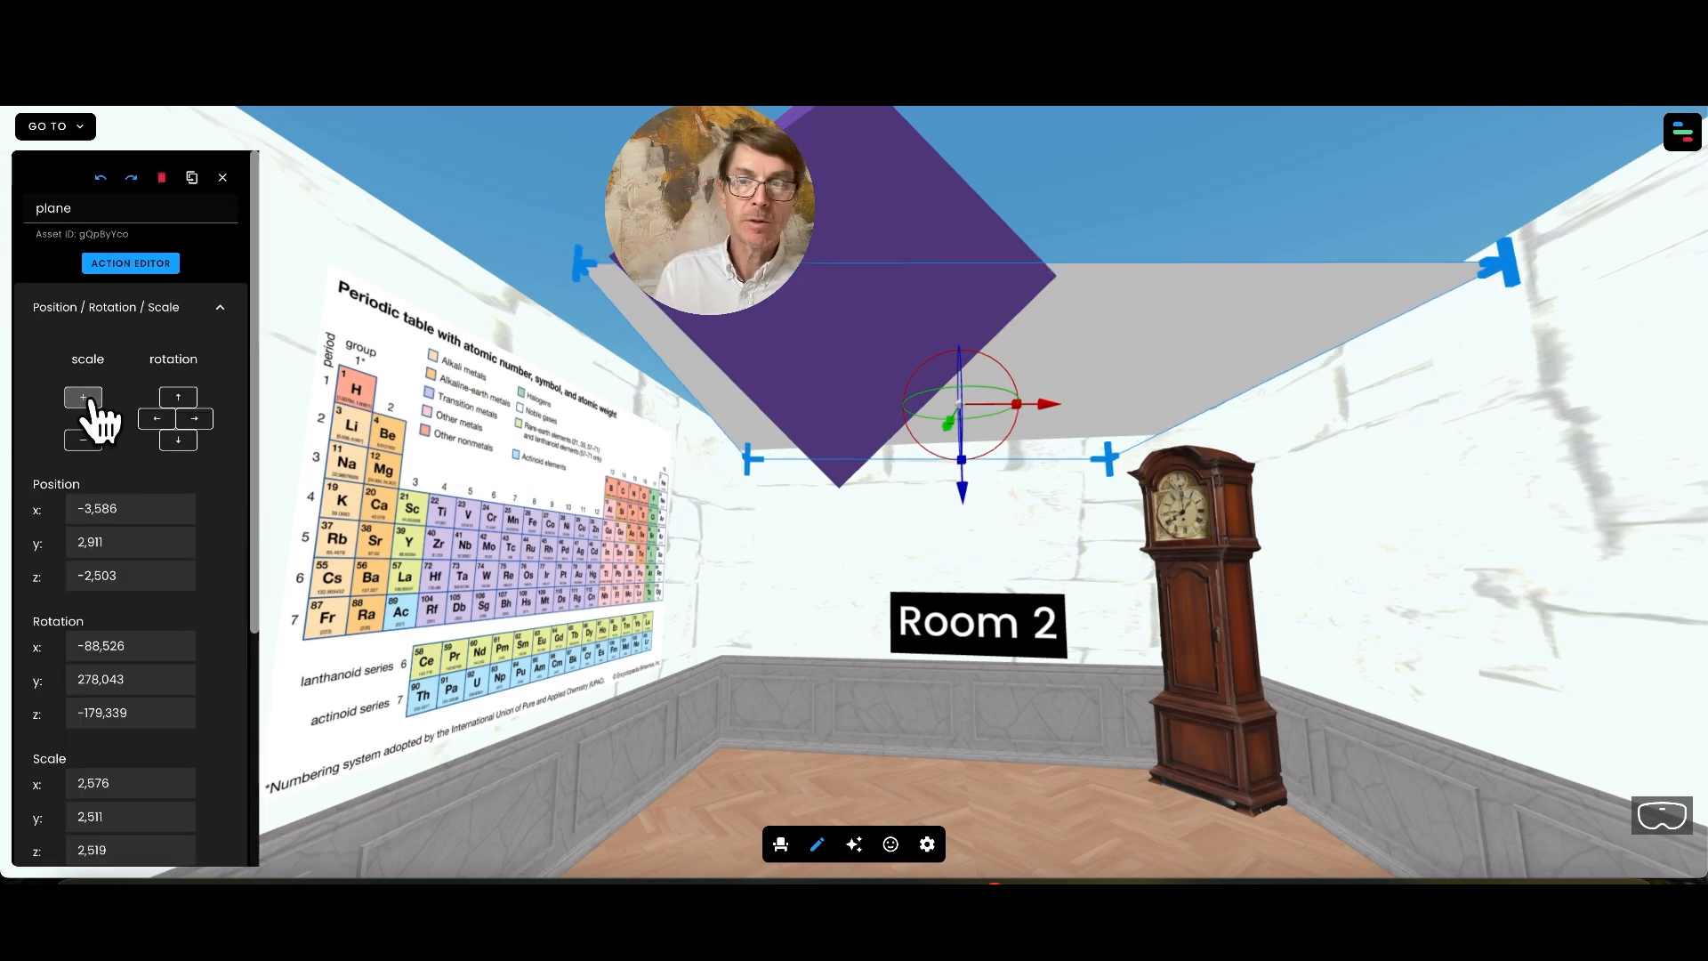
pyautogui.click(83, 396)
pyautogui.click(82, 397)
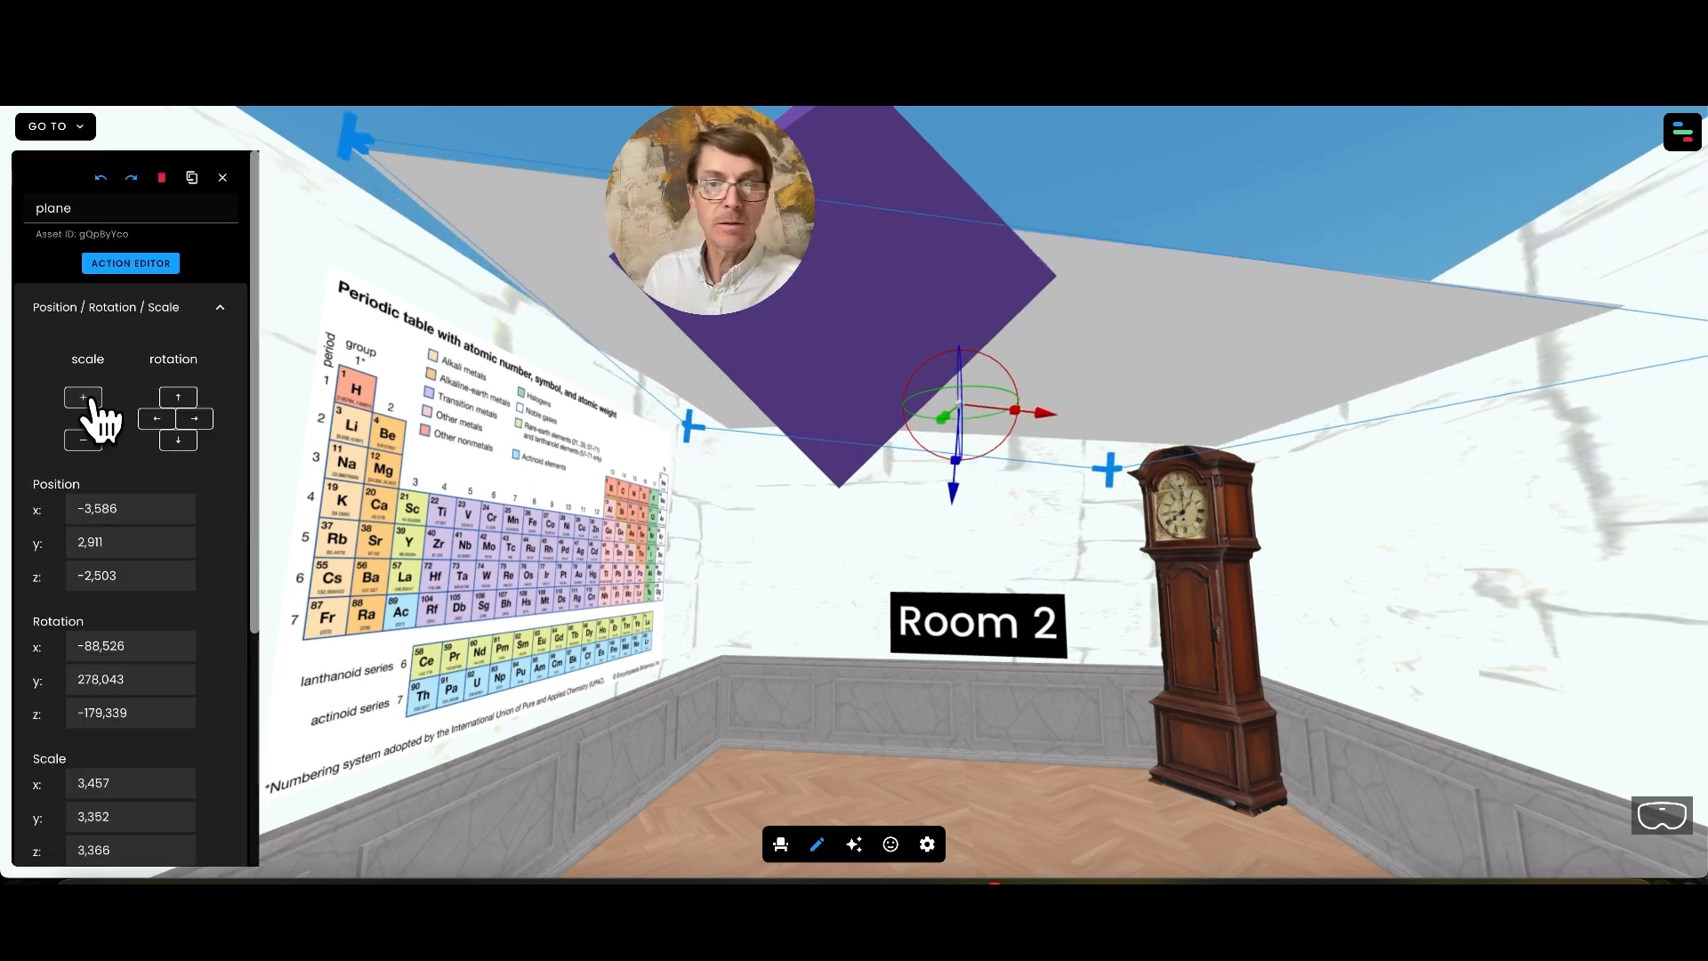
pyautogui.click(83, 444)
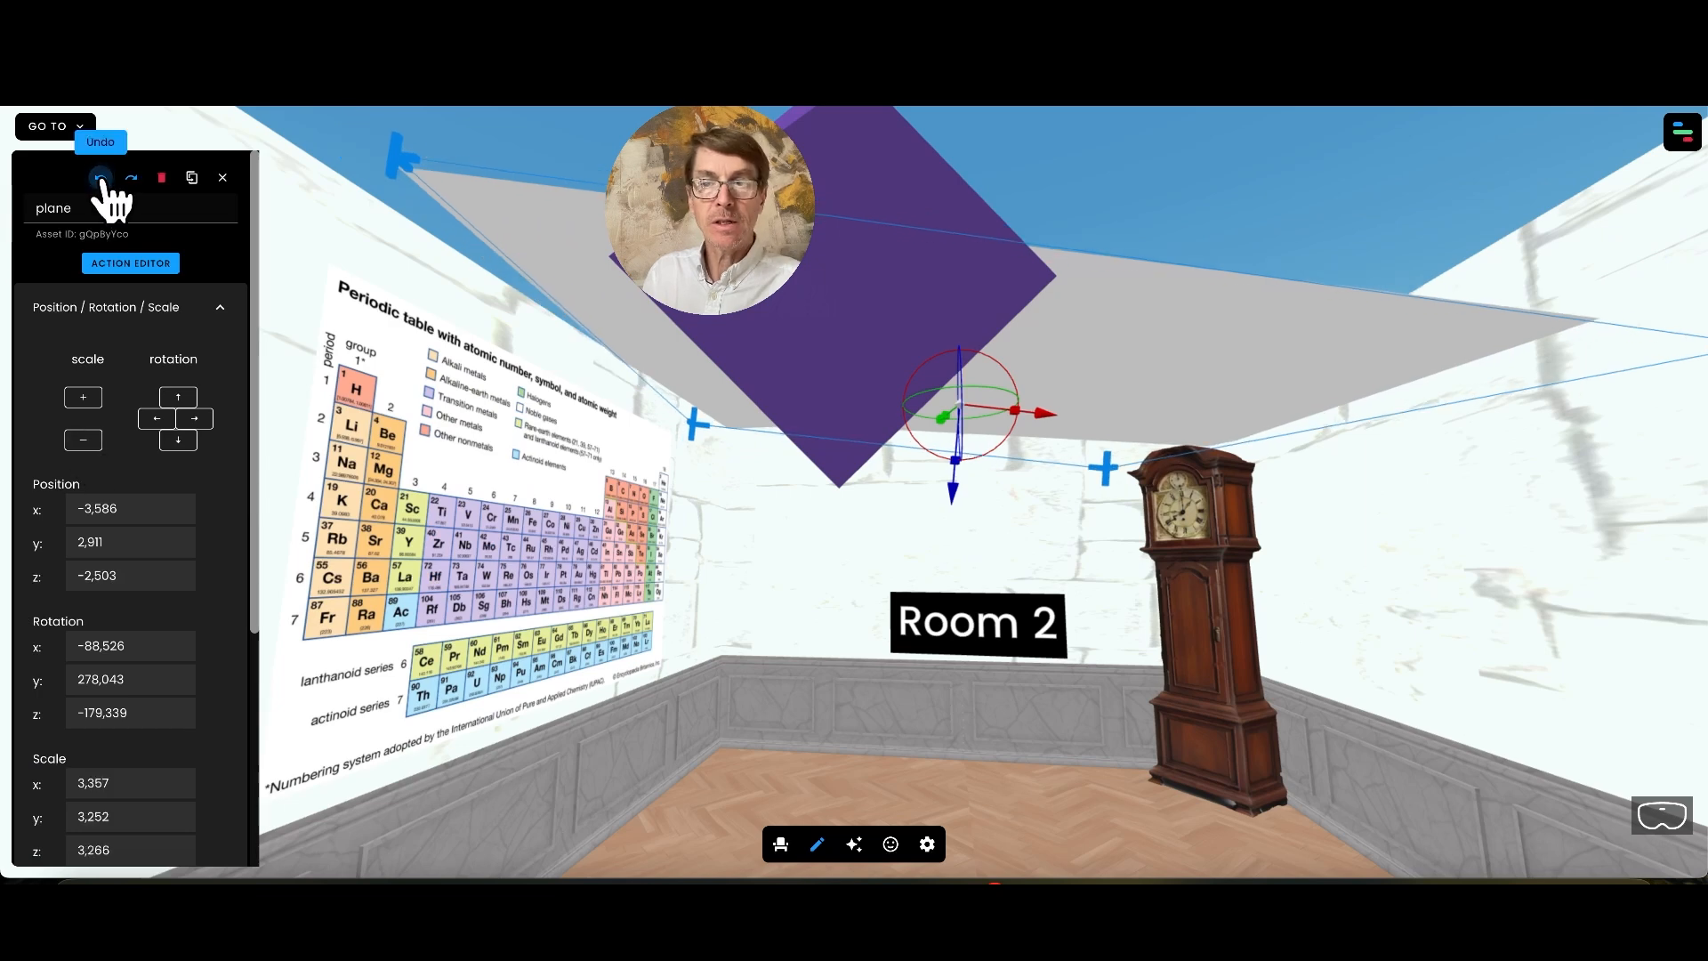
# Undo the last scaling and movement of the ceiling plane.
pyautogui.click(101, 178)
pyautogui.click(102, 179)
pyautogui.click(101, 179)
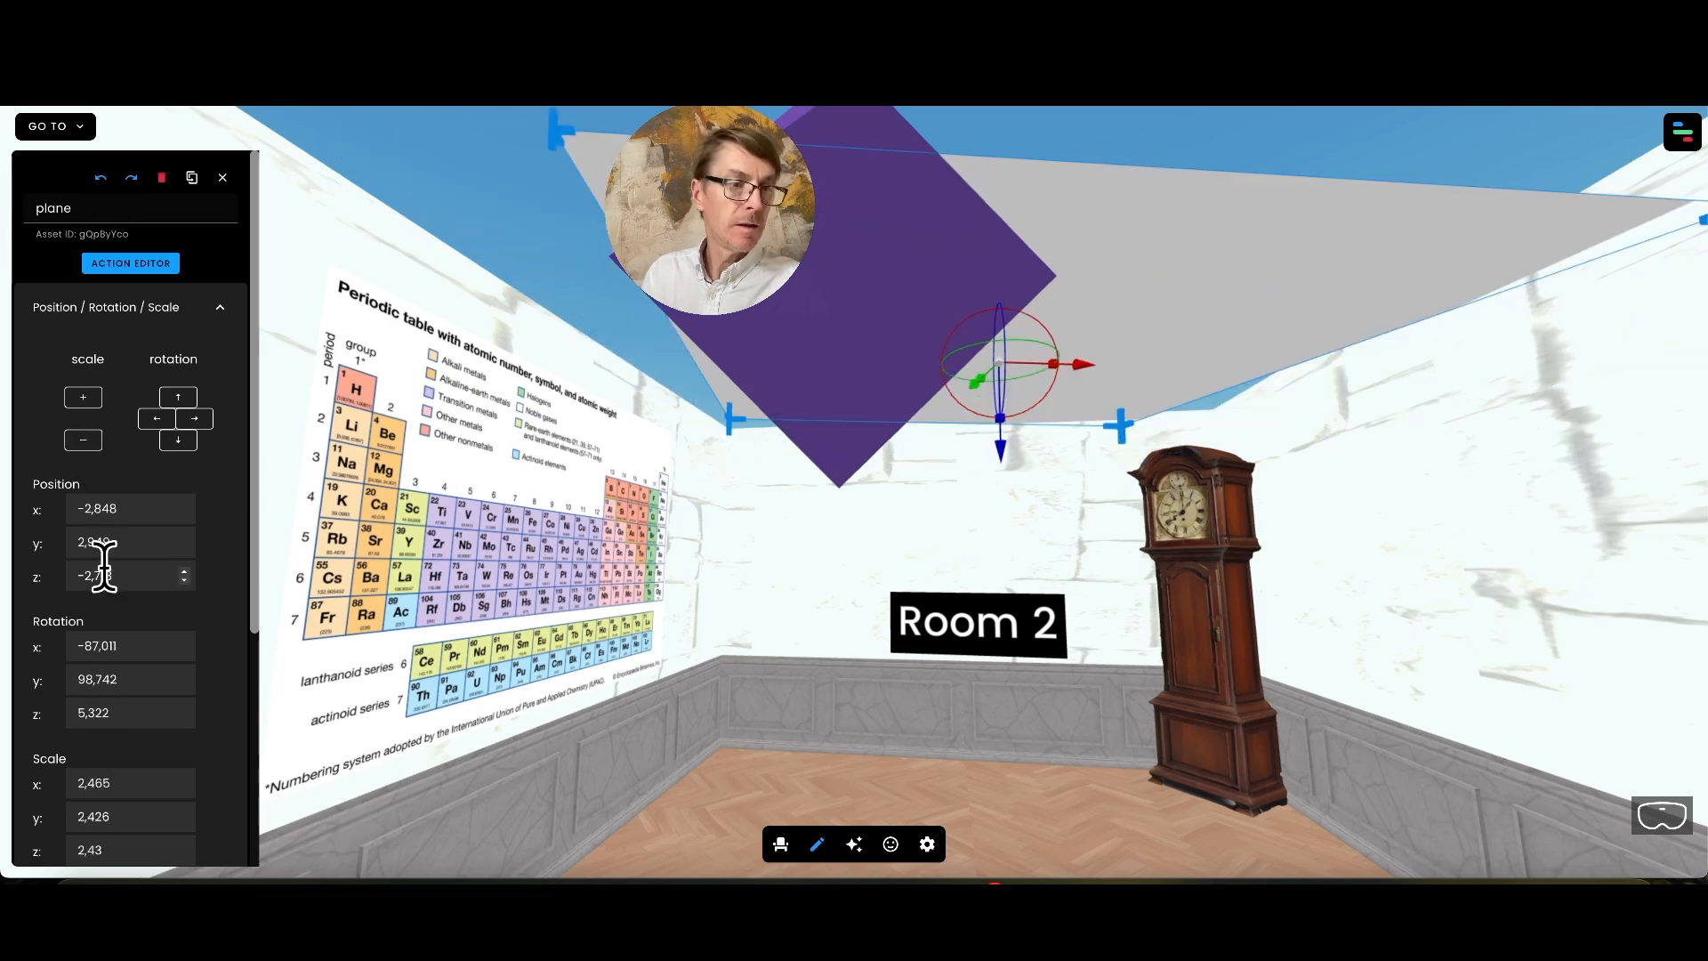
# Set the ceiling plane's scale to 5 on the x, y and z axes.
pyautogui.scroll(-2, 104, 563)
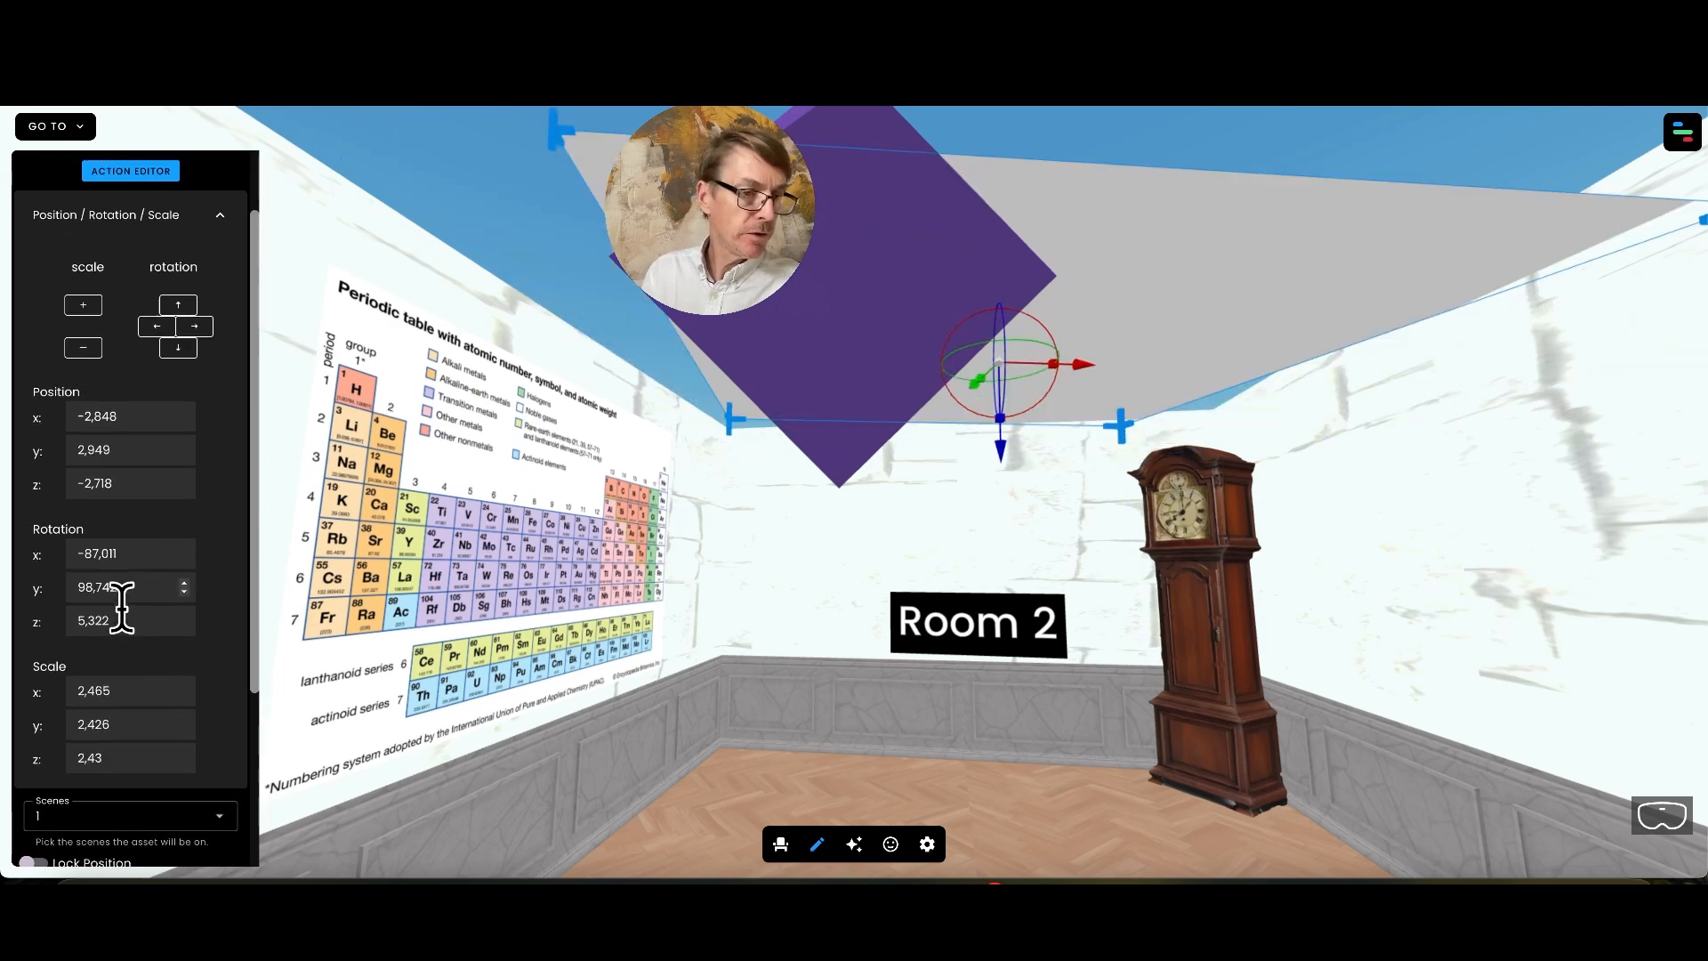
pyautogui.moveTo(62, 680); pyautogui.dragTo(129, 681)
pyautogui.write('5')
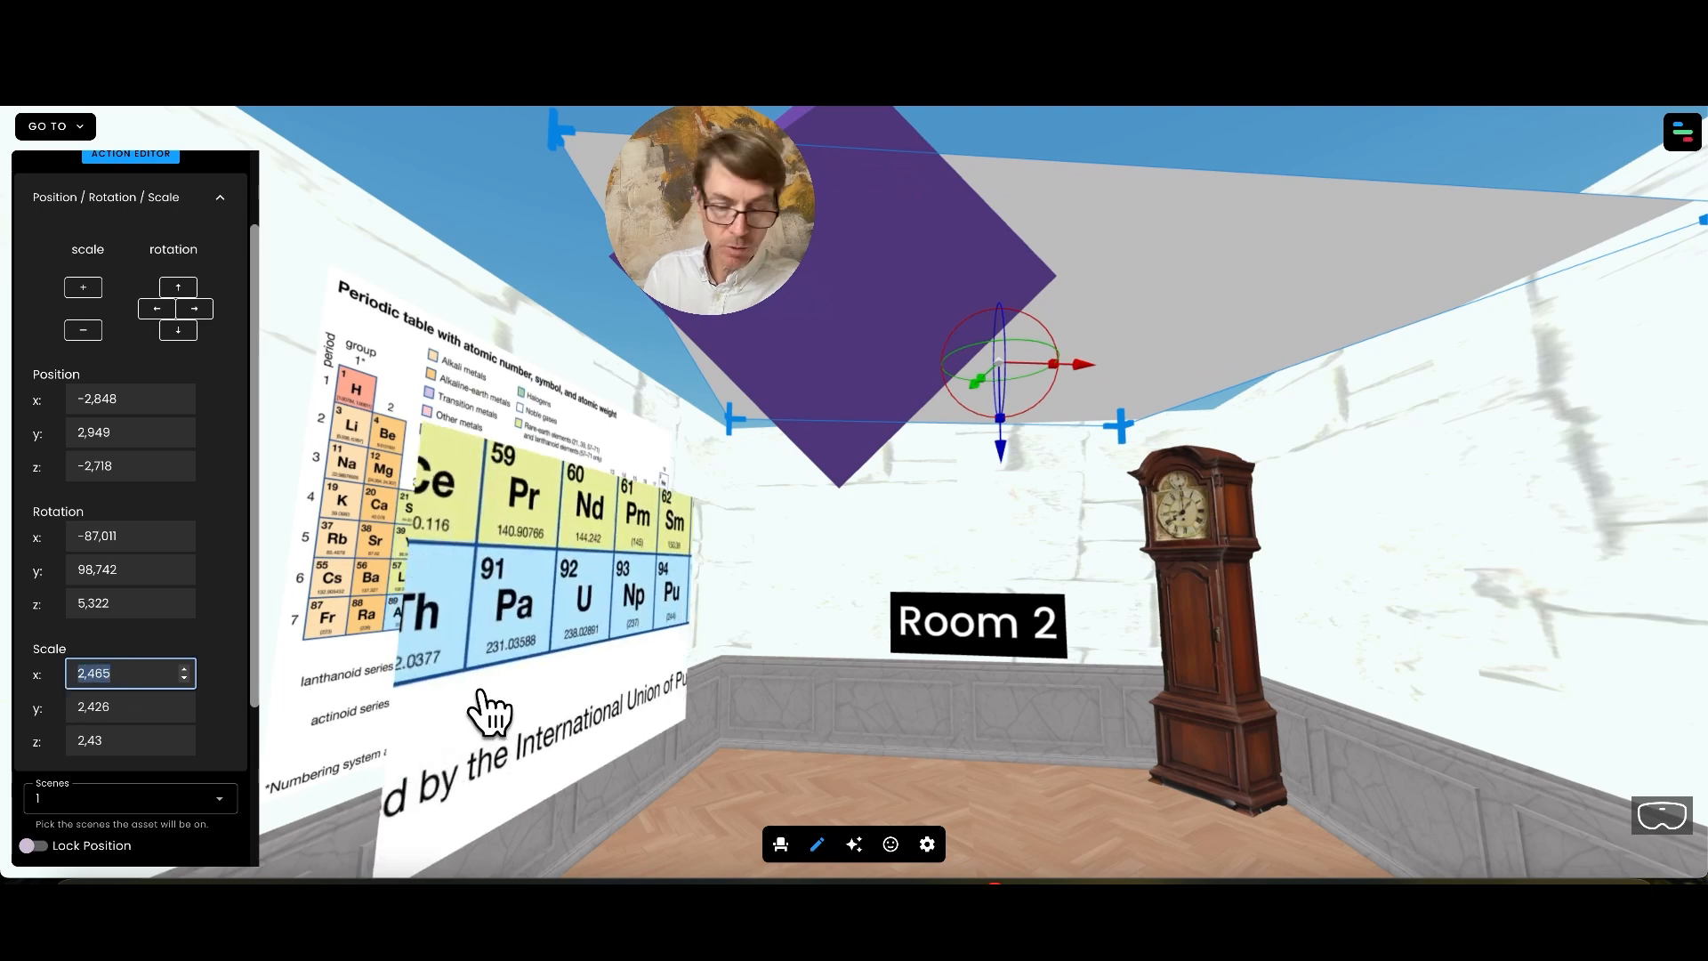
pyautogui.press('Tab')
pyautogui.write('5')
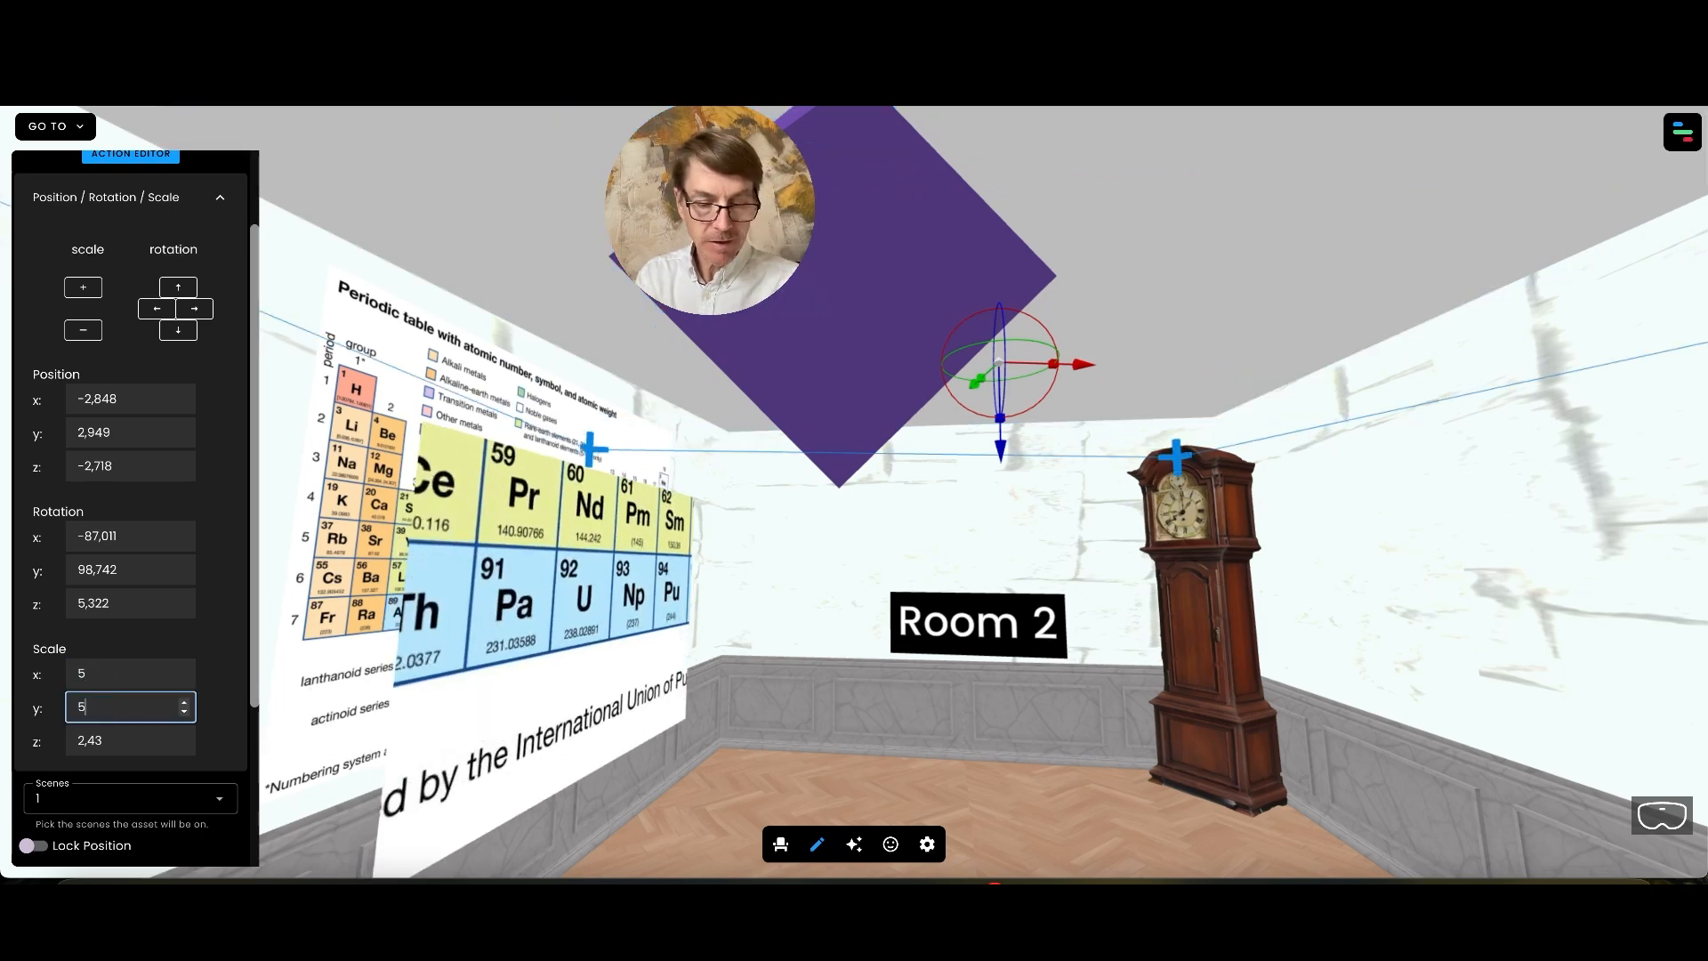
pyautogui.press('Tab')
pyautogui.write('5')
# Walk and turn around the room to examine how well the plane covers the open top above each wall.
pyautogui.click(885, 774)
pyautogui.press('Up')
pyautogui.press('Right')
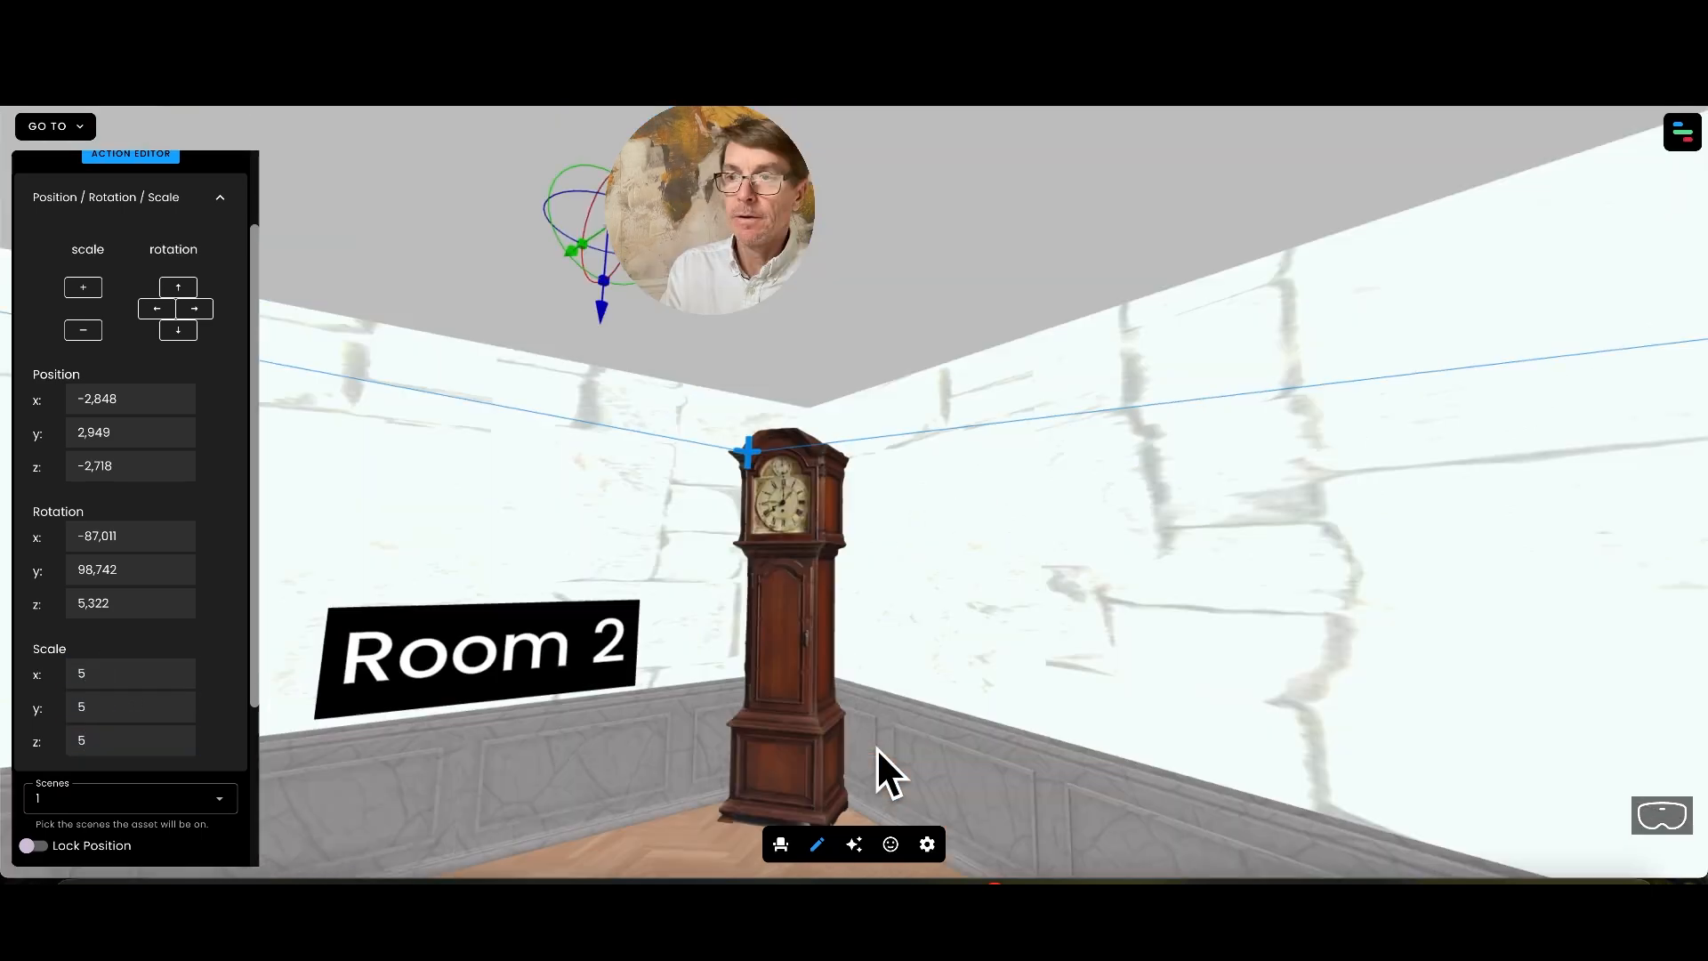
pyautogui.press('Down')
pyautogui.press('Right')
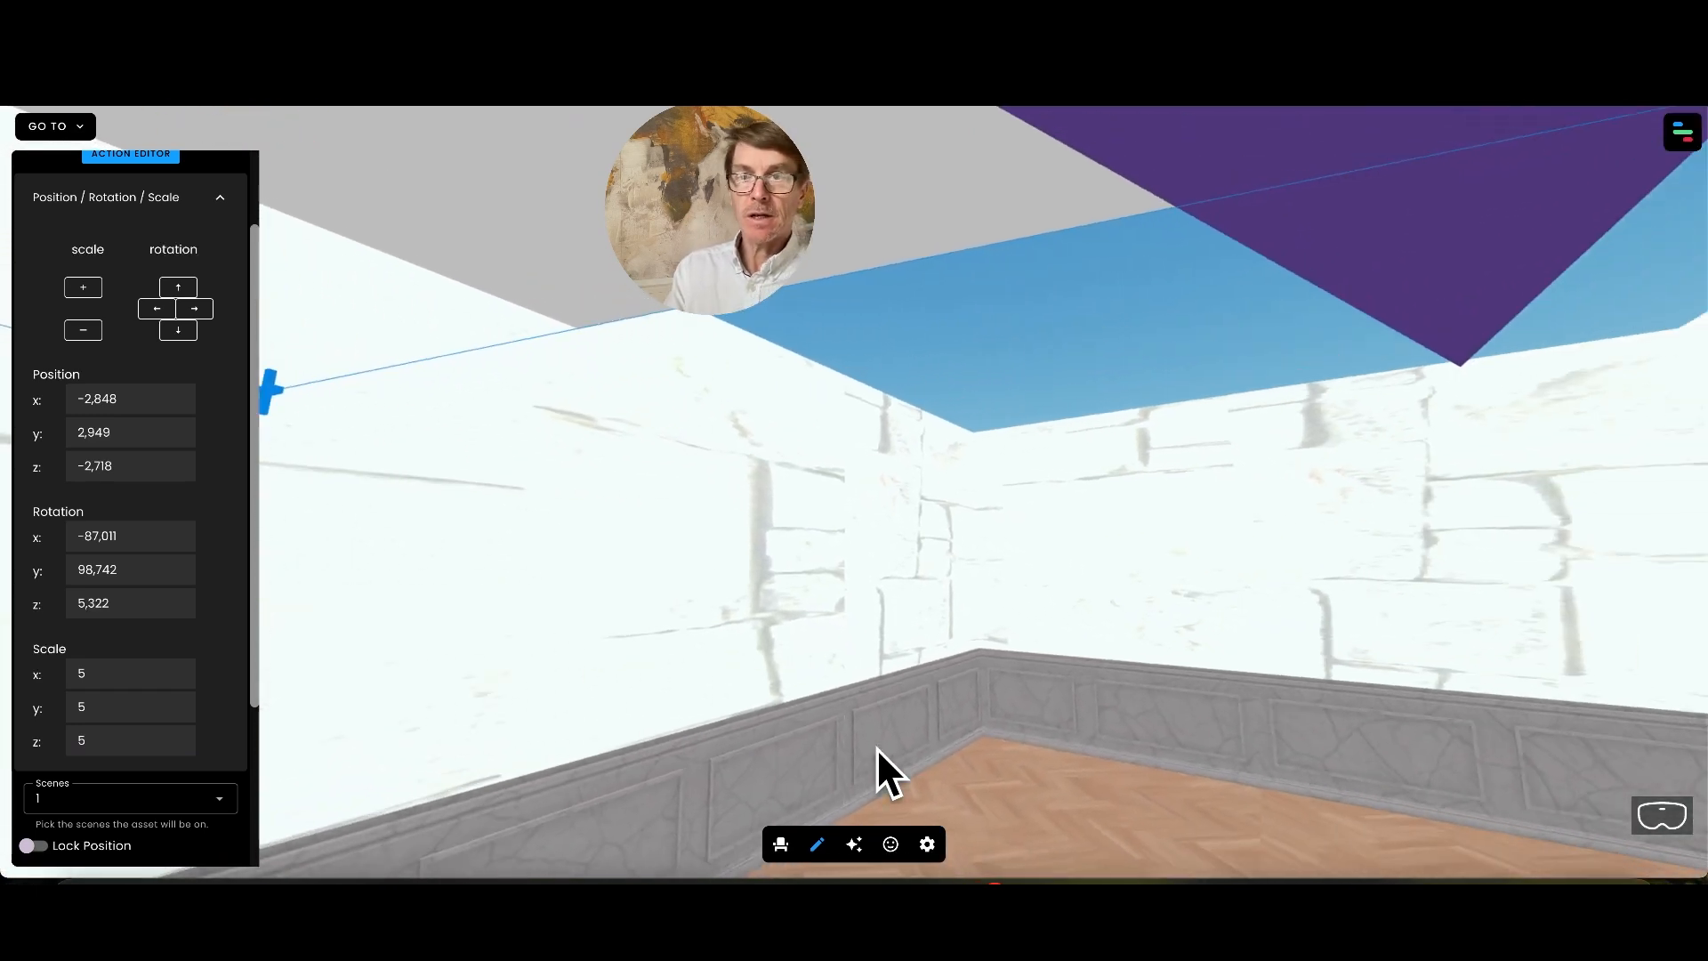
pyautogui.press('Left')
pyautogui.press('Left')
pyautogui.press('Down')
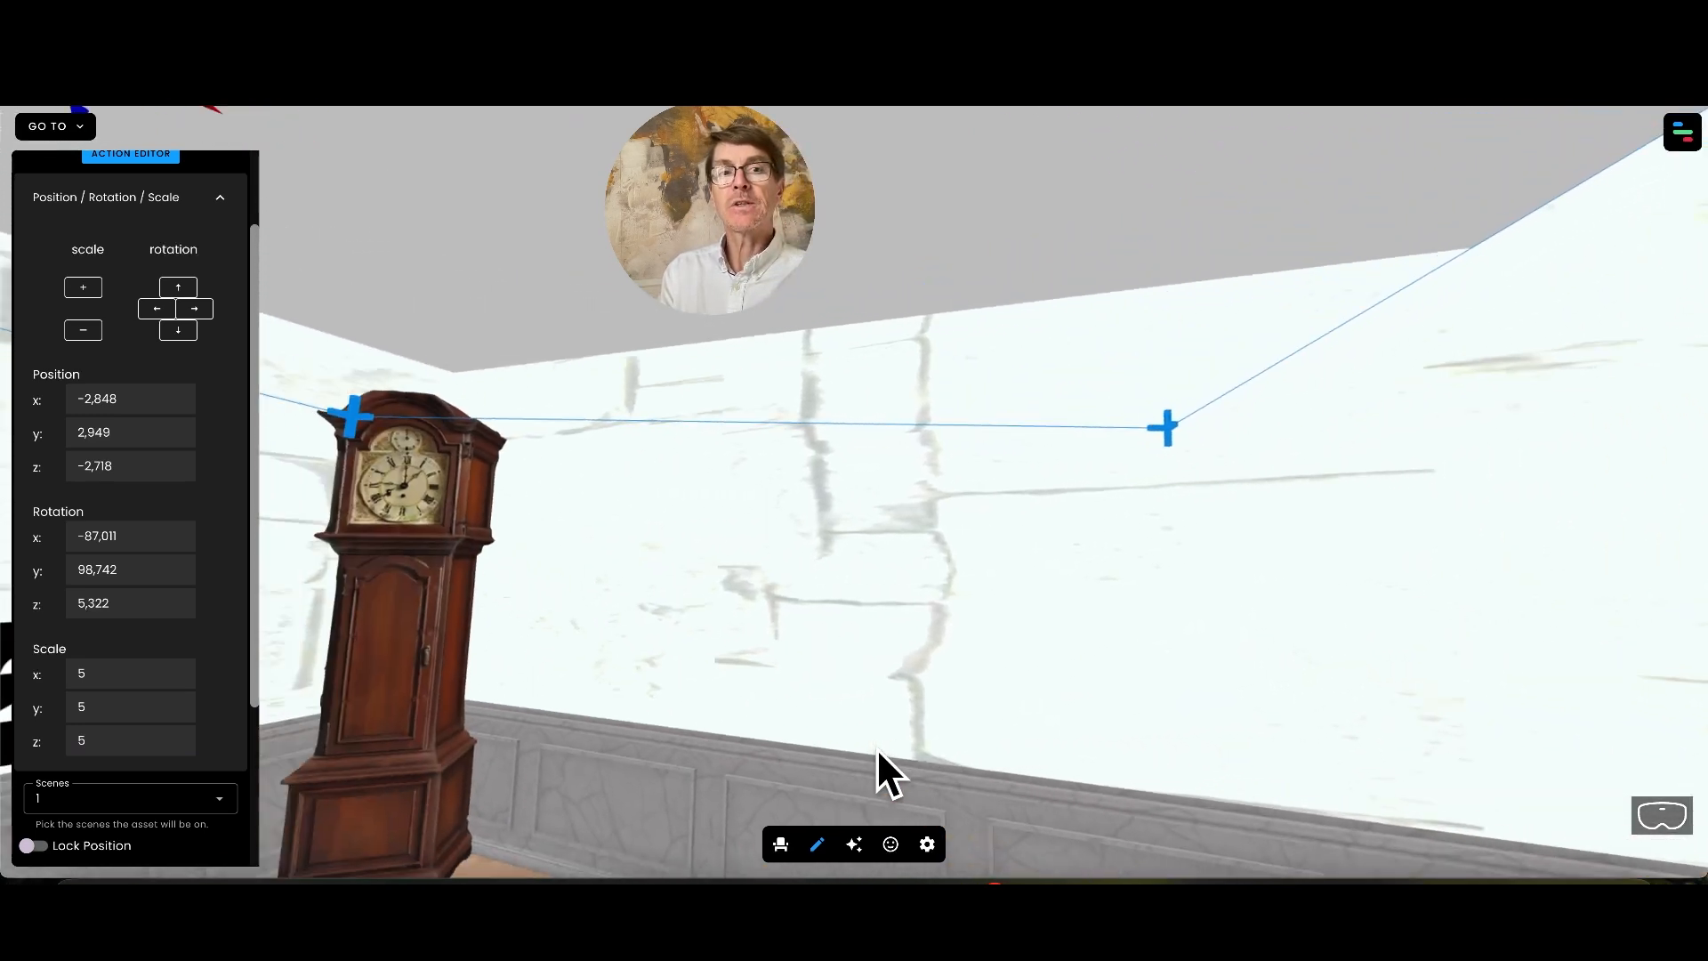
pyautogui.press('Right')
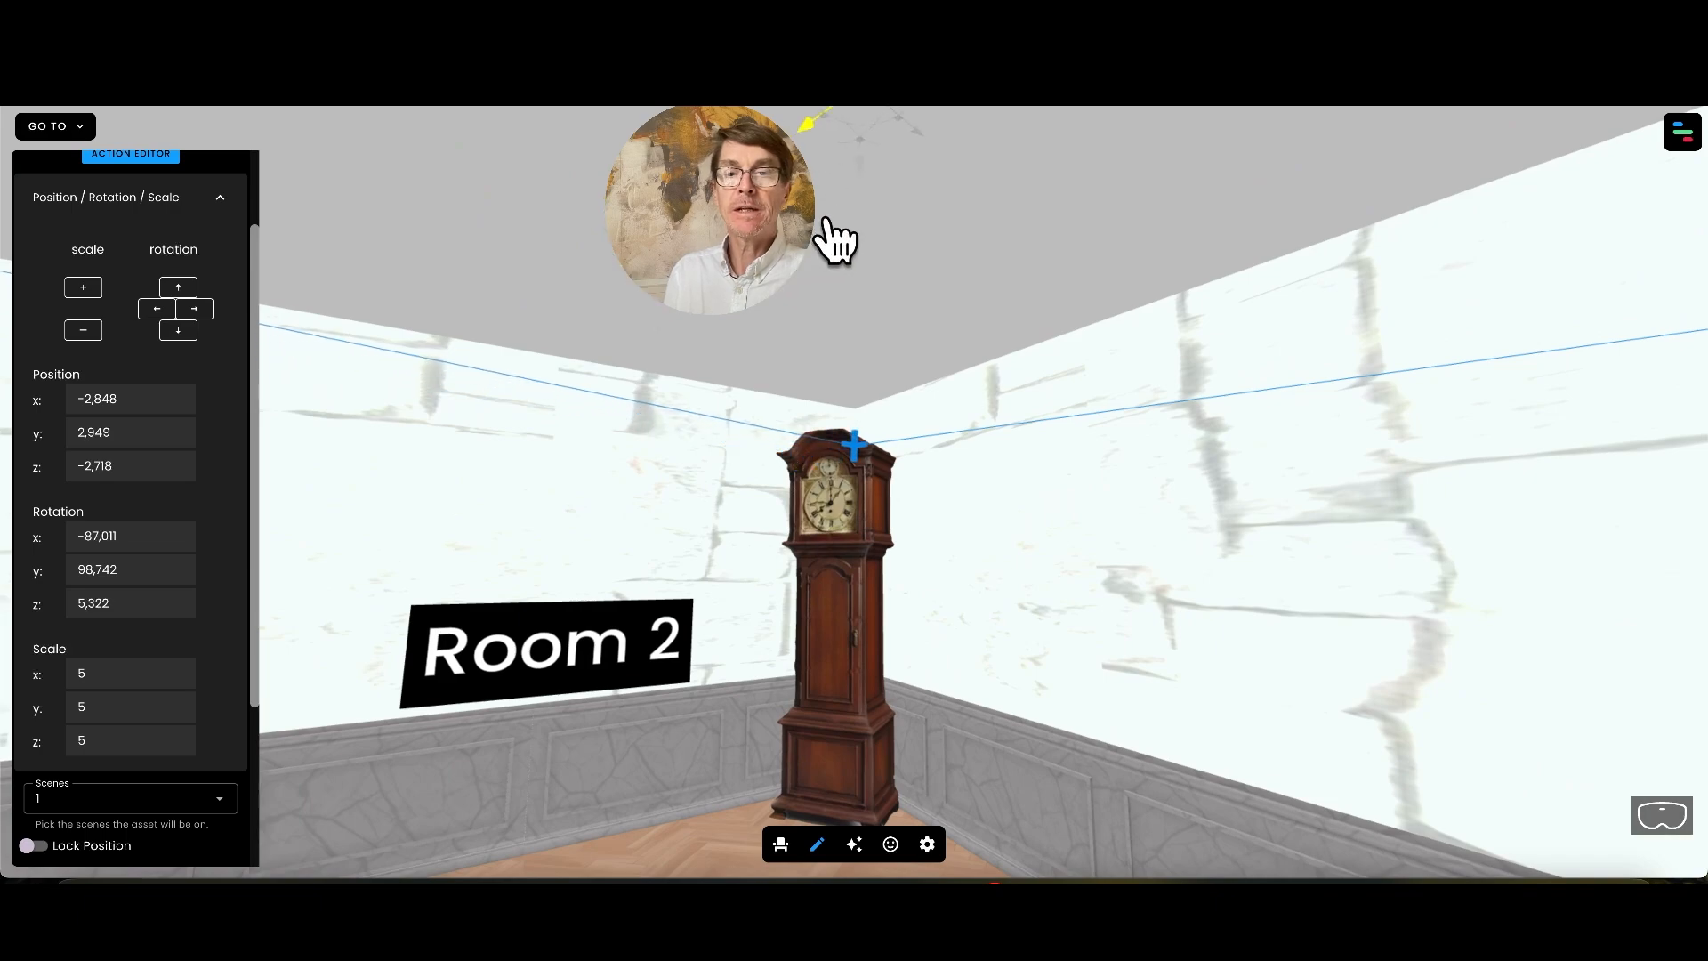
# Move the ceiling plane along the room towards the uncovered end and level it just above the wall tops.
pyautogui.press('Up')
pyautogui.press('Right')
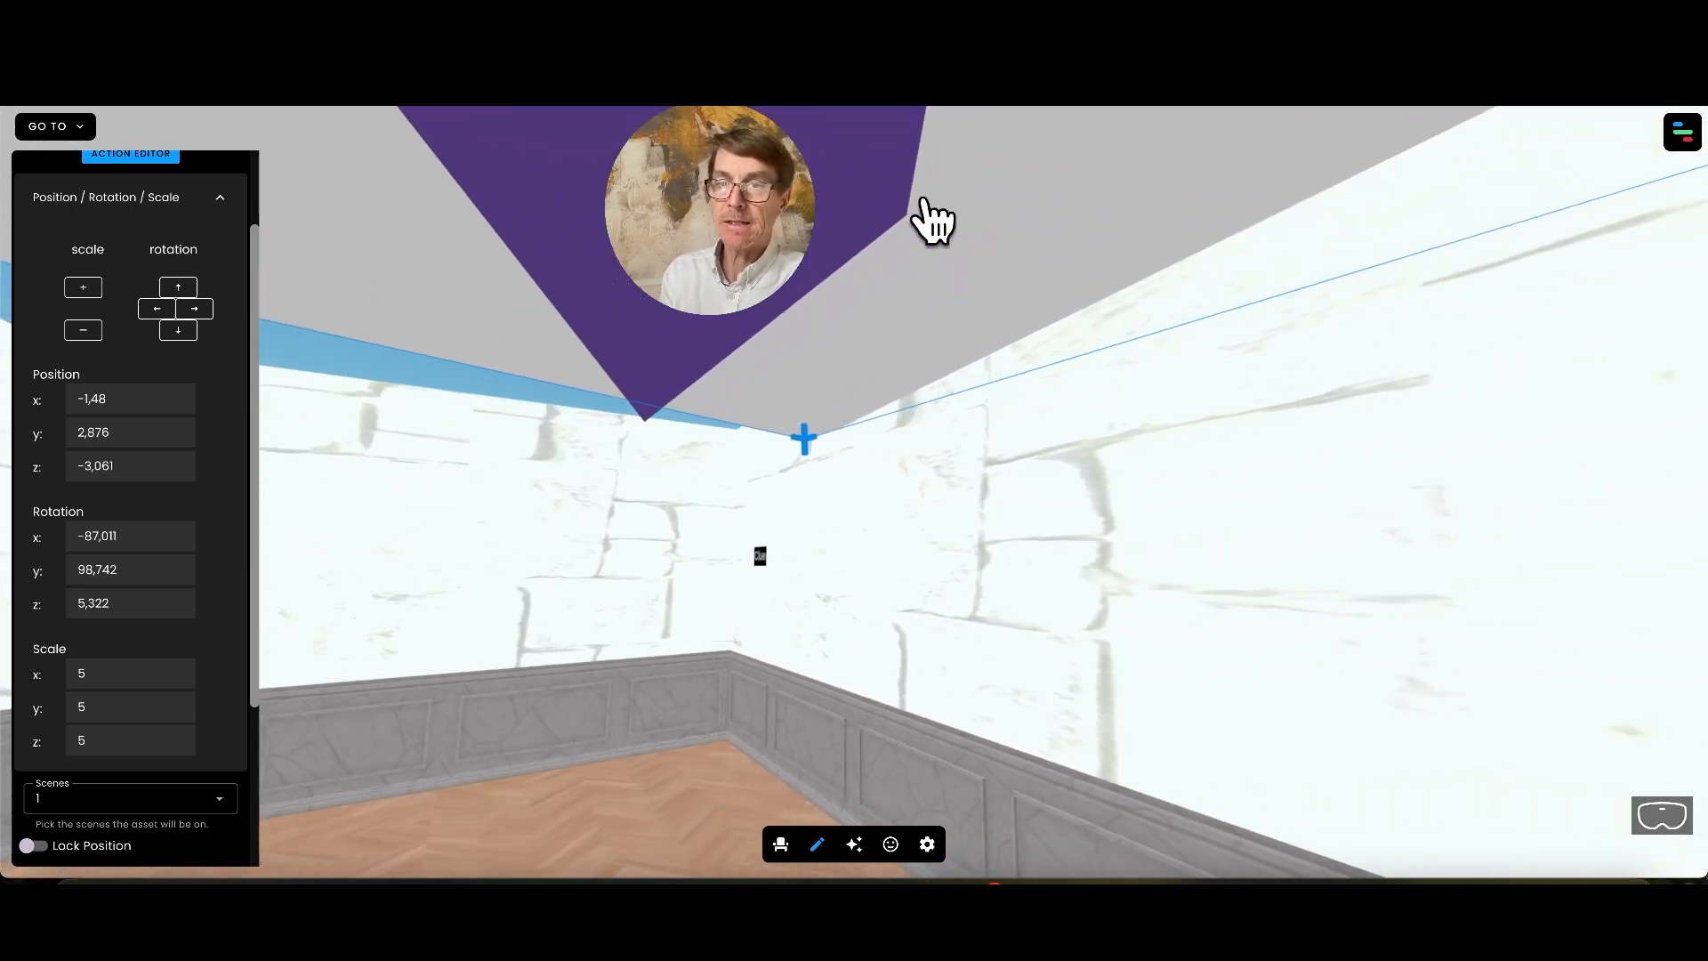
pyautogui.press('Down')
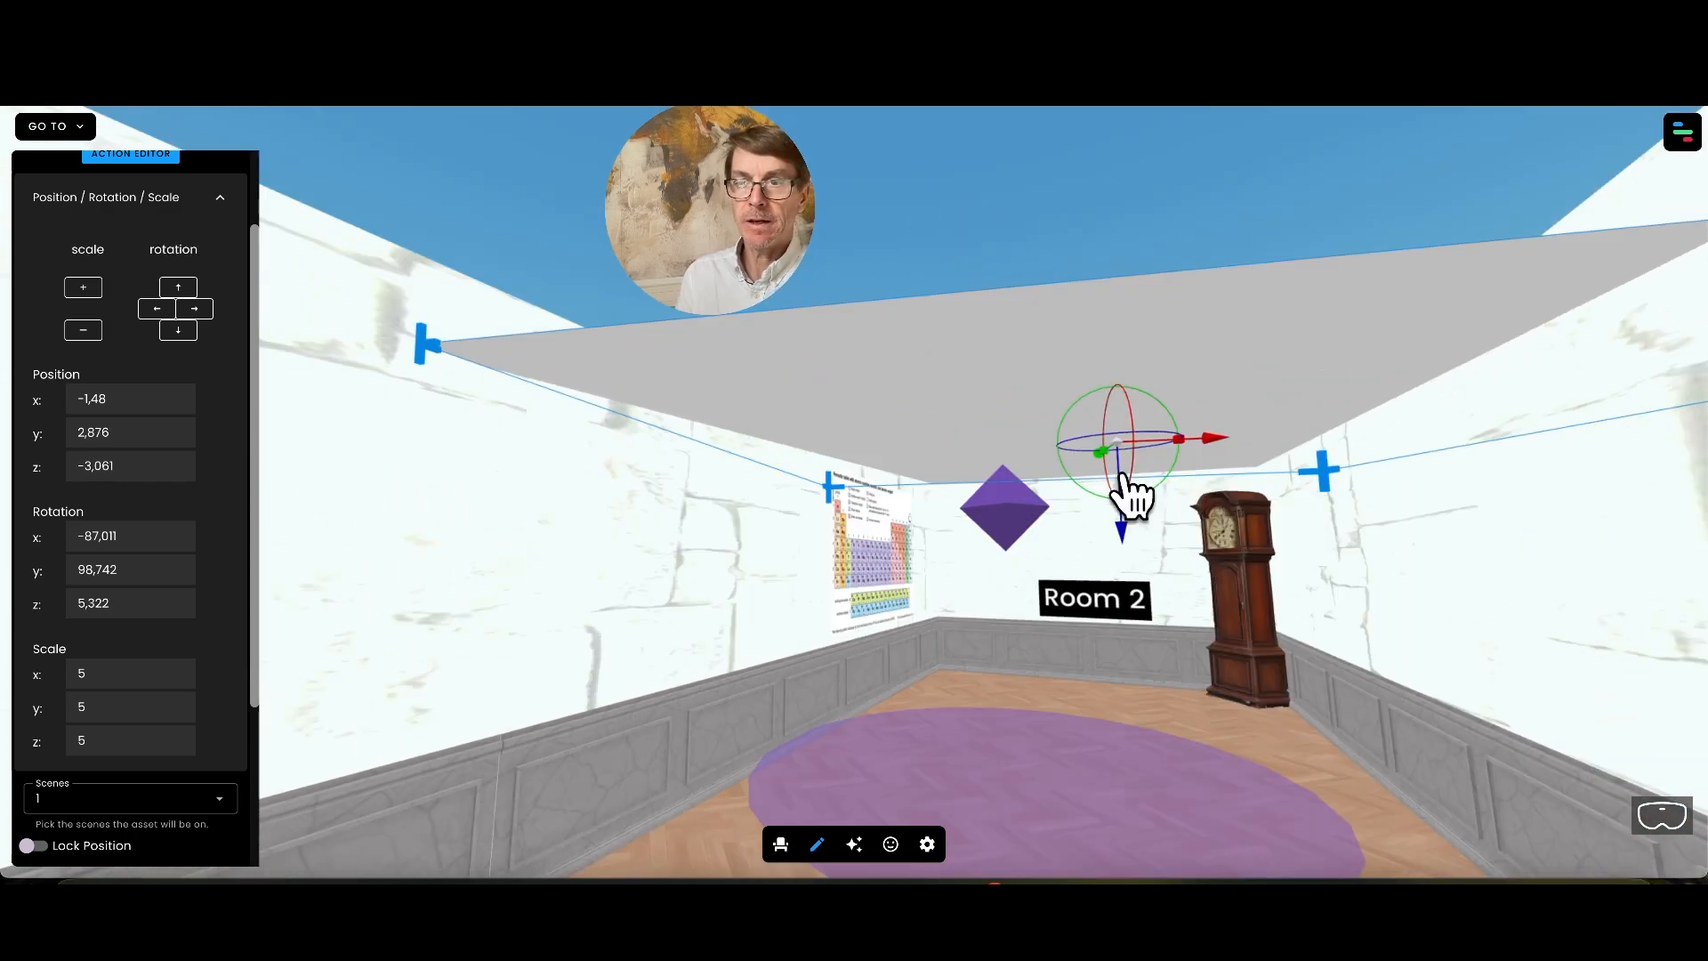
pyautogui.moveTo(1132, 473); pyautogui.dragTo(1114, 506)
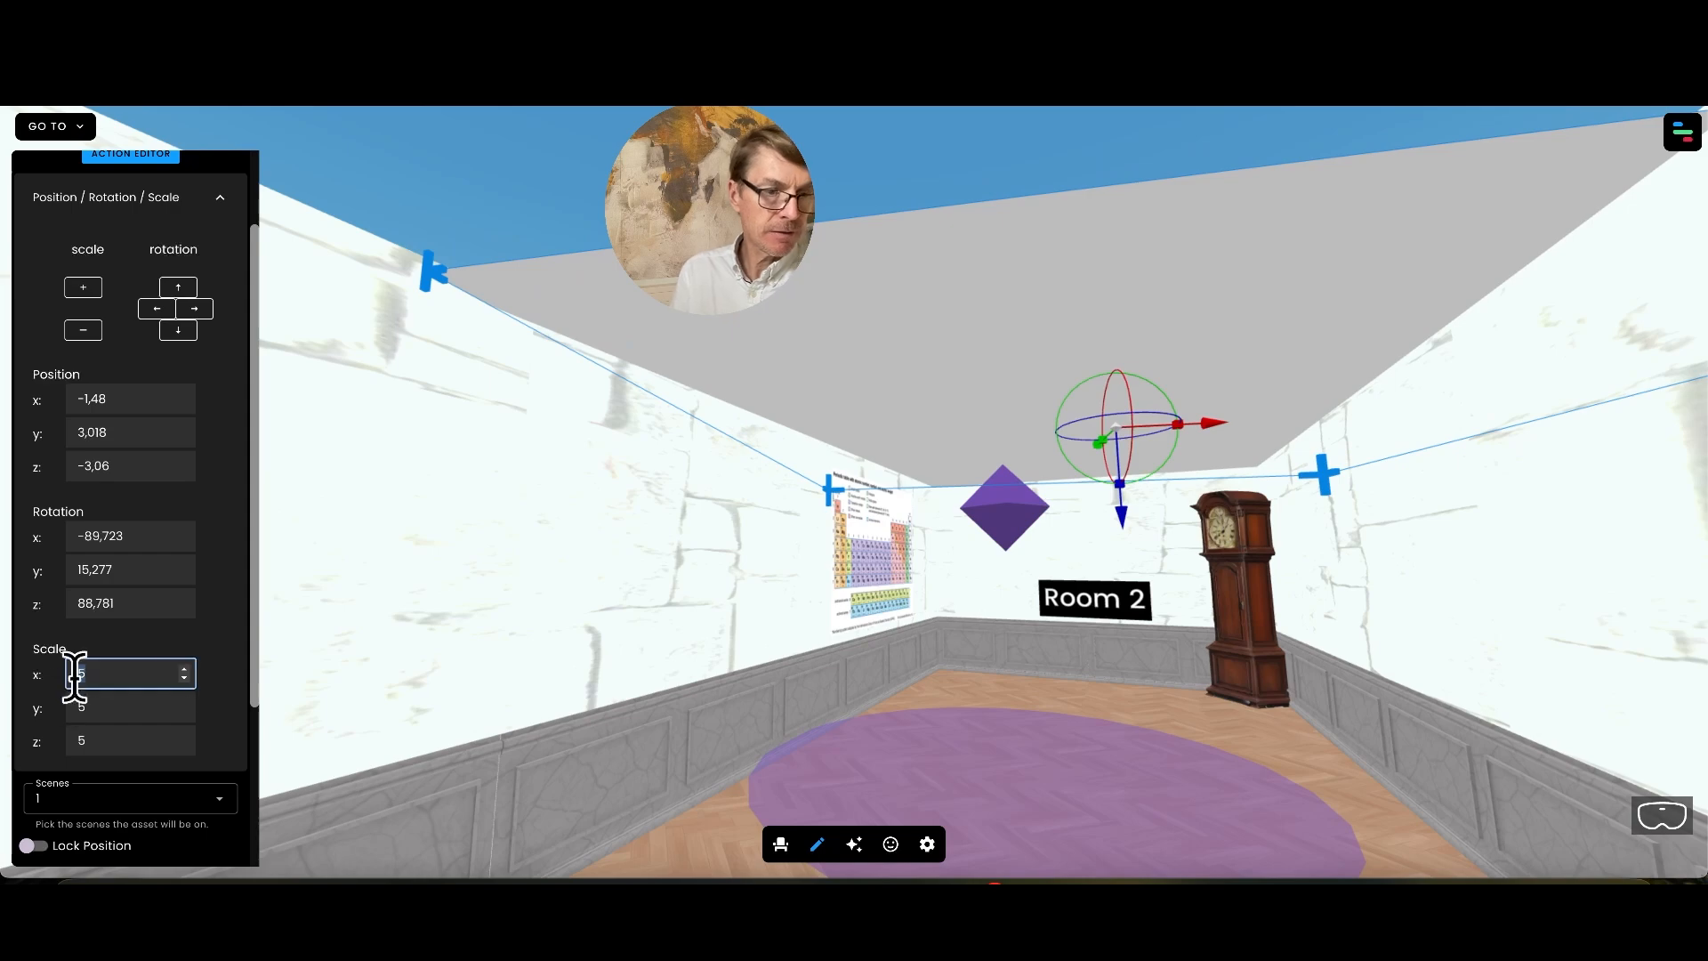
# Leave edit mode and turn around inside the room to check the ceiling's coverage.
pyautogui.click(816, 847)
pyautogui.press('Right')
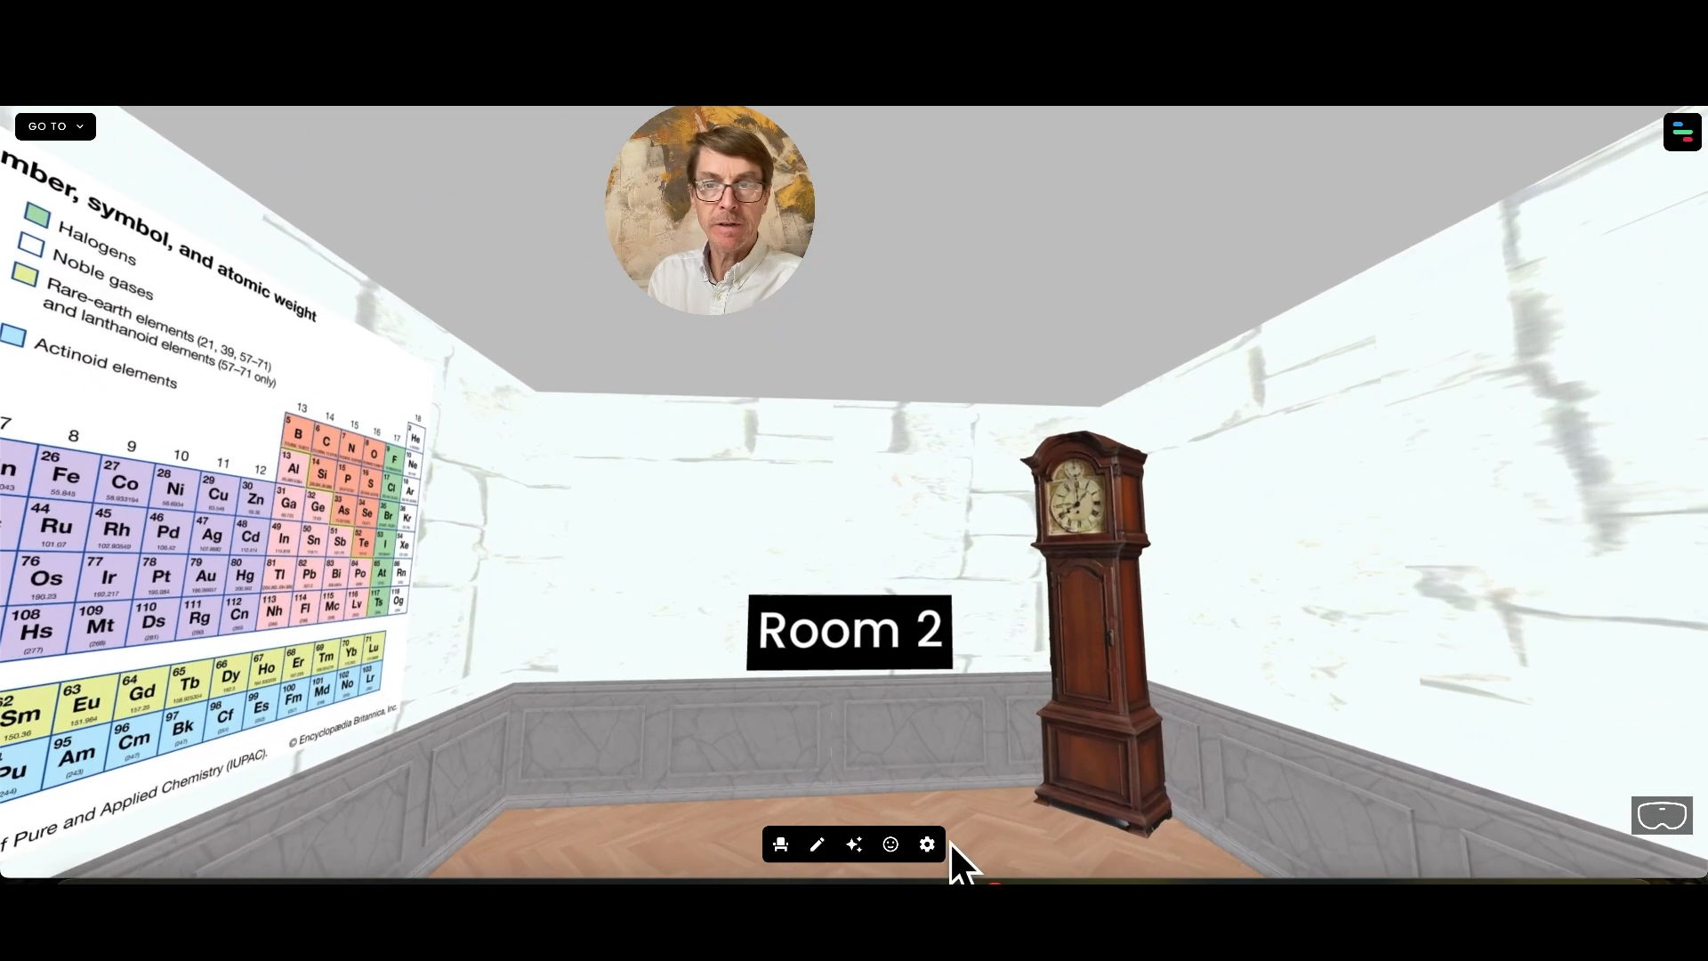
pyautogui.press('Right')
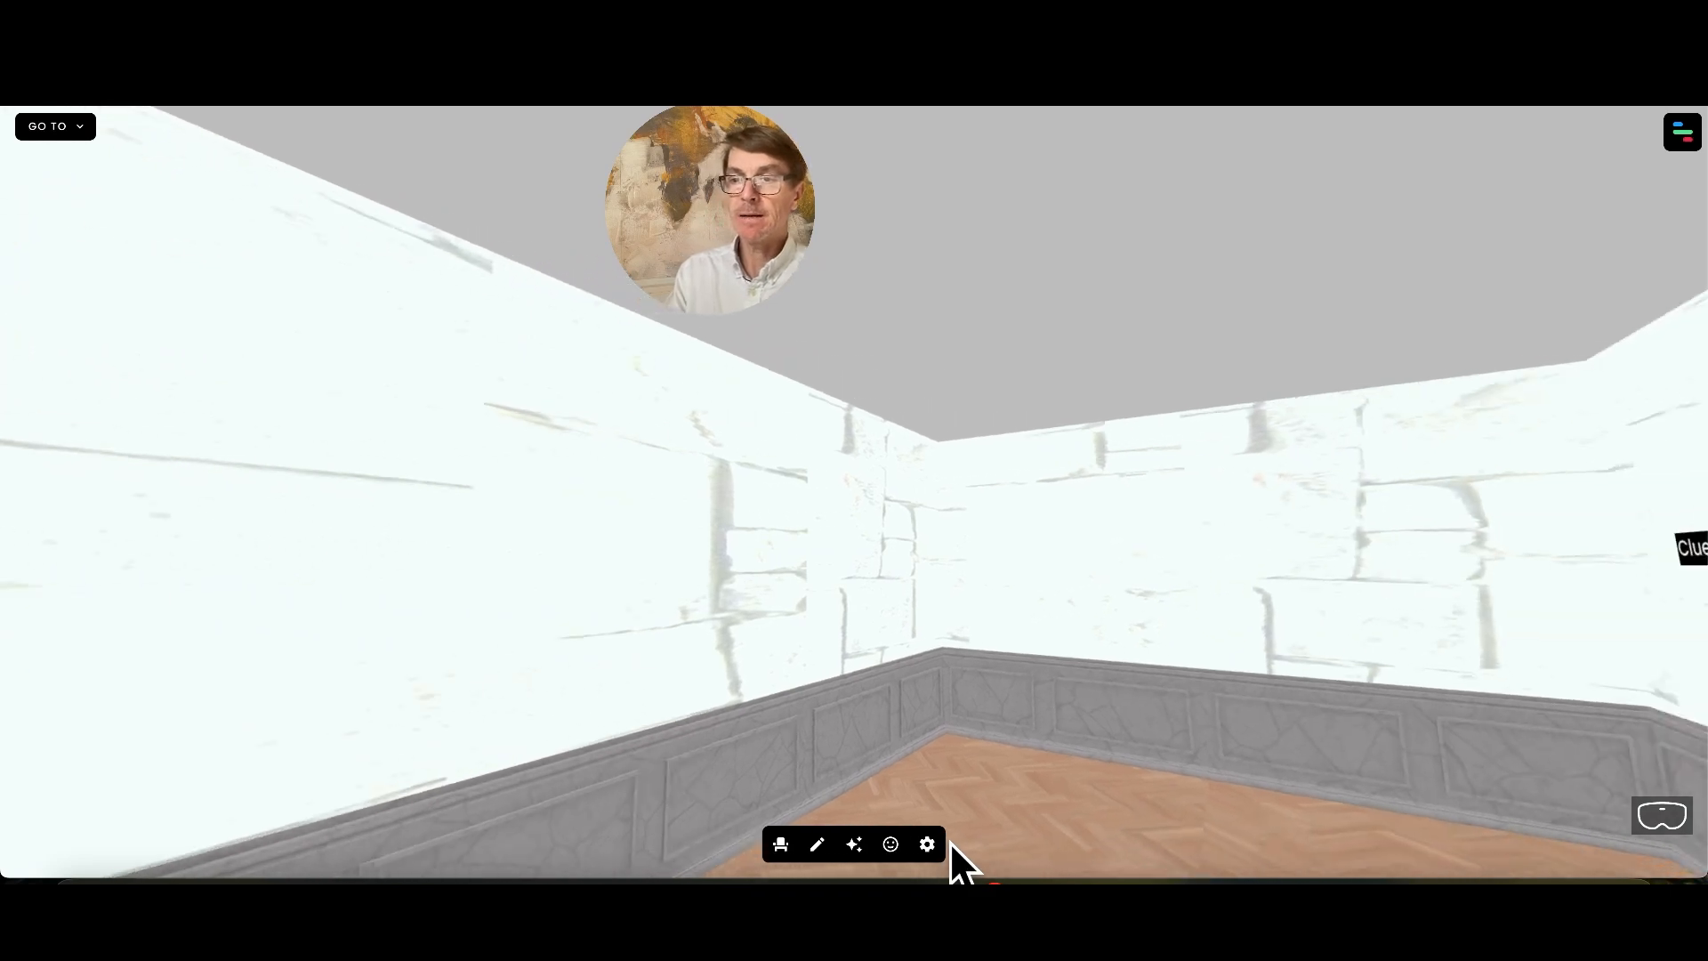
# Turn towards the wall clue, reveal what it hides, and go through the door that appears into the next room.
pyautogui.press('Right')
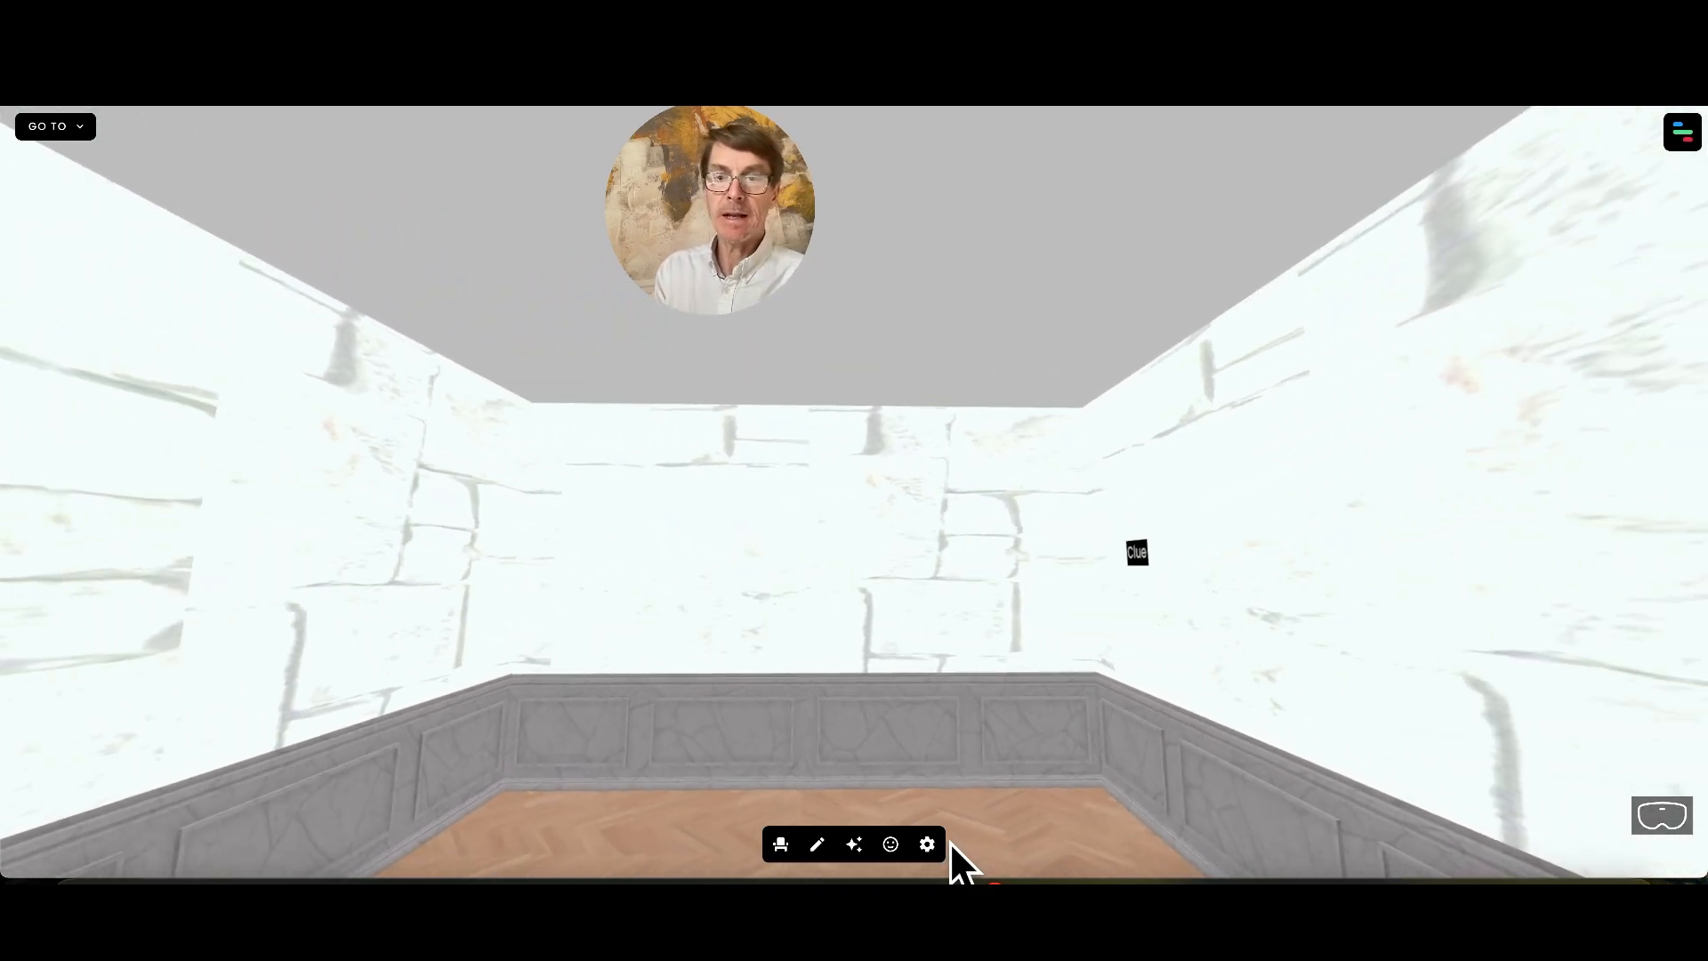
pyautogui.press('Left')
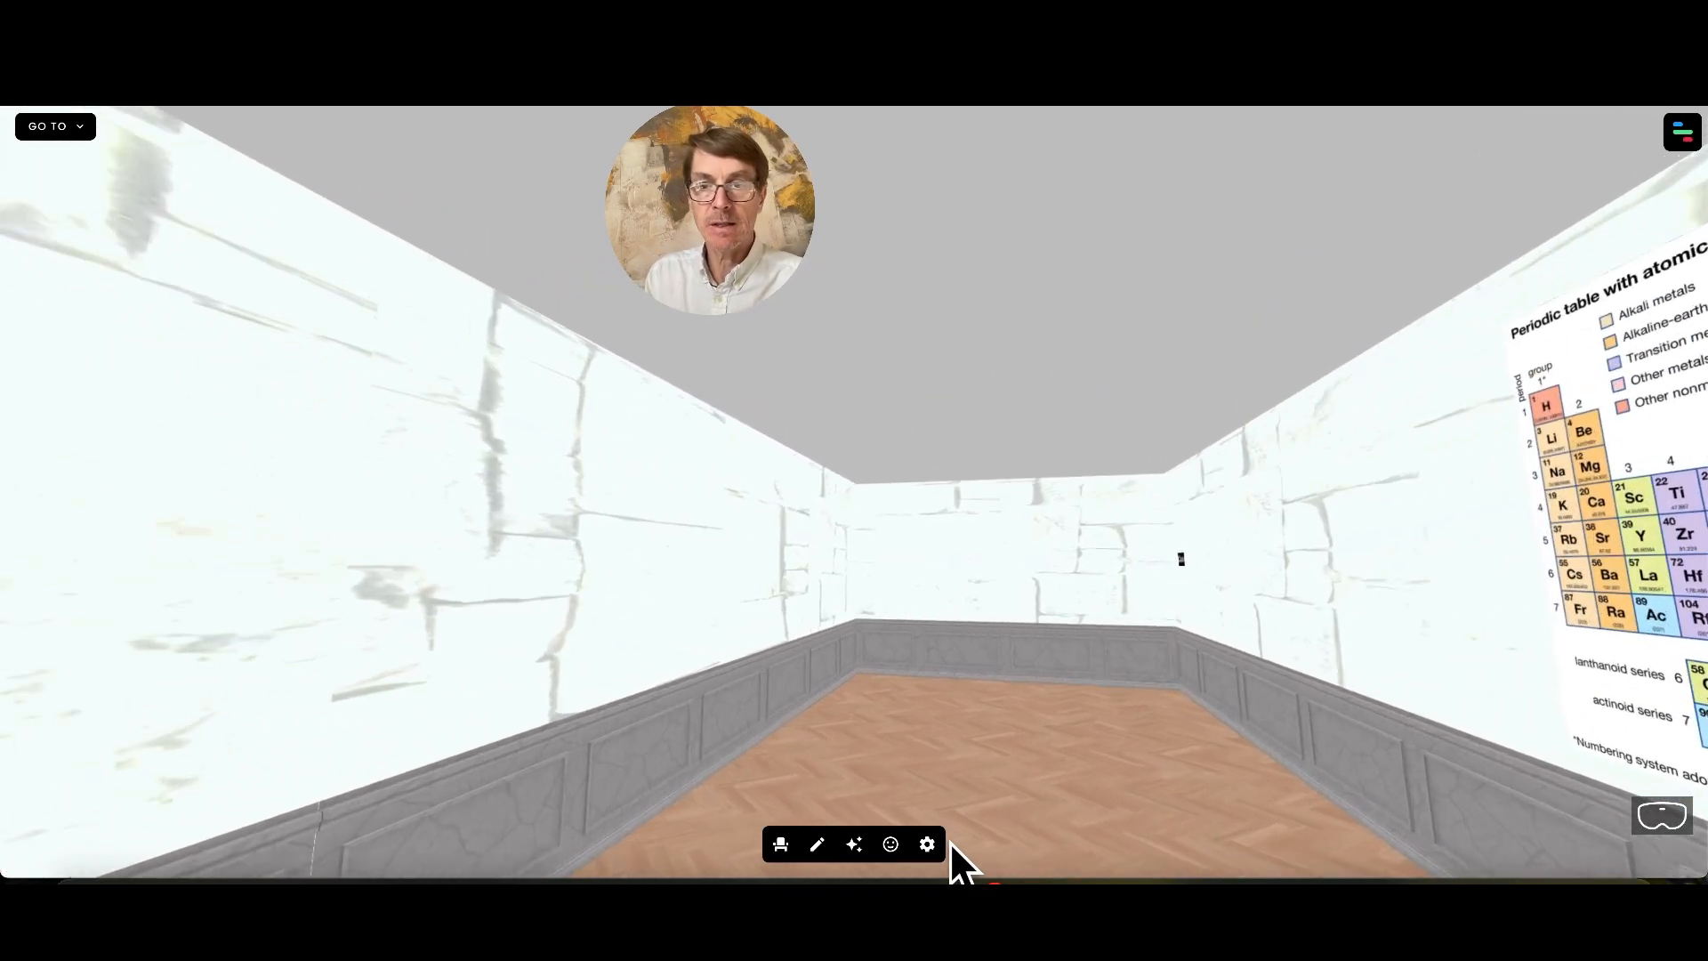
pyautogui.press('Right')
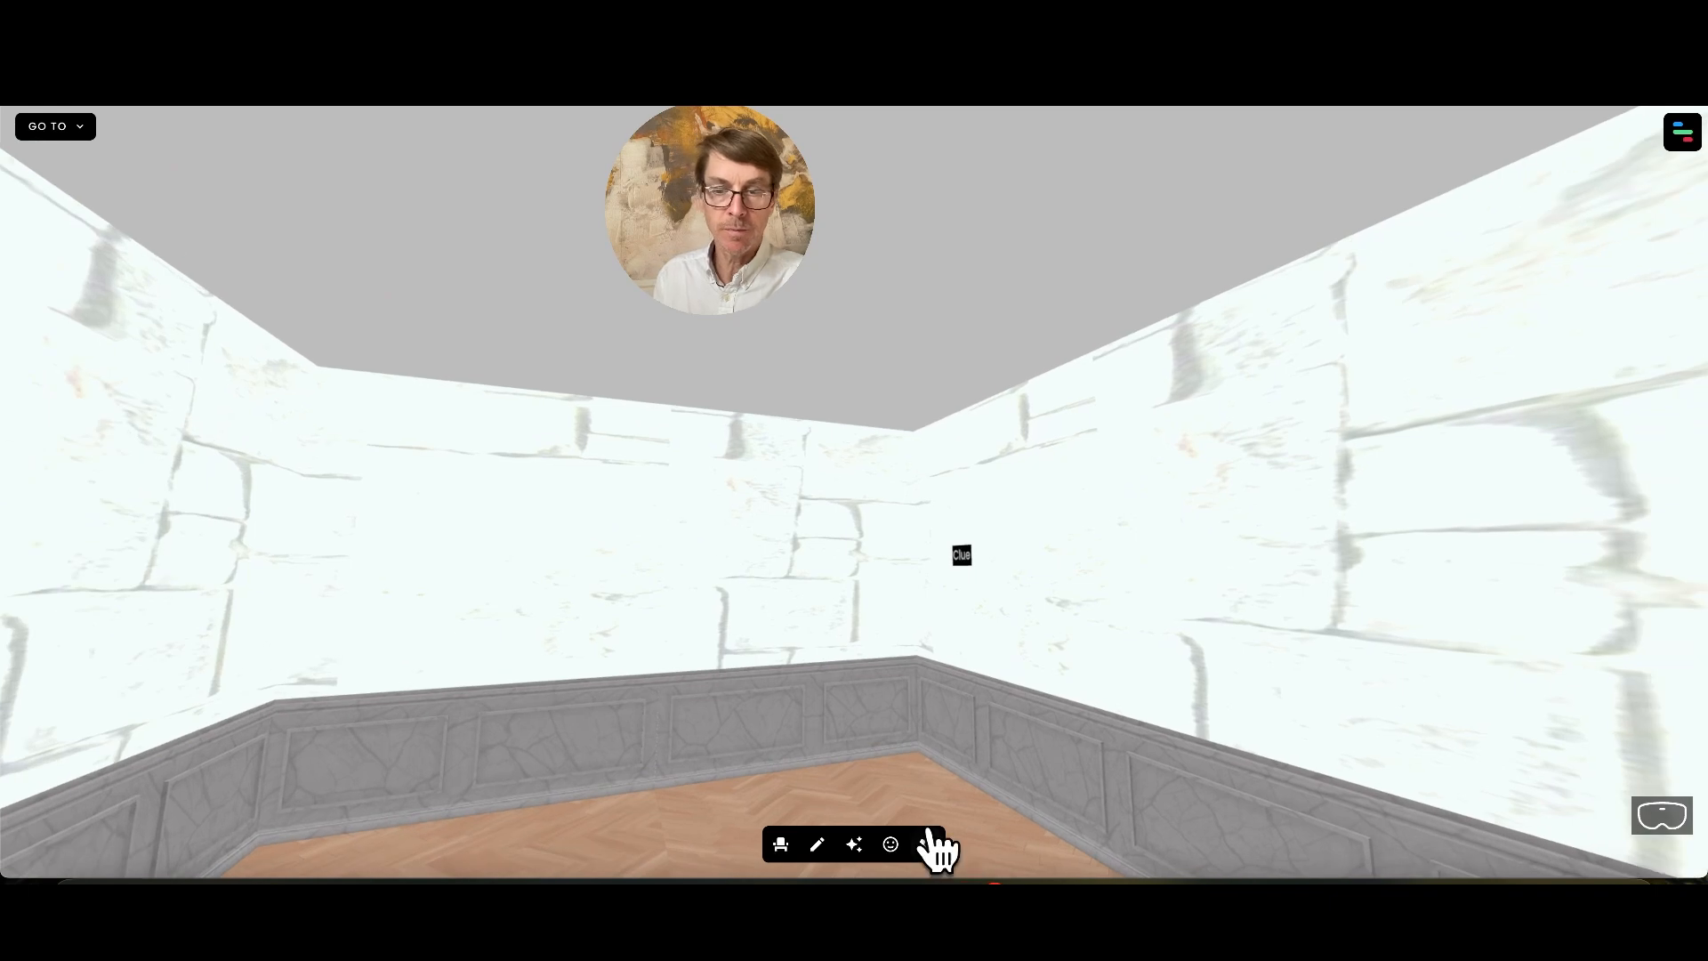
pyautogui.click(962, 559)
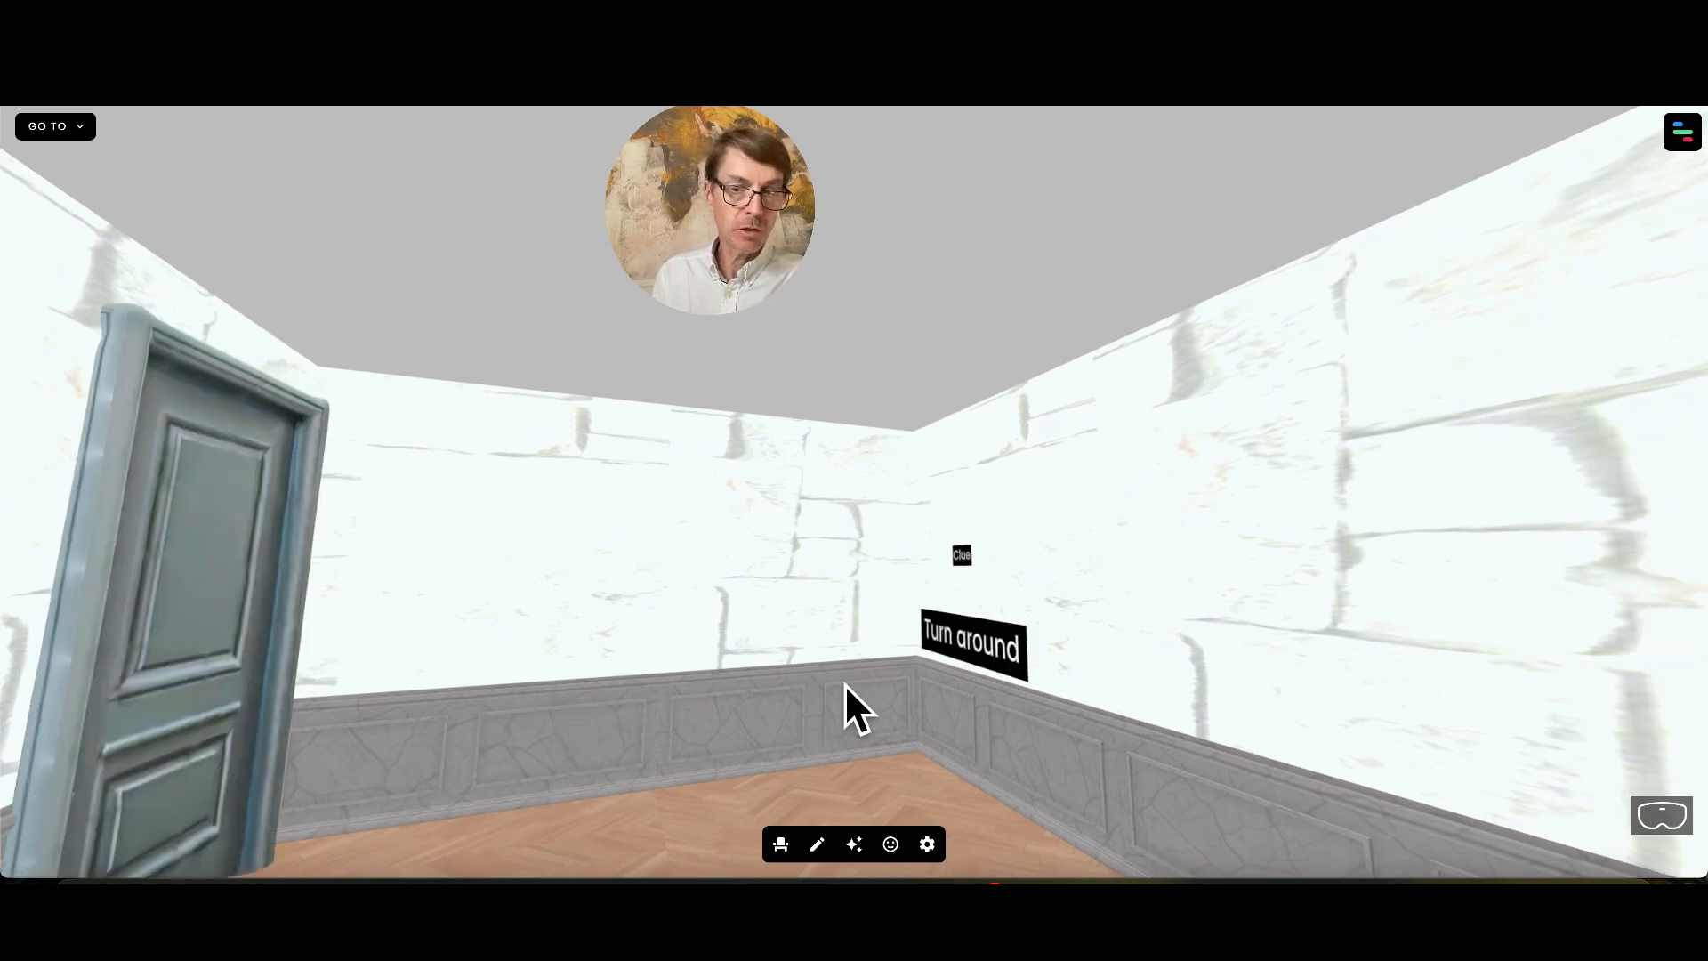
pyautogui.click(230, 667)
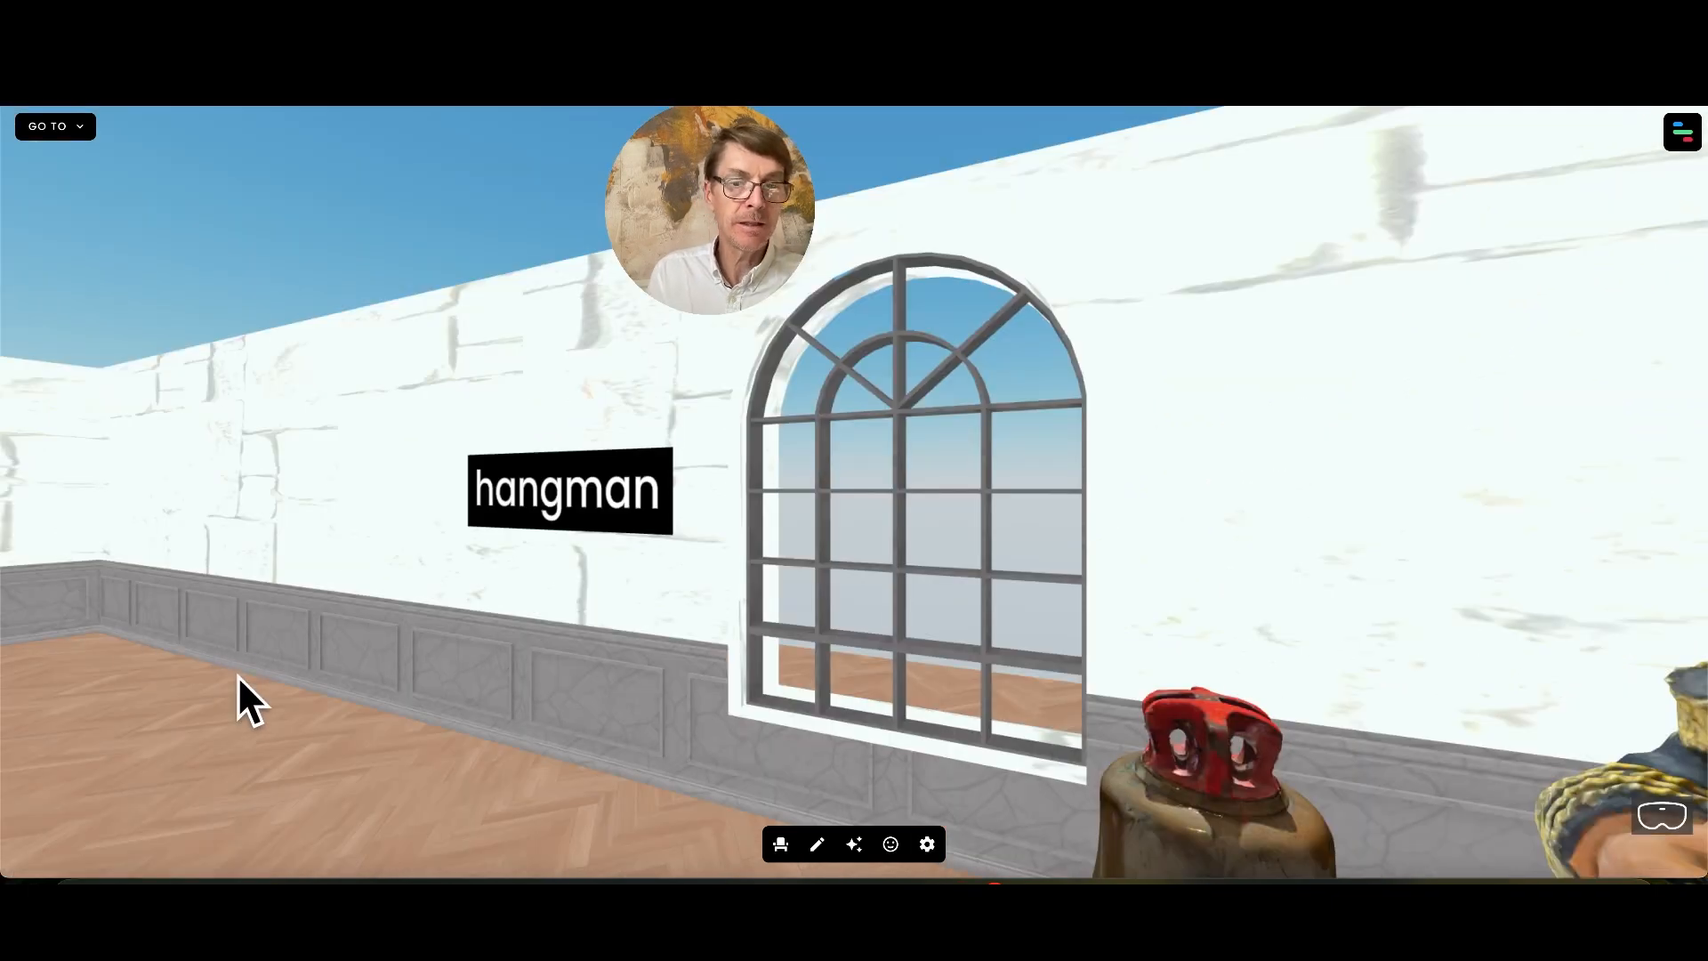
# Walk and turn around the hangman room to examine the arched window and the view outside it.
pyautogui.moveTo(238, 676); pyautogui.dragTo(66, 649)
pyautogui.moveTo(554, 651); pyautogui.dragTo(414, 636)
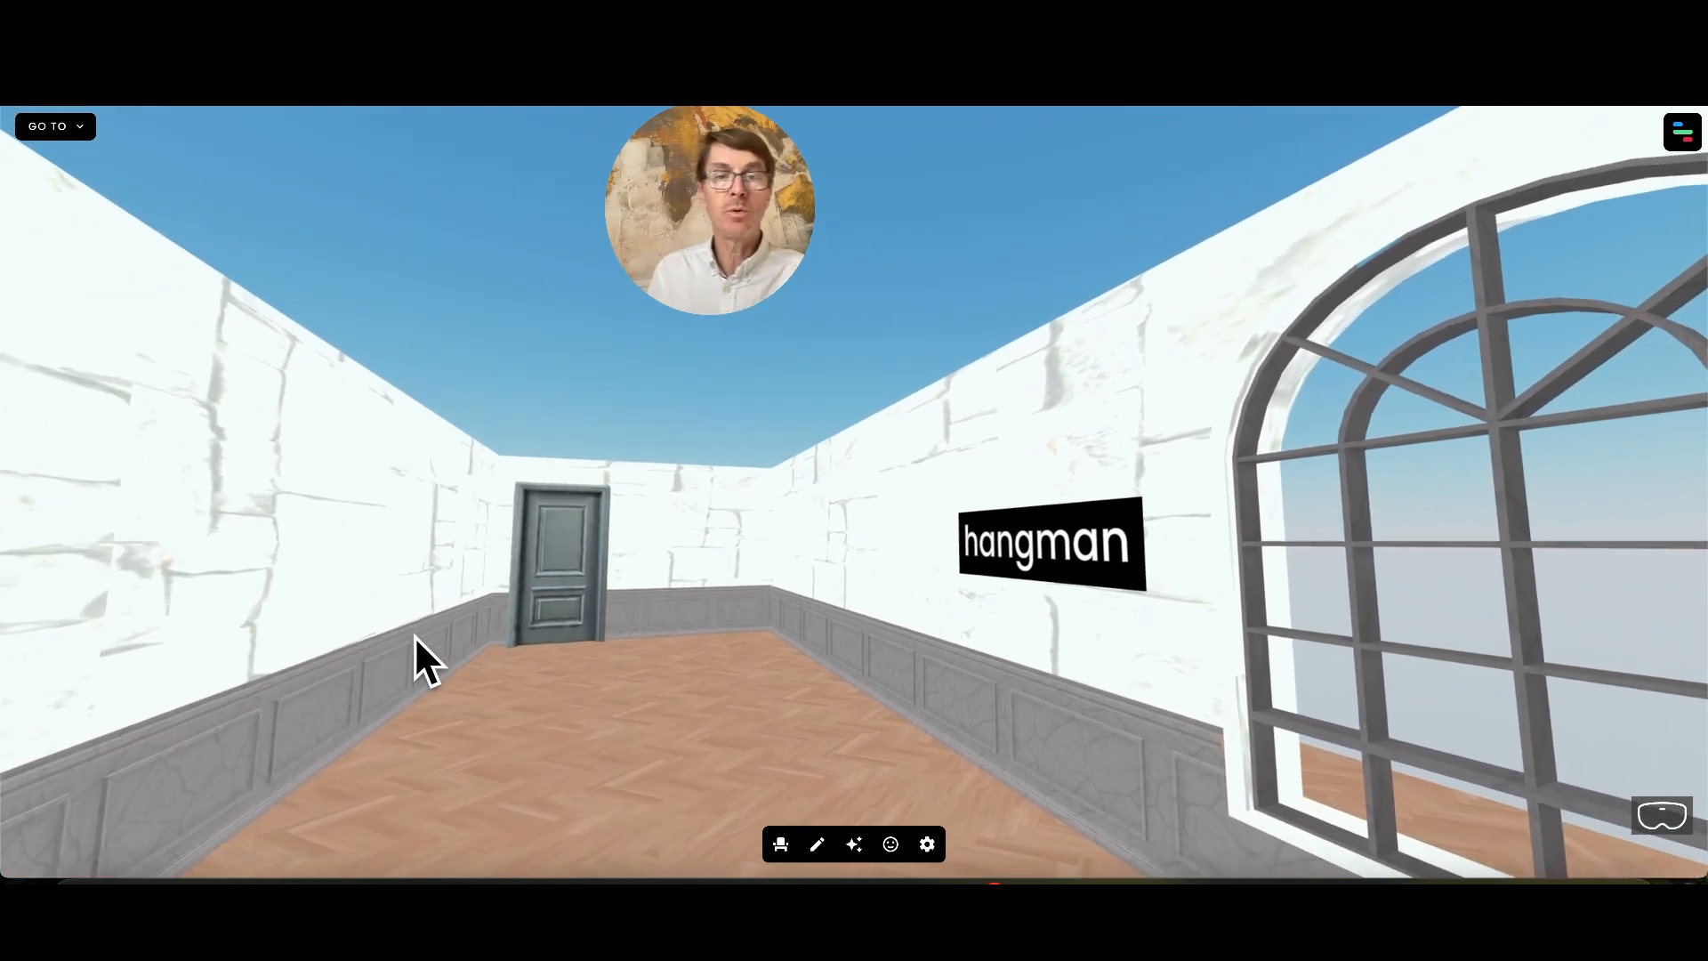
pyautogui.moveTo(452, 744); pyautogui.dragTo(828, 746)
pyautogui.press('Up')
pyautogui.press('Left')
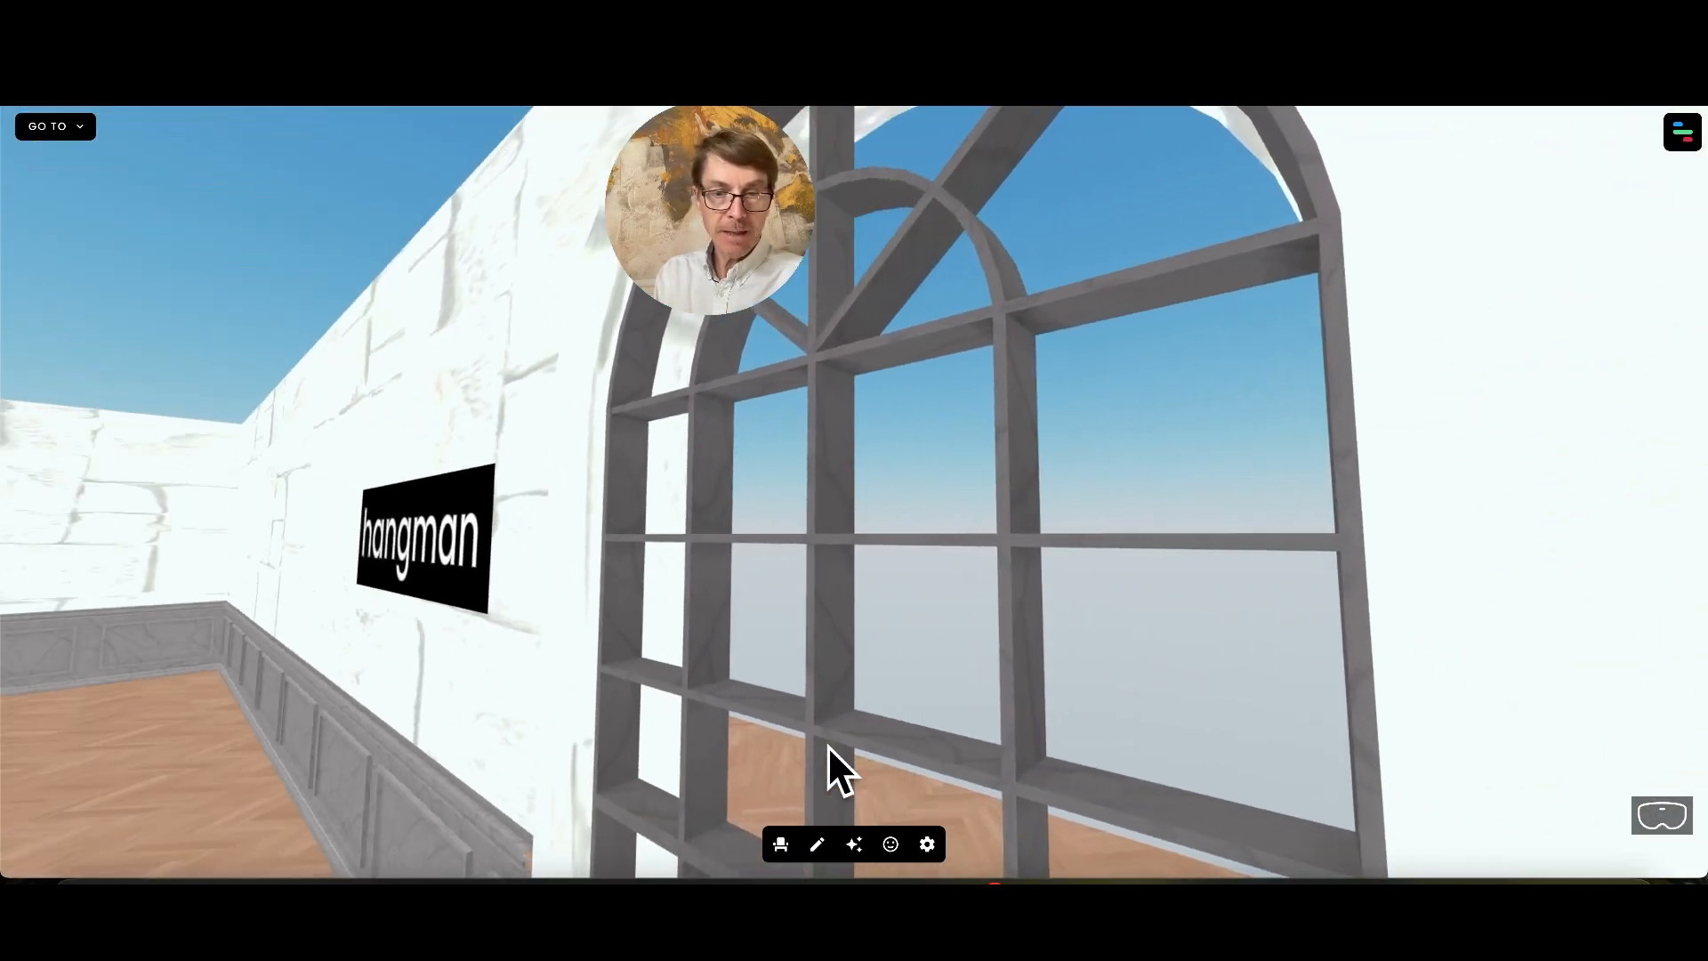
pyautogui.press('Right')
pyautogui.press('Down')
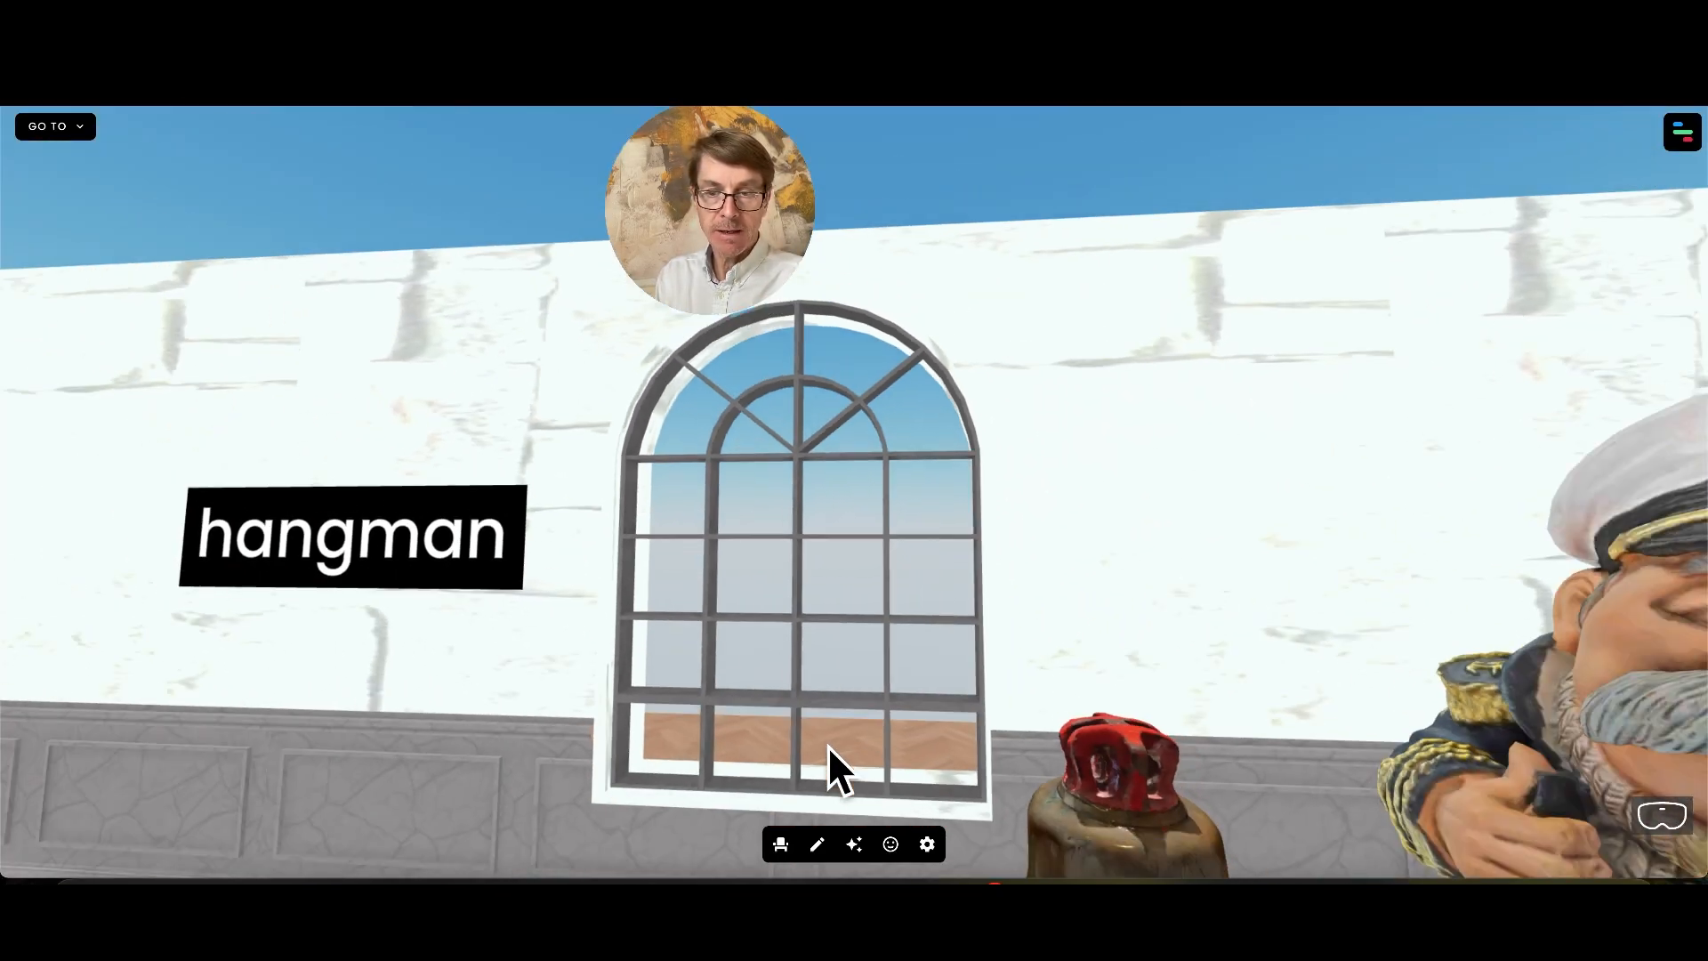
pyautogui.press('Up')
pyautogui.press('Down')
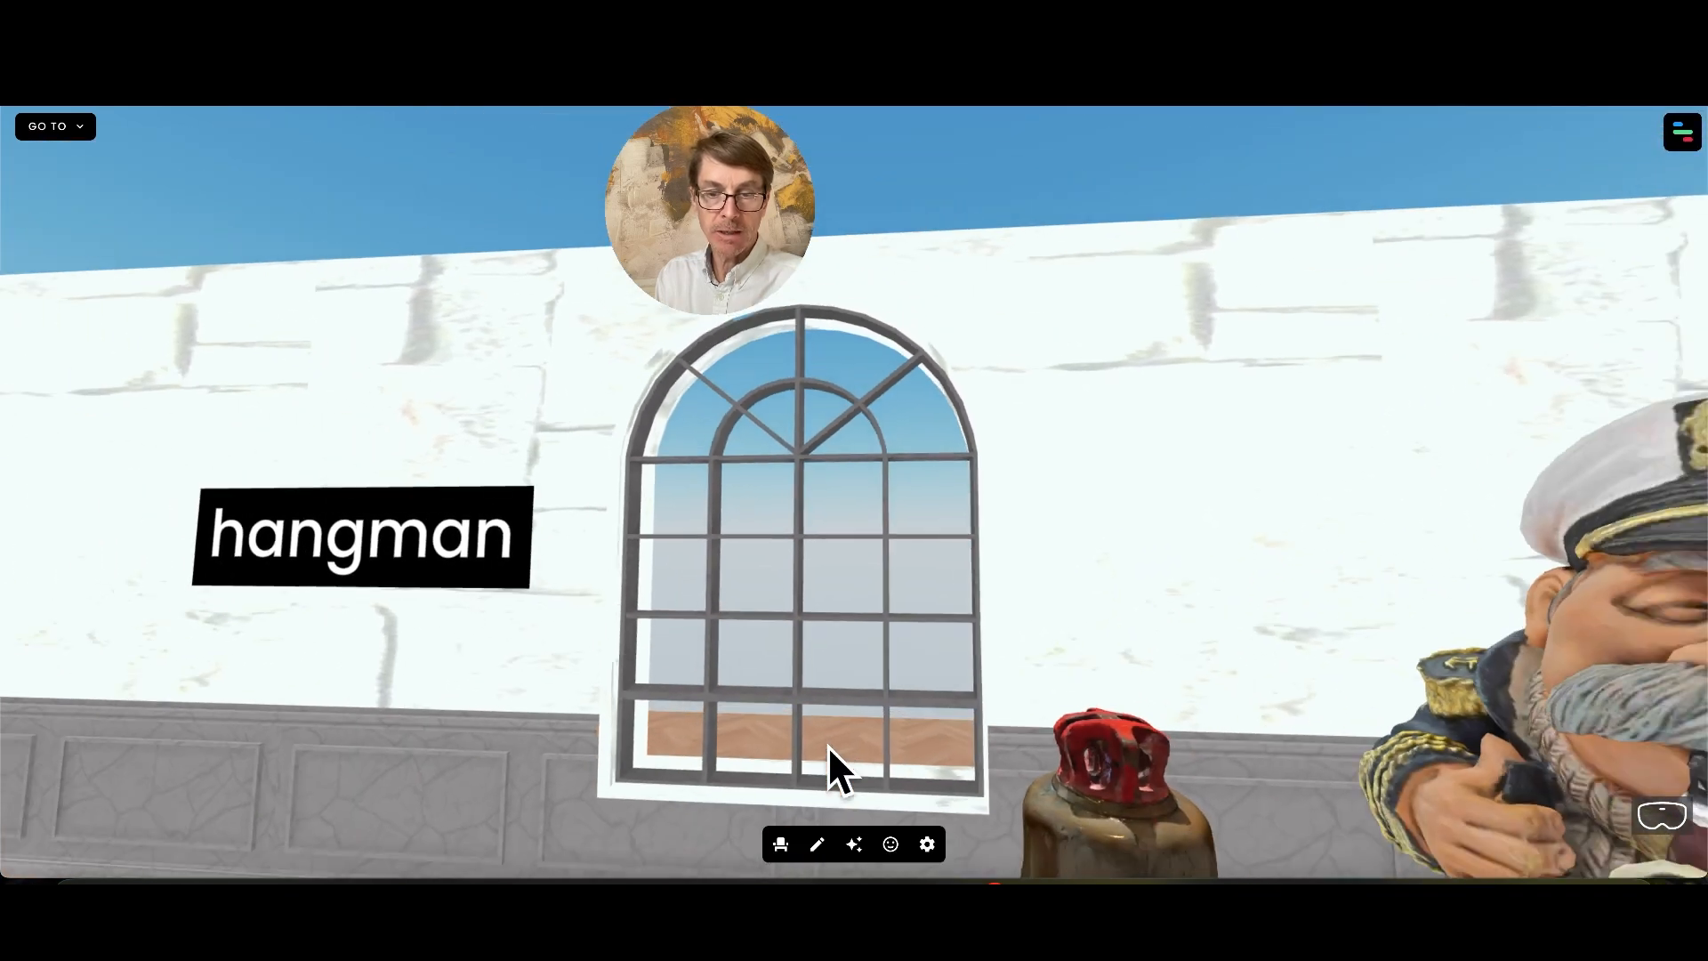
# Try to create an AI skybox as a backdrop, then dismiss the upgrade offer and the AI creation options.
pyautogui.click(853, 843)
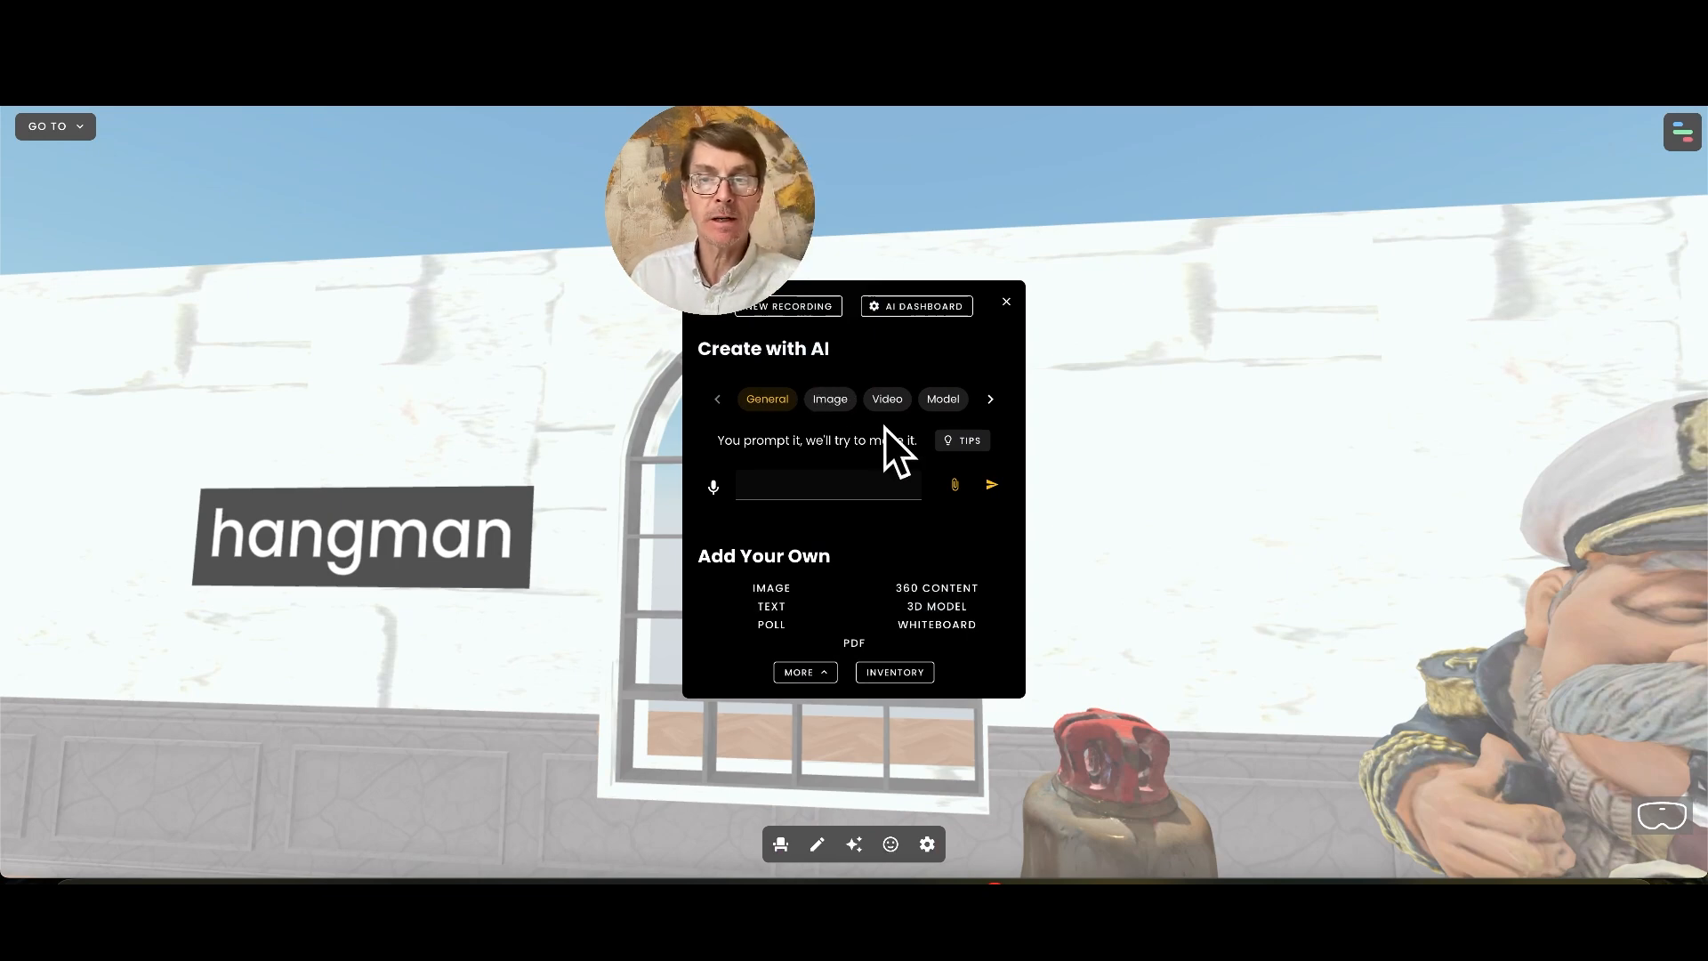
pyautogui.click(990, 397)
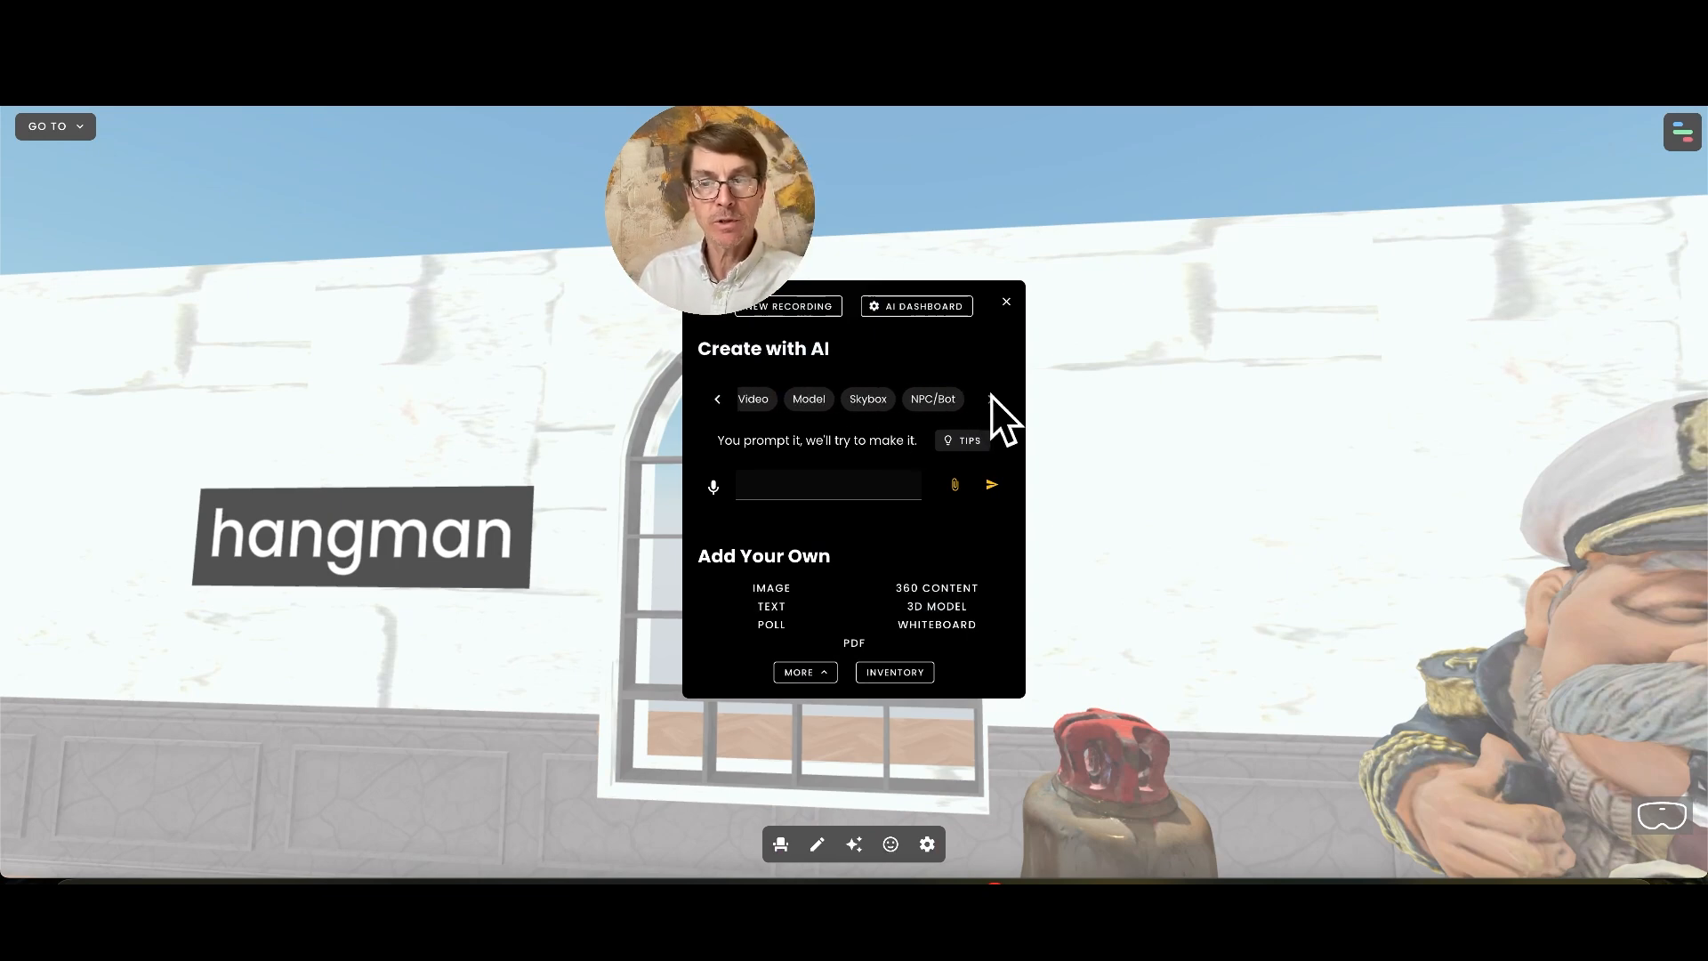
pyautogui.click(868, 401)
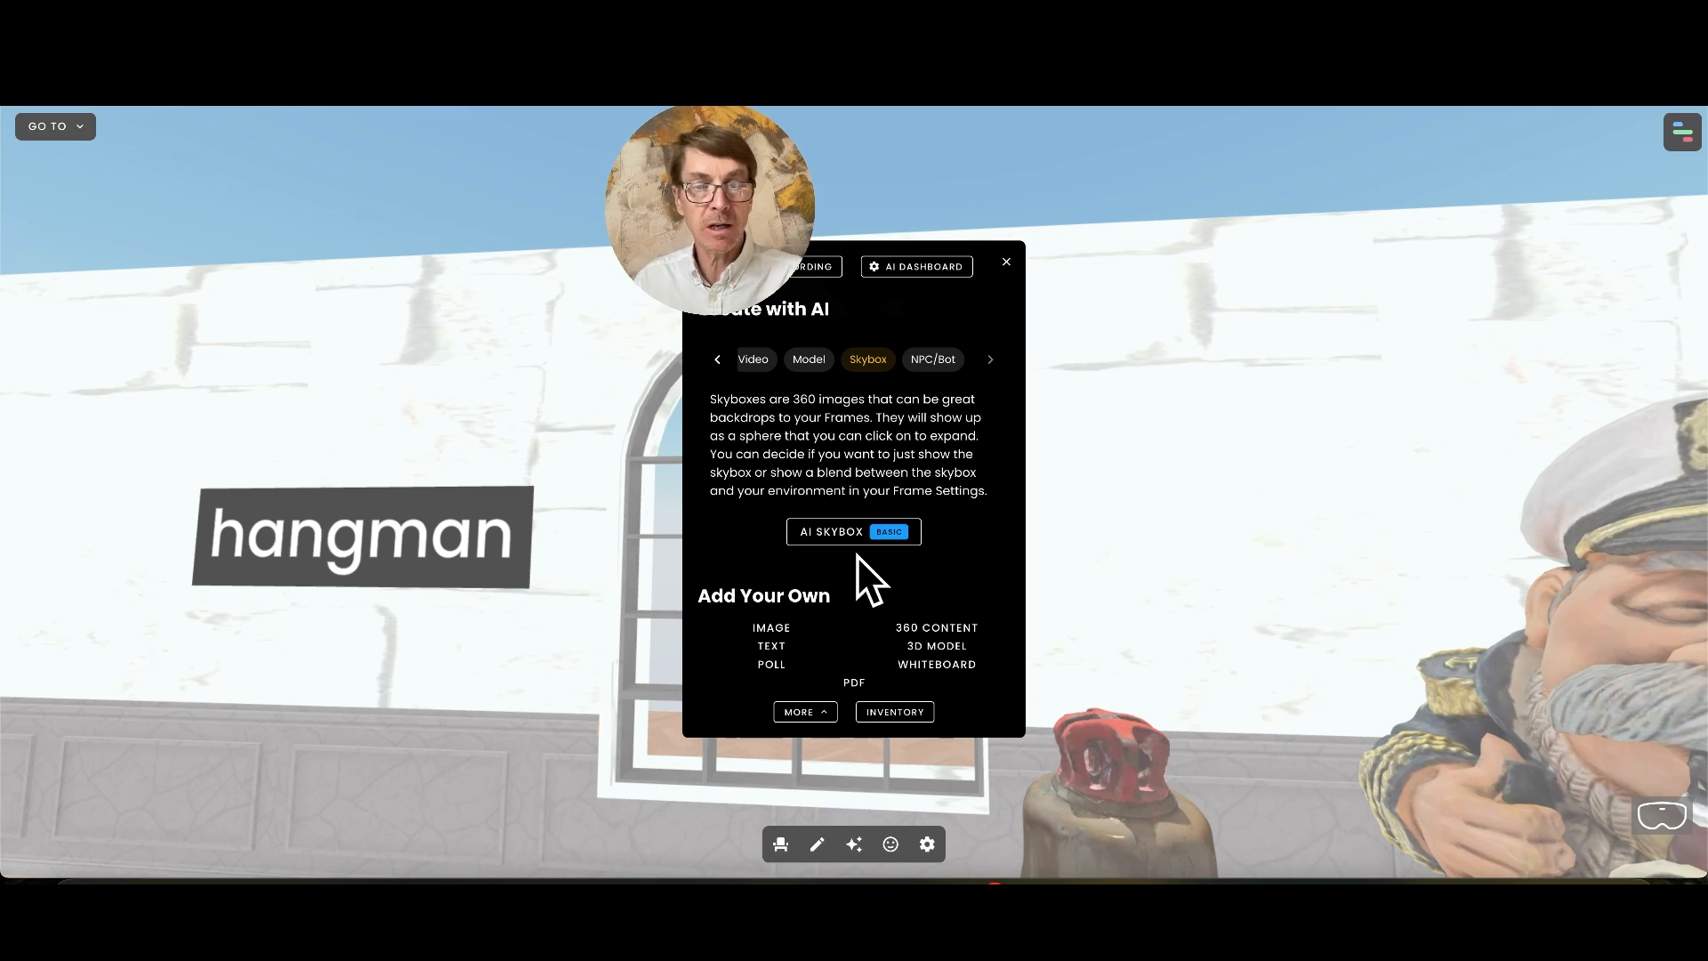
pyautogui.click(852, 532)
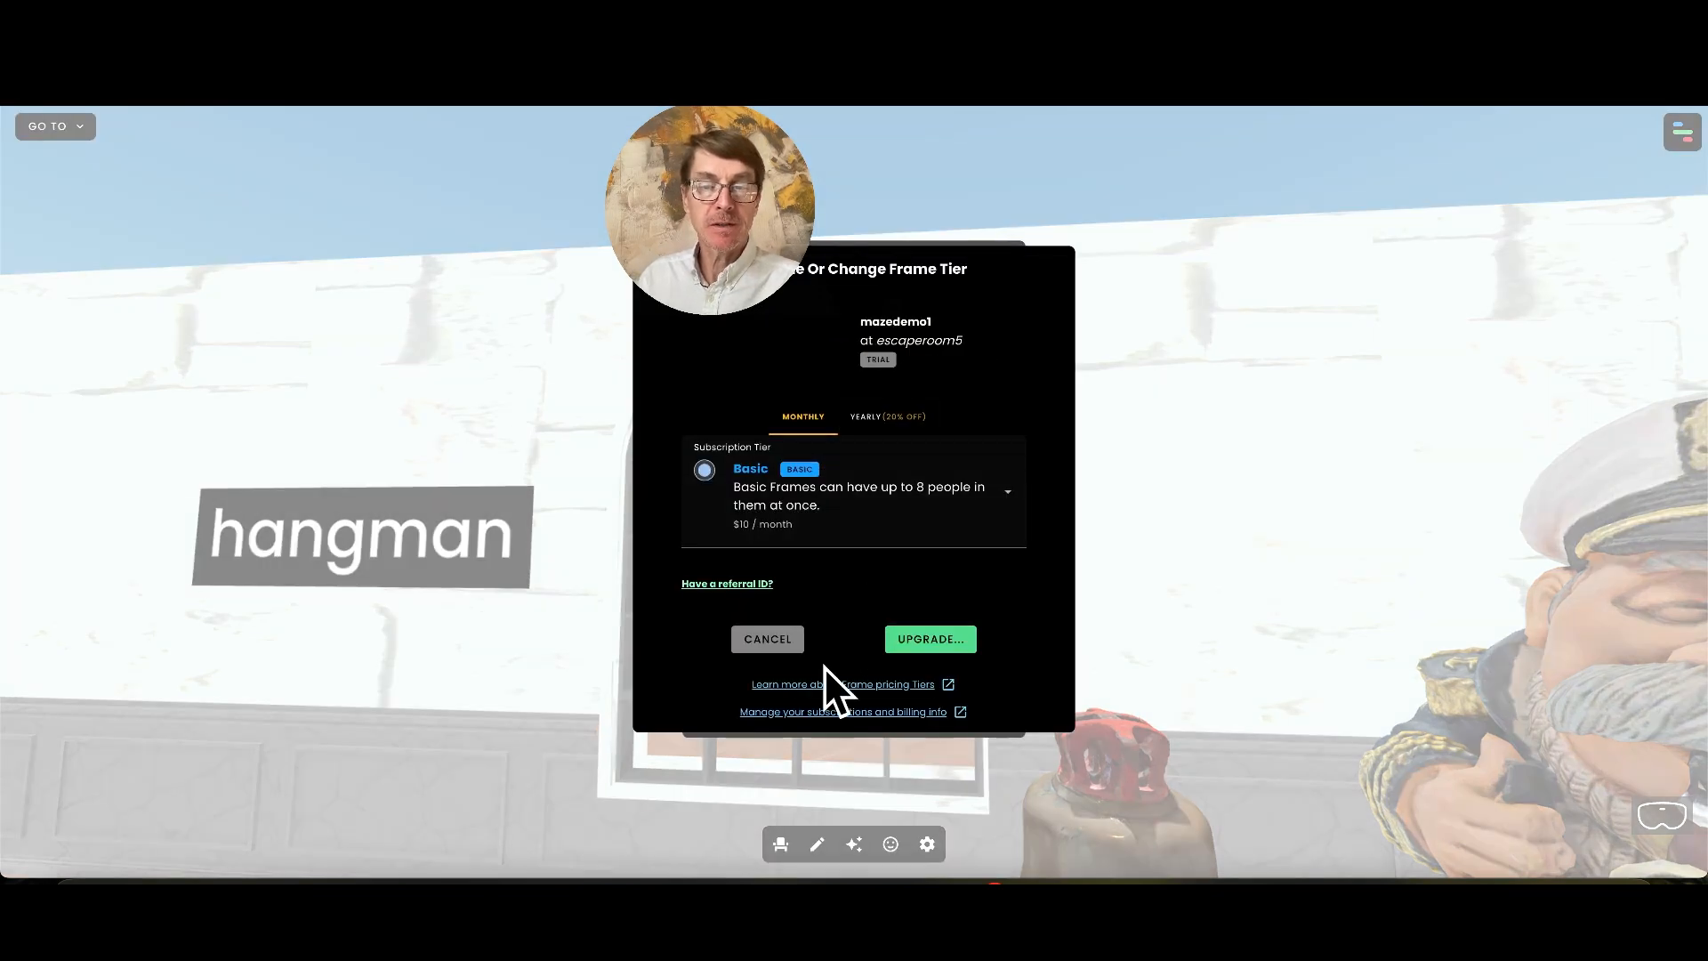
pyautogui.click(787, 647)
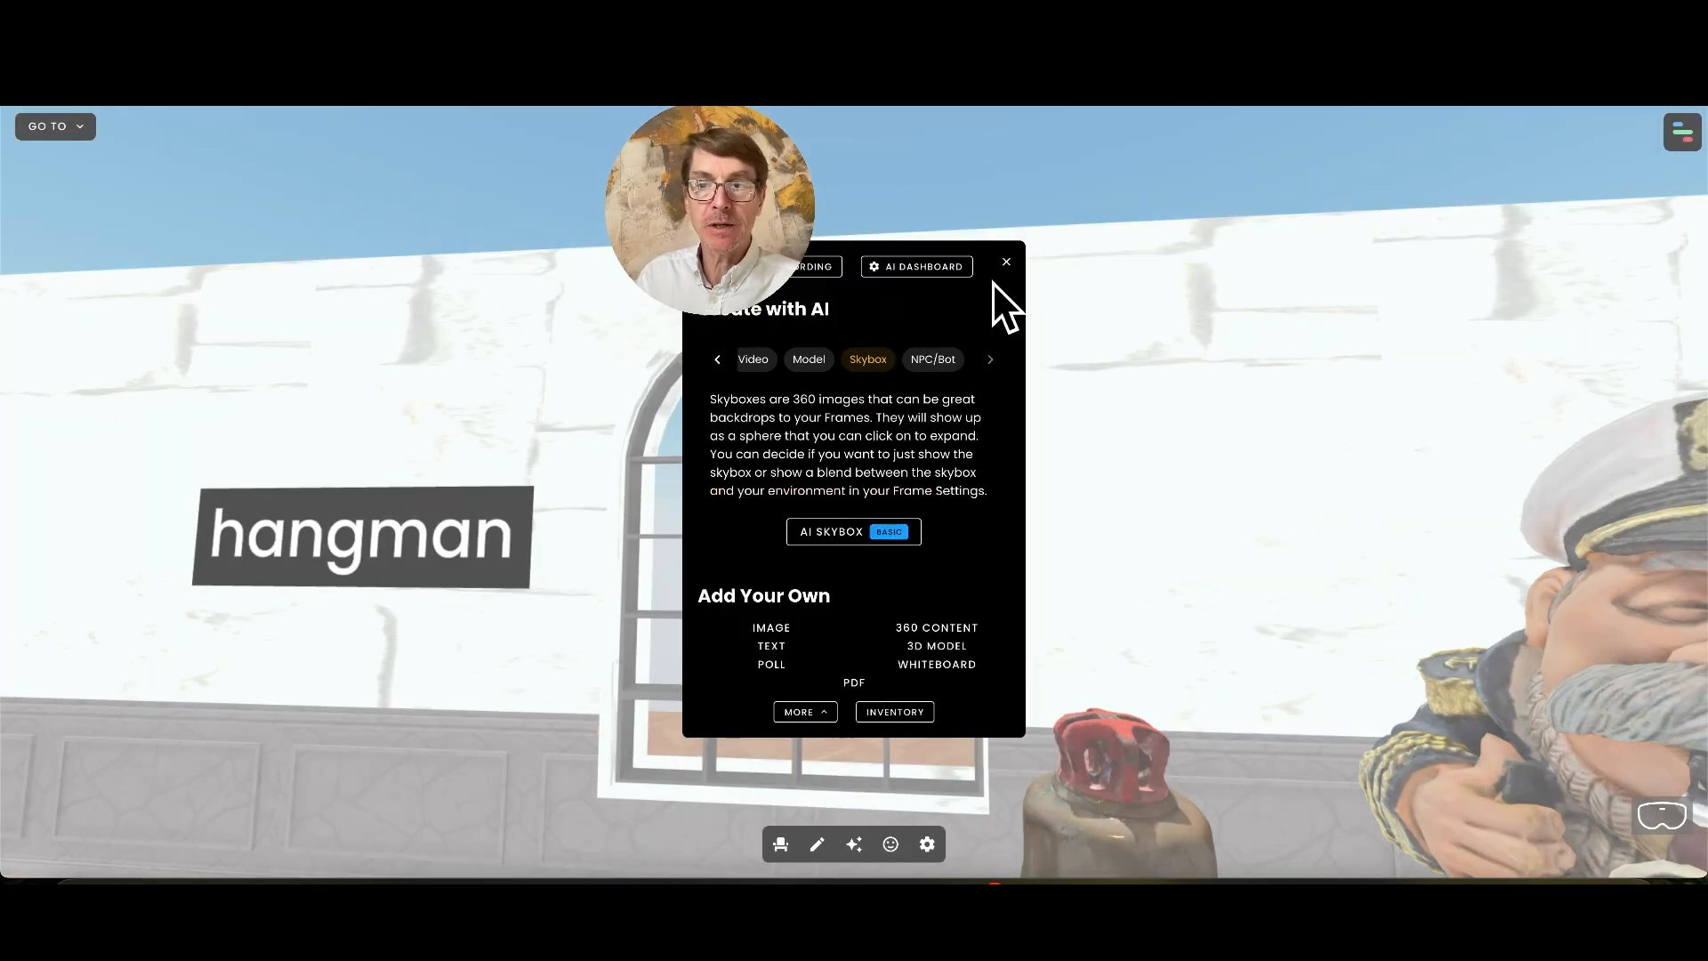
pyautogui.click(1007, 261)
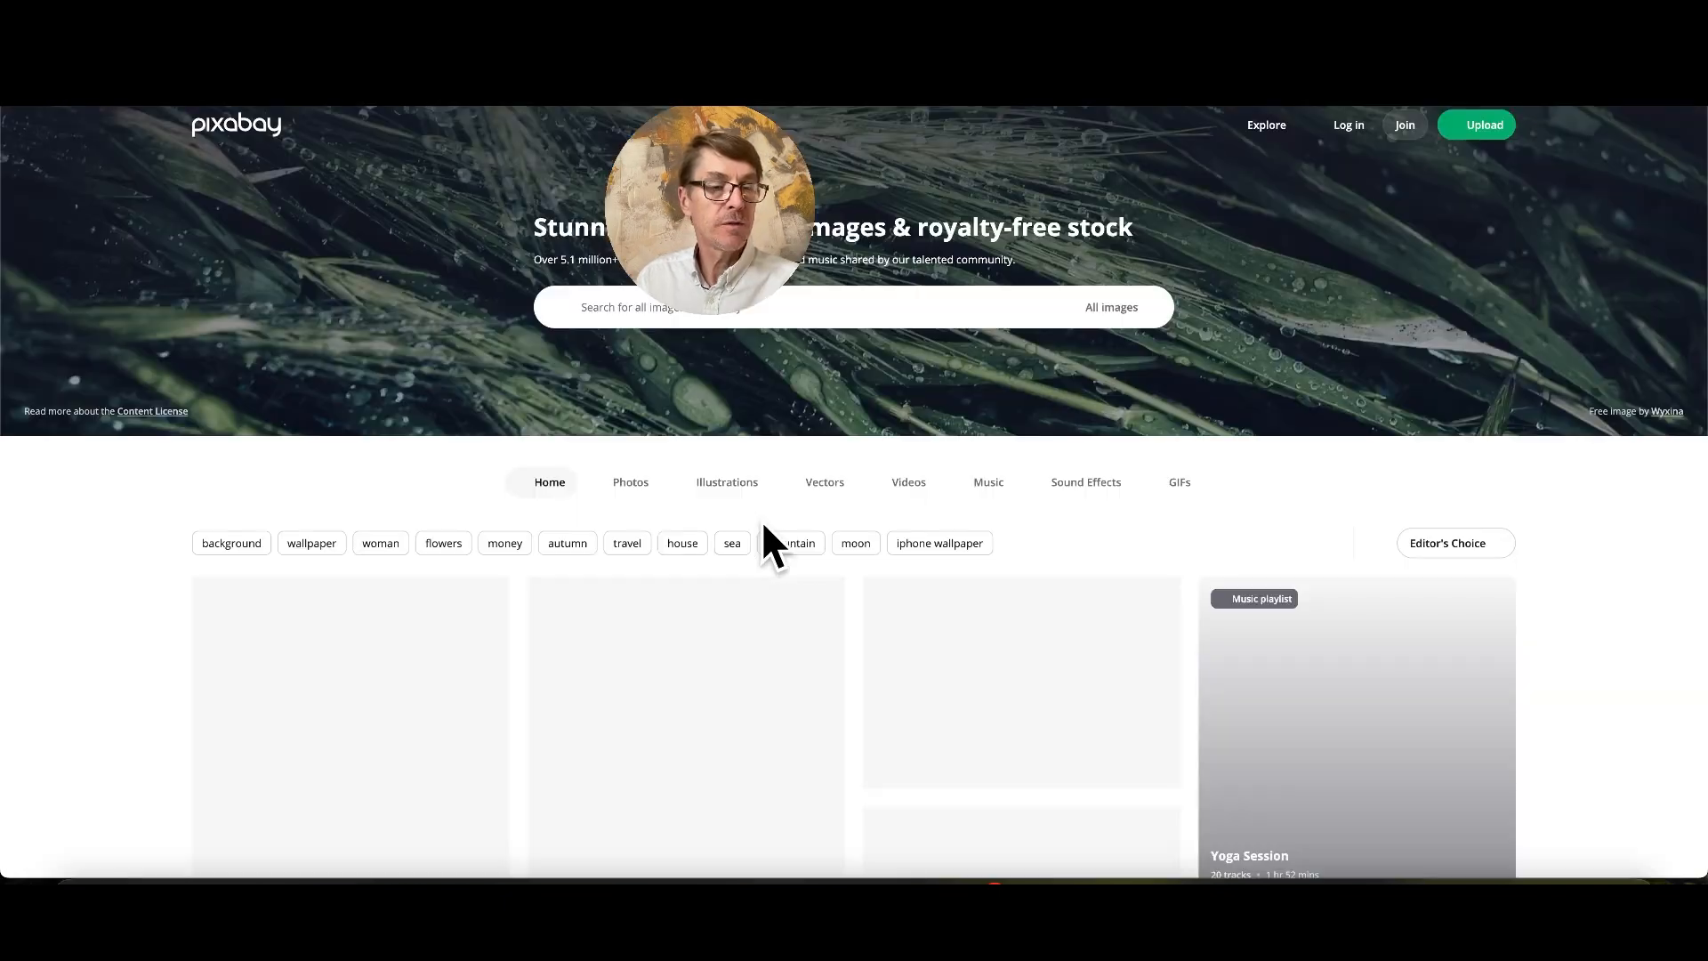
# Switch to Pixabay, search all images for "panorama" and browse the royalty-free results.
pyautogui.click(758, 313)
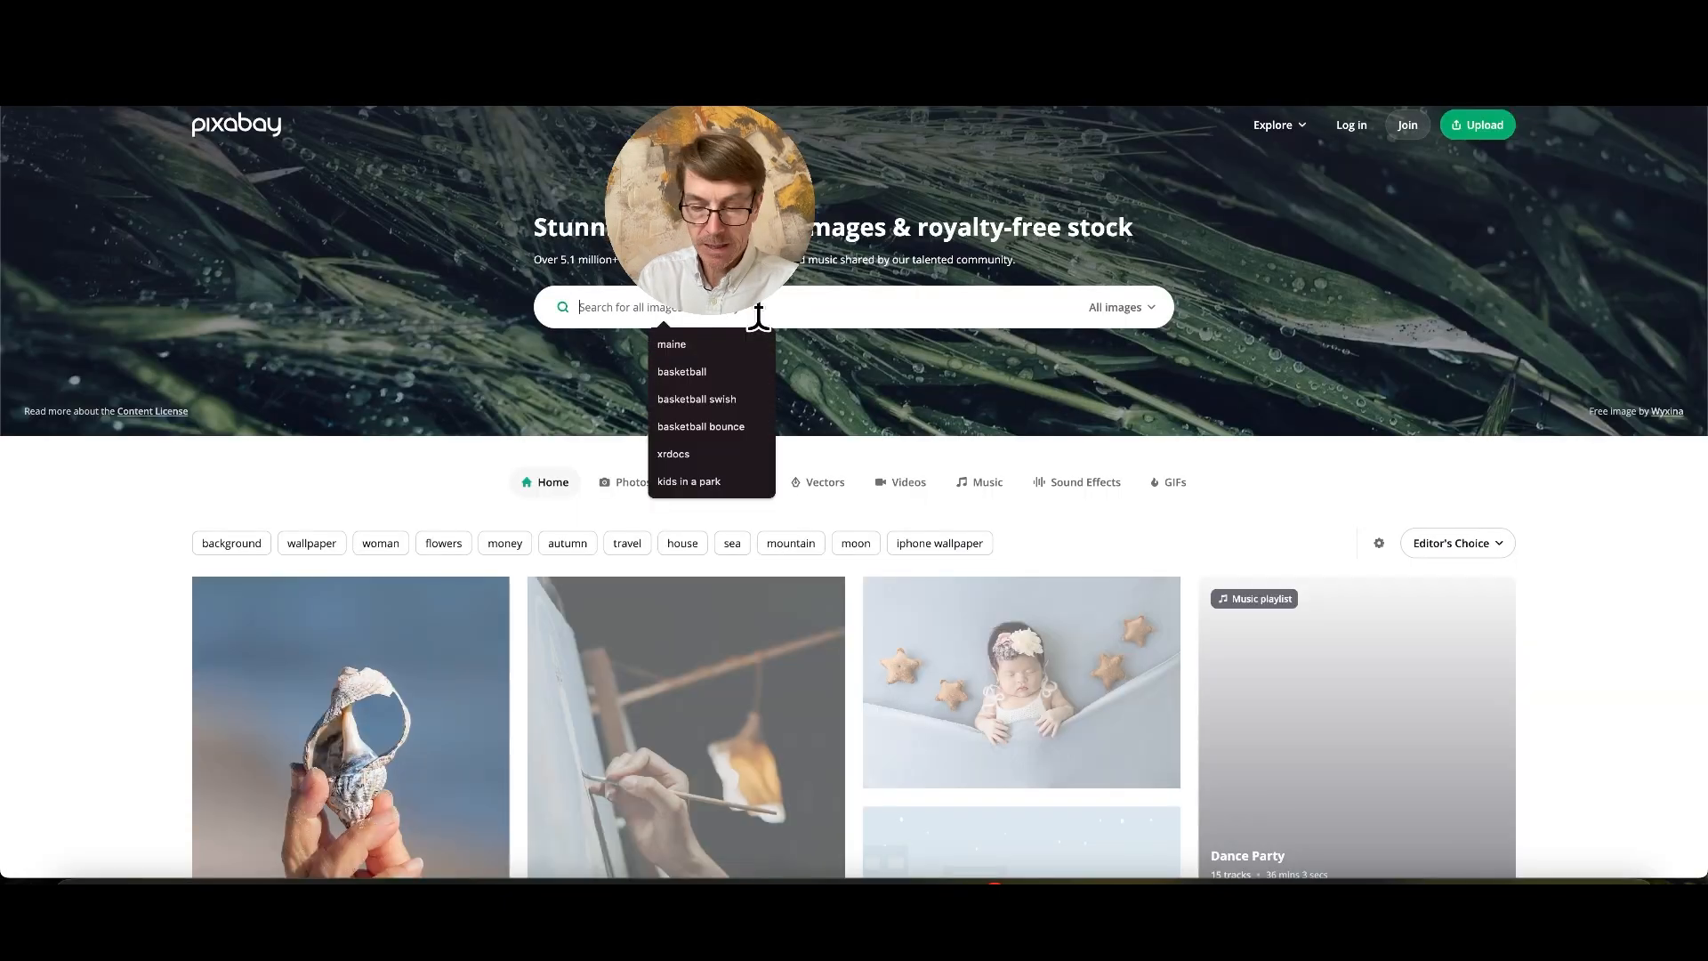
pyautogui.write('panora')
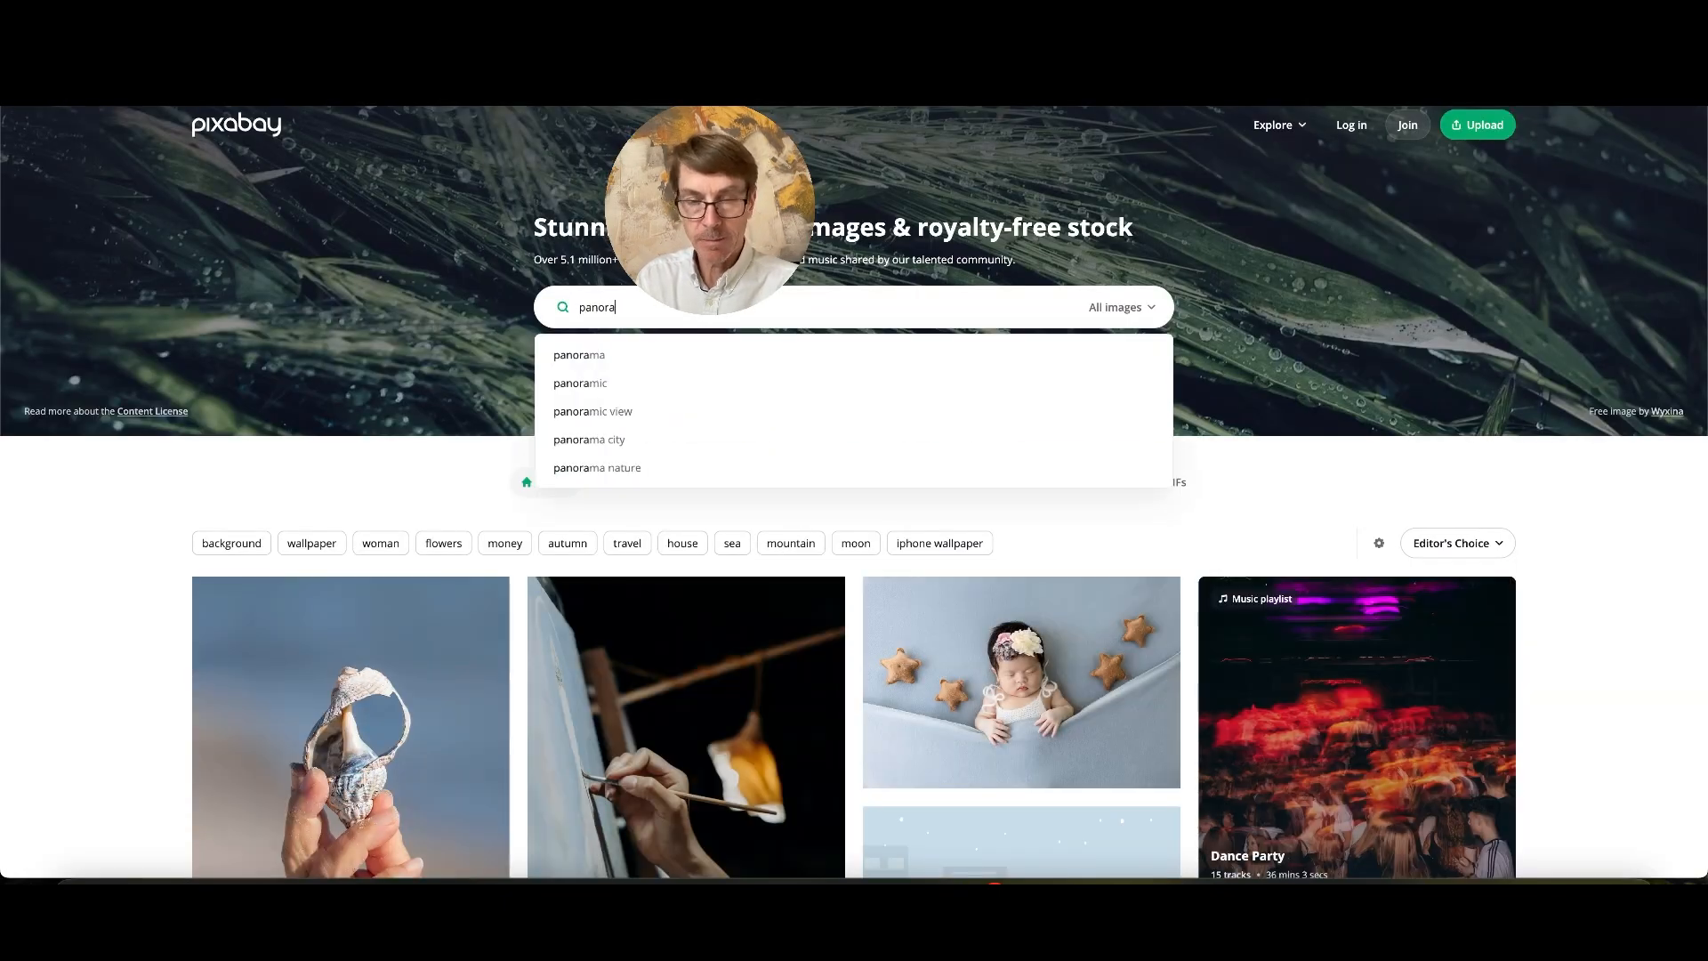
pyautogui.write('ma')
pyautogui.press('Return')
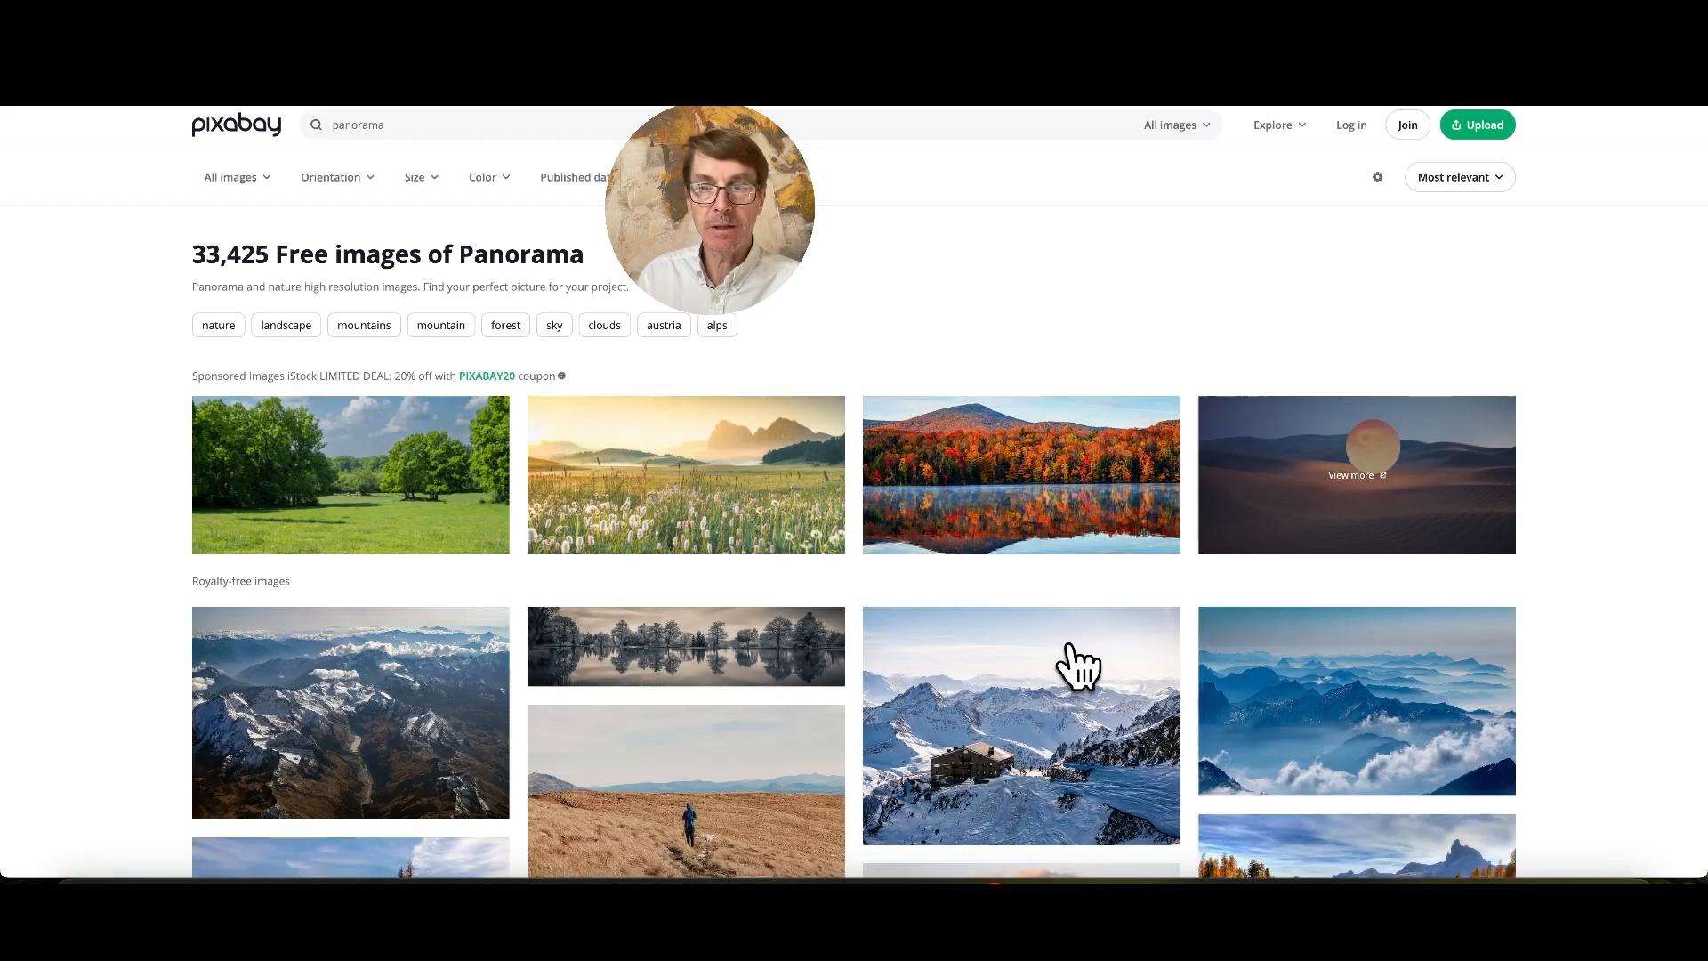
pyautogui.scroll(-5, 1197, 657)
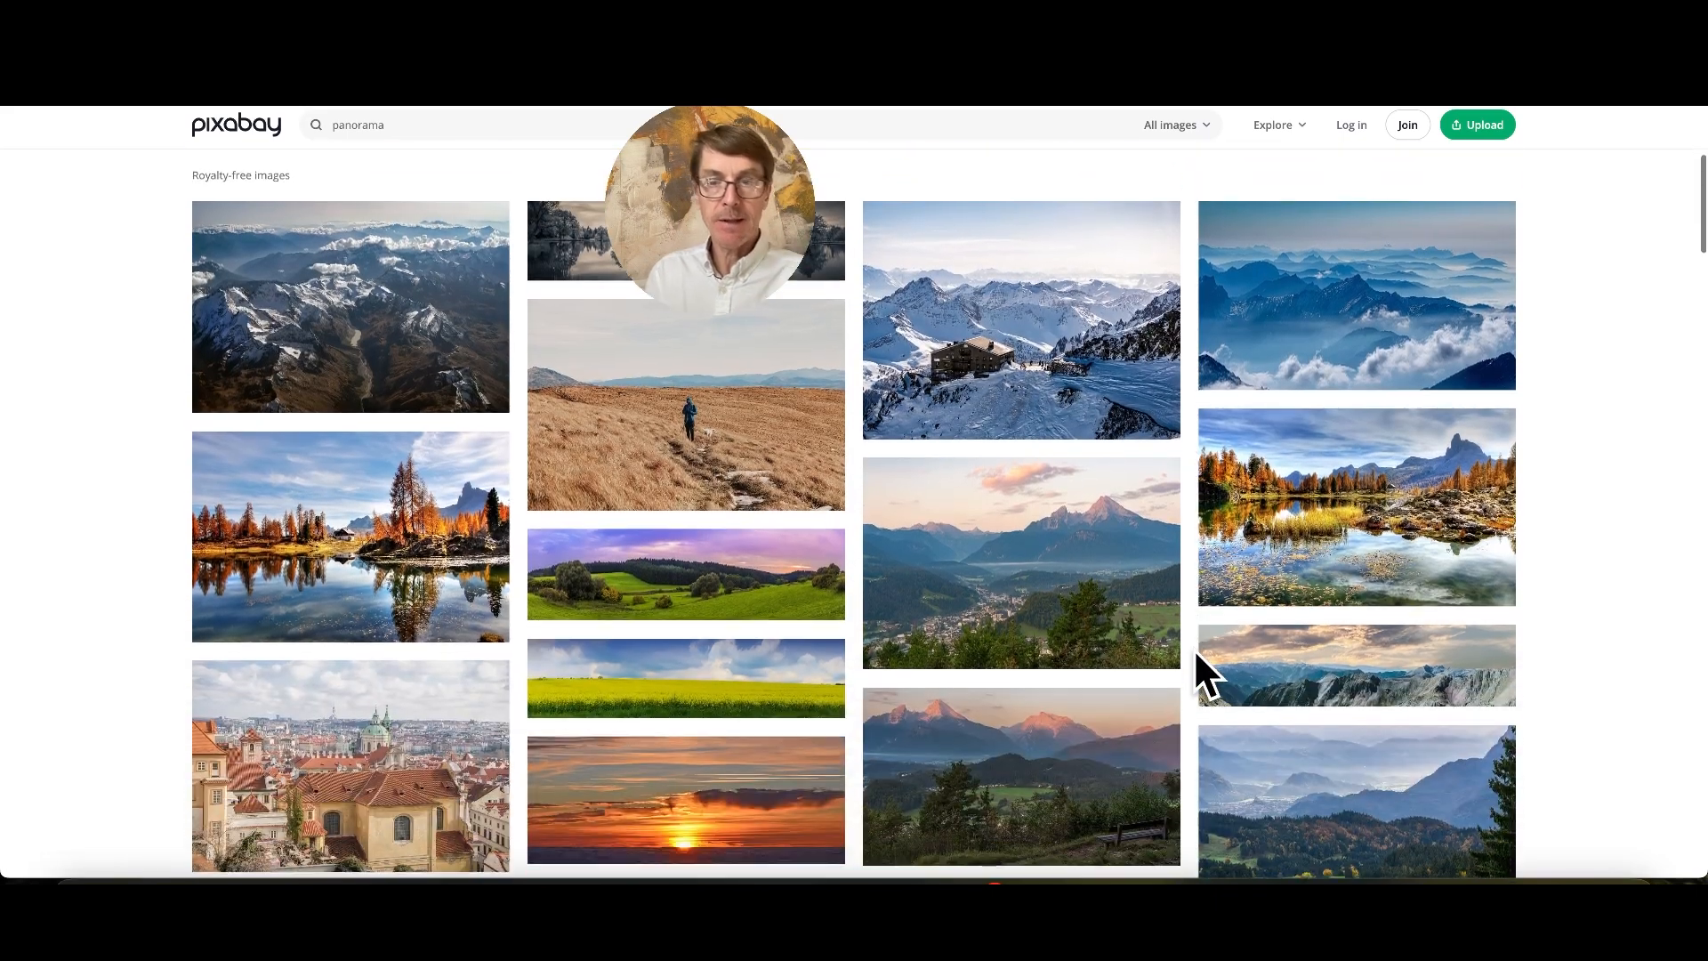
pyautogui.scroll(-4, 1197, 657)
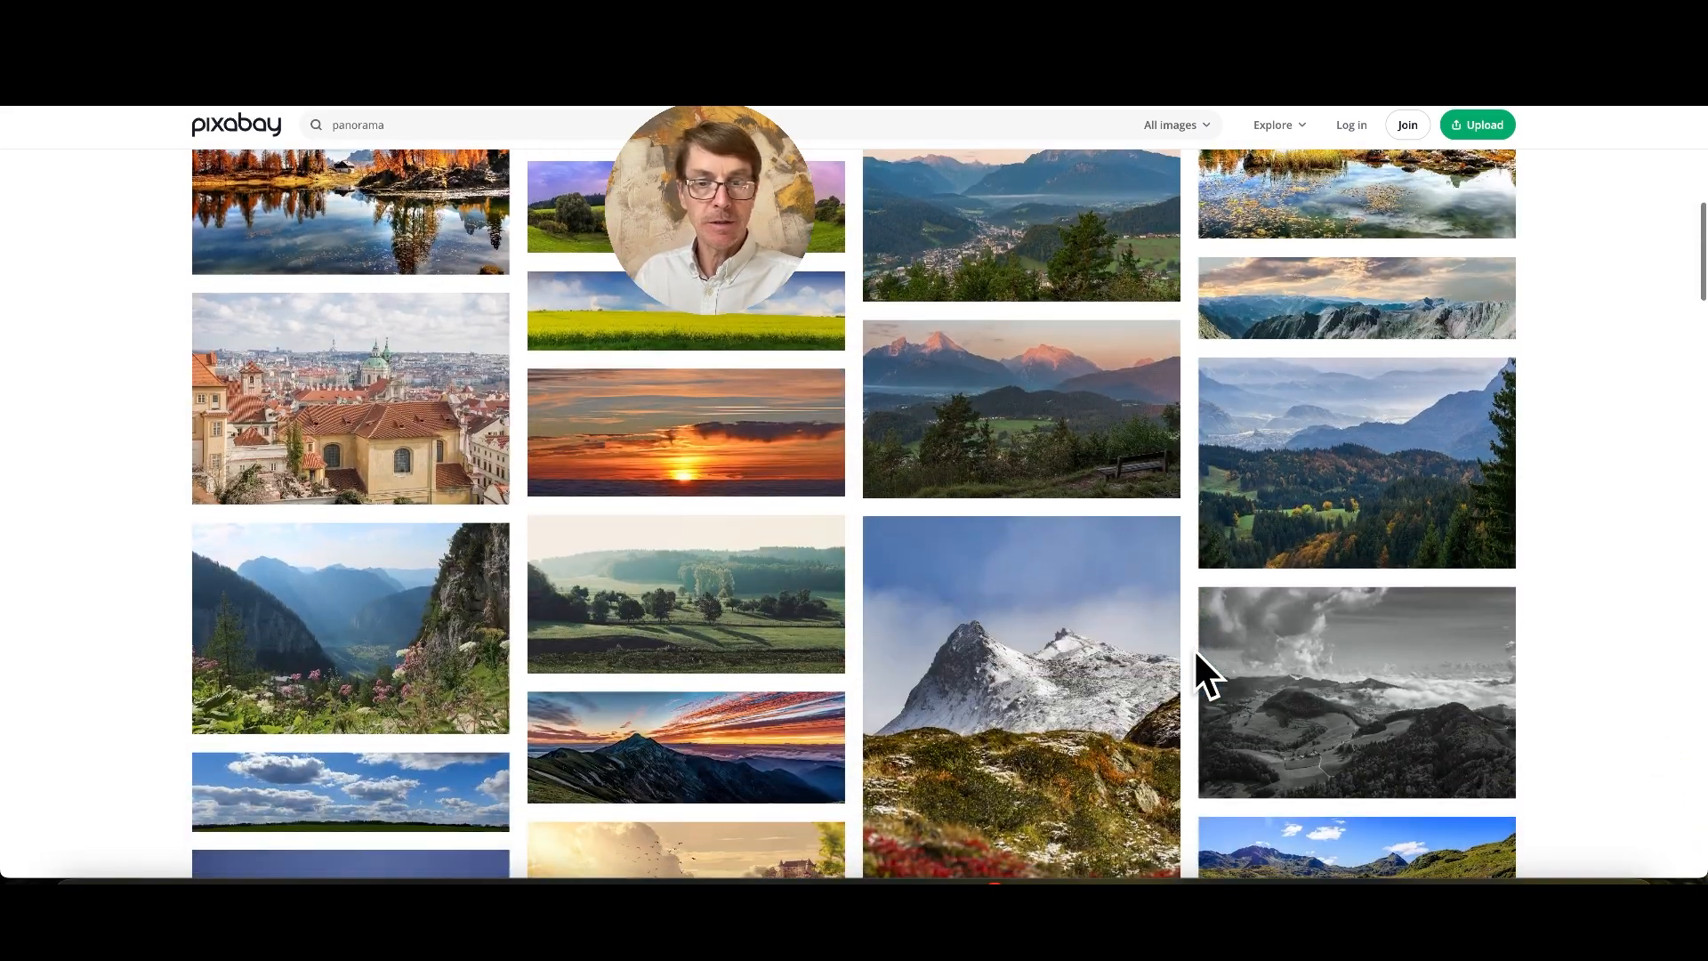
# Refine the Pixabay image search to "panorama ocean".
pyautogui.scroll(9, 1194, 649)
pyautogui.click(504, 124)
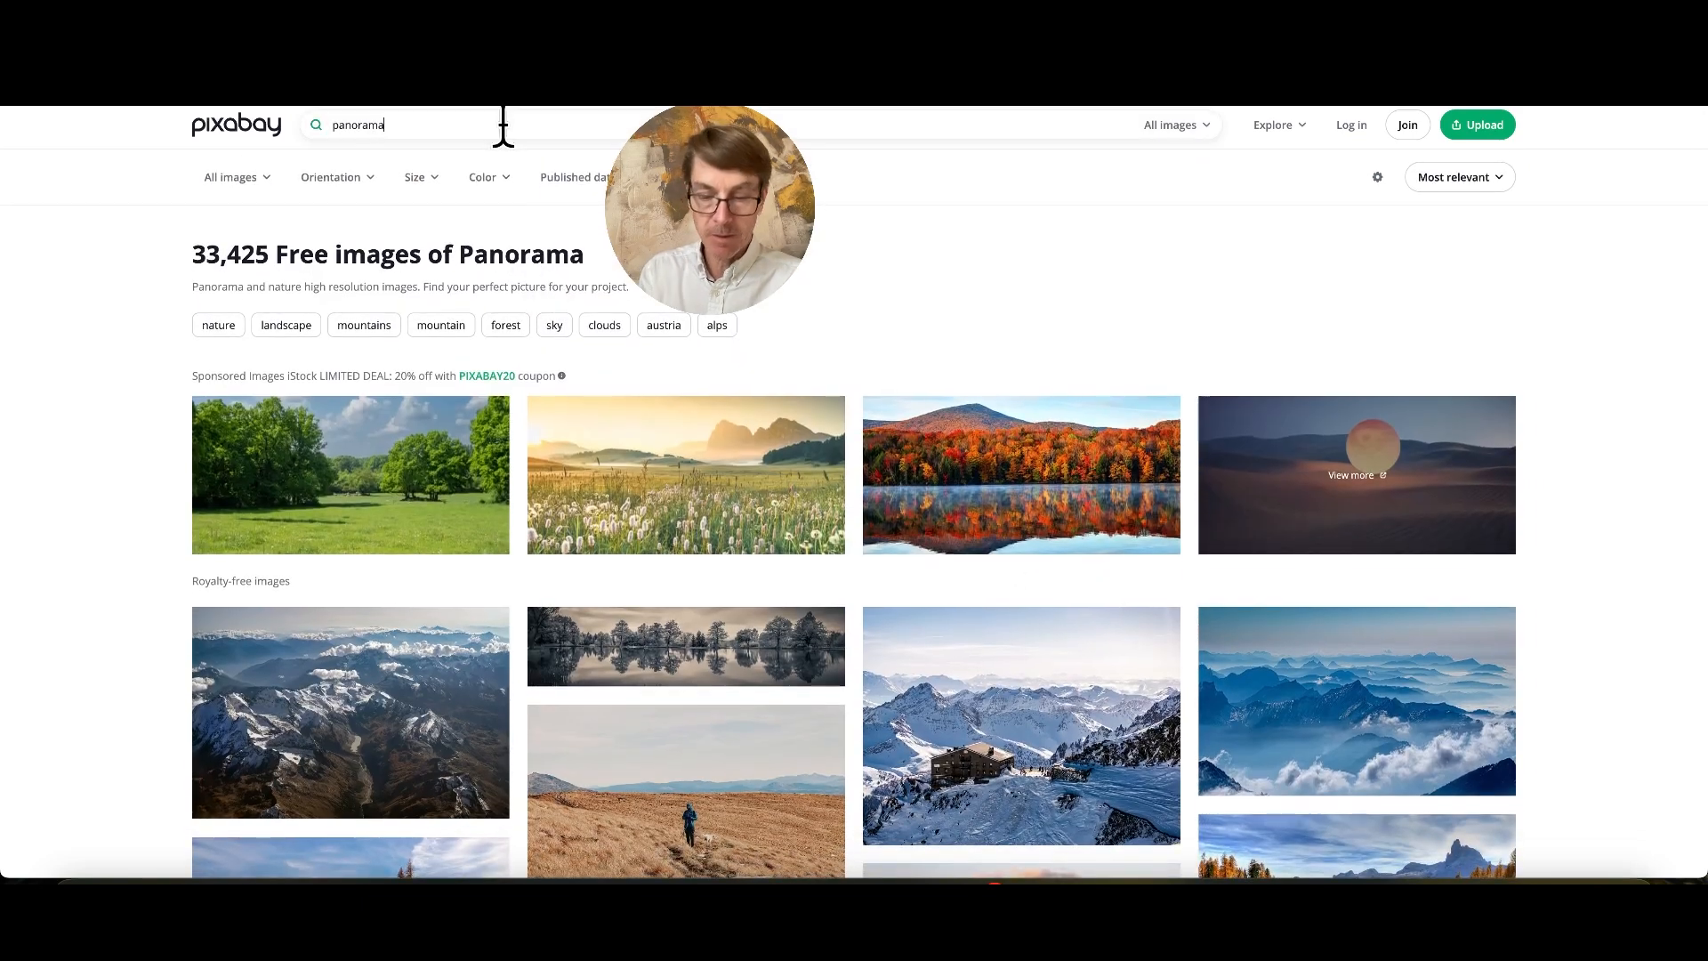
pyautogui.write('ocean')
pyautogui.press('Return')
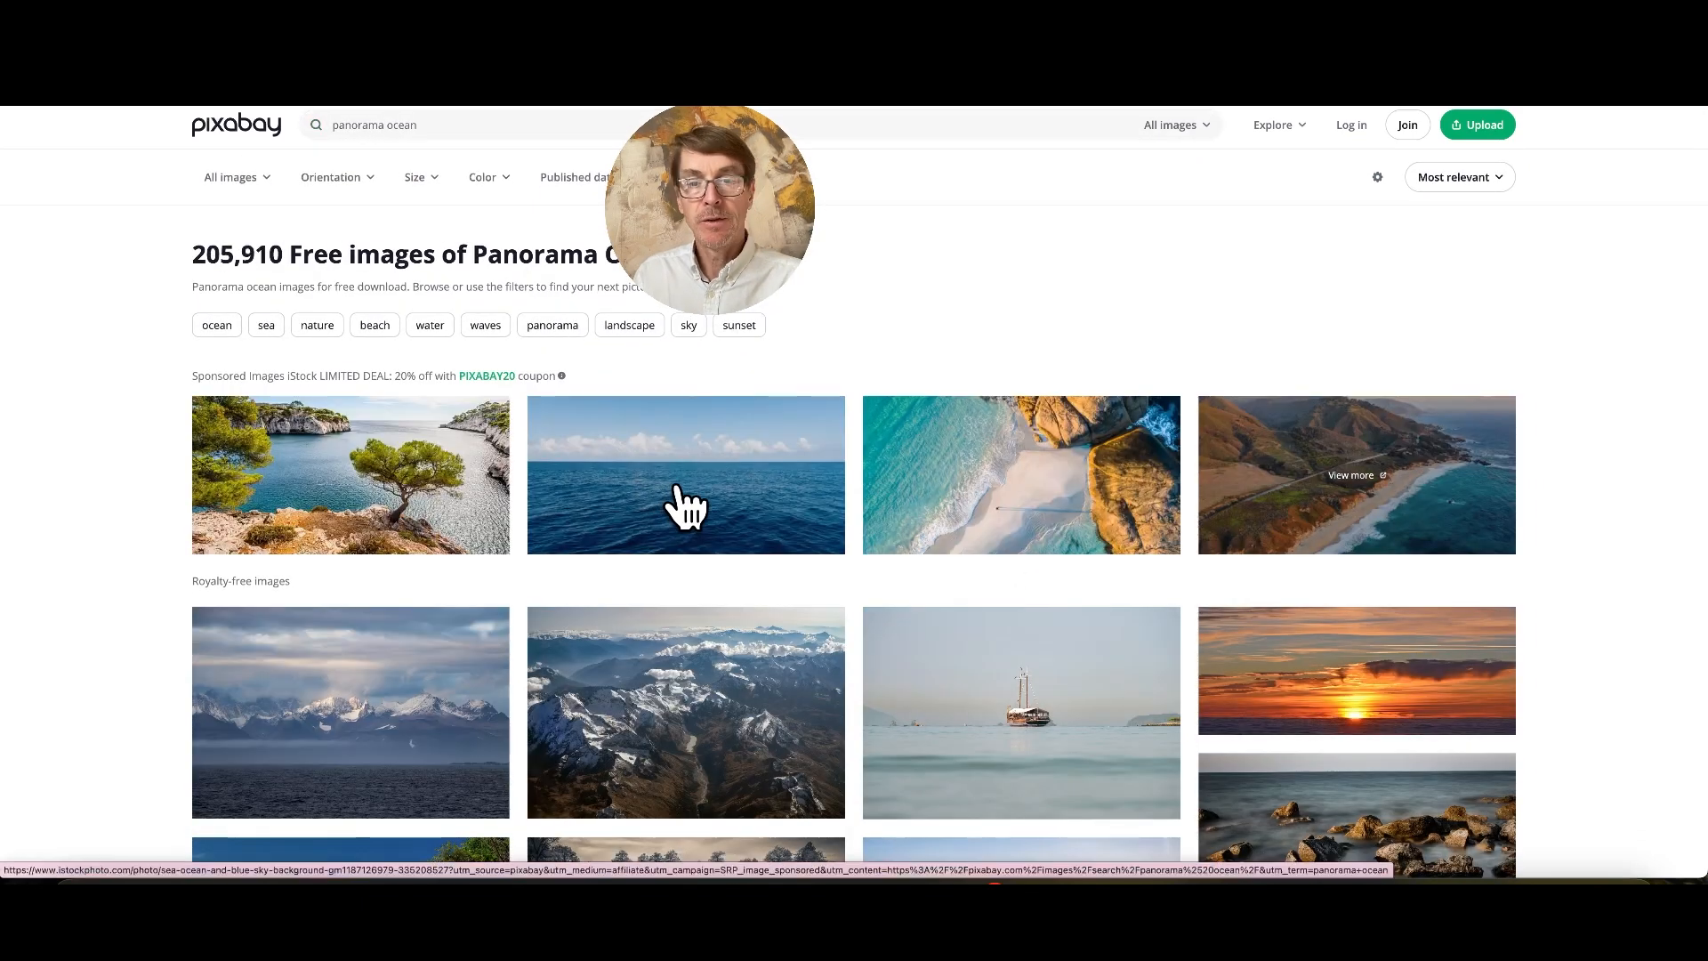
# Examine the sponsored iStock photo of open sea under clouds, accepting its cookies, and return to the Pixabay results.
pyautogui.click(678, 487)
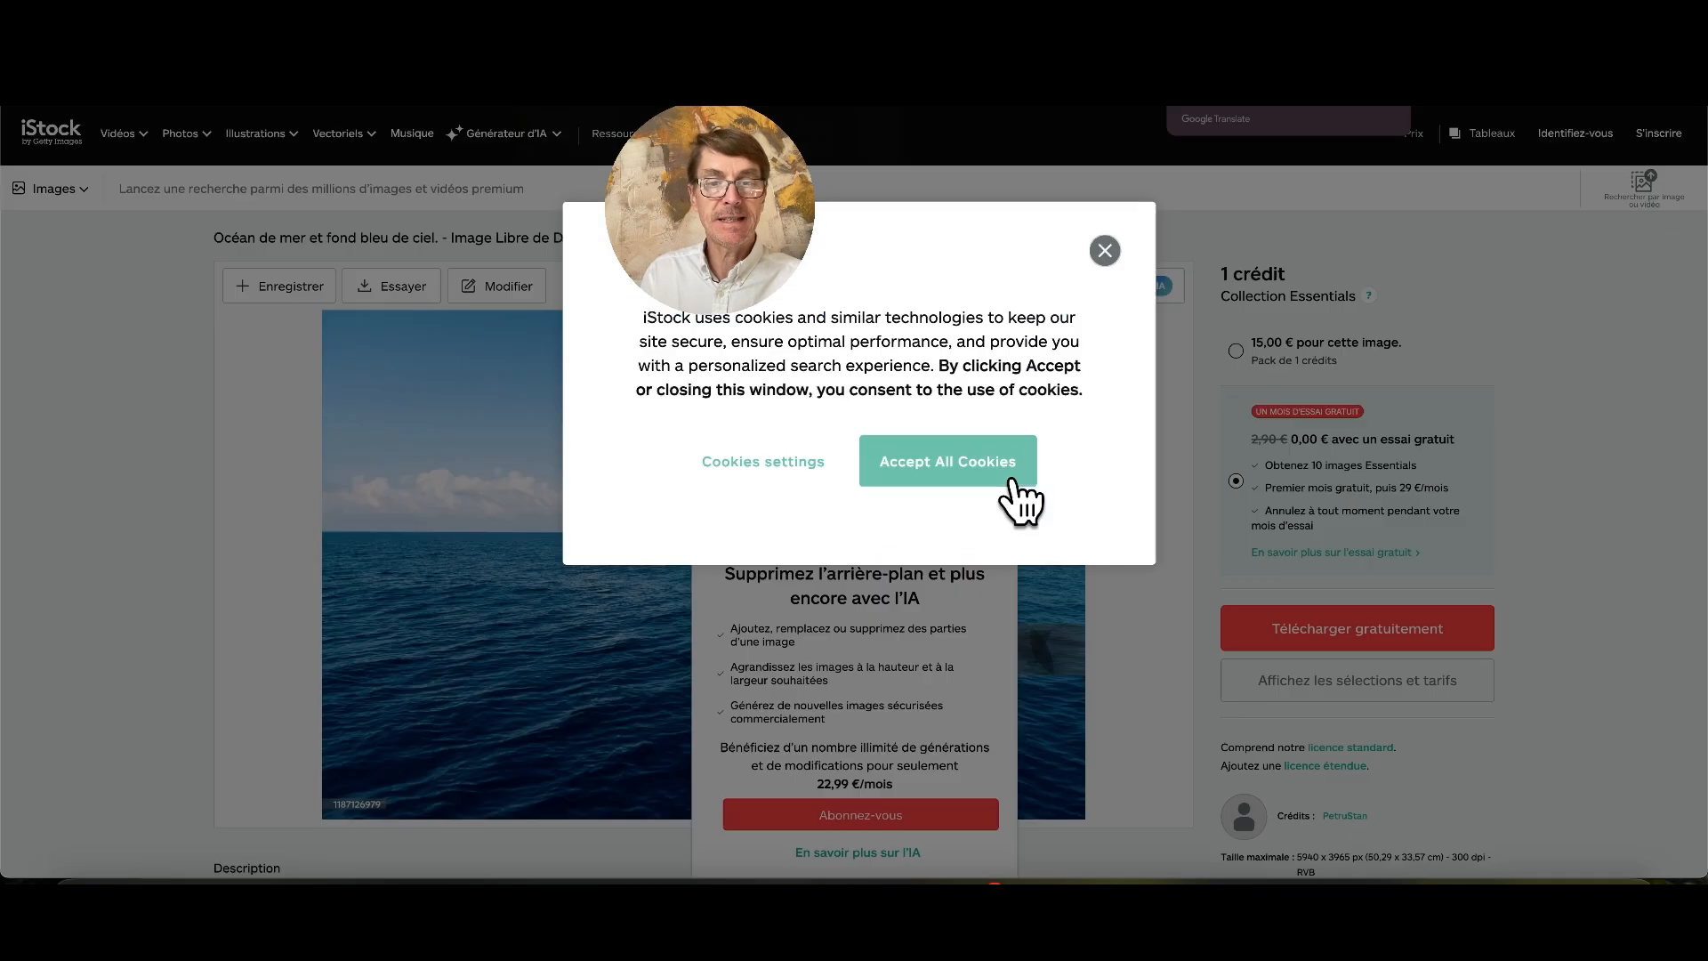
pyautogui.click(1012, 480)
pyautogui.click(1002, 324)
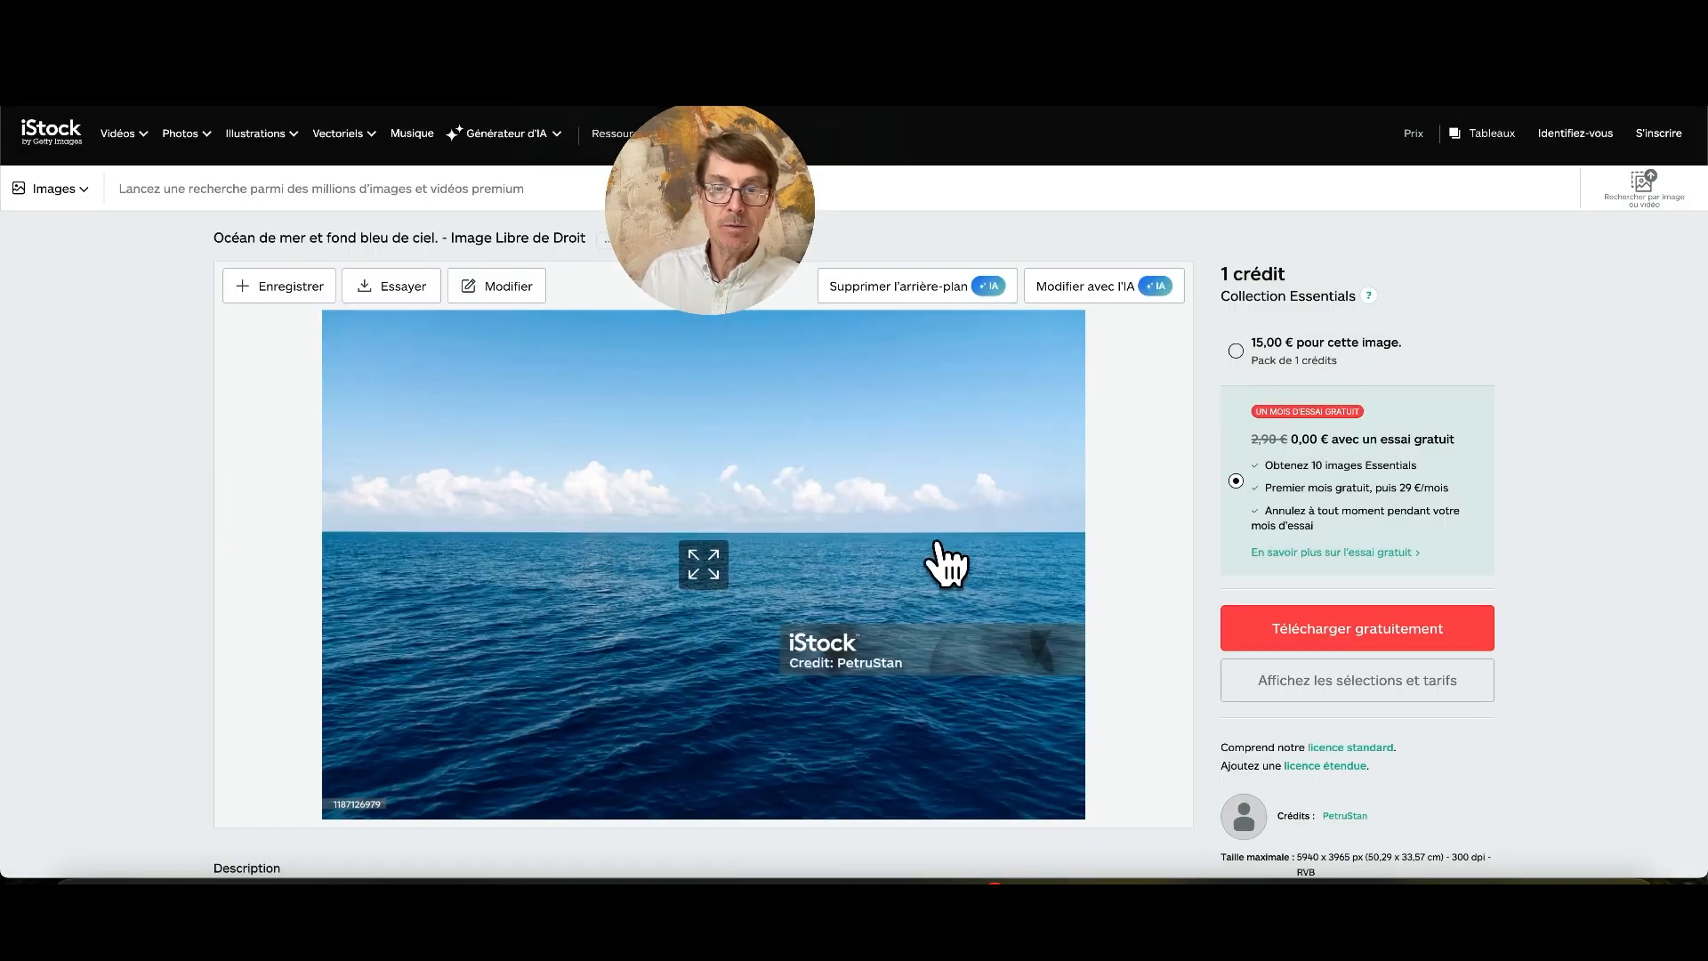
pyautogui.scroll(-1, 906, 703)
pyautogui.scroll(1, 906, 703)
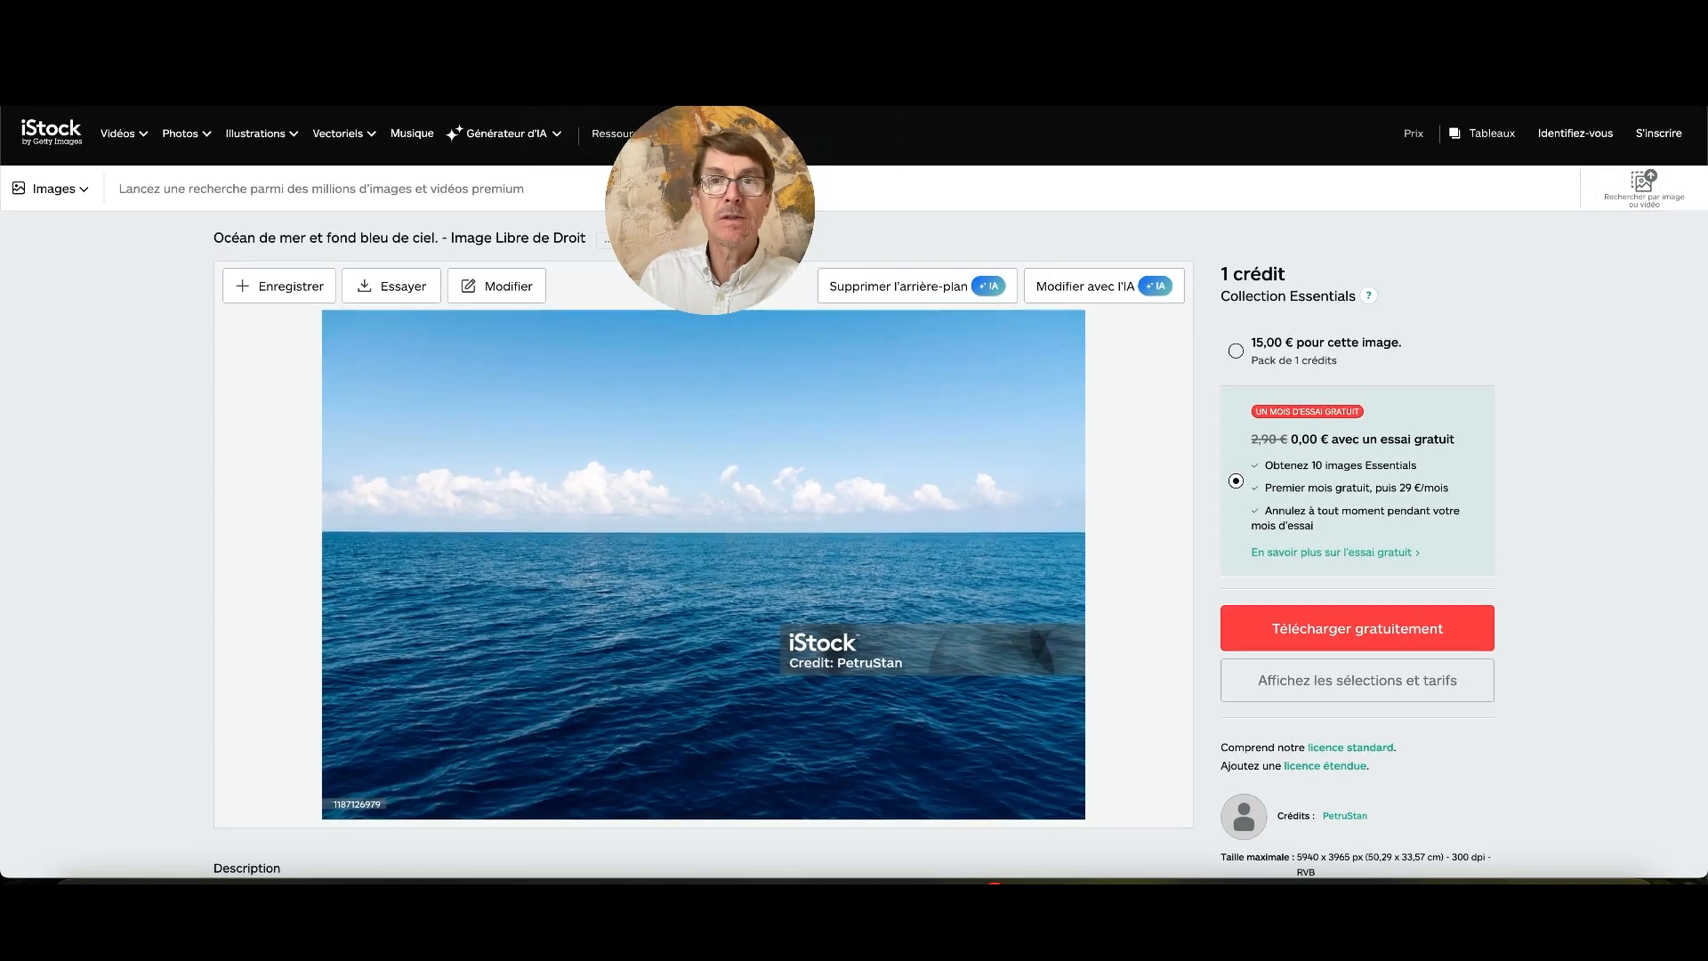
pyautogui.hotkey('ctrl', 'w')
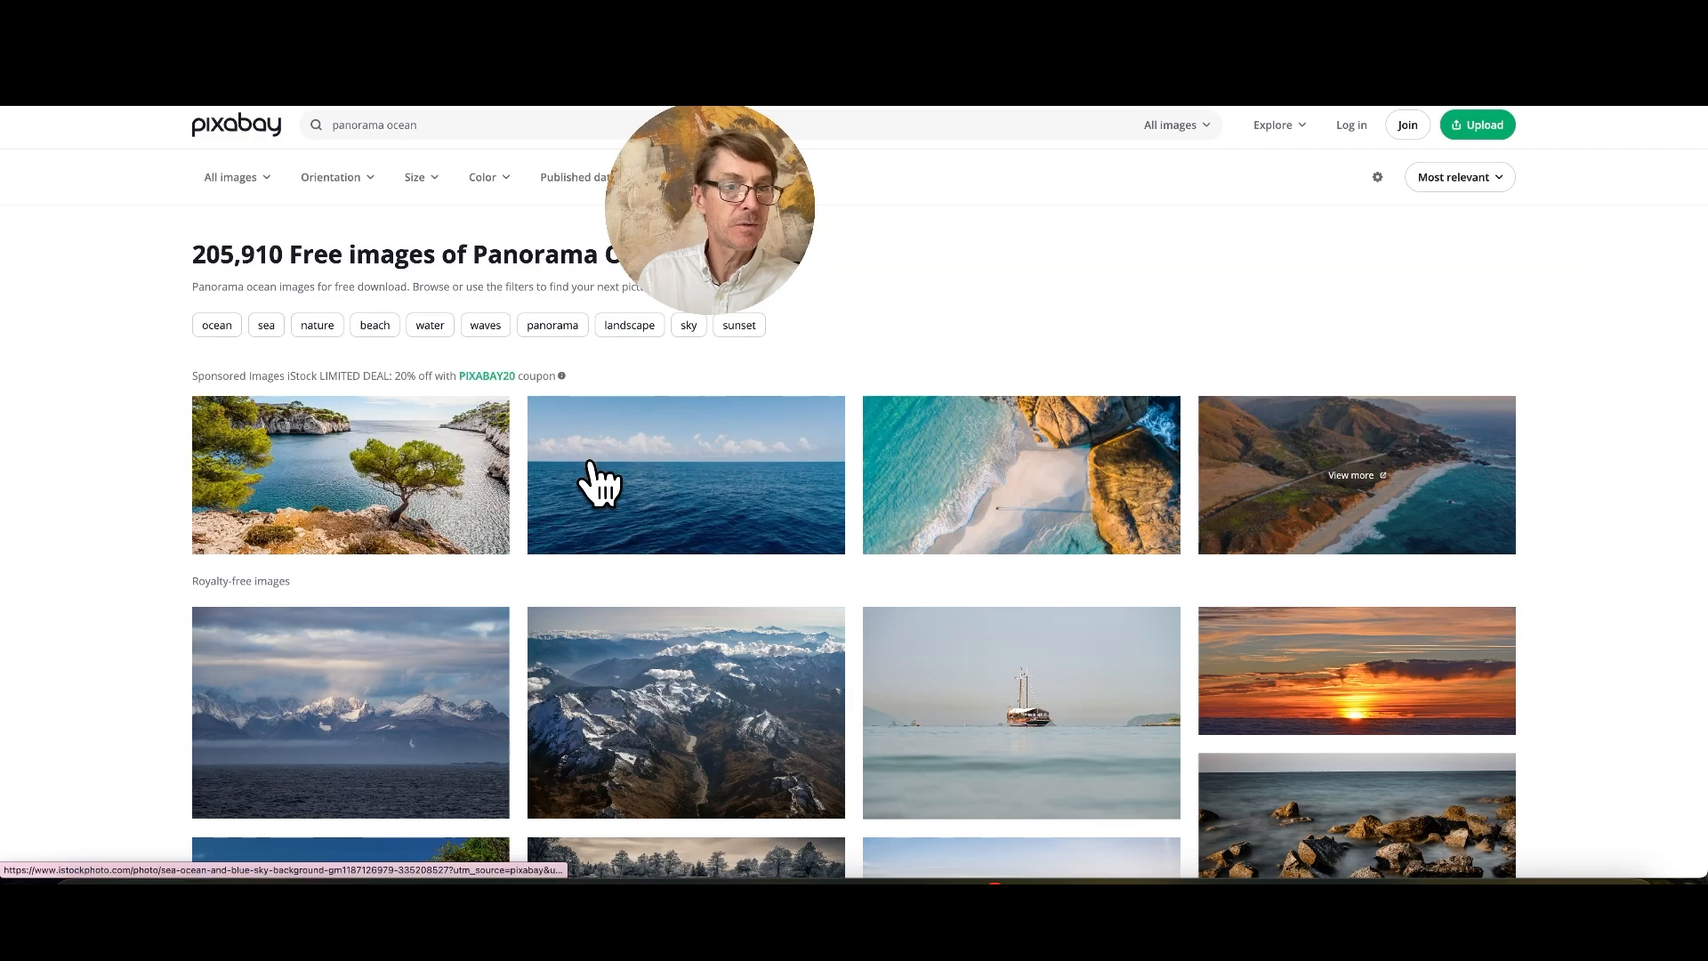
# Find the royalty-free photo of sunlight on the sea horizon among the ocean results and open its page.
pyautogui.scroll(-3, 601, 484)
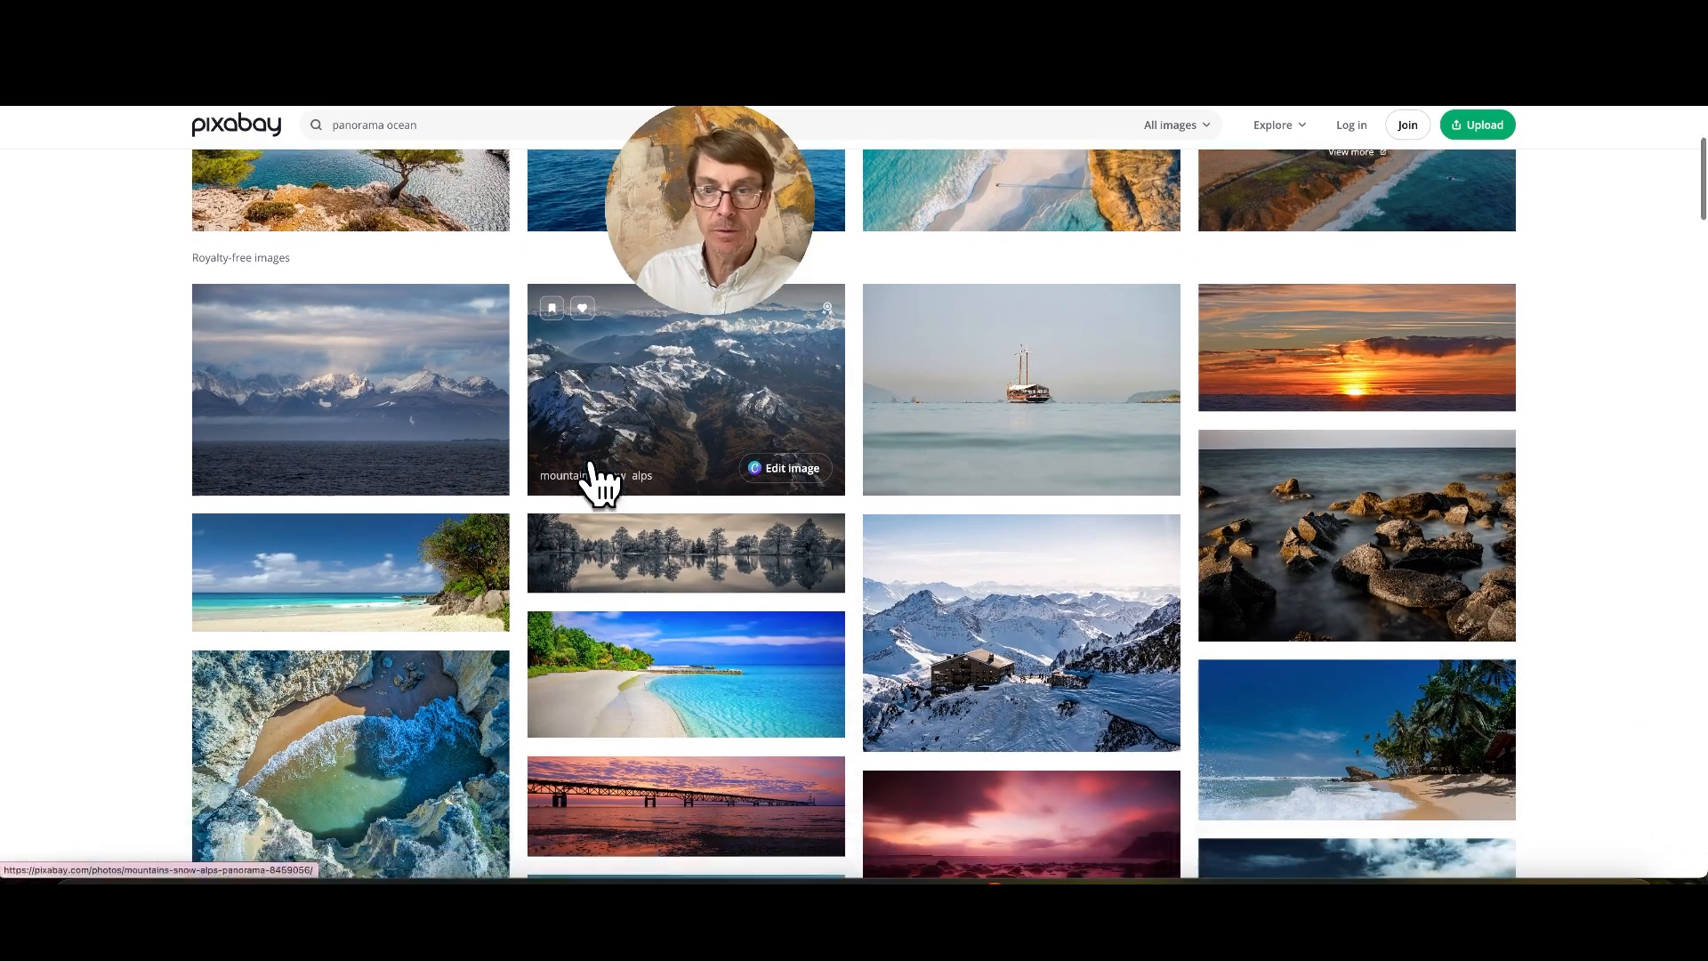
pyautogui.scroll(-10, 601, 485)
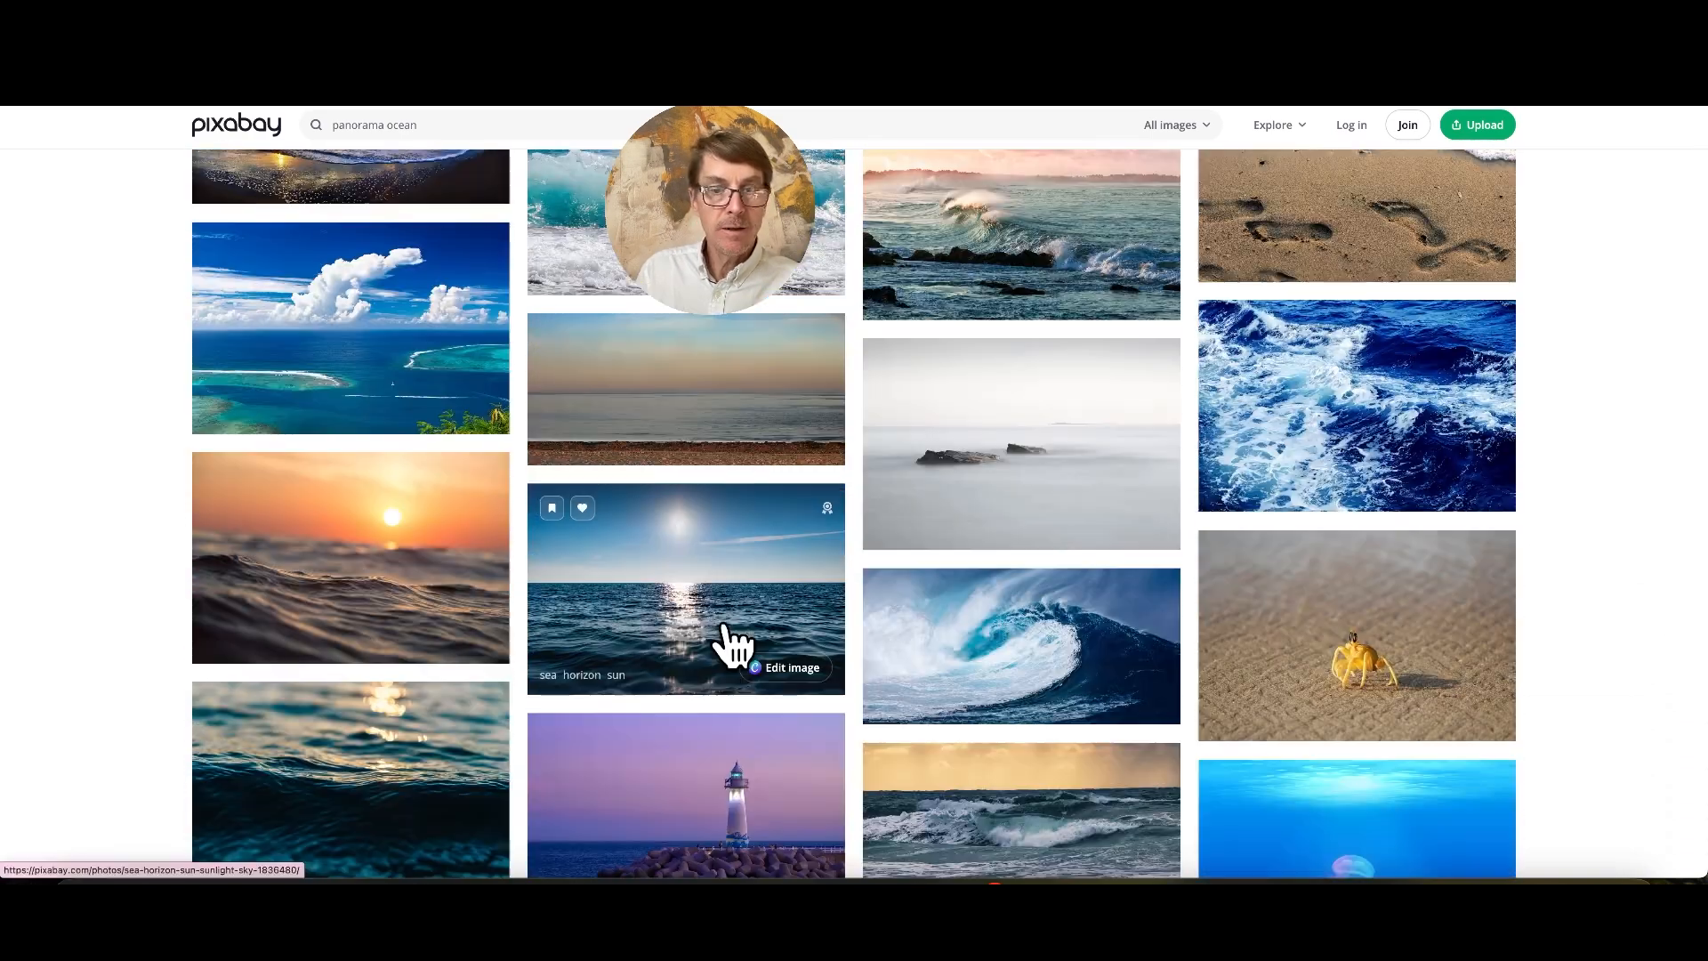
pyautogui.click(724, 618)
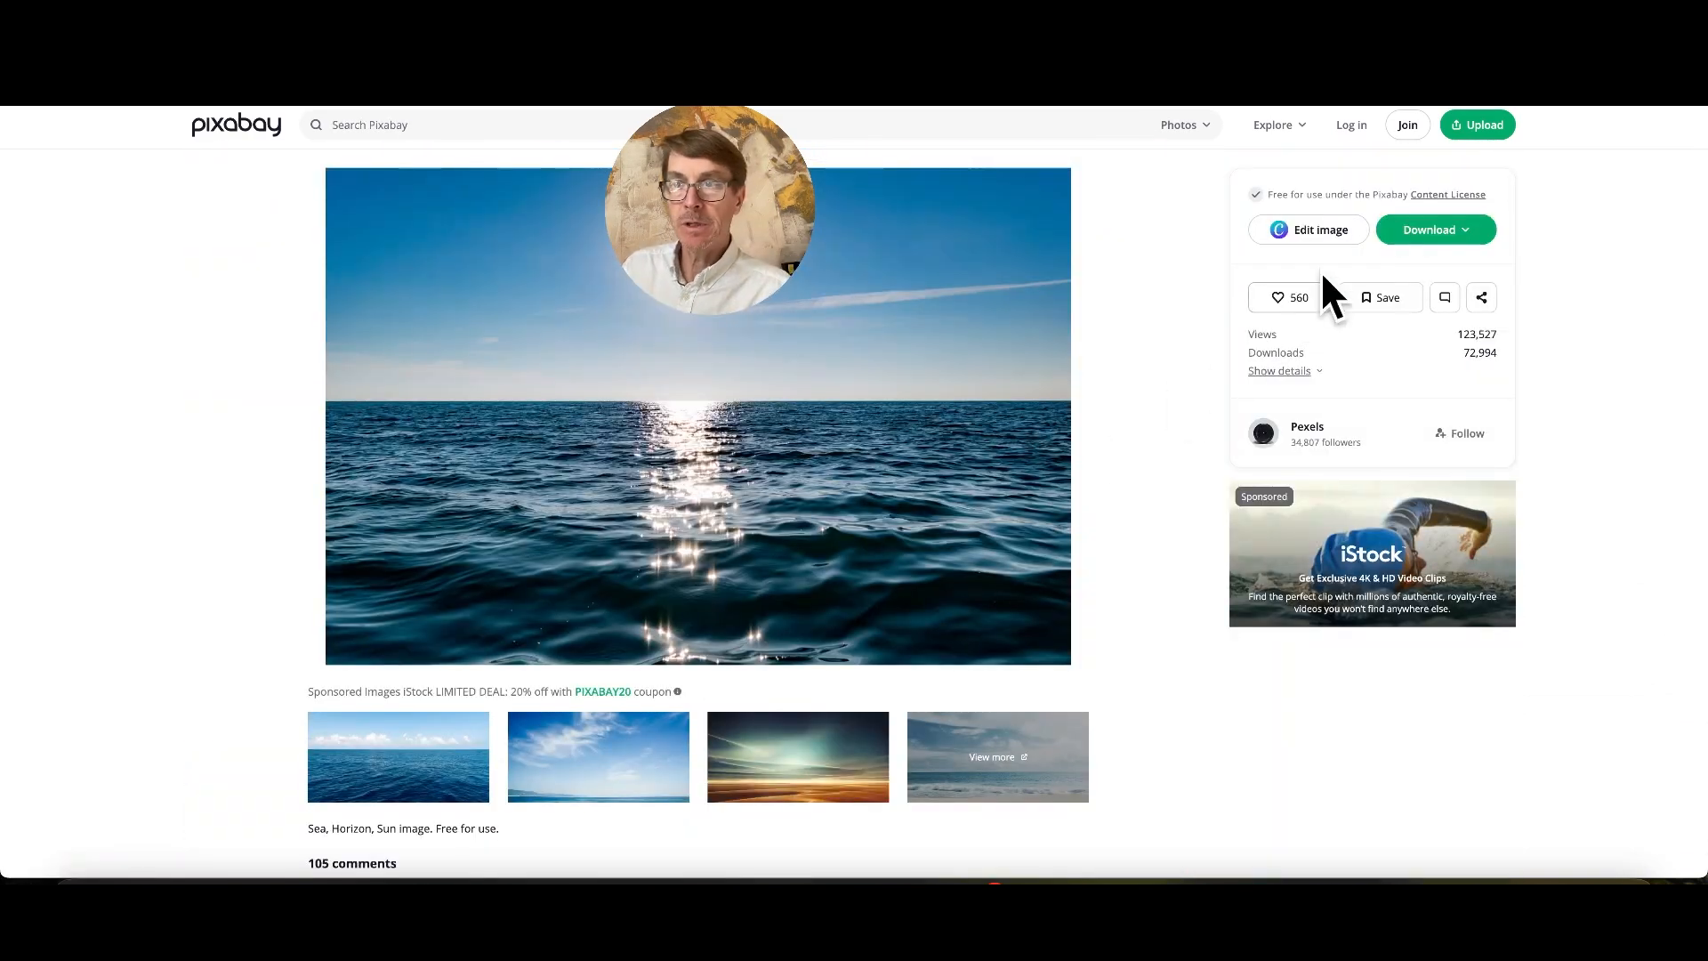
# Download the sea horizon photo as the 6000×4000 JPG, signing in with the suggested Google account.
pyautogui.click(1441, 234)
pyautogui.scroll(-1, 1297, 381)
pyautogui.click(1269, 353)
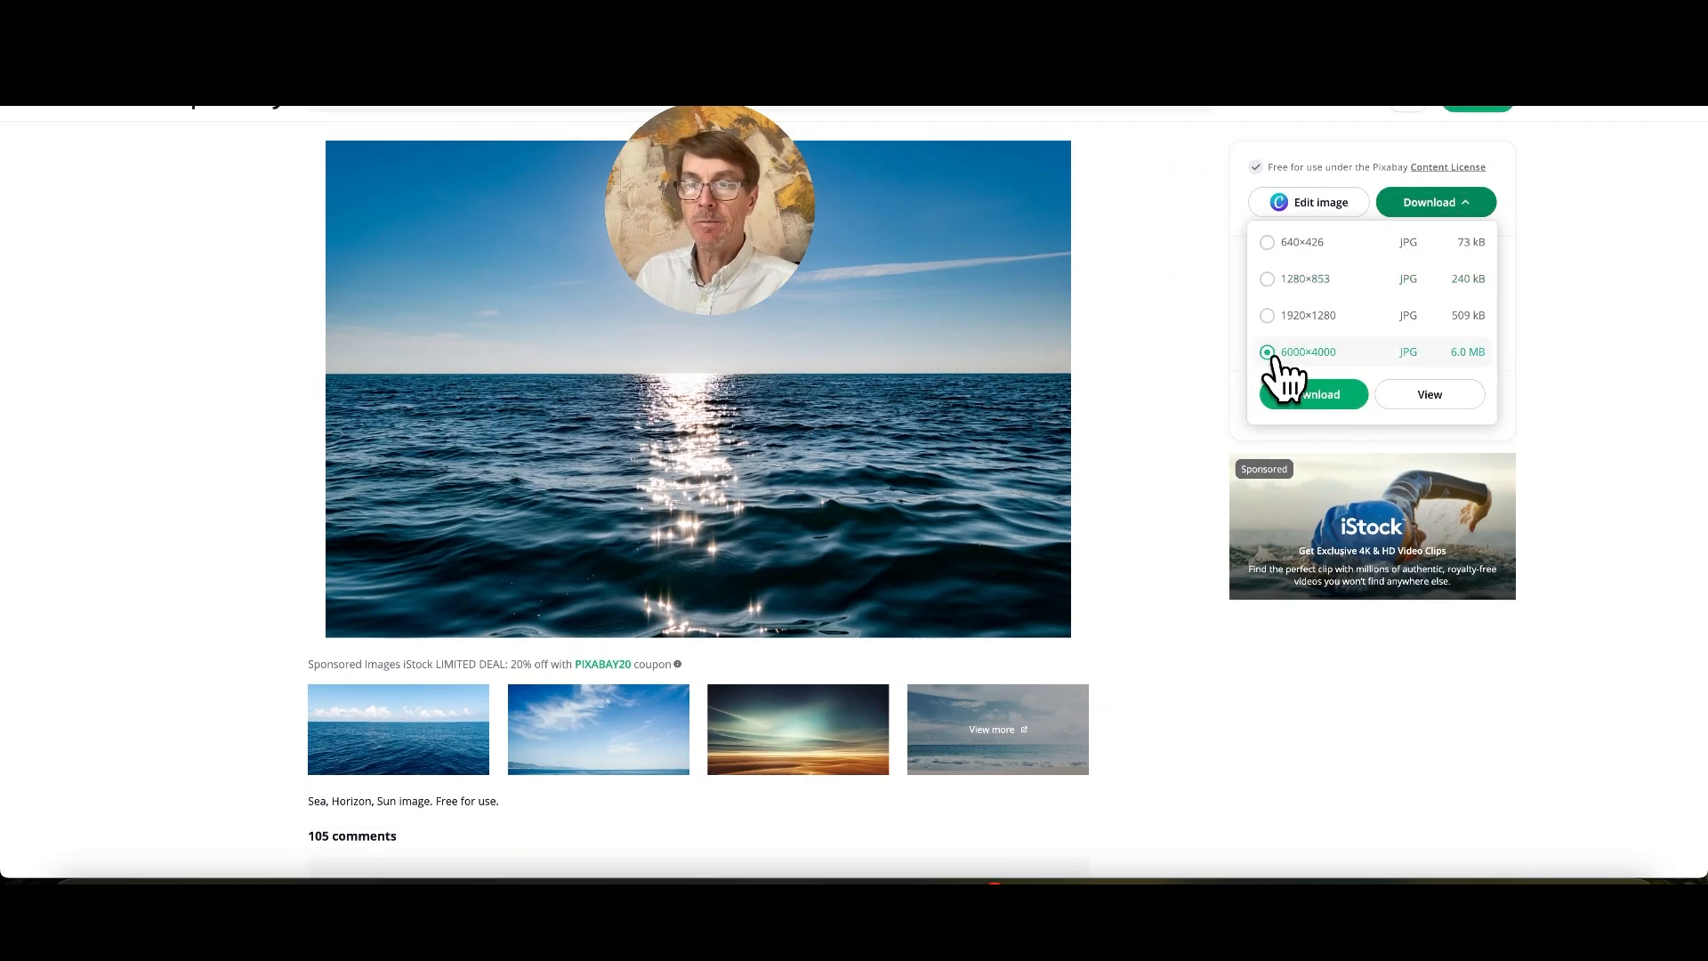
pyautogui.click(1334, 392)
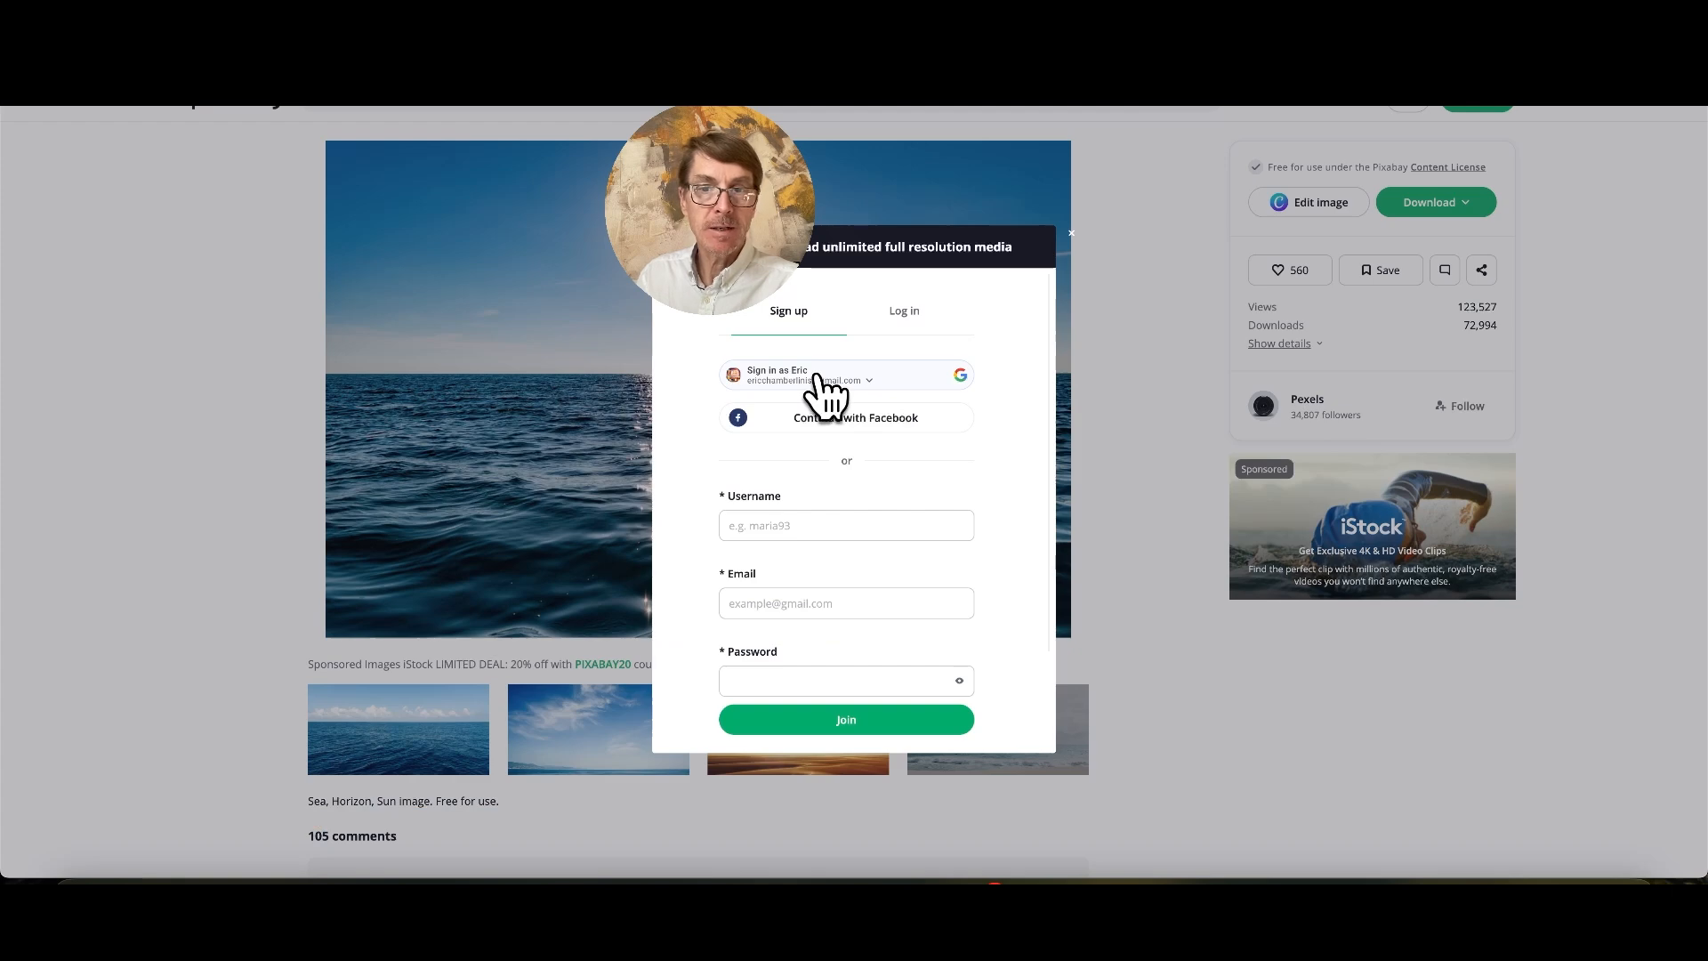
pyautogui.click(817, 378)
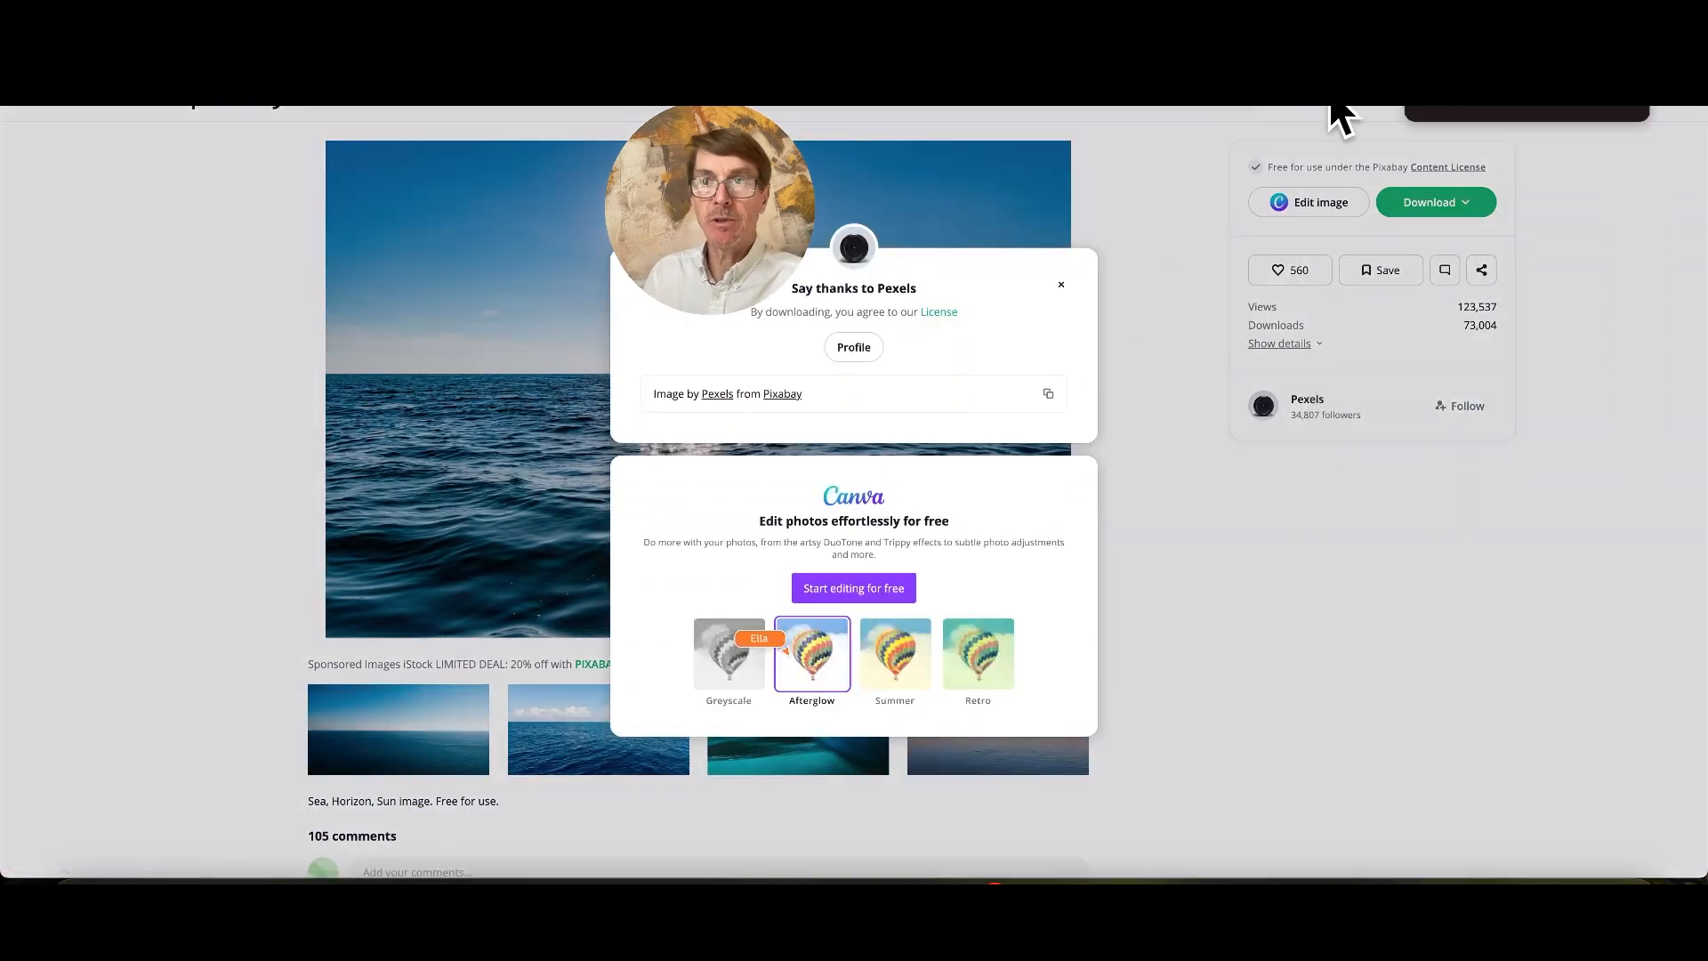
# Search Google in a new tab for "thinglink pano to 360".
pyautogui.press('super+t')
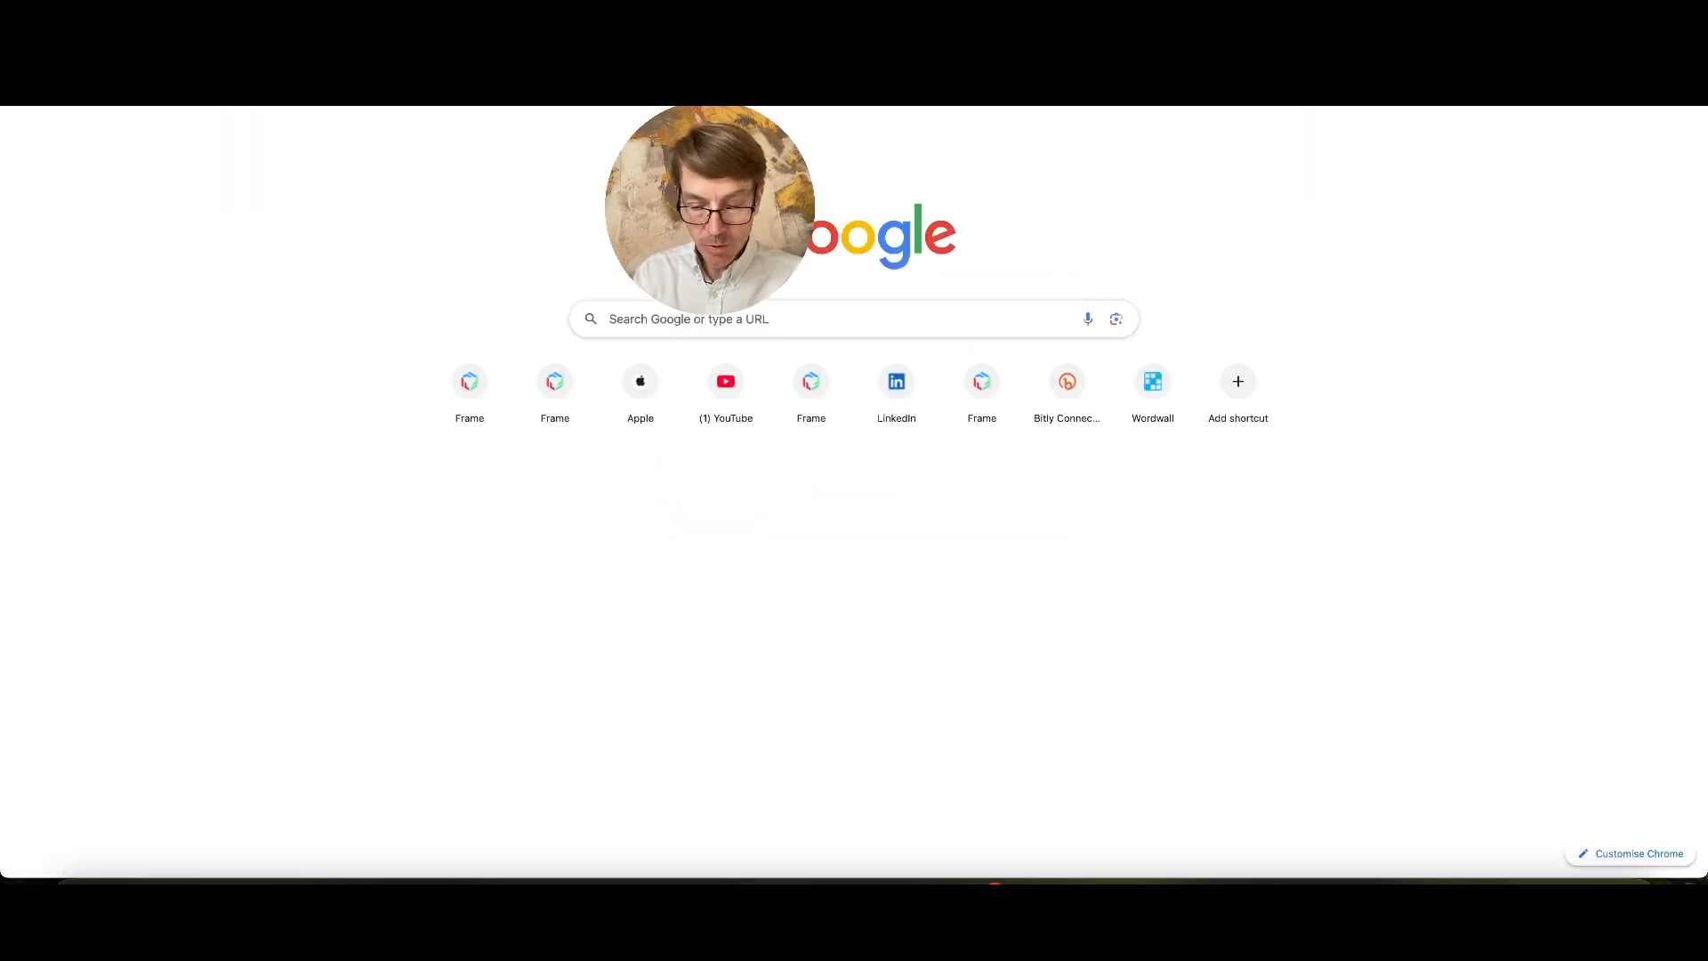
pyautogui.write('thinglink')
pyautogui.press('Down')
pyautogui.press('Down')
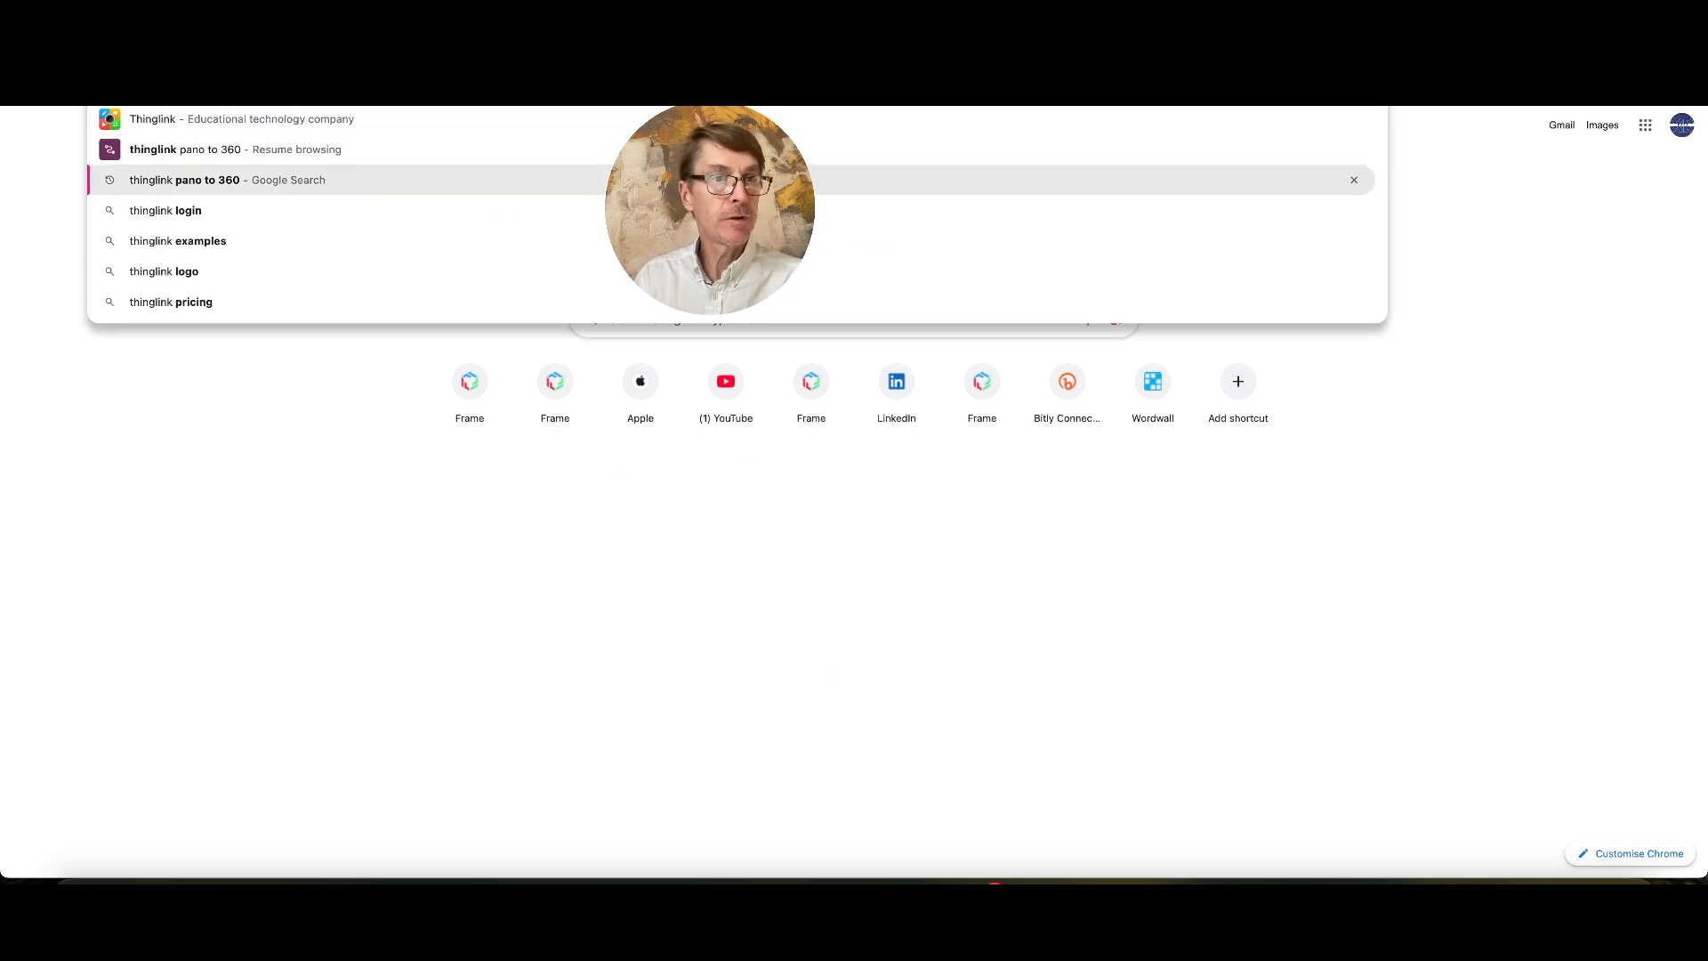
pyautogui.press('Return')
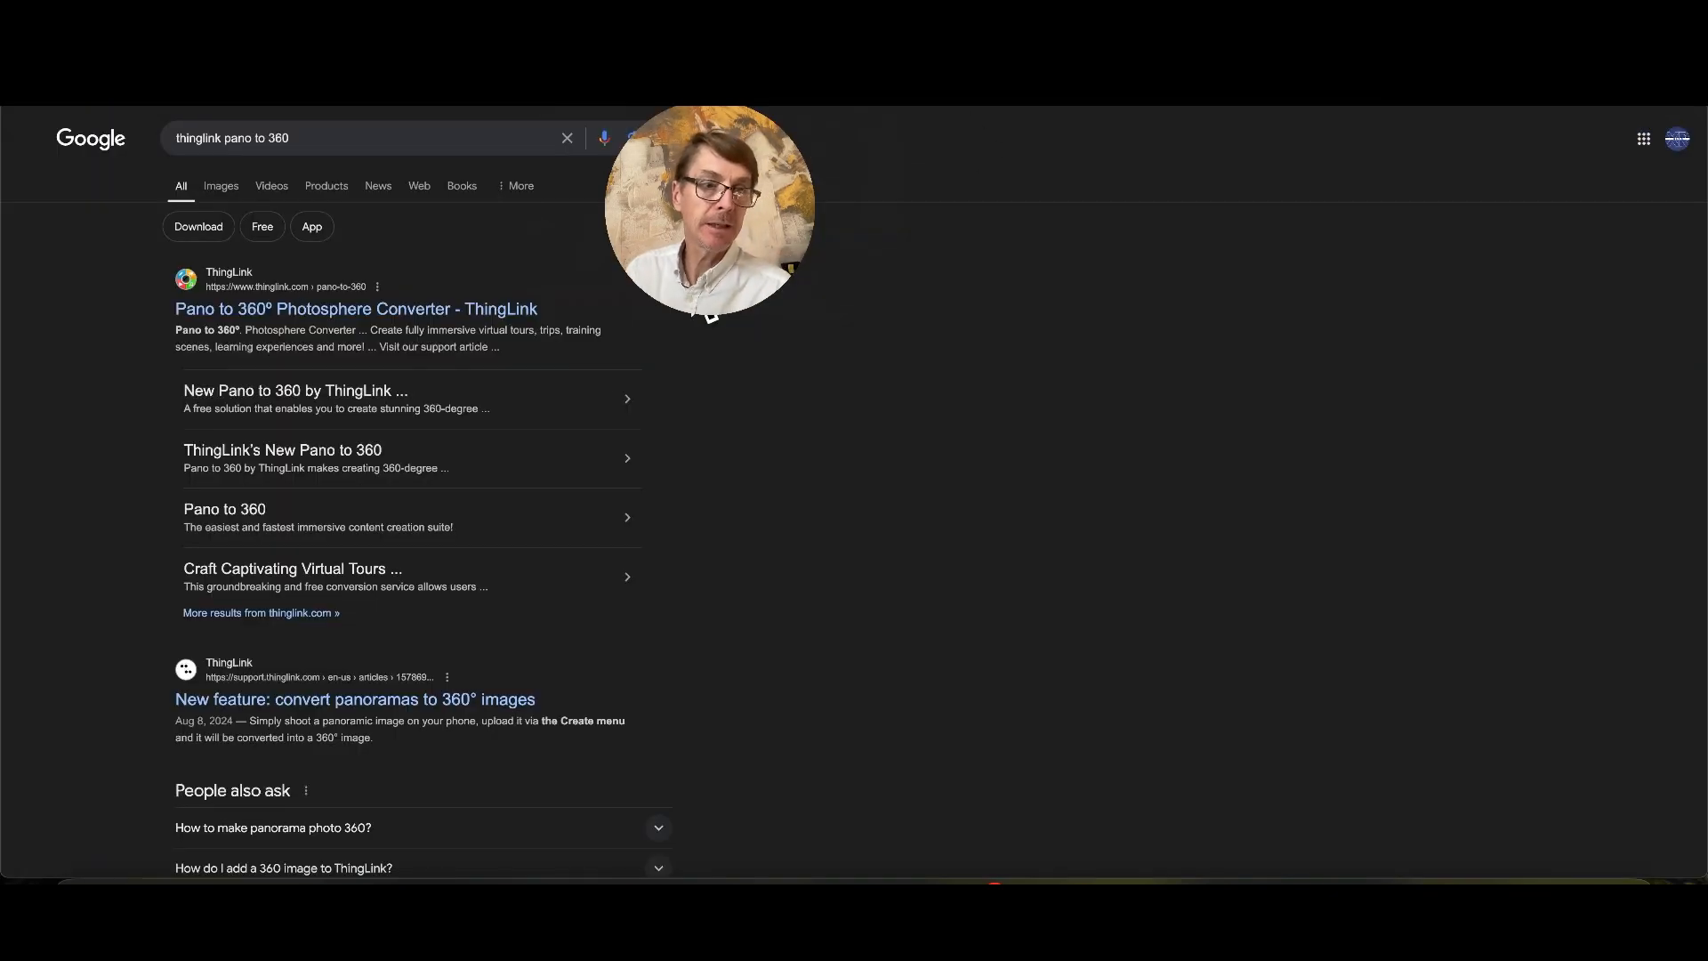
# Convert the downloaded sea horizon photo with ThingLink's Pano to 360° Photosphere Converter and download the resulting 360° image.
pyautogui.click(318, 312)
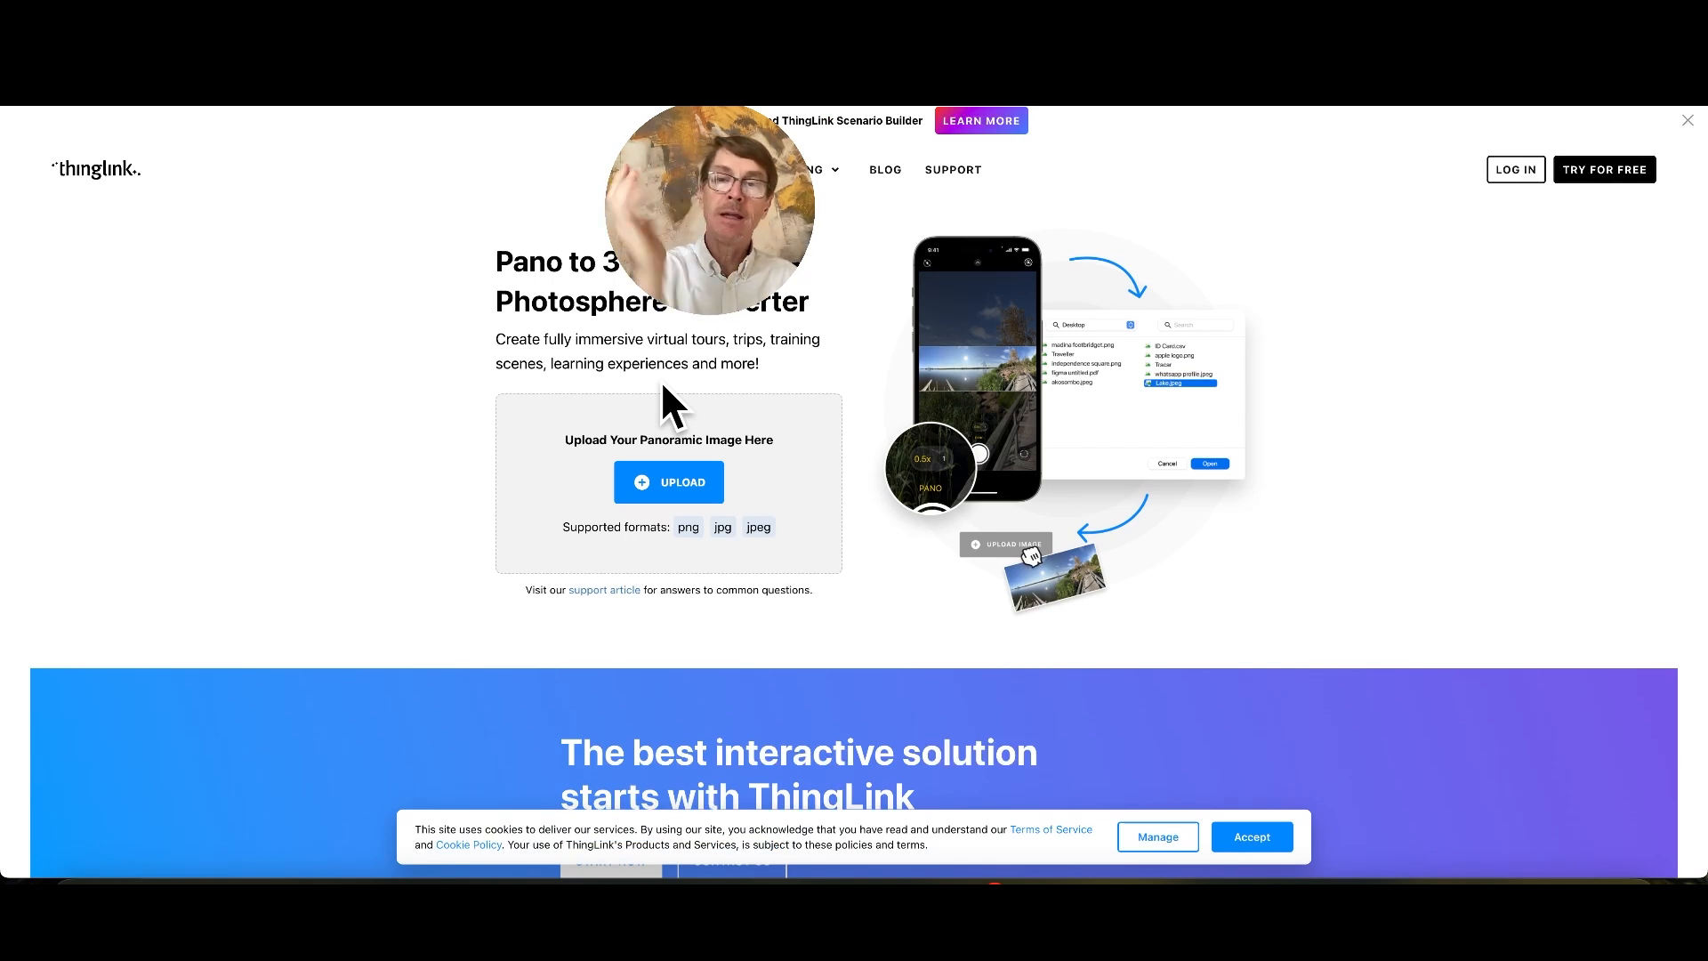
pyautogui.click(676, 485)
pyautogui.click(553, 322)
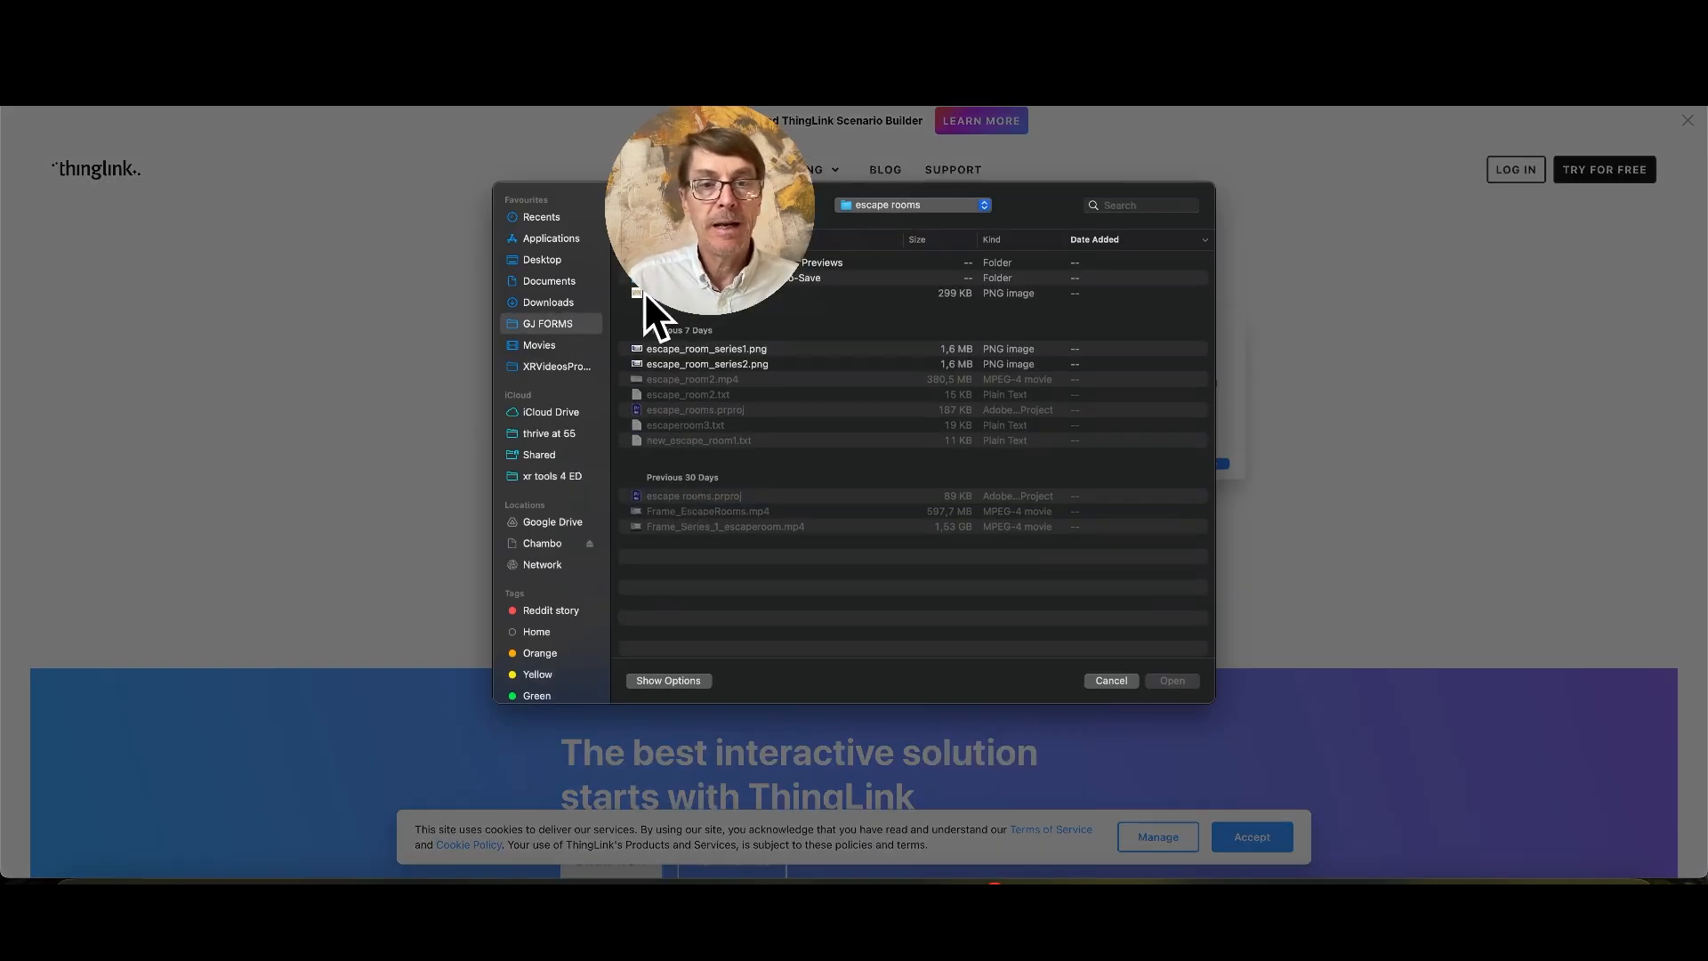
pyautogui.click(548, 302)
pyautogui.doubleClick(698, 265)
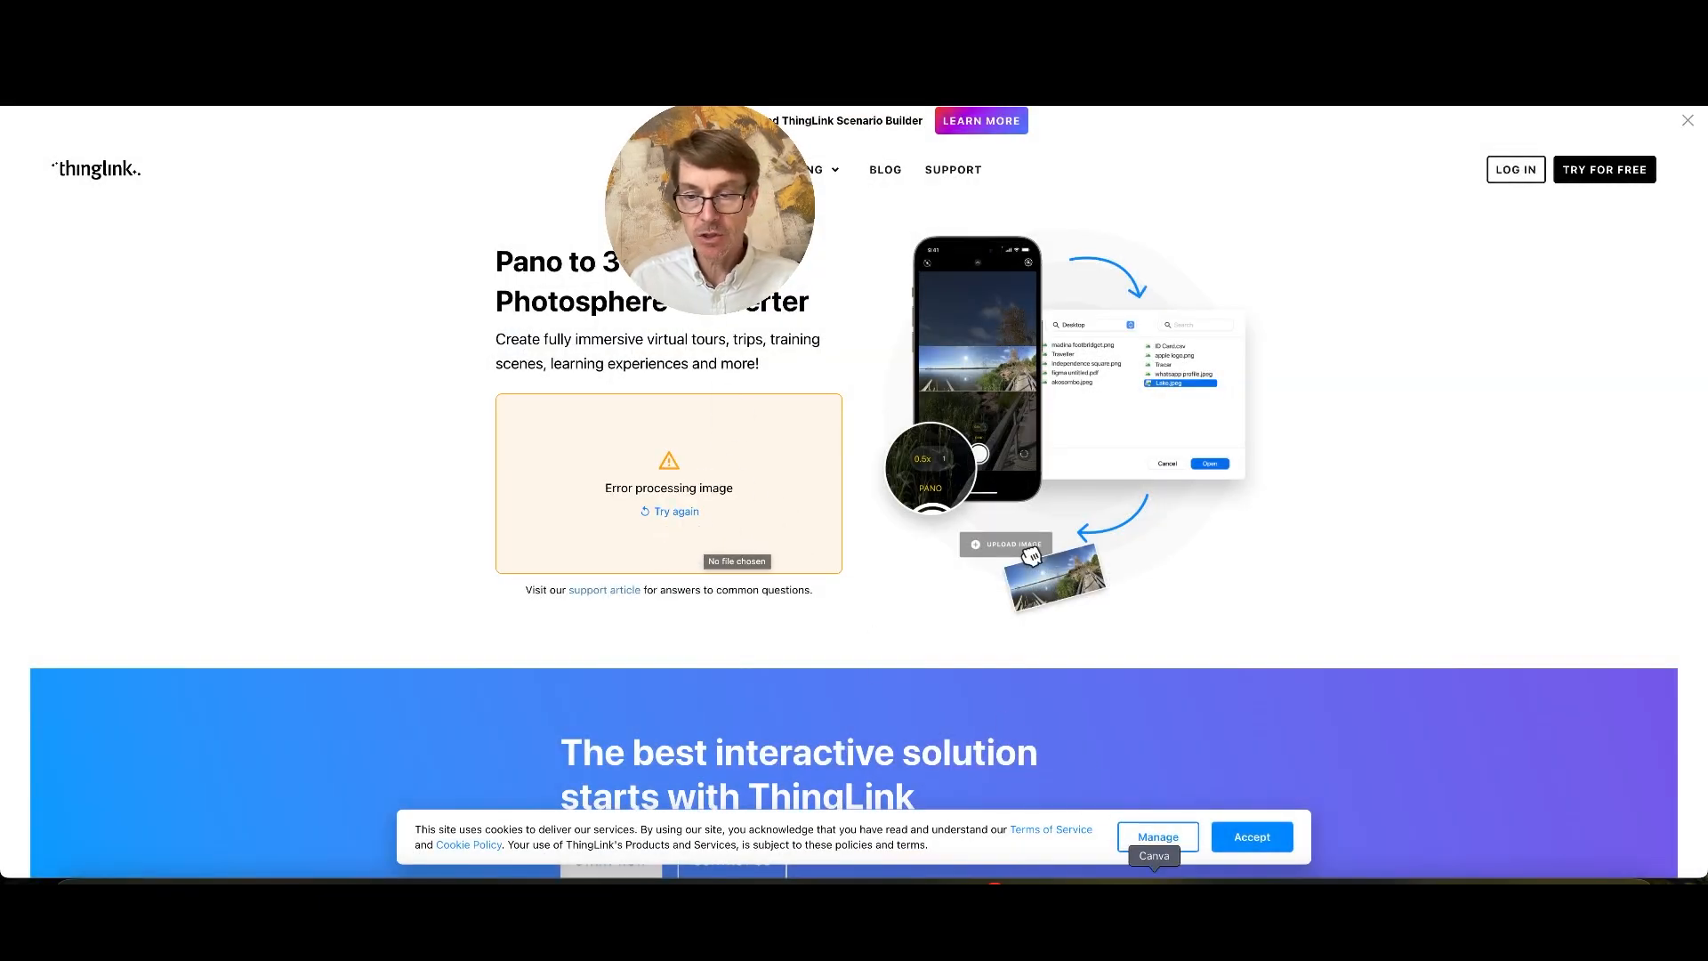
pyautogui.click(676, 512)
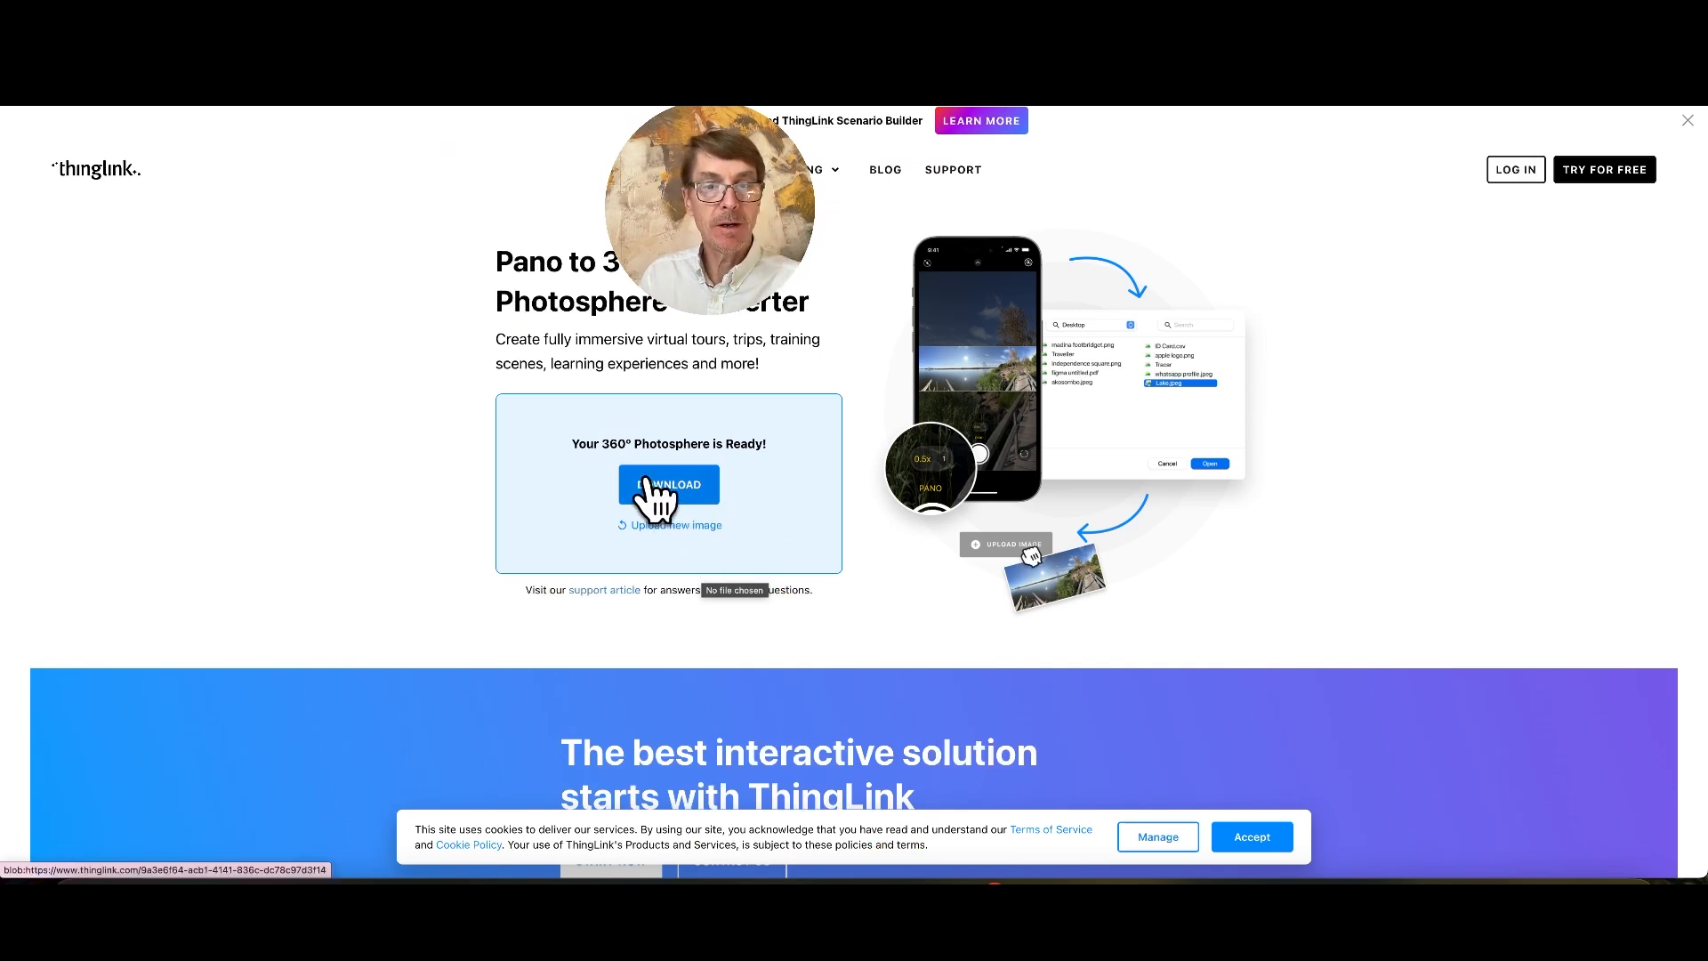
pyautogui.click(679, 488)
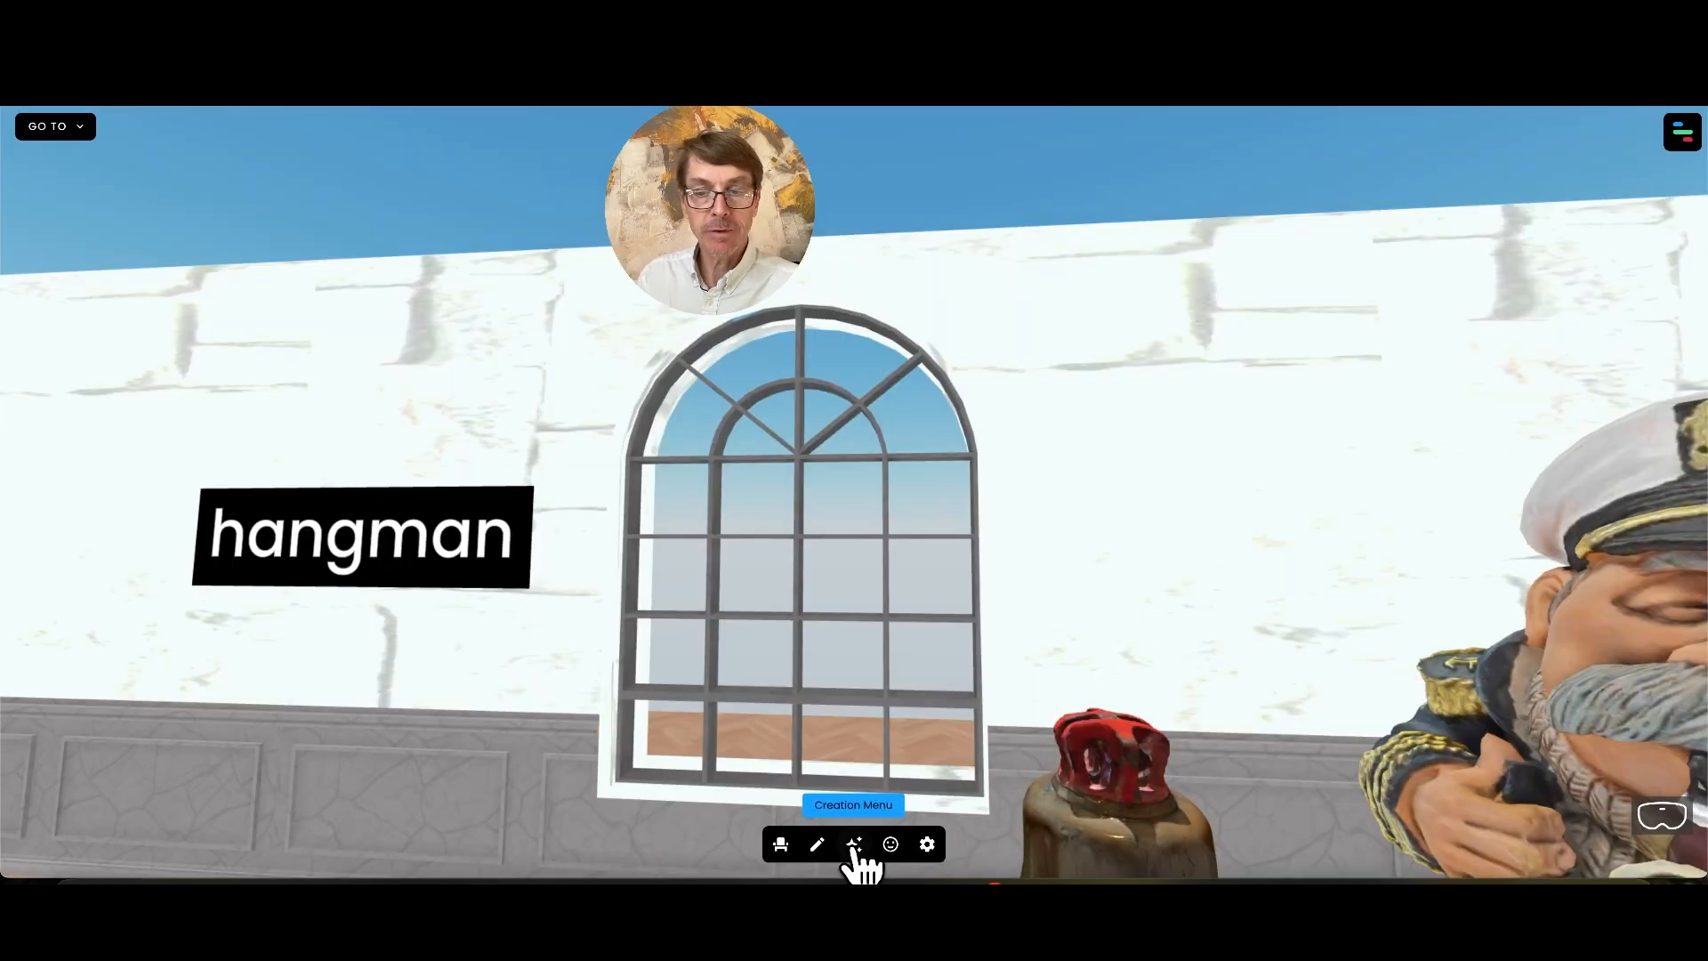
# Switch to the Frame room and add the converted ocean image from Downloads as a 360 photo.
pyautogui.click(854, 844)
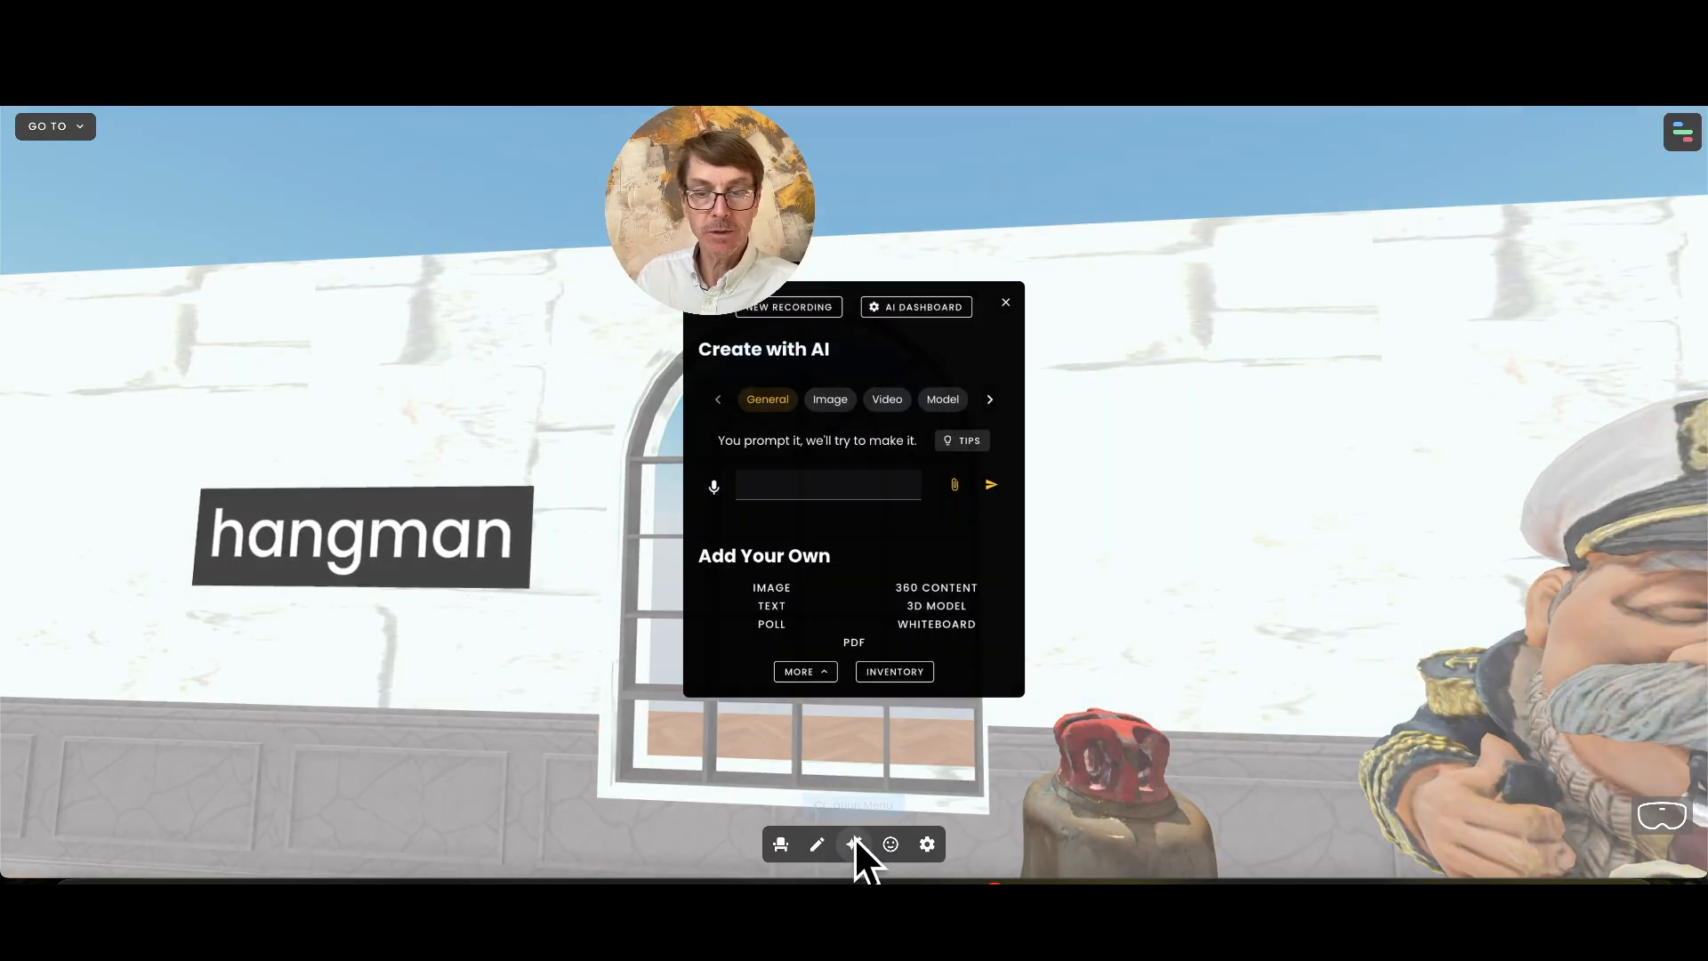
pyautogui.click(945, 593)
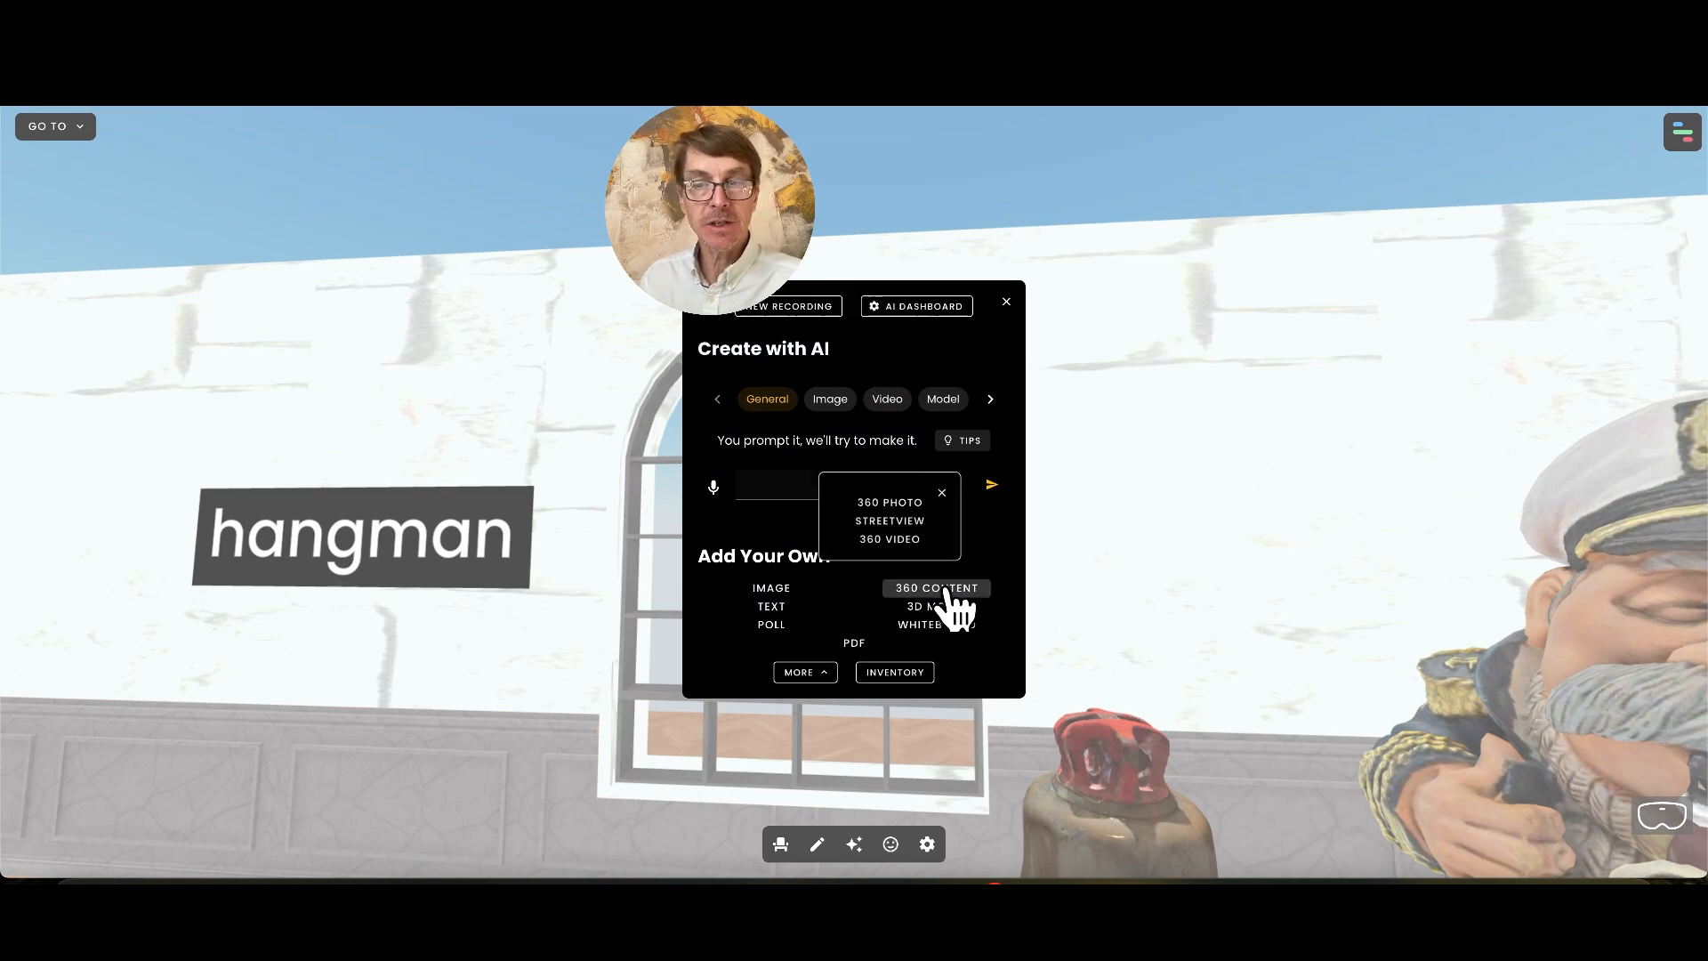
pyautogui.click(897, 500)
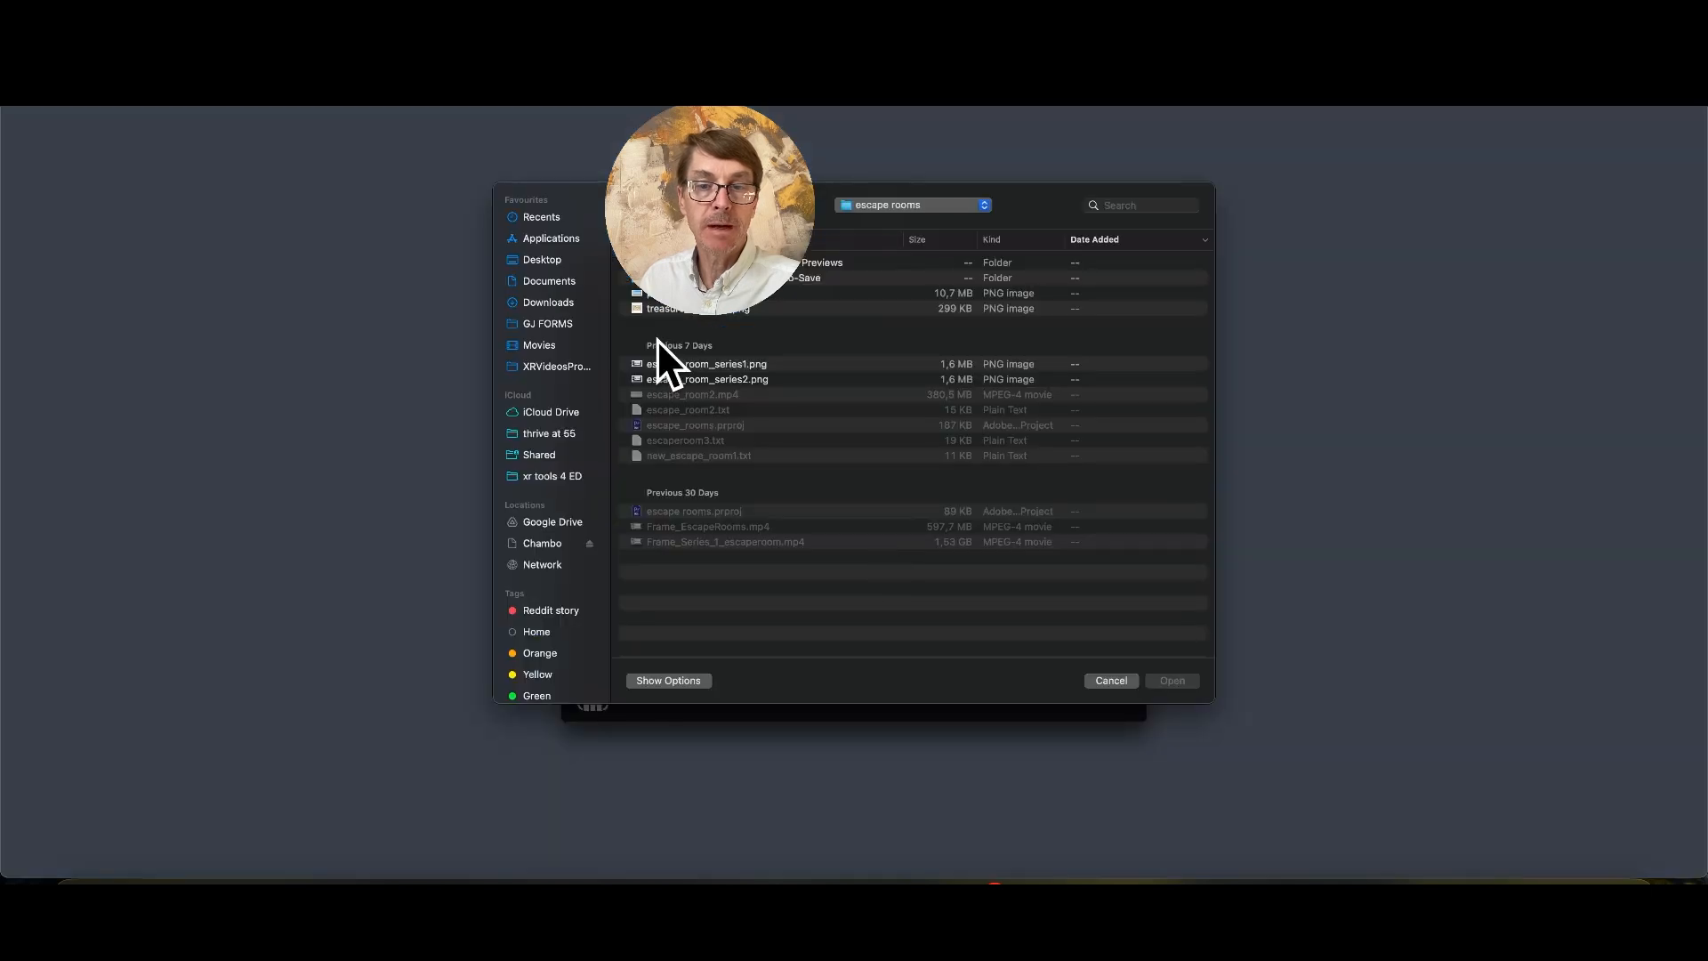
pyautogui.click(538, 303)
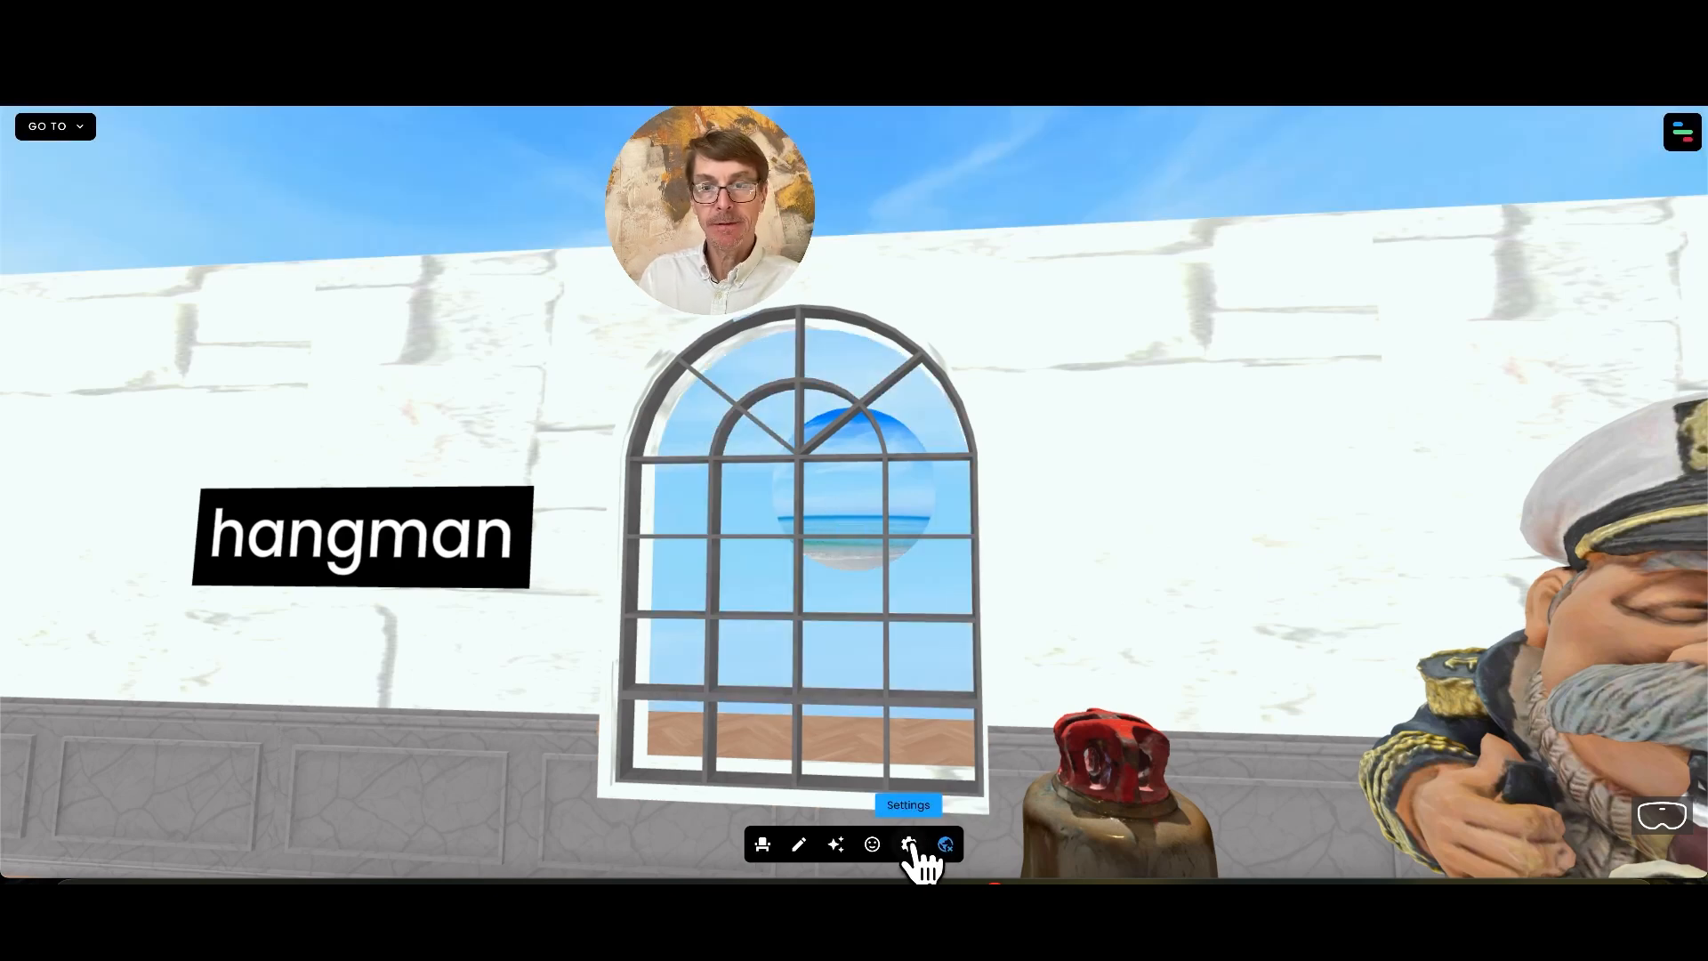
pyautogui.press('w')
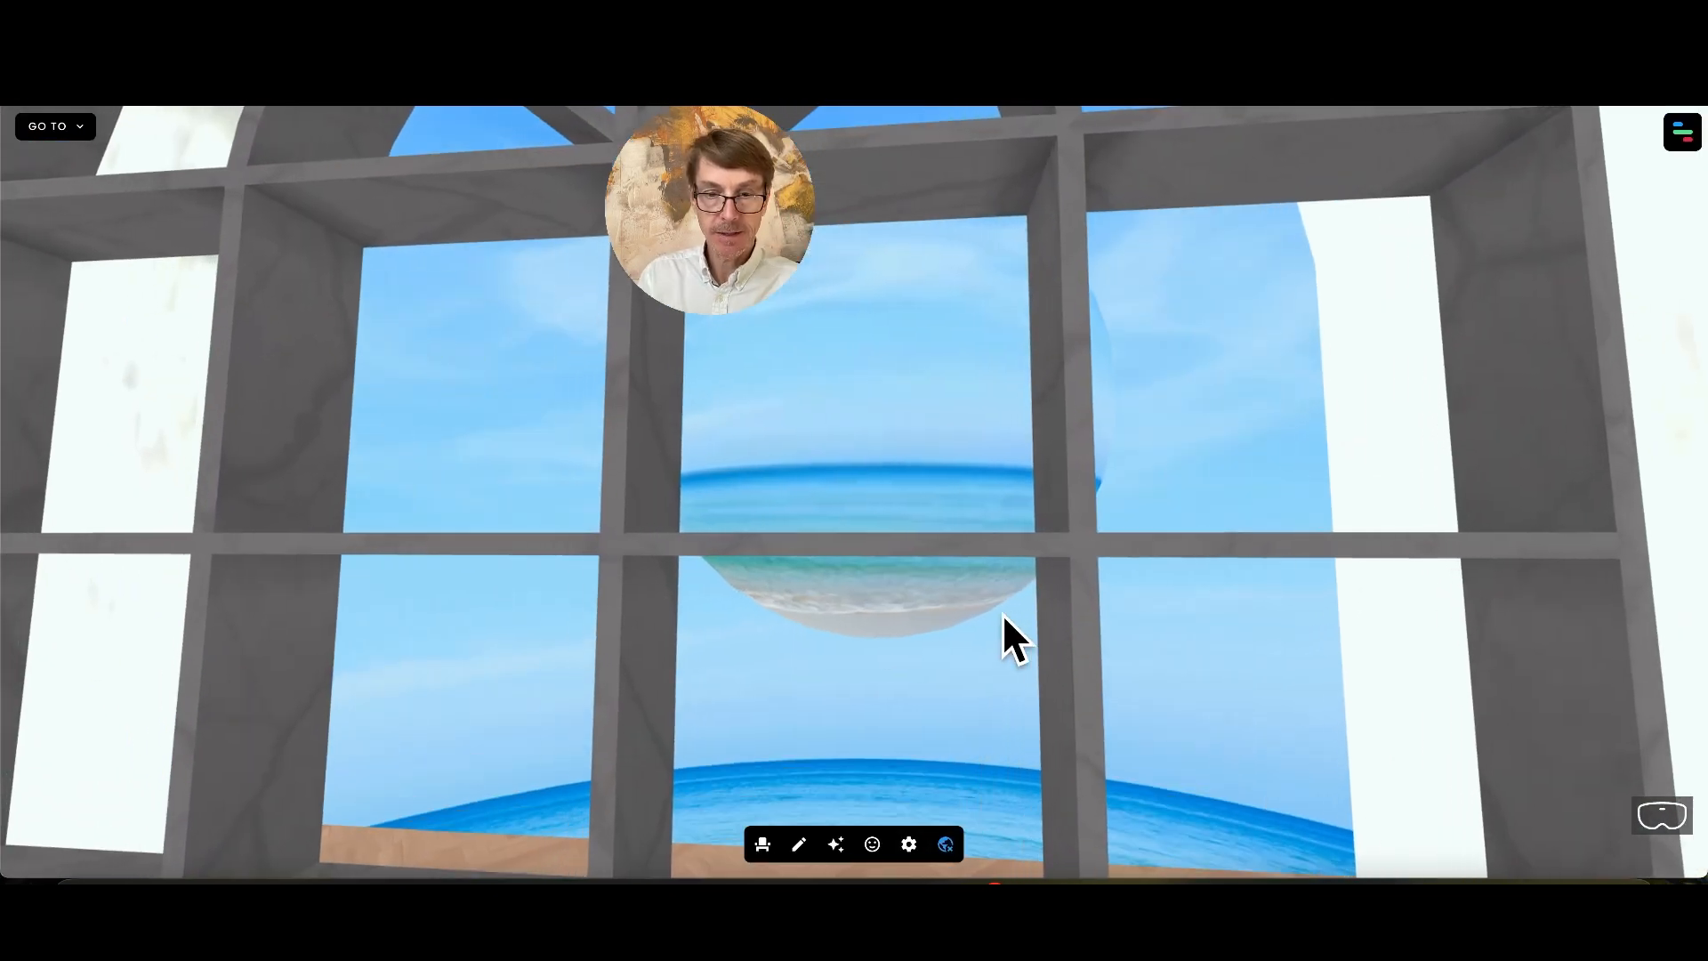
pyautogui.press('s')
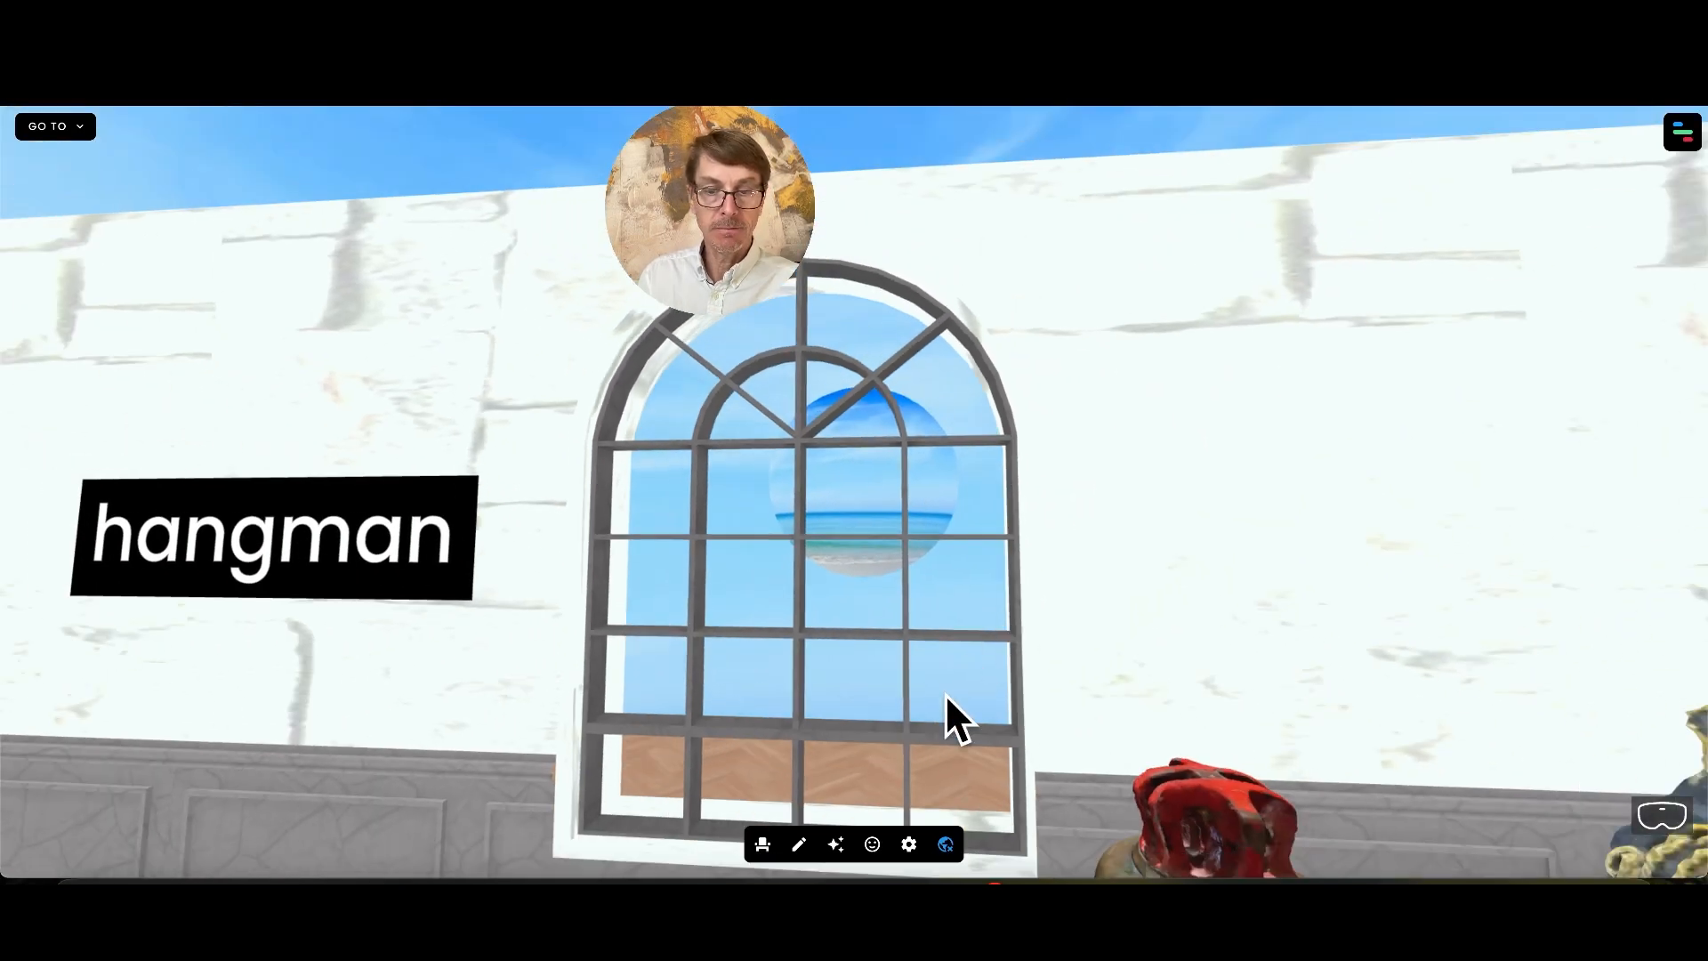
# In Edit Mode, move the ocean photosphere sideways out of the window opening to about x −2.738, behind the hangman sign.
pyautogui.click(799, 845)
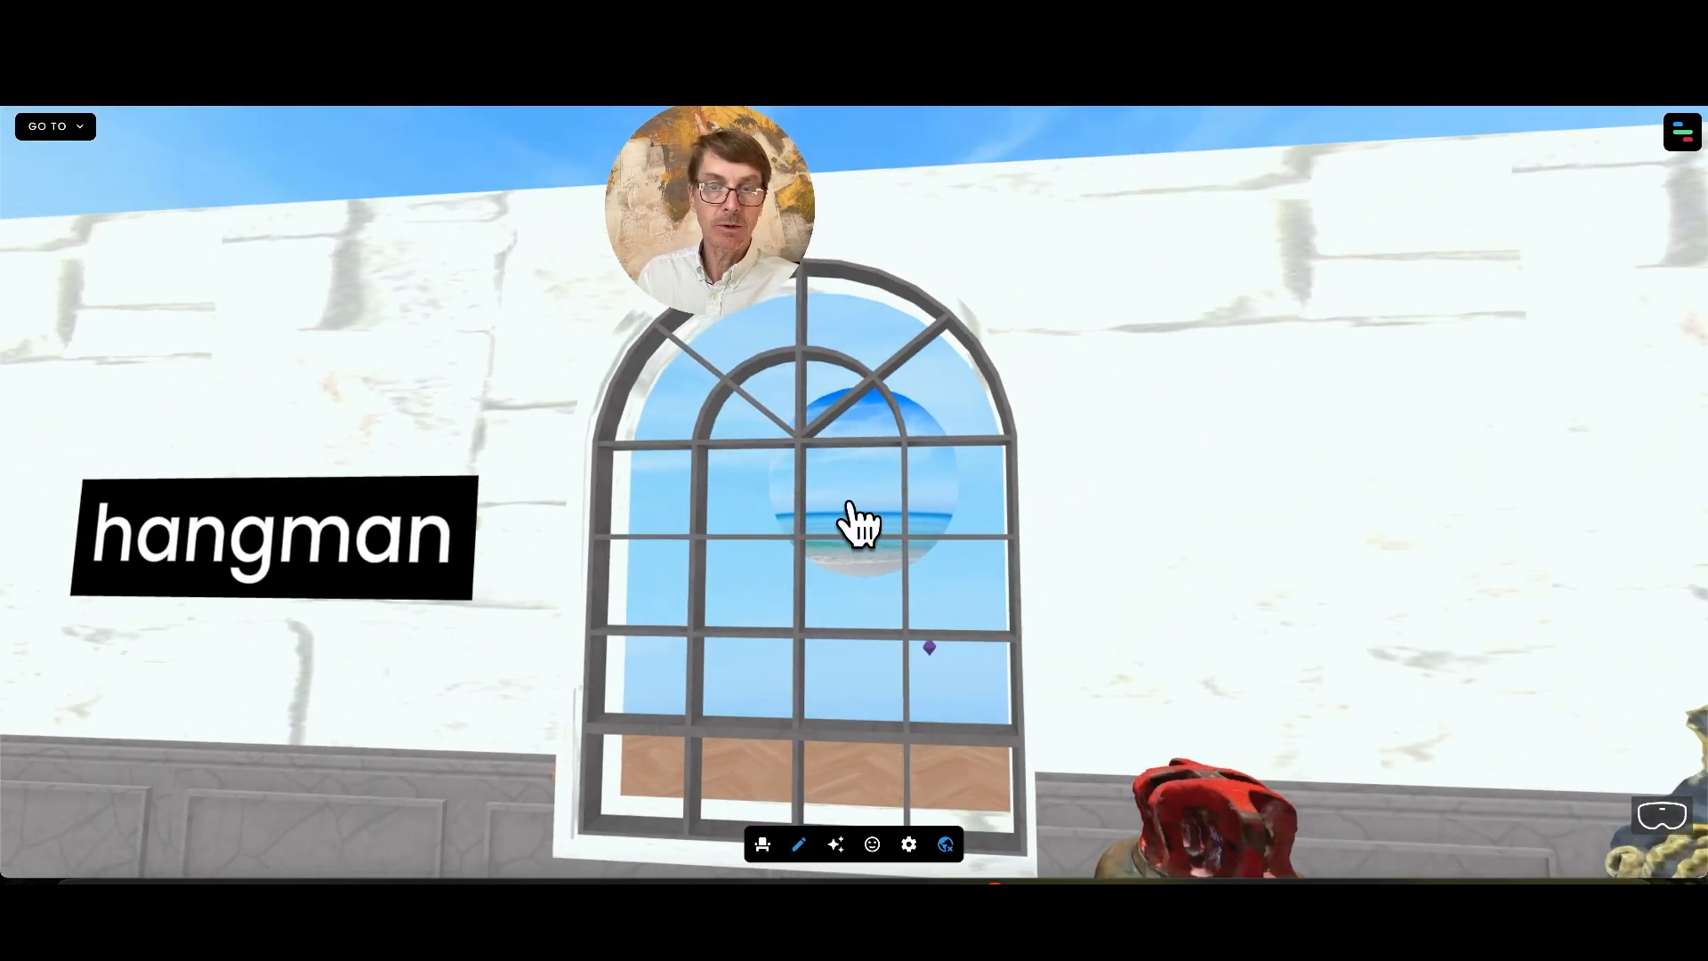
pyautogui.click(857, 525)
pyautogui.moveTo(949, 483); pyautogui.dragTo(525, 507)
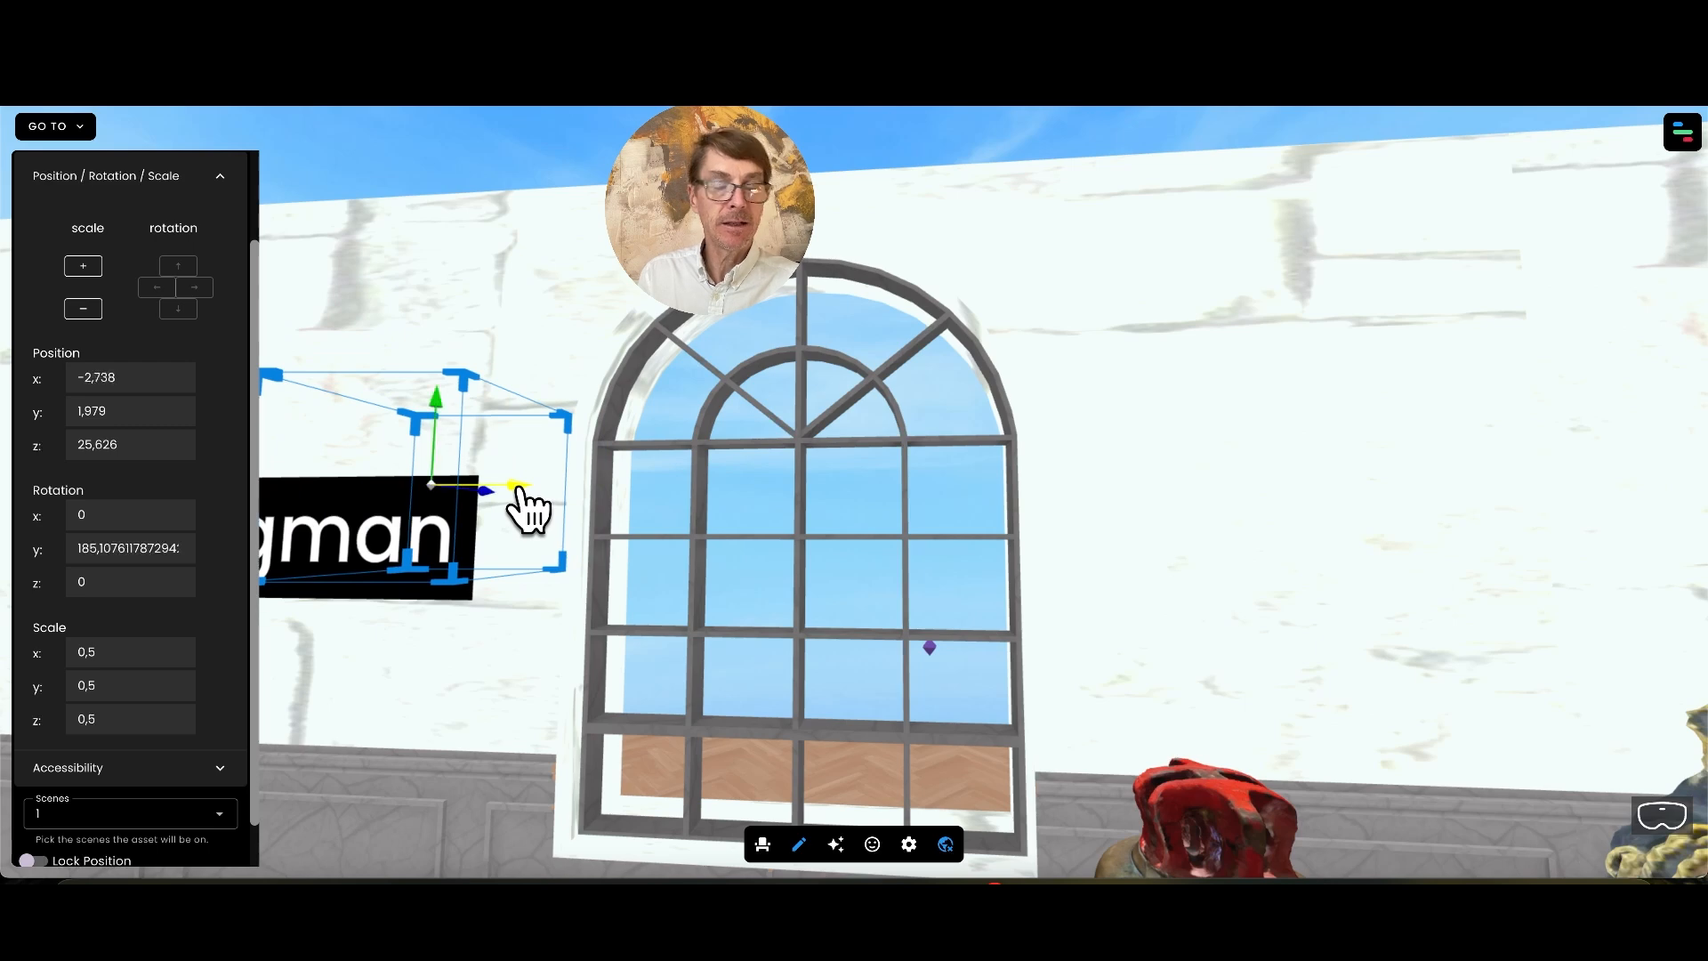
pyautogui.click(800, 845)
# Examine the ocean backdrop through the window and the sky above the walls from several angles, and exit the 360 photo.
pyautogui.click(945, 845)
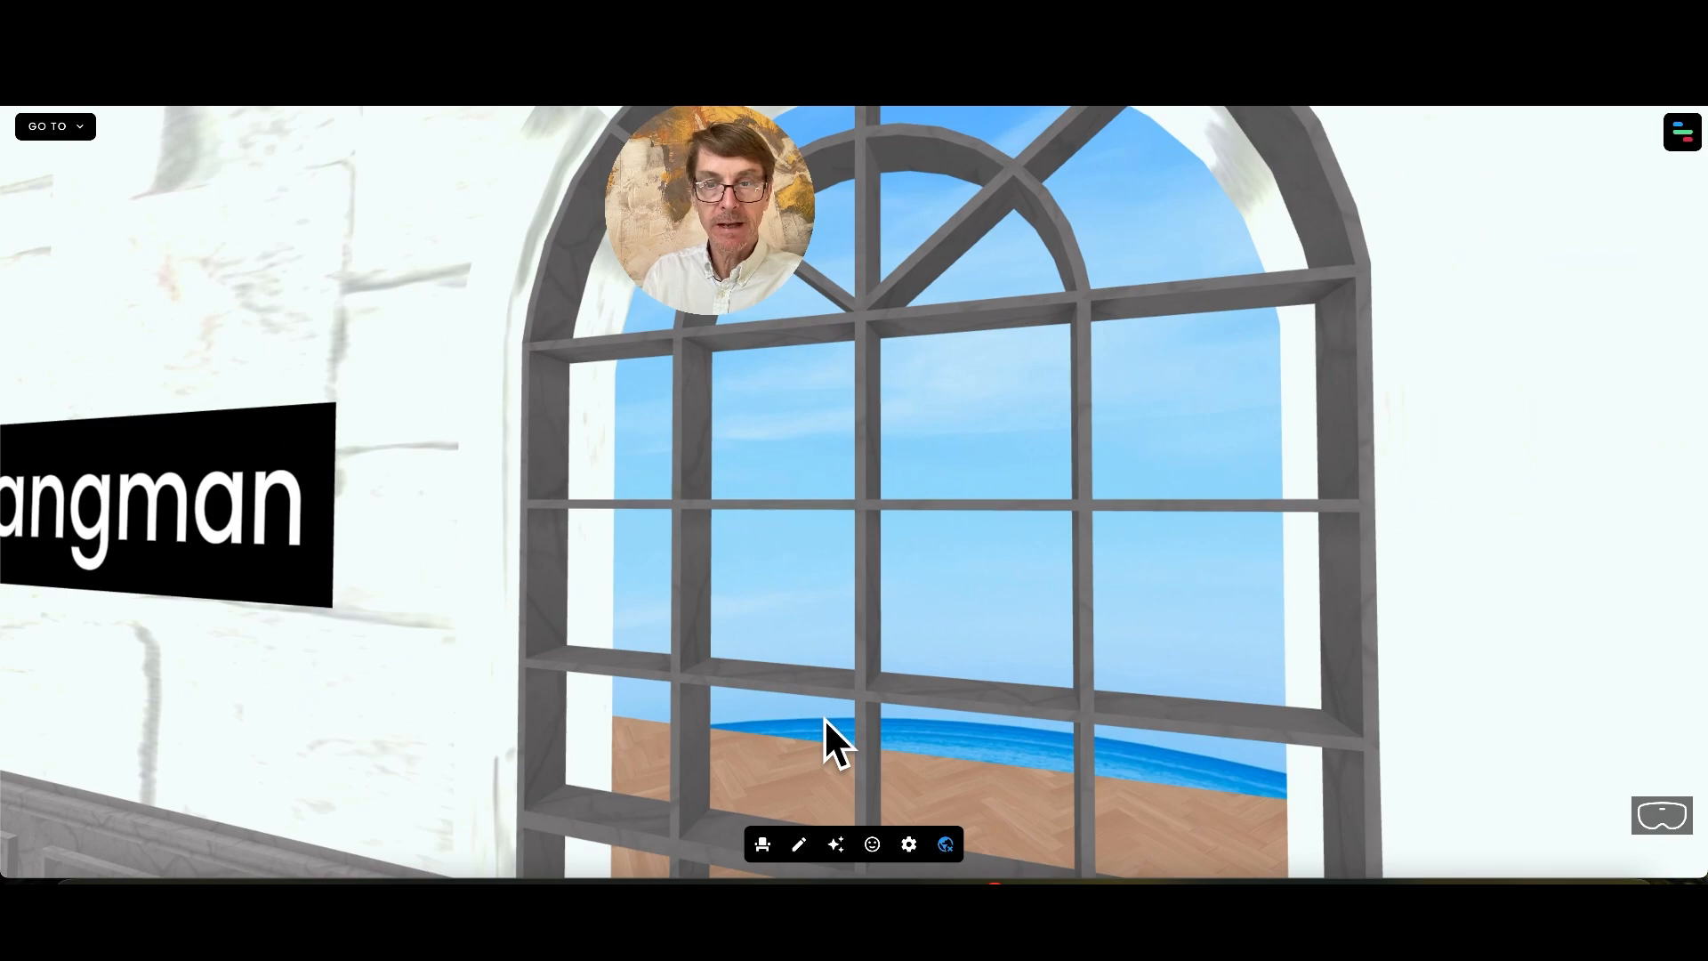
pyautogui.press('Down')
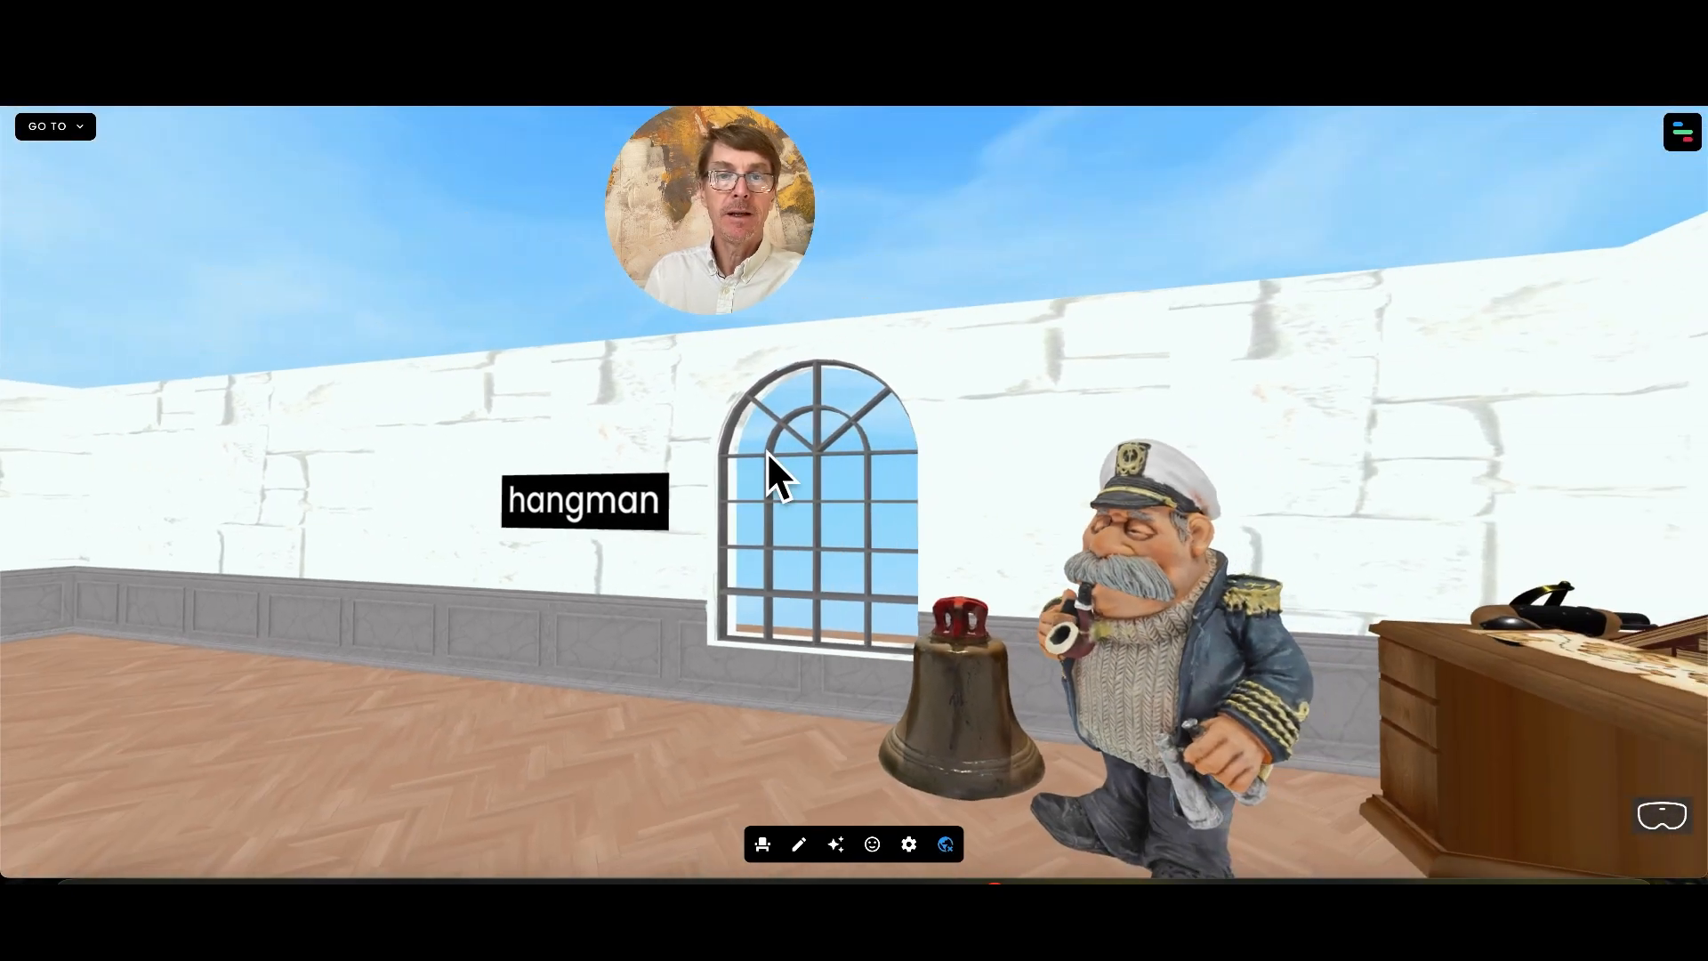
pyautogui.moveTo(767, 451); pyautogui.dragTo(455, 317)
pyautogui.moveTo(872, 423); pyautogui.dragTo(1050, 353)
pyautogui.moveTo(863, 391); pyautogui.dragTo(500, 548)
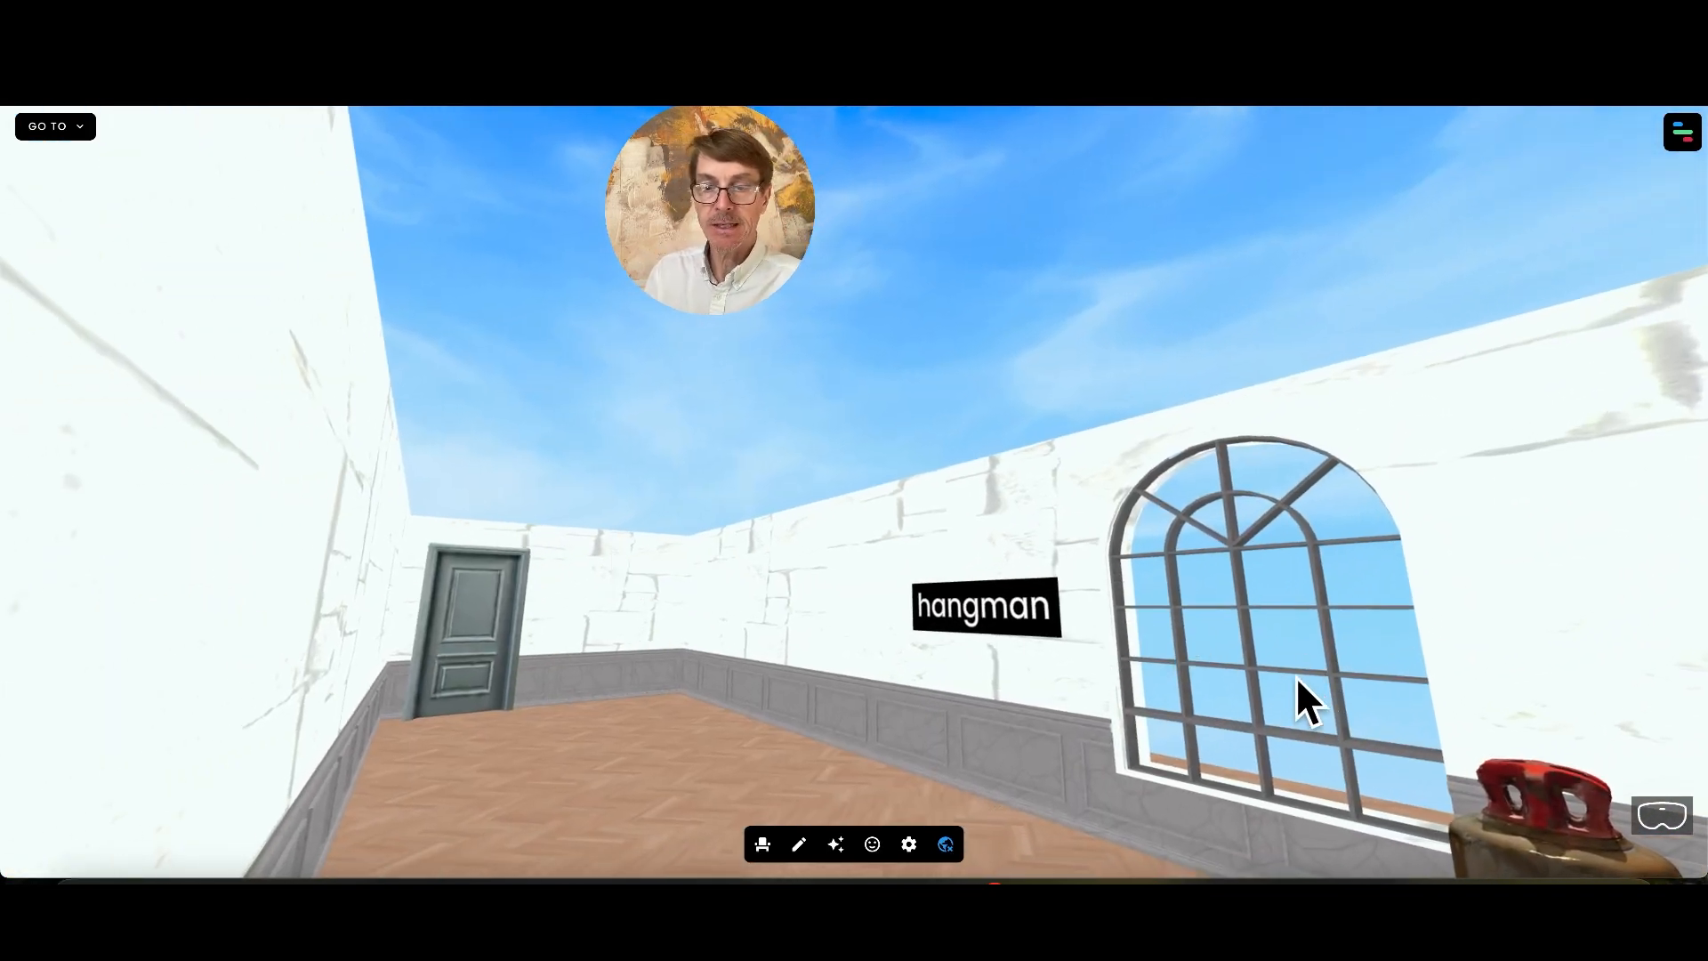
pyautogui.moveTo(1188, 675); pyautogui.dragTo(1338, 676)
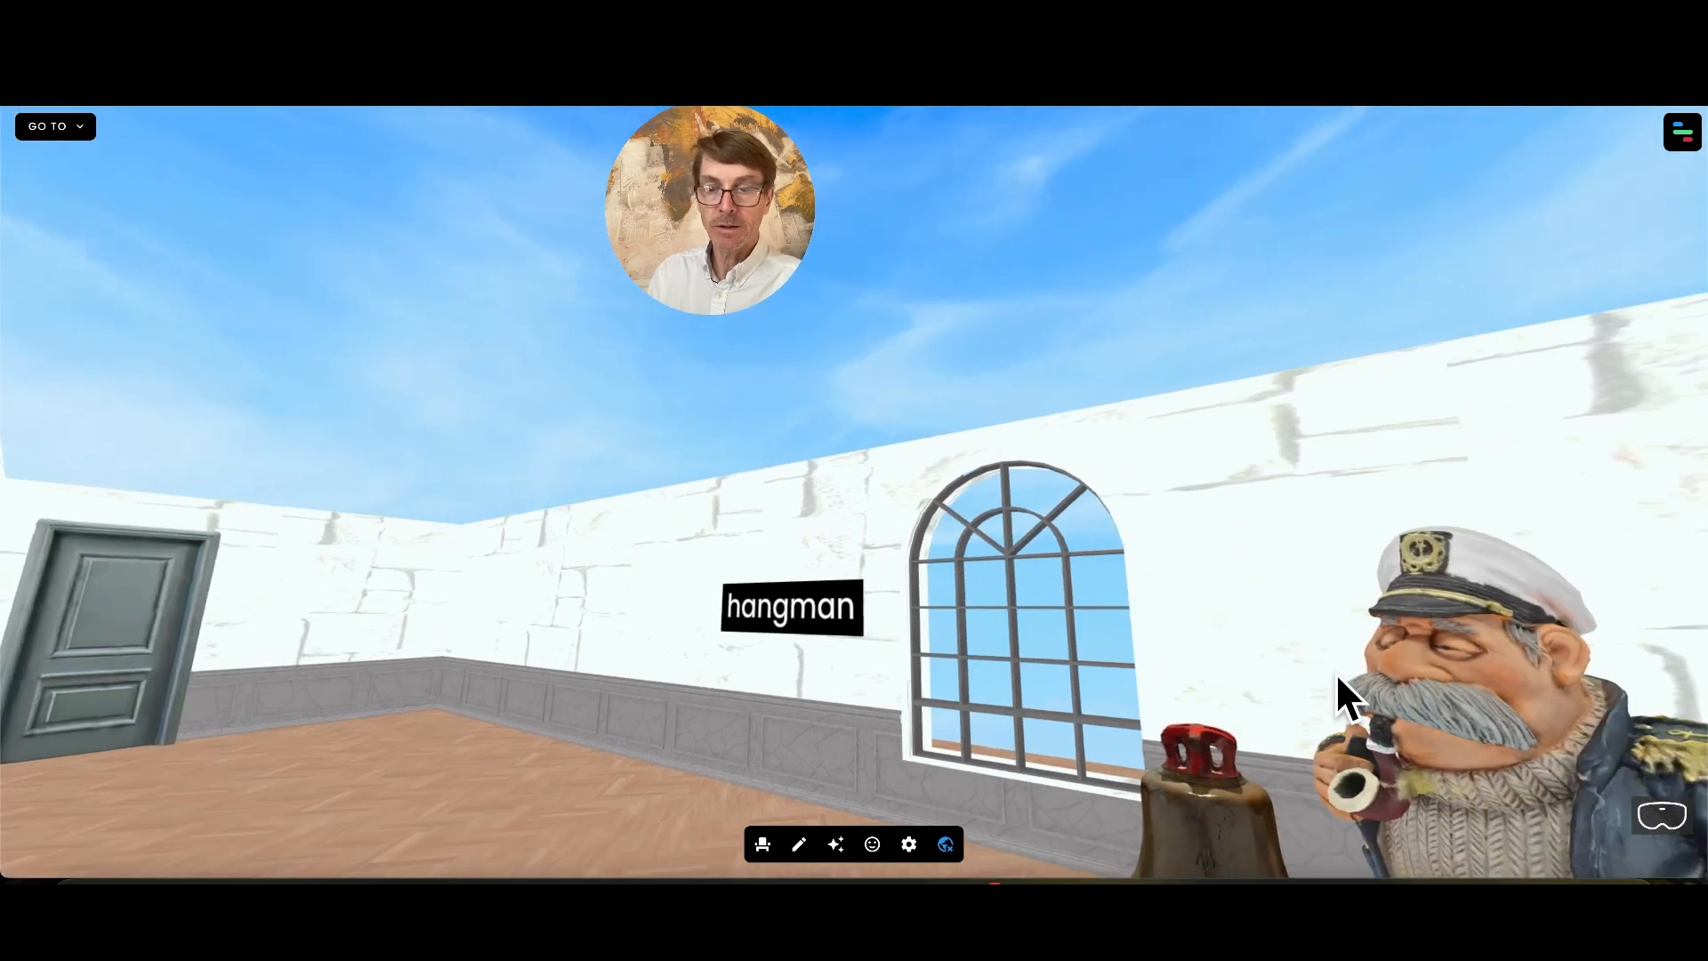
pyautogui.click(909, 845)
pyautogui.click(908, 845)
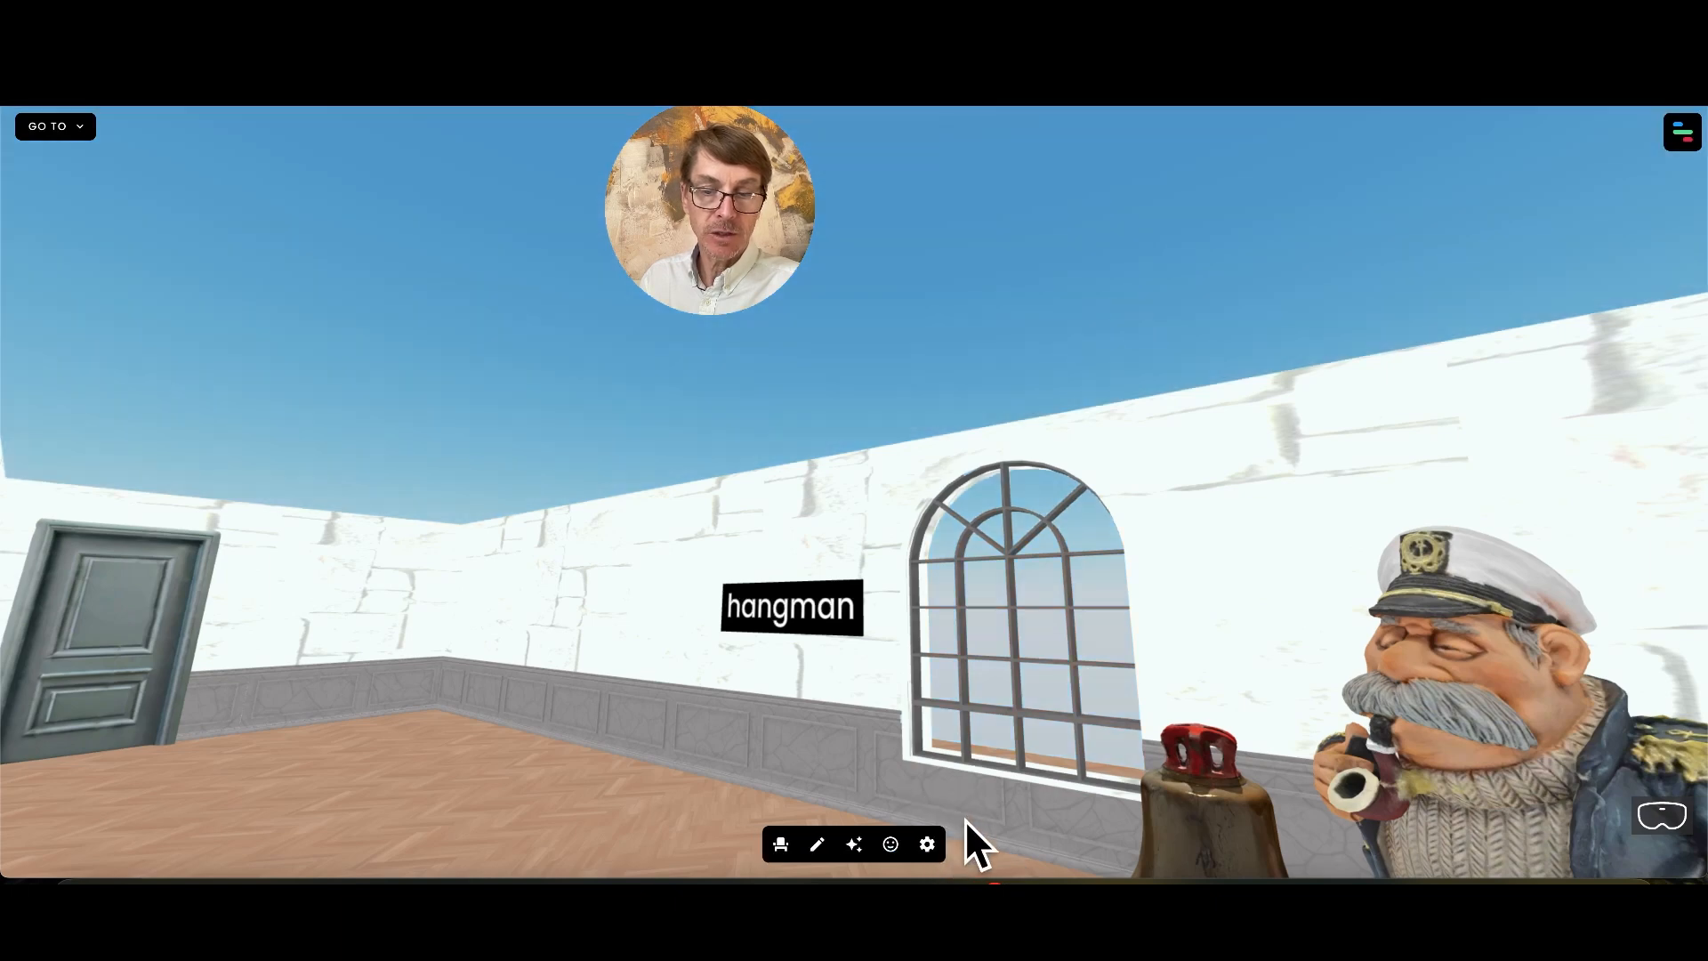
# Examine the stock image sources available for adding a 360 photo, including Unsplash and Shutterstock.
pyautogui.click(836, 844)
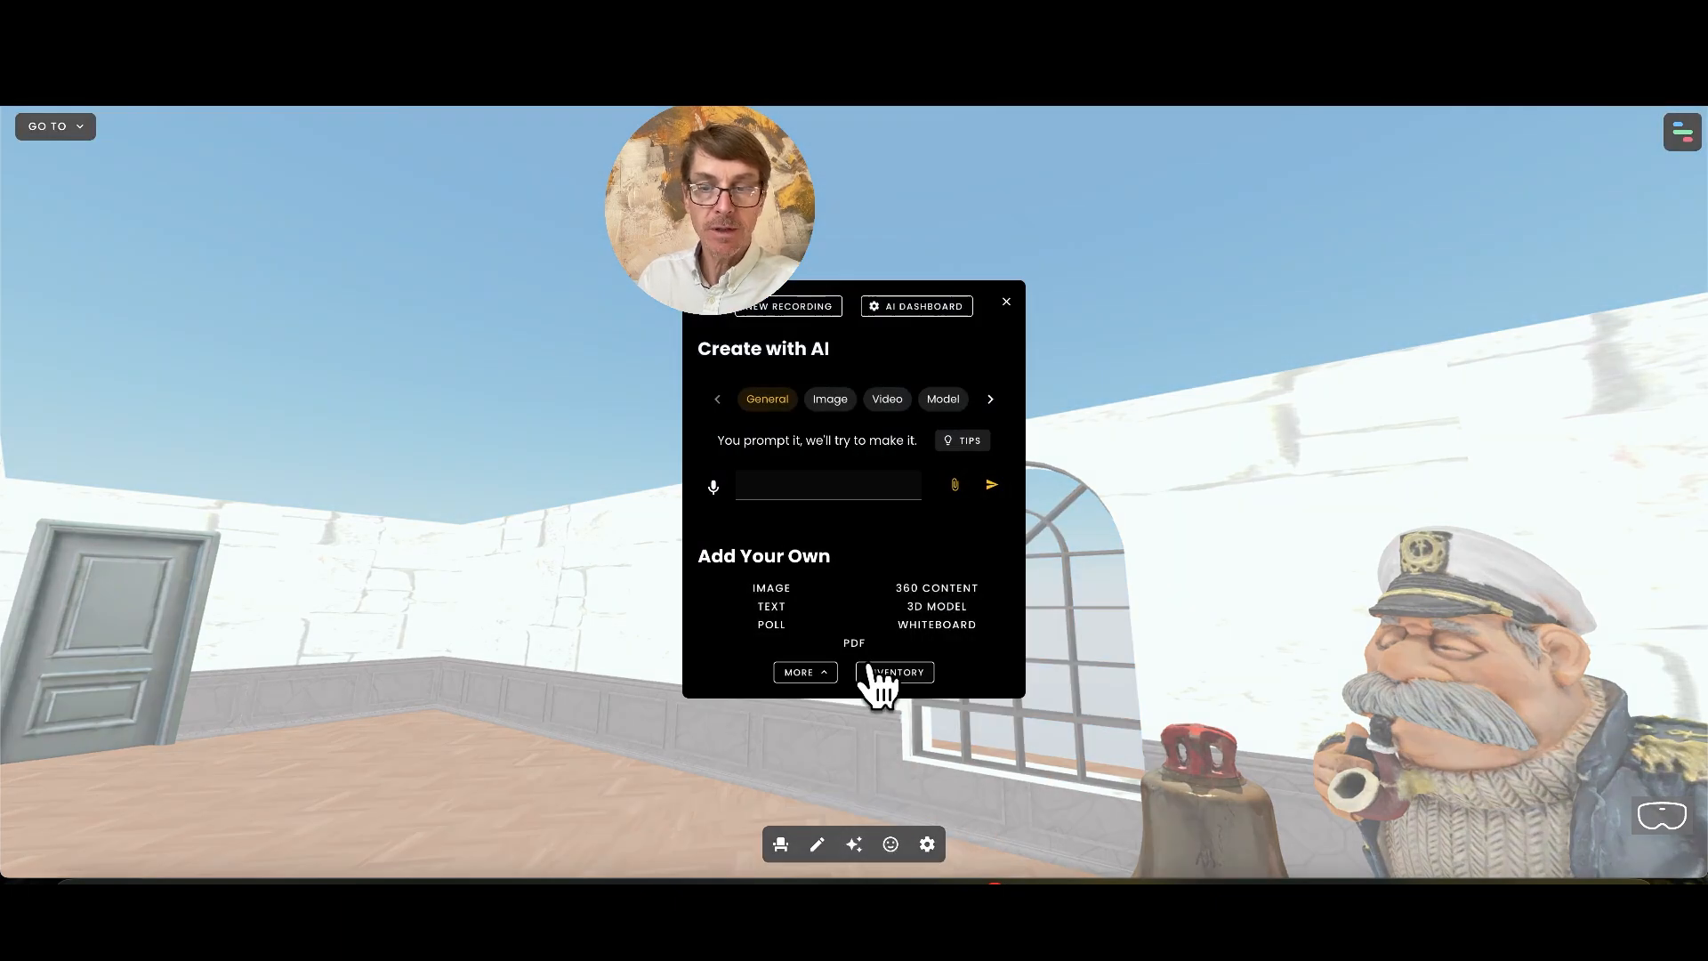
pyautogui.click(952, 589)
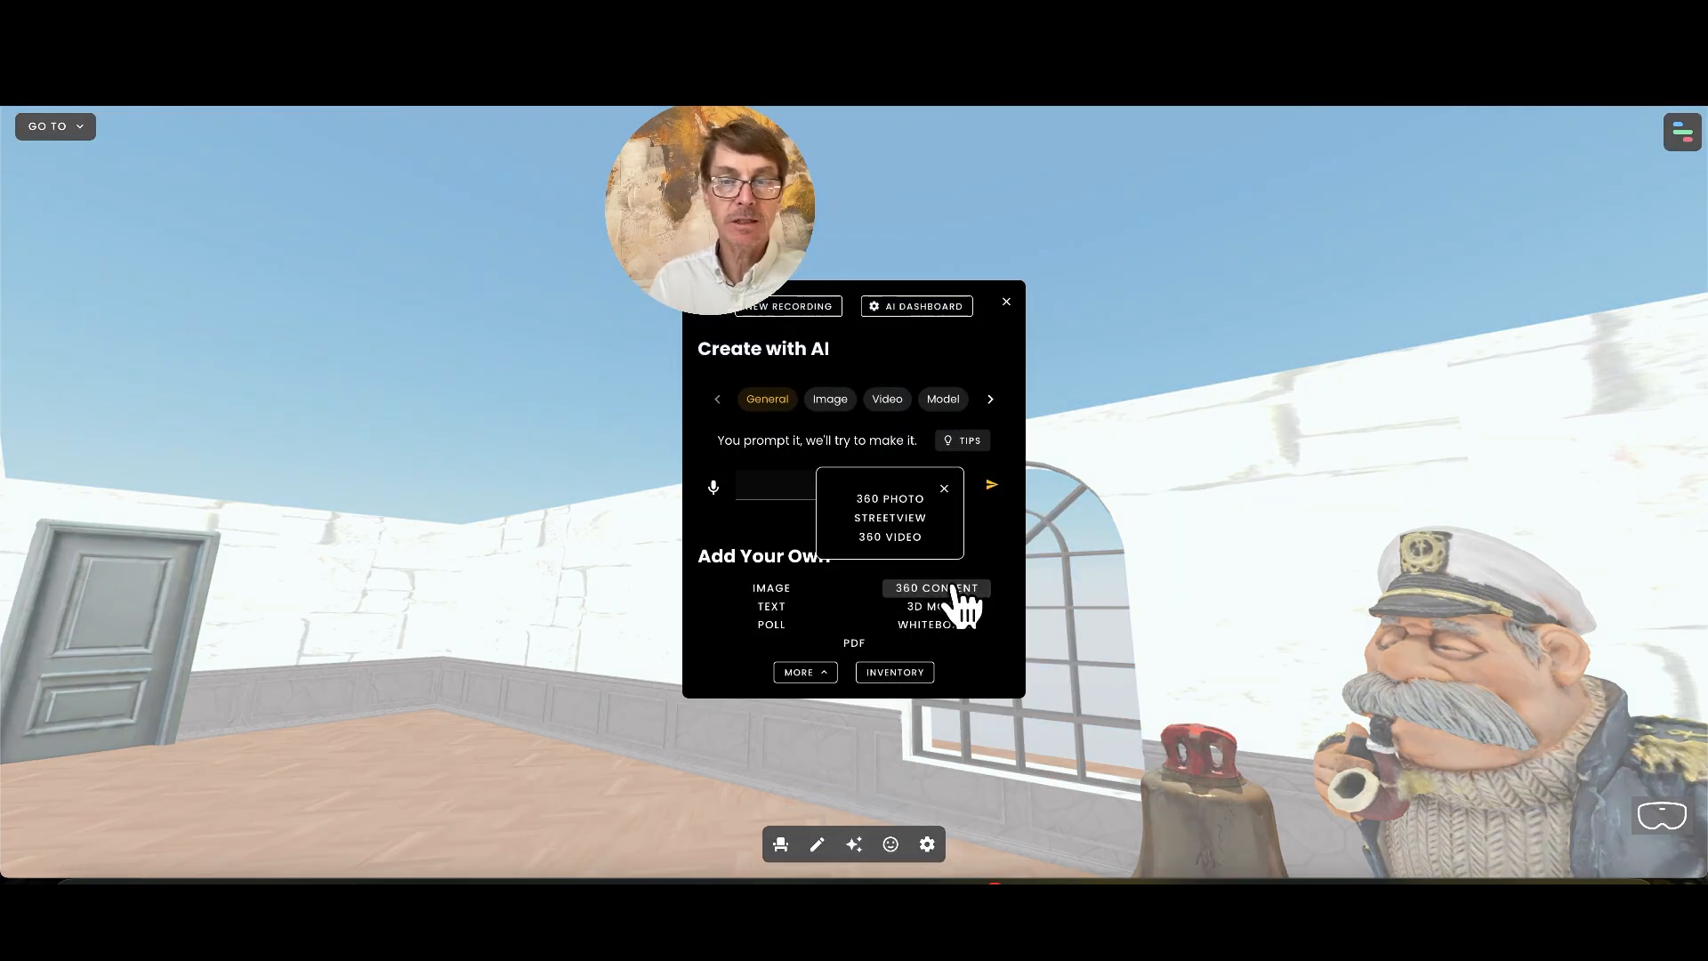
pyautogui.click(900, 498)
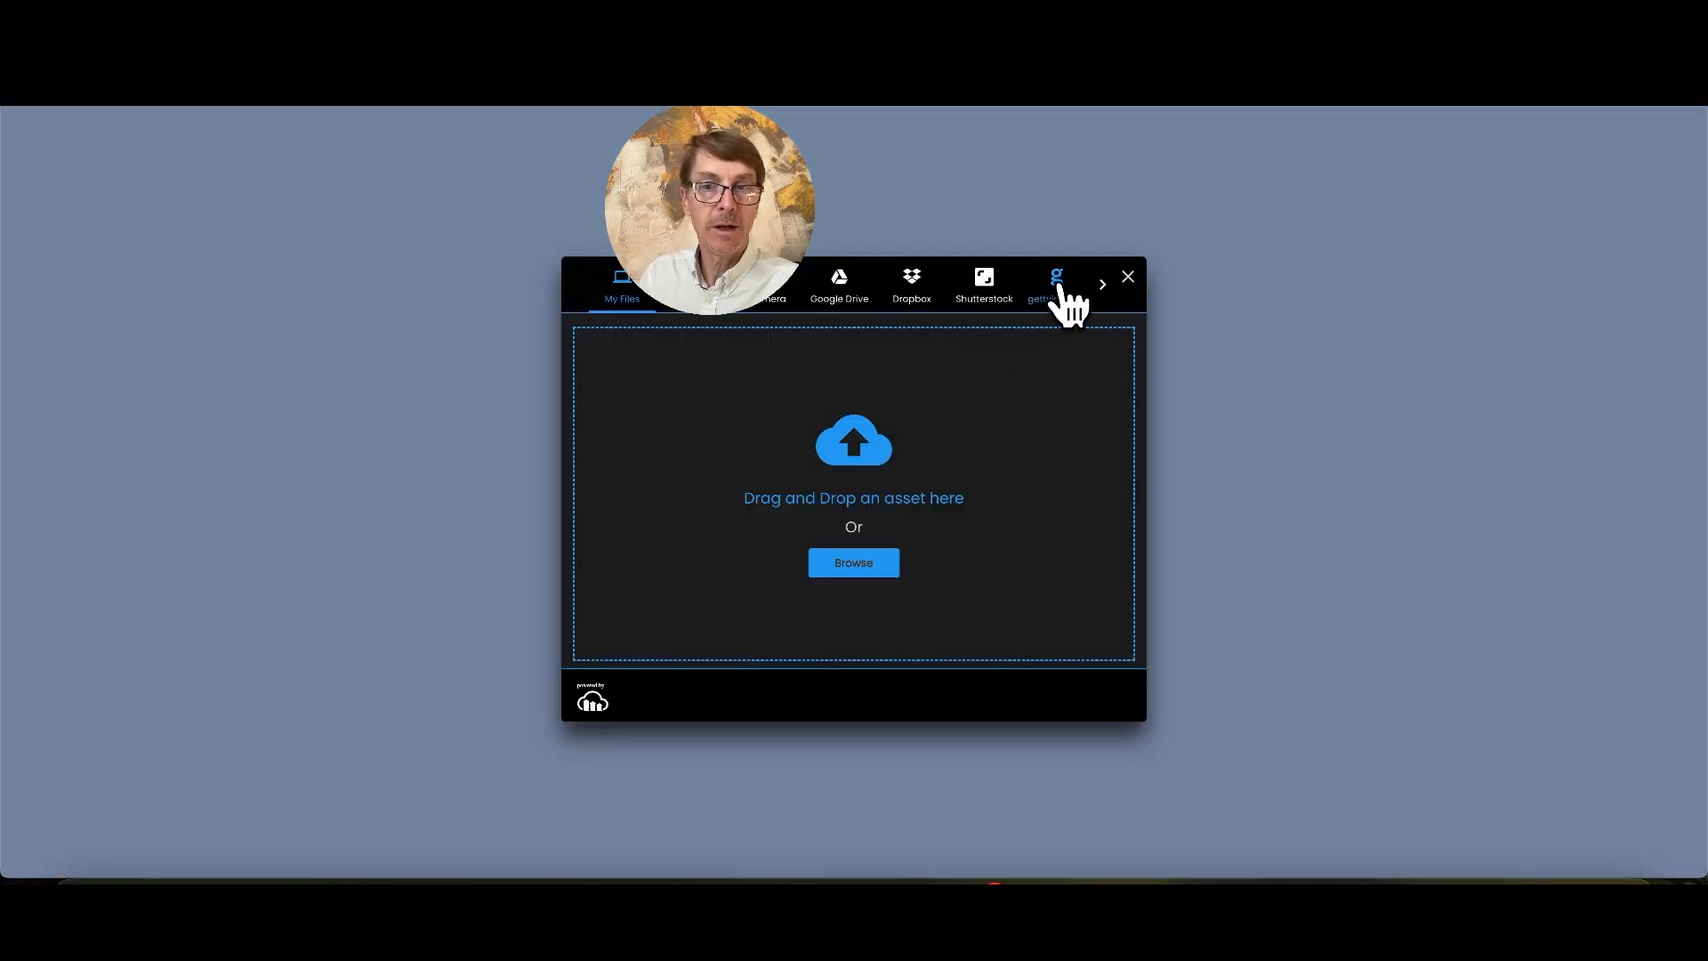
pyautogui.click(1108, 289)
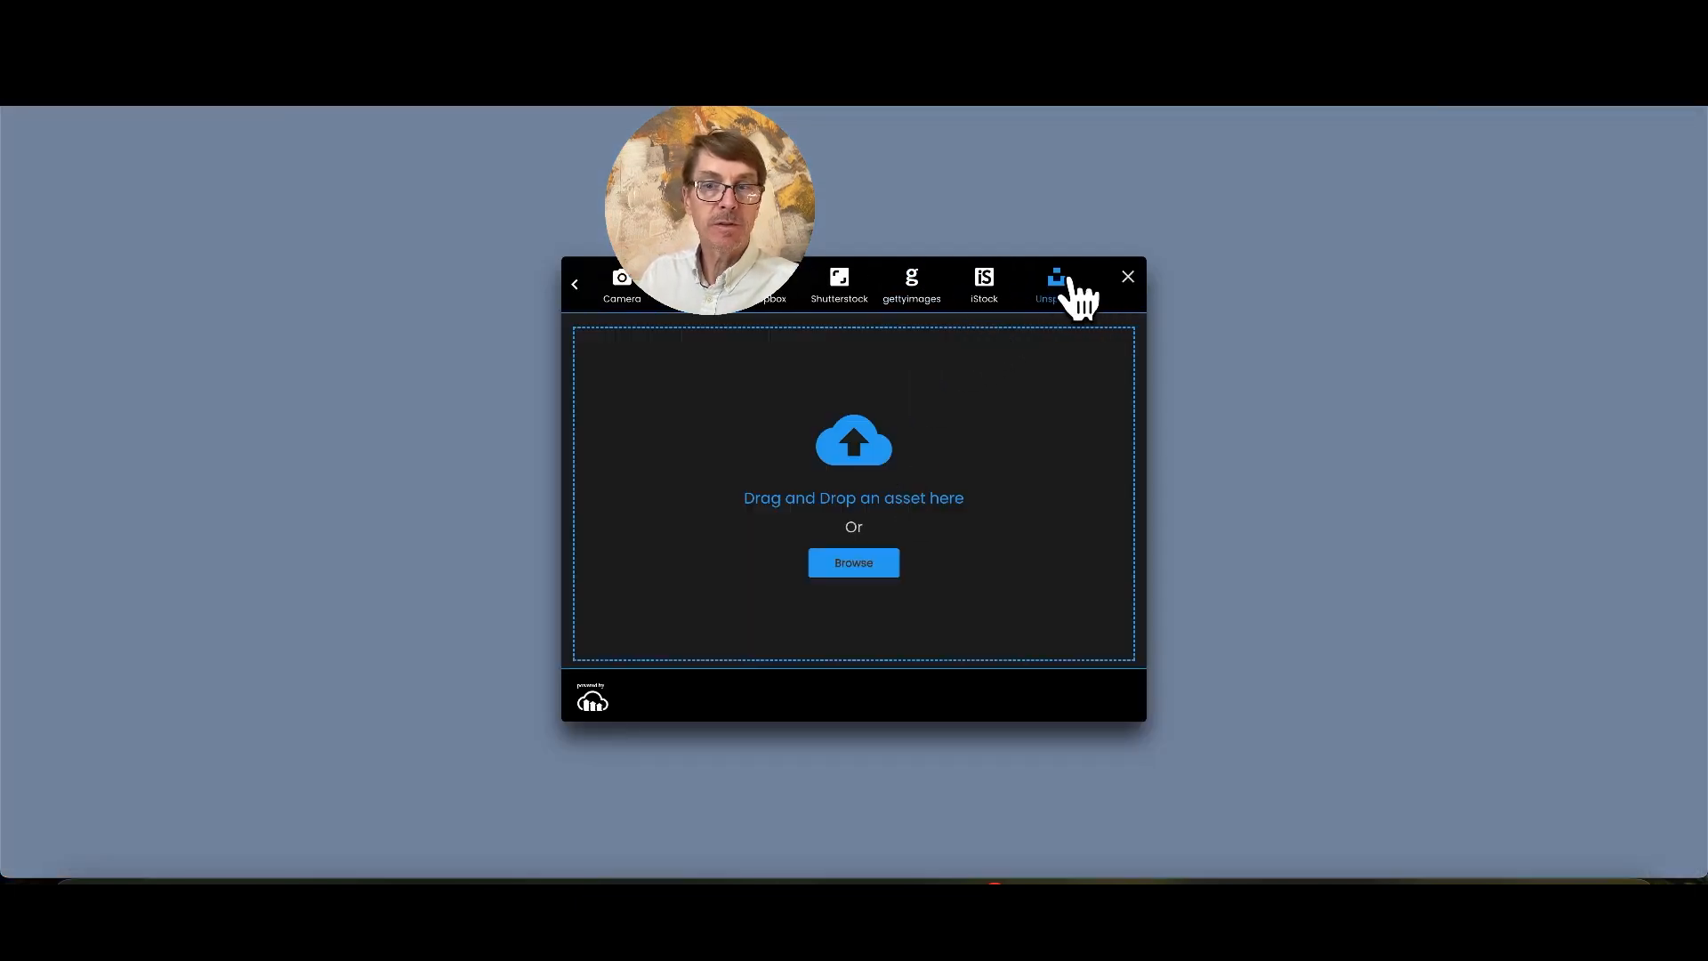
pyautogui.click(1072, 289)
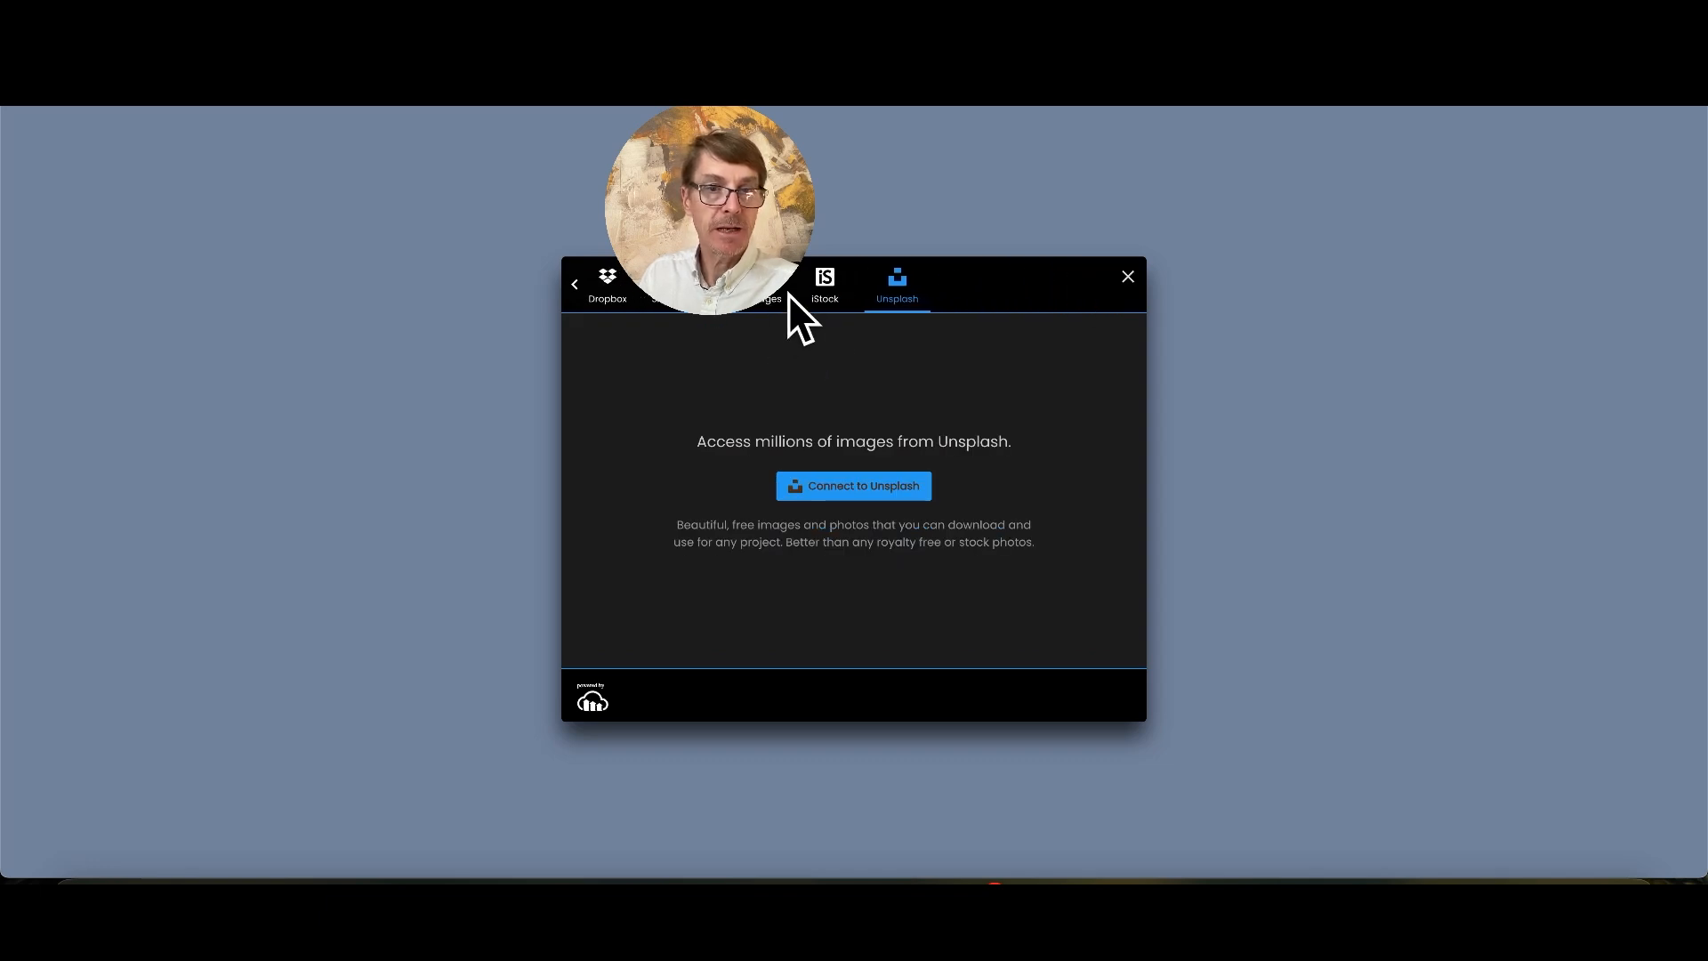
pyautogui.click(574, 285)
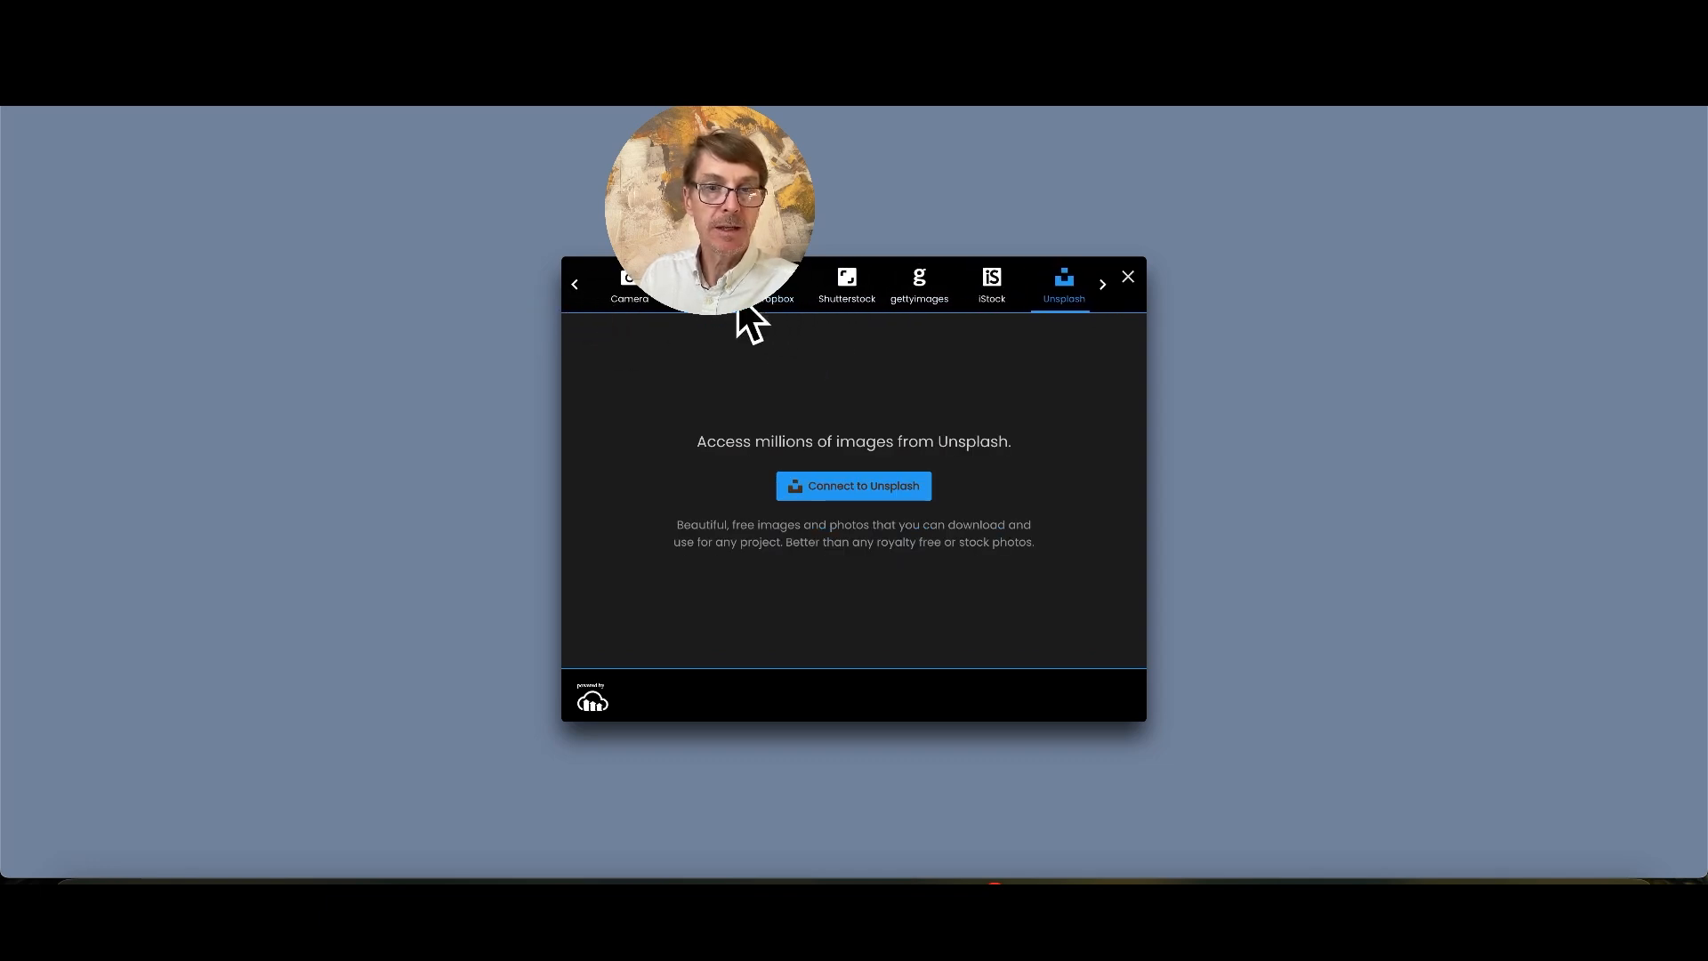
pyautogui.click(576, 283)
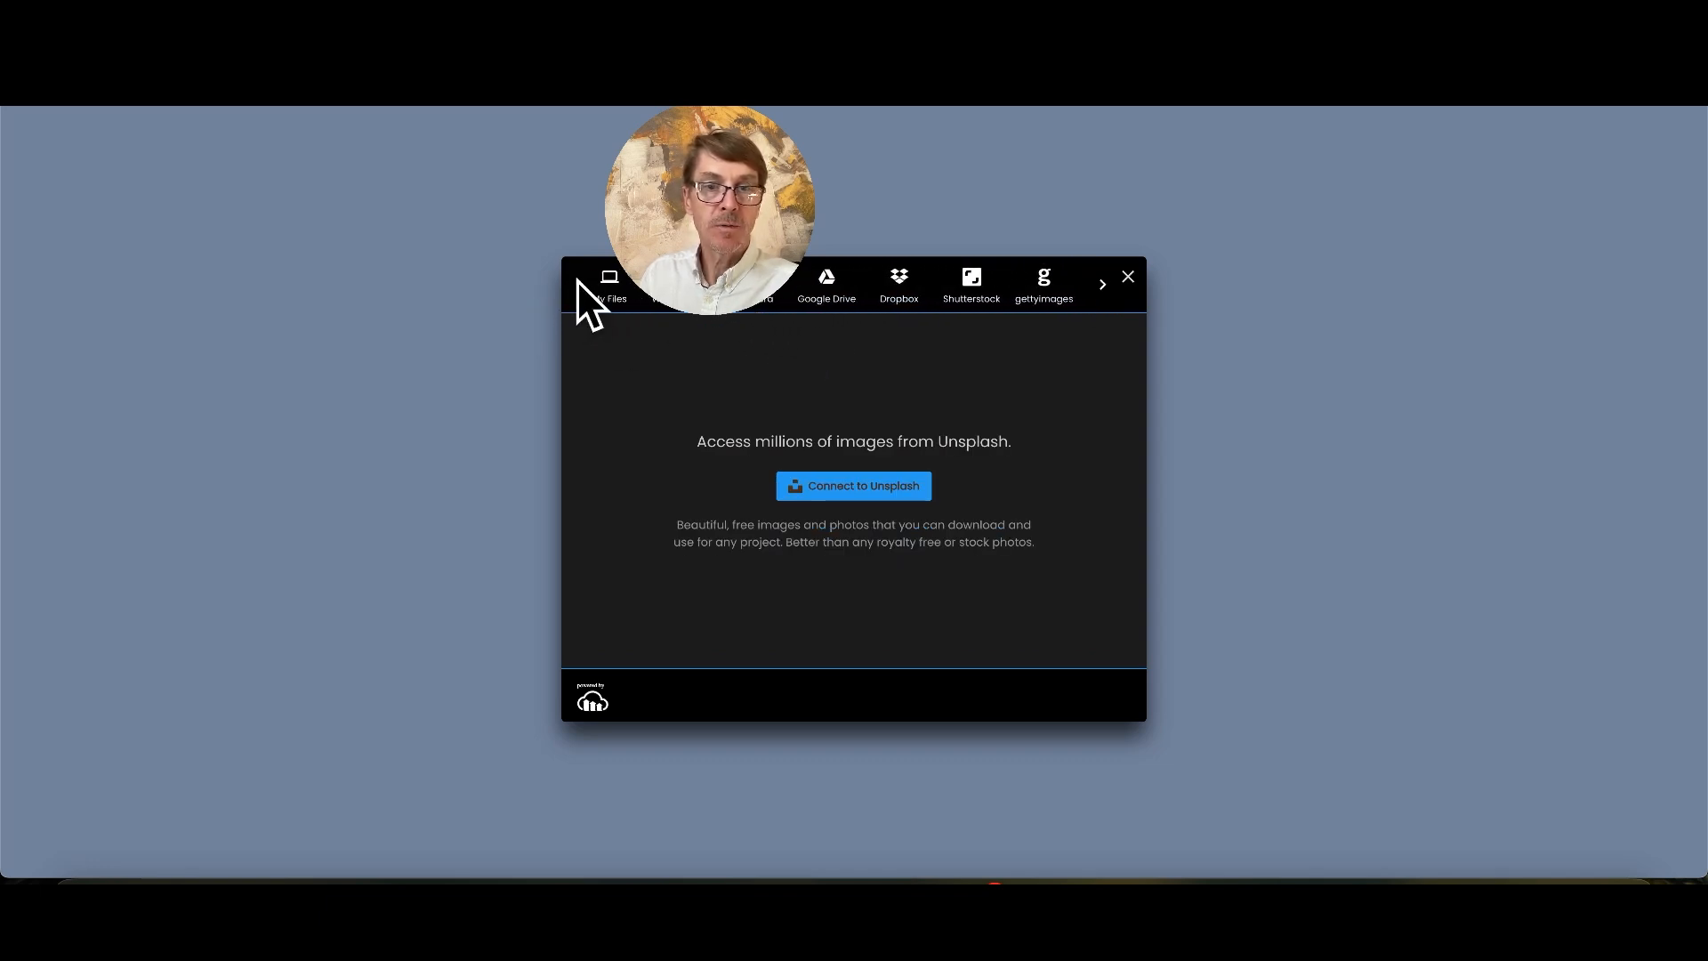
pyautogui.click(995, 304)
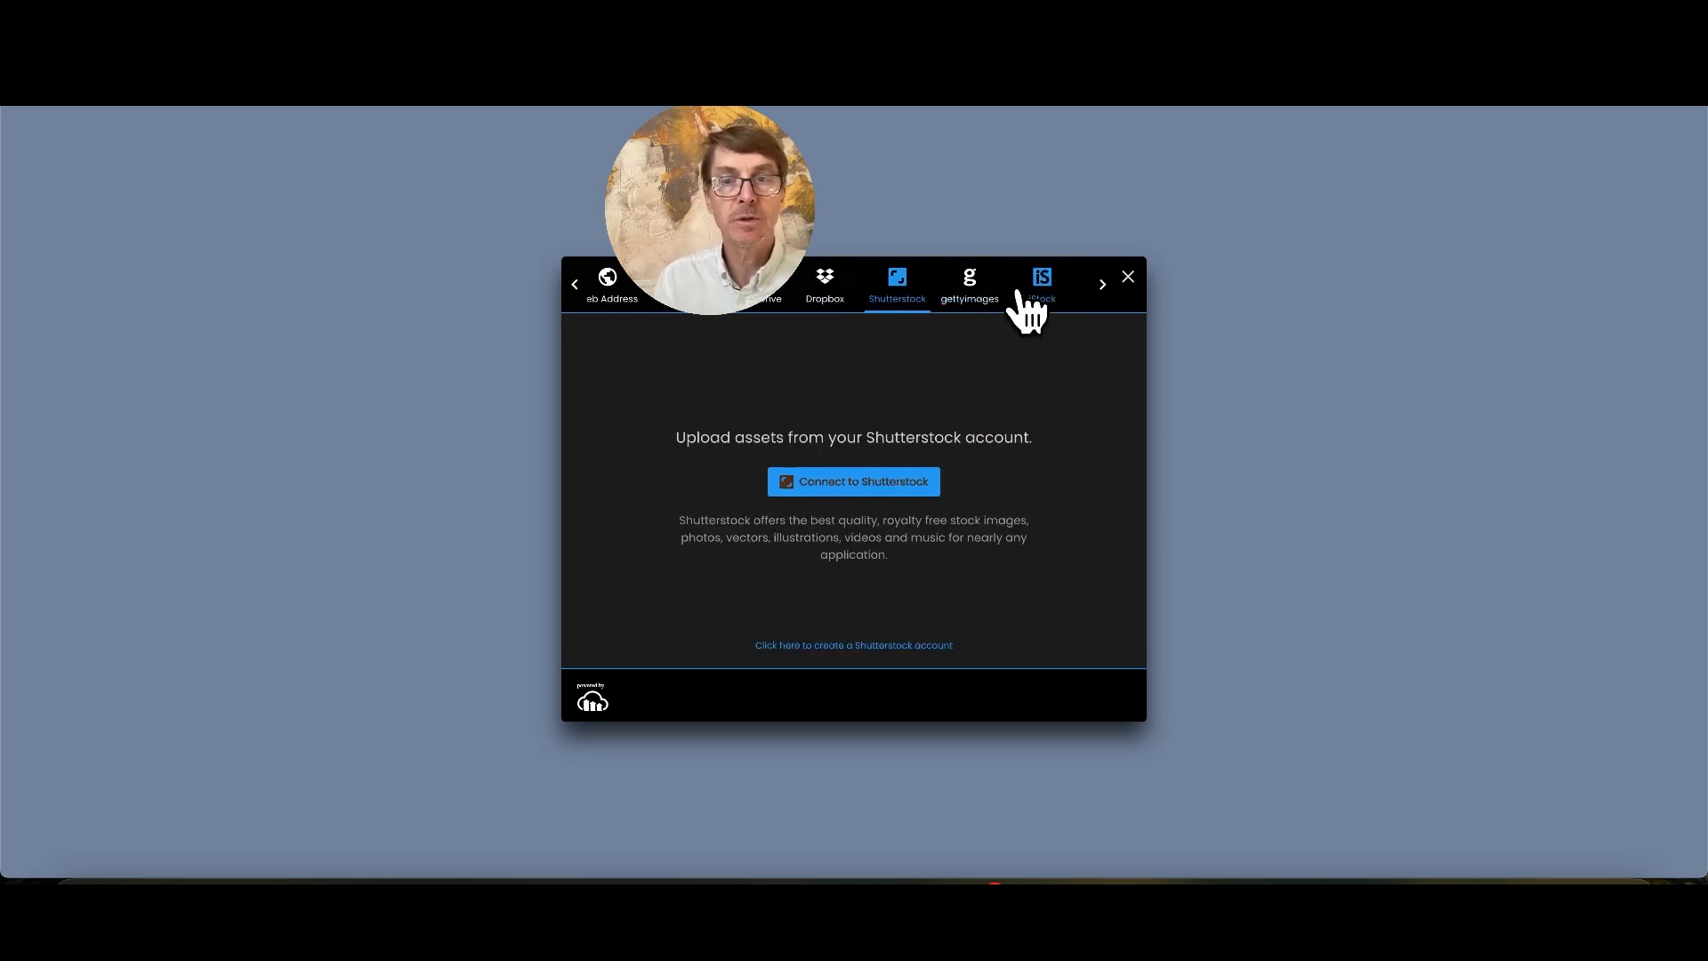
pyautogui.click(575, 284)
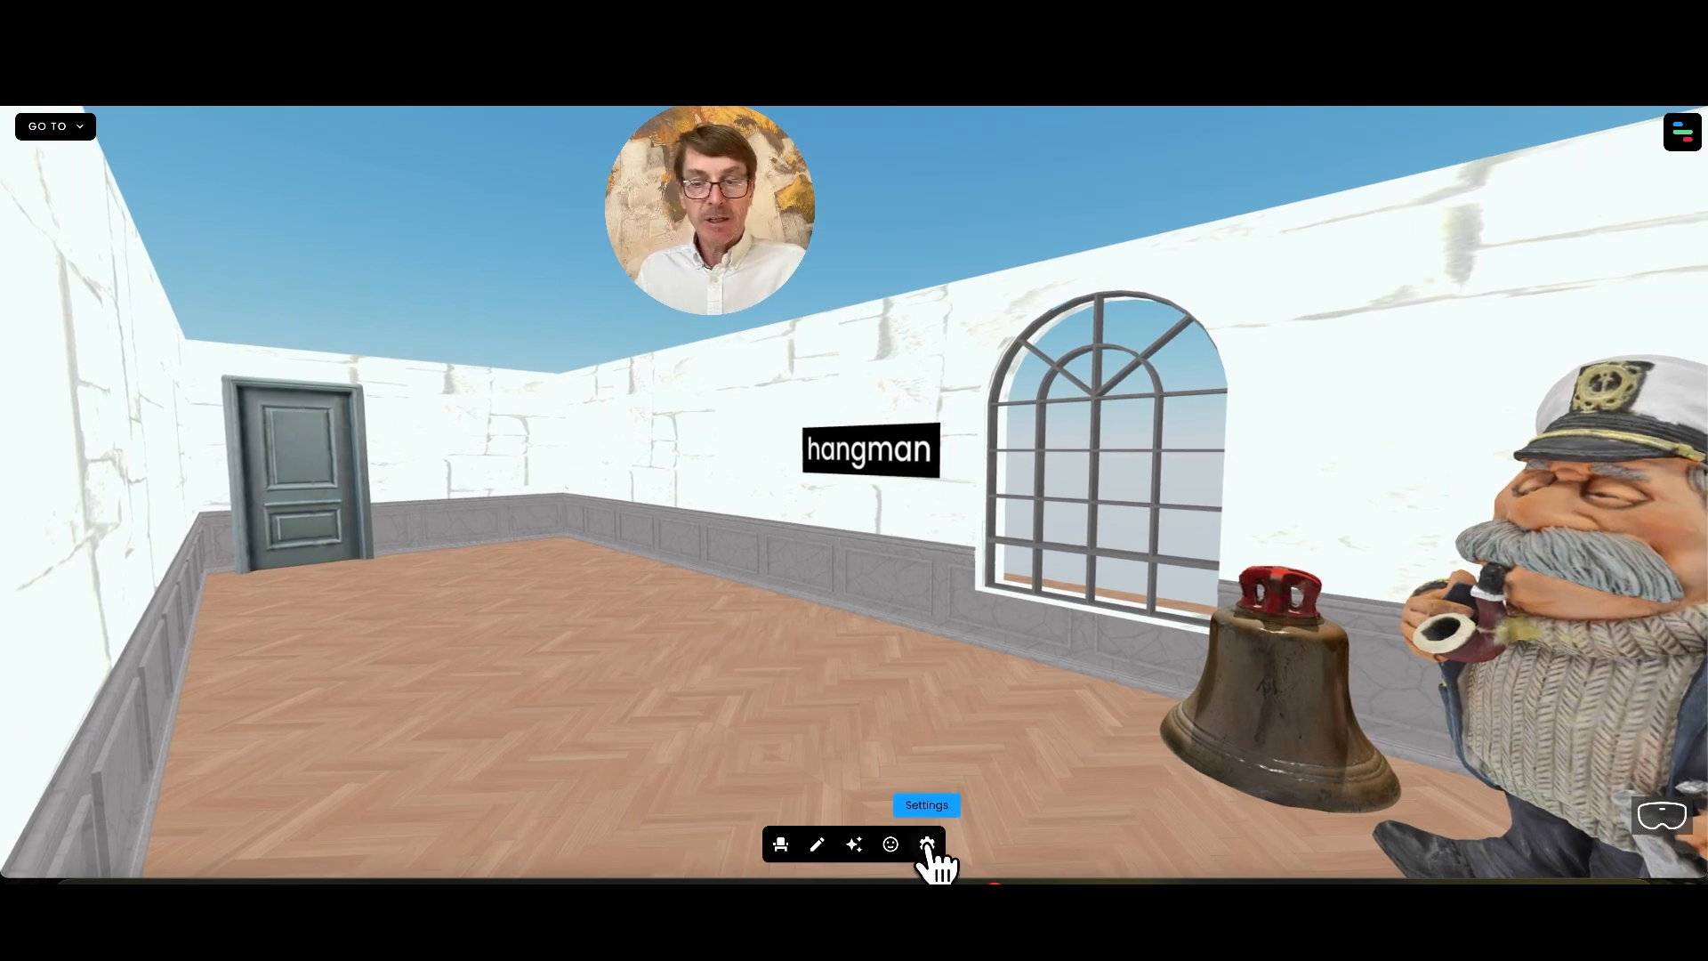
# In Edit Mode, raise the ocean photosphere above the wall to a y position of about 4.011.
pyautogui.click(929, 848)
pyautogui.click(928, 845)
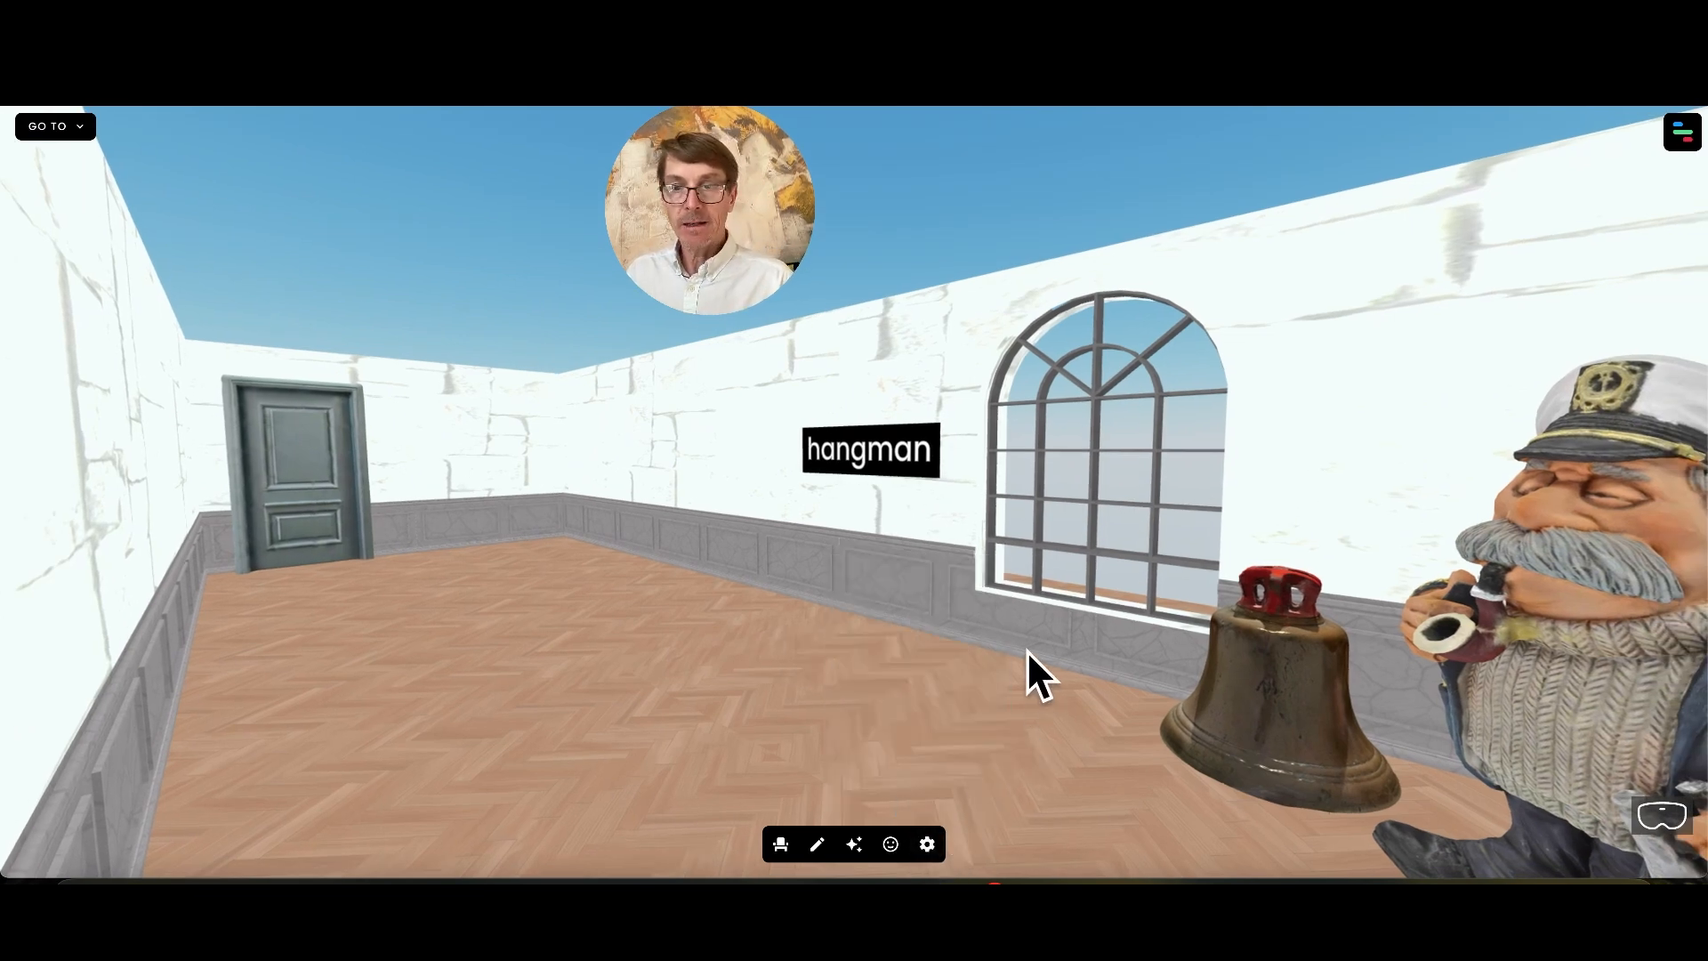
pyautogui.click(817, 847)
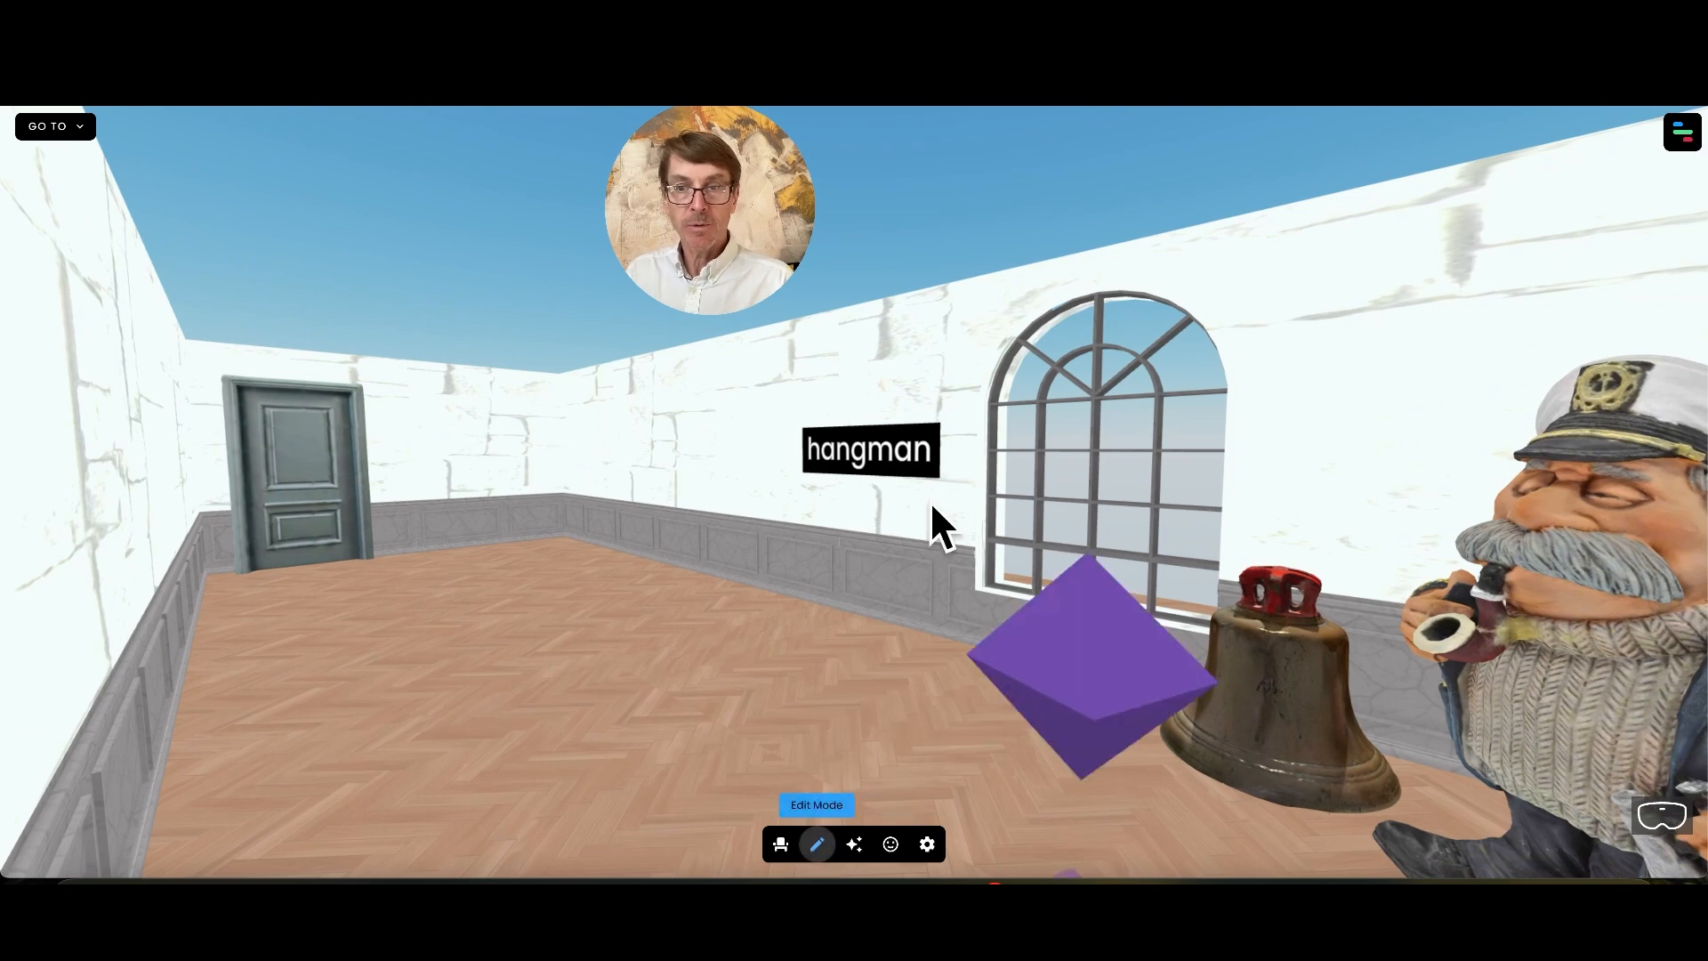
pyautogui.click(906, 414)
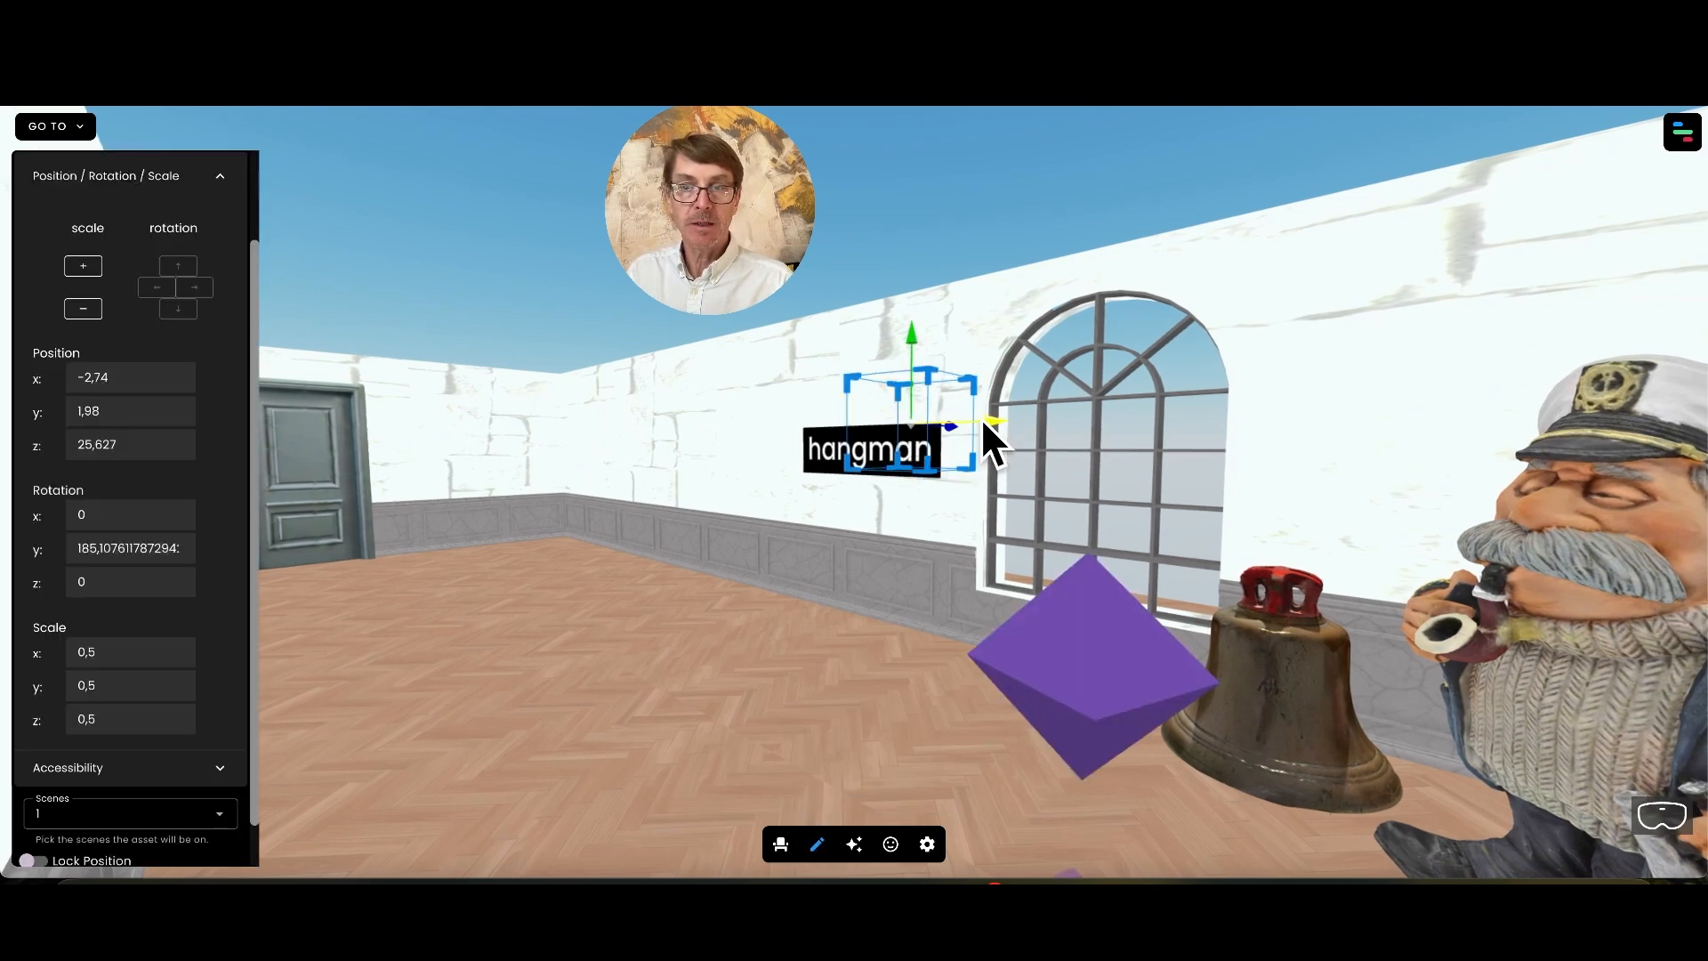
pyautogui.moveTo(910, 334); pyautogui.dragTo(893, 140)
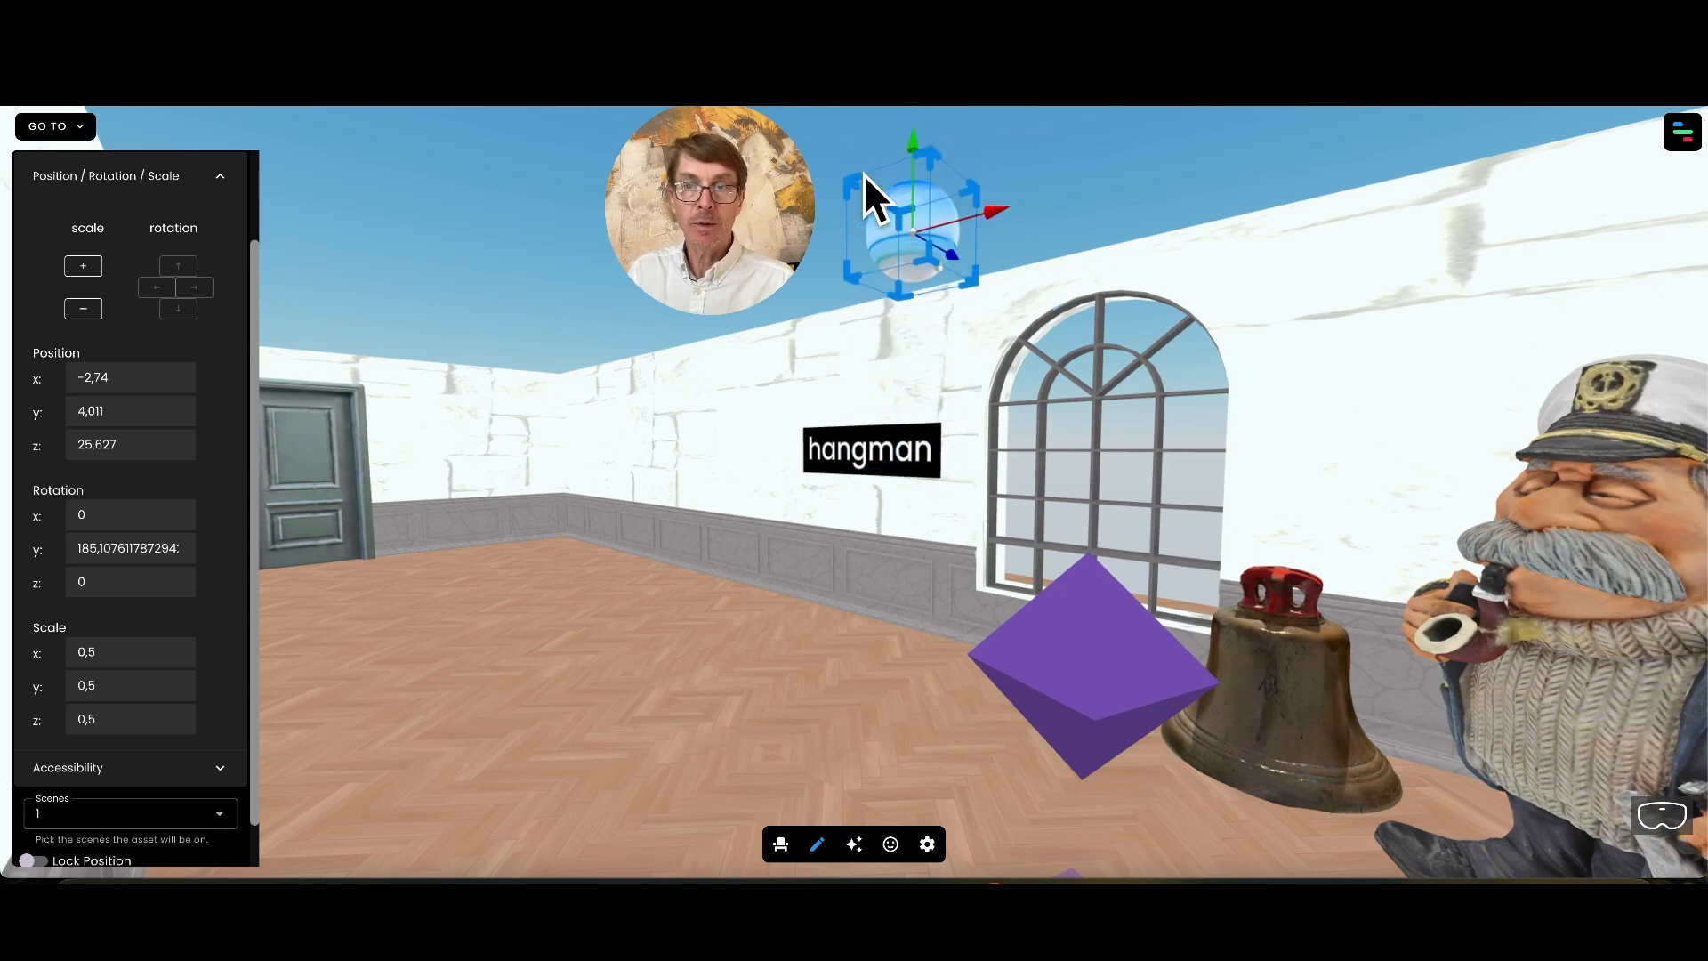
# Open the general Frame settings and turn off flying for the Frame.
pyautogui.click(927, 844)
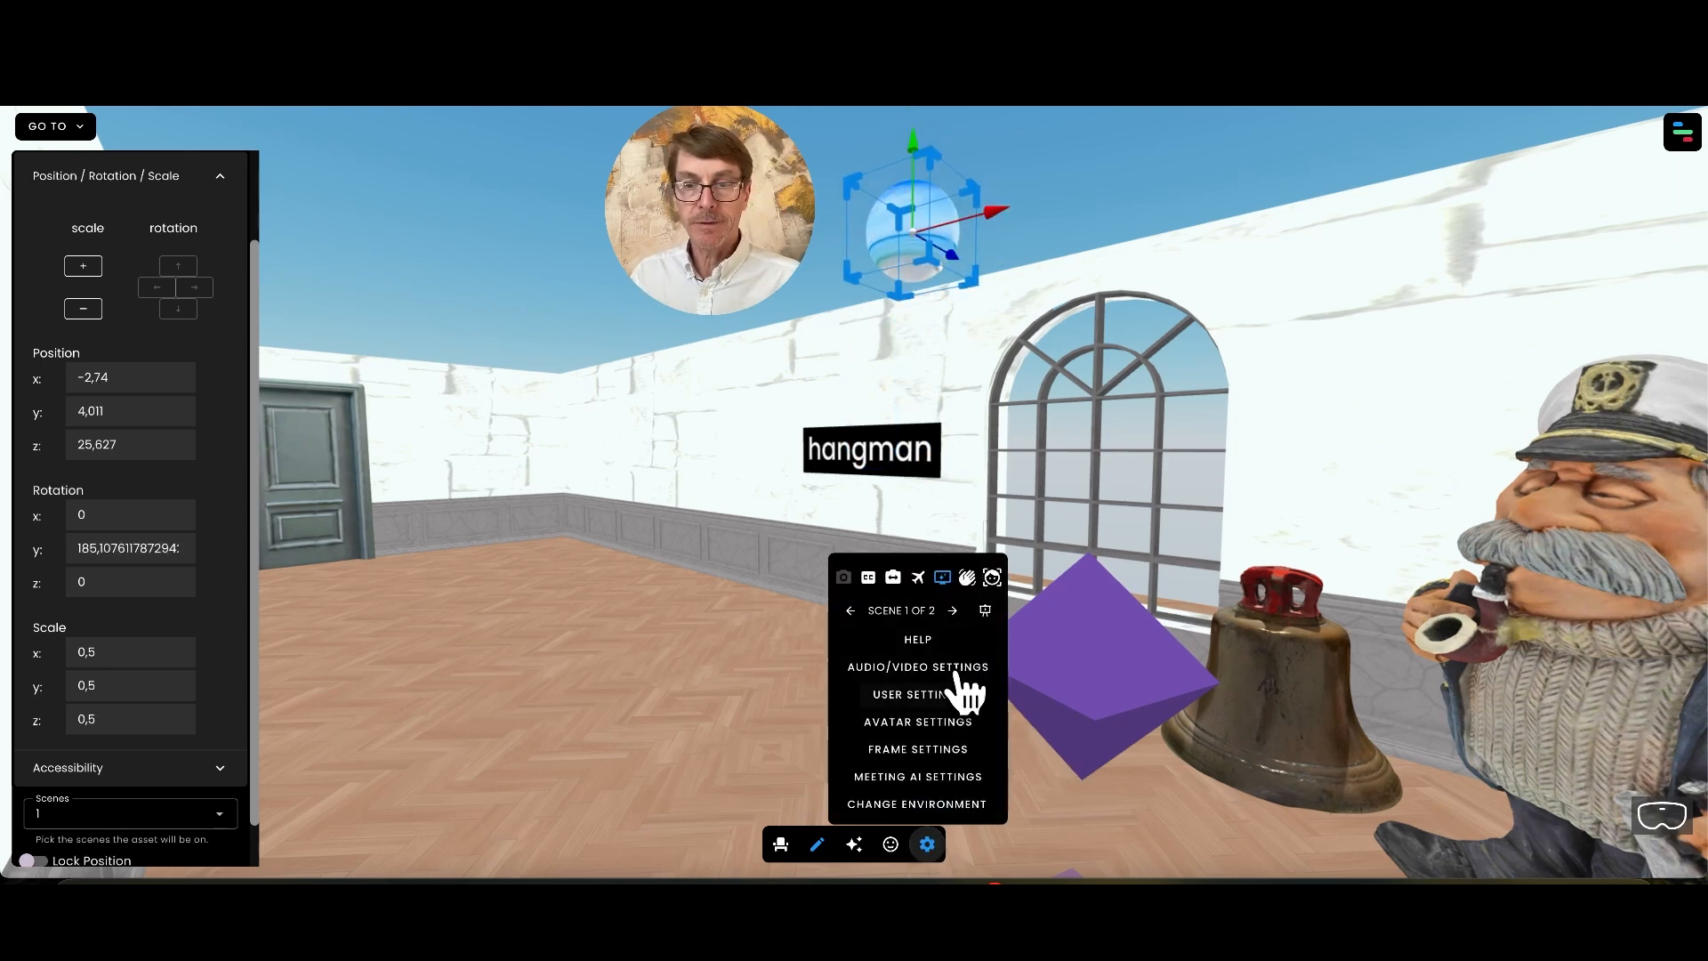
pyautogui.click(941, 752)
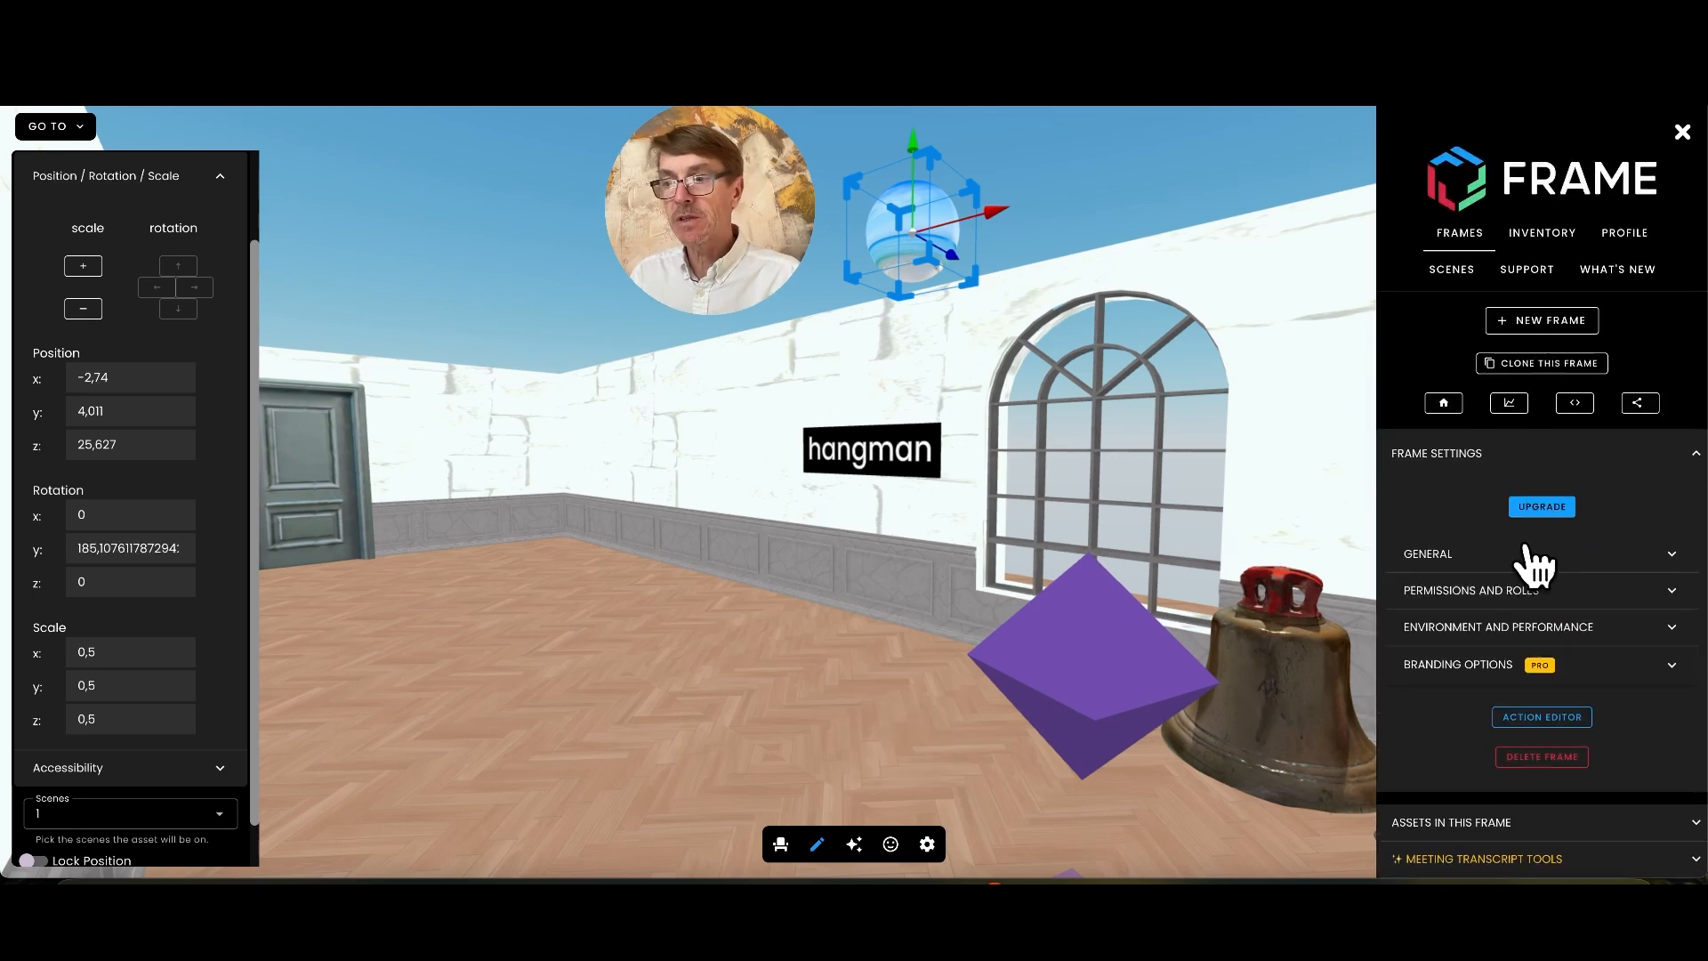
pyautogui.click(1456, 563)
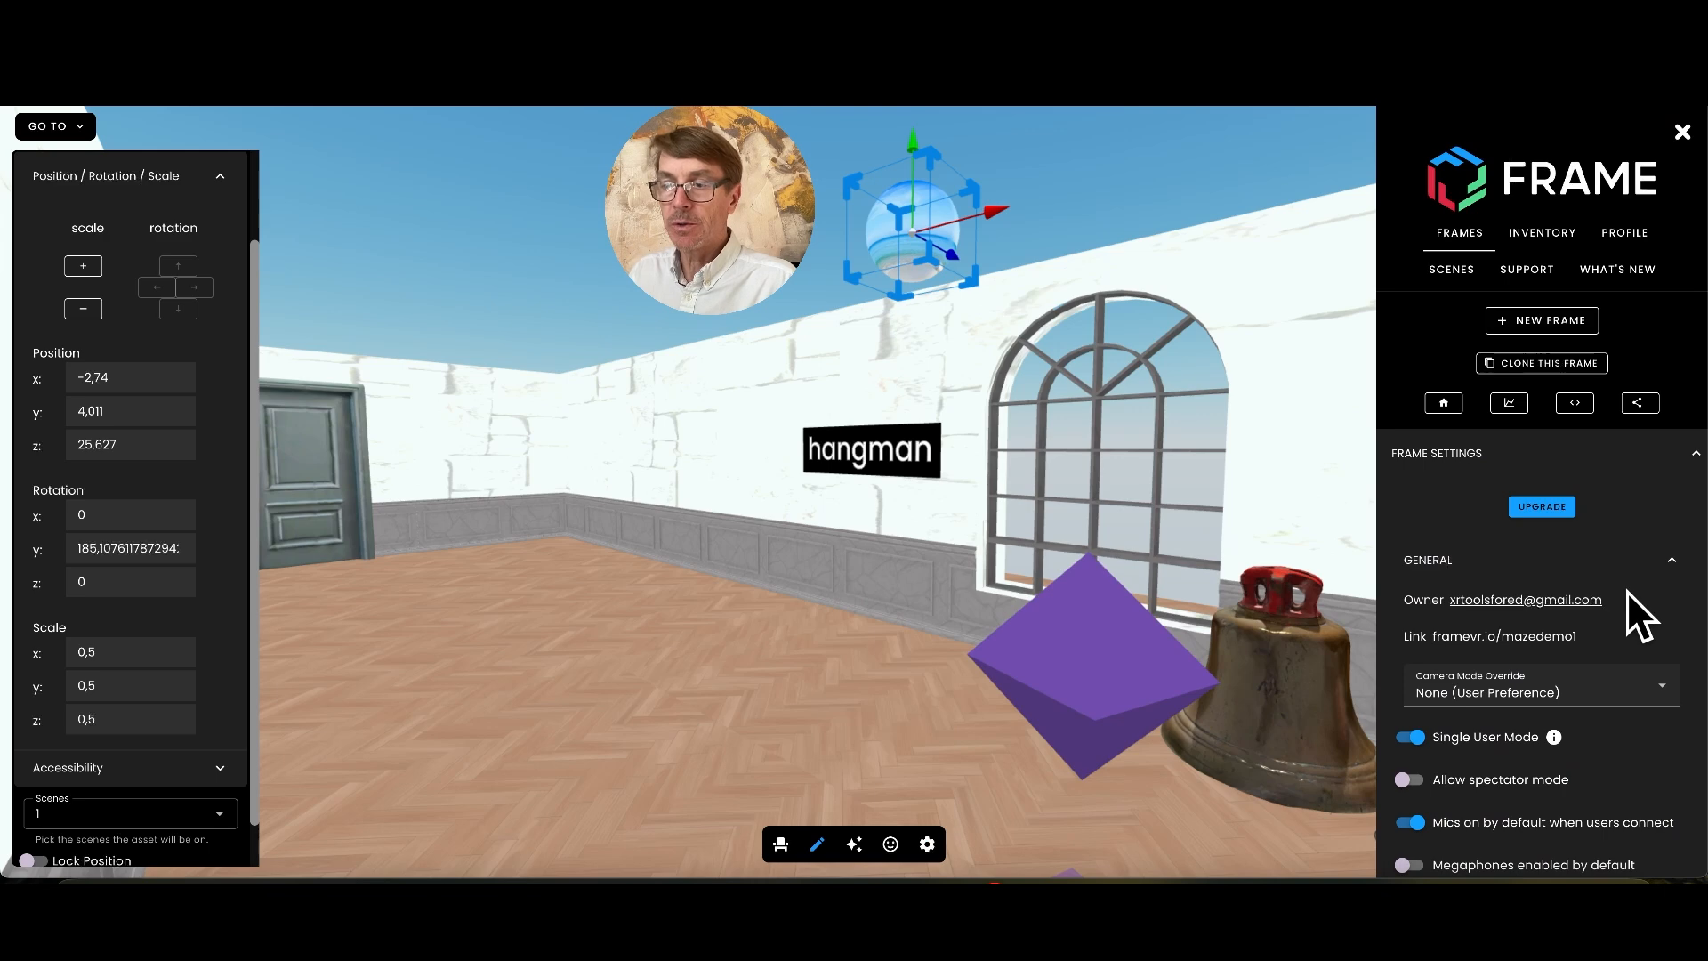
pyautogui.scroll(-5, 1626, 591)
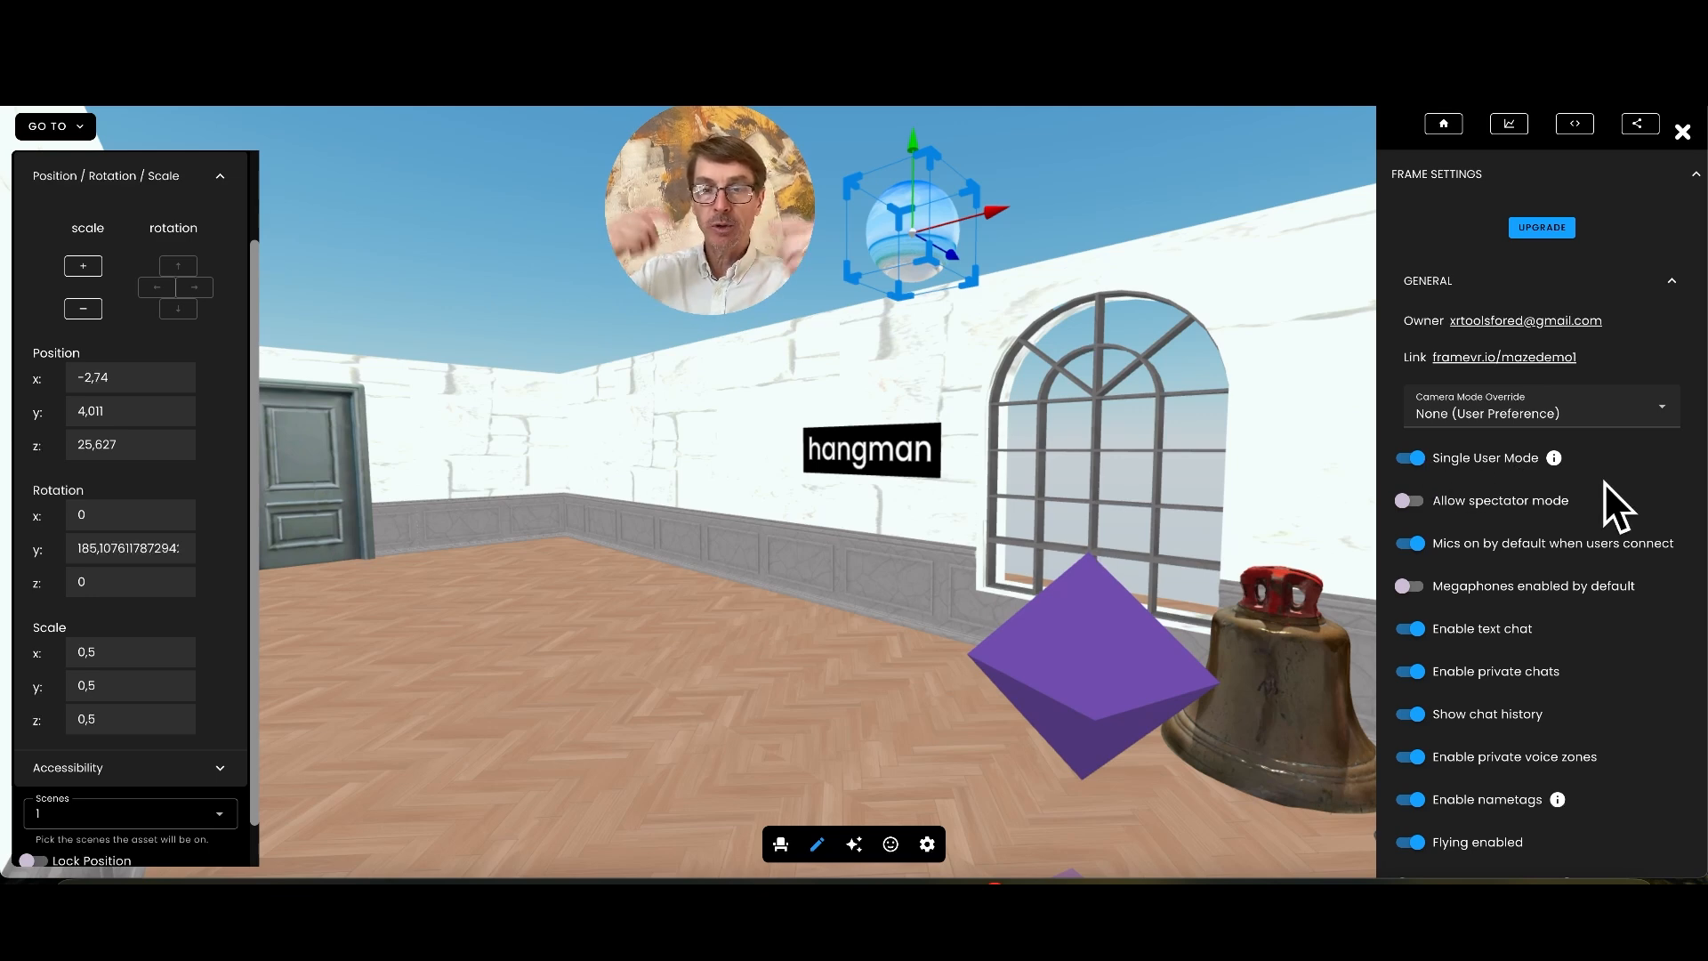
pyautogui.scroll(-3, 1518, 534)
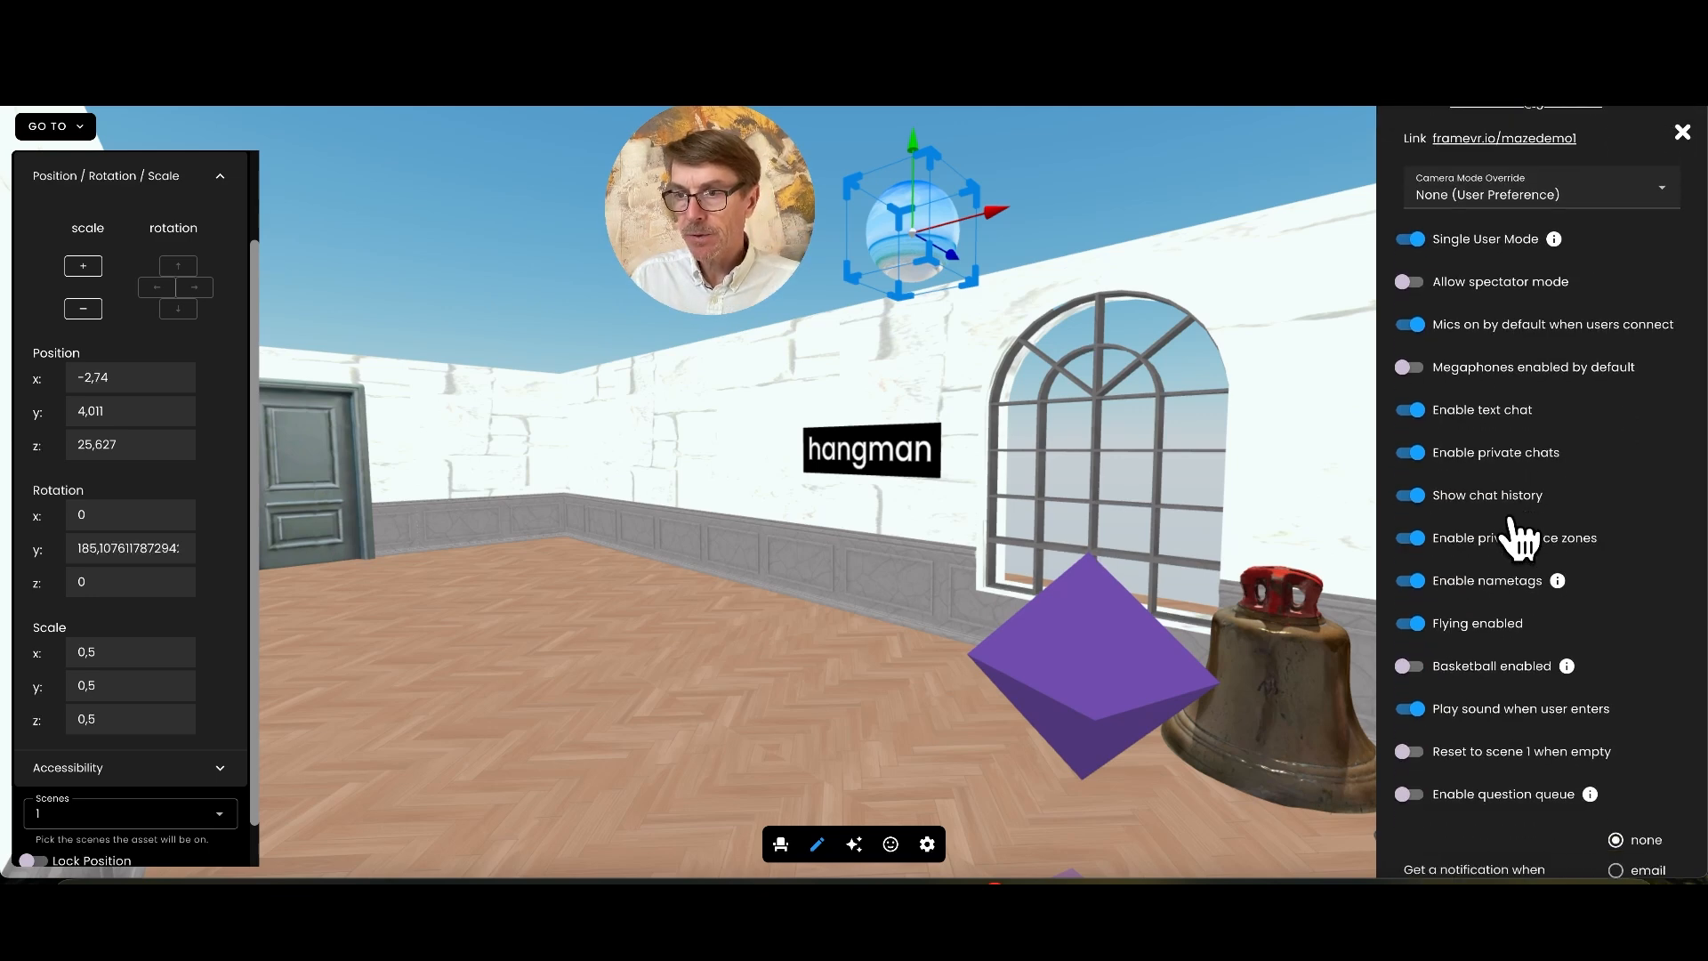
pyautogui.scroll(-1, 1518, 535)
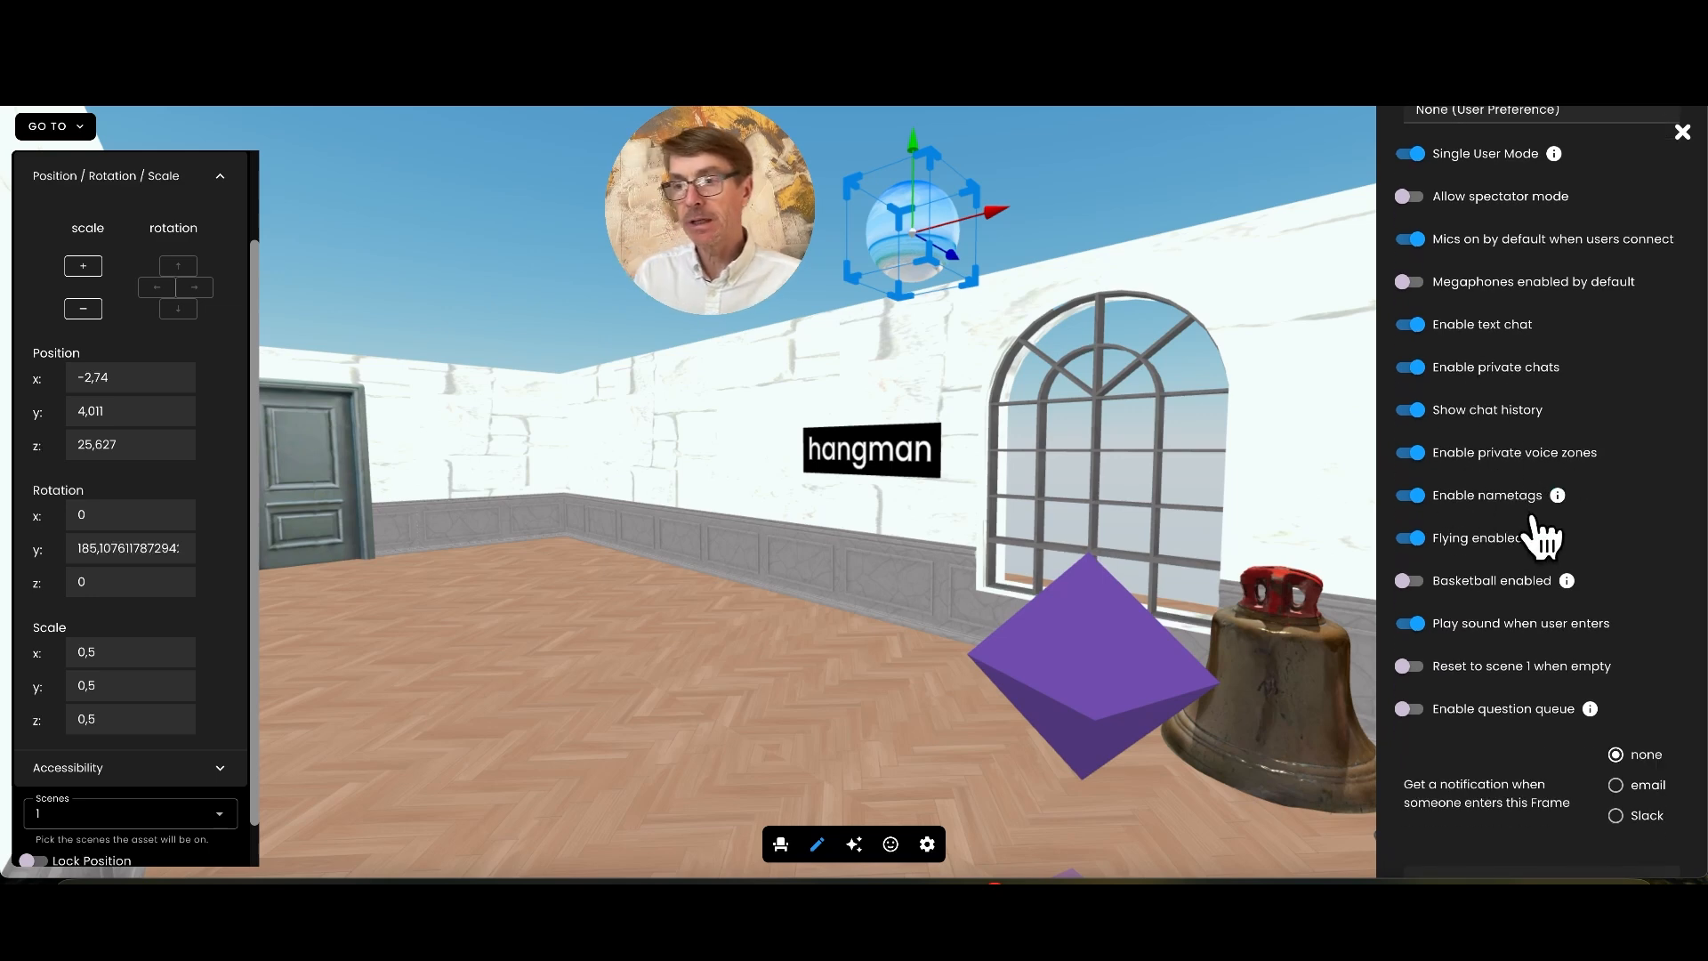
pyautogui.click(1408, 539)
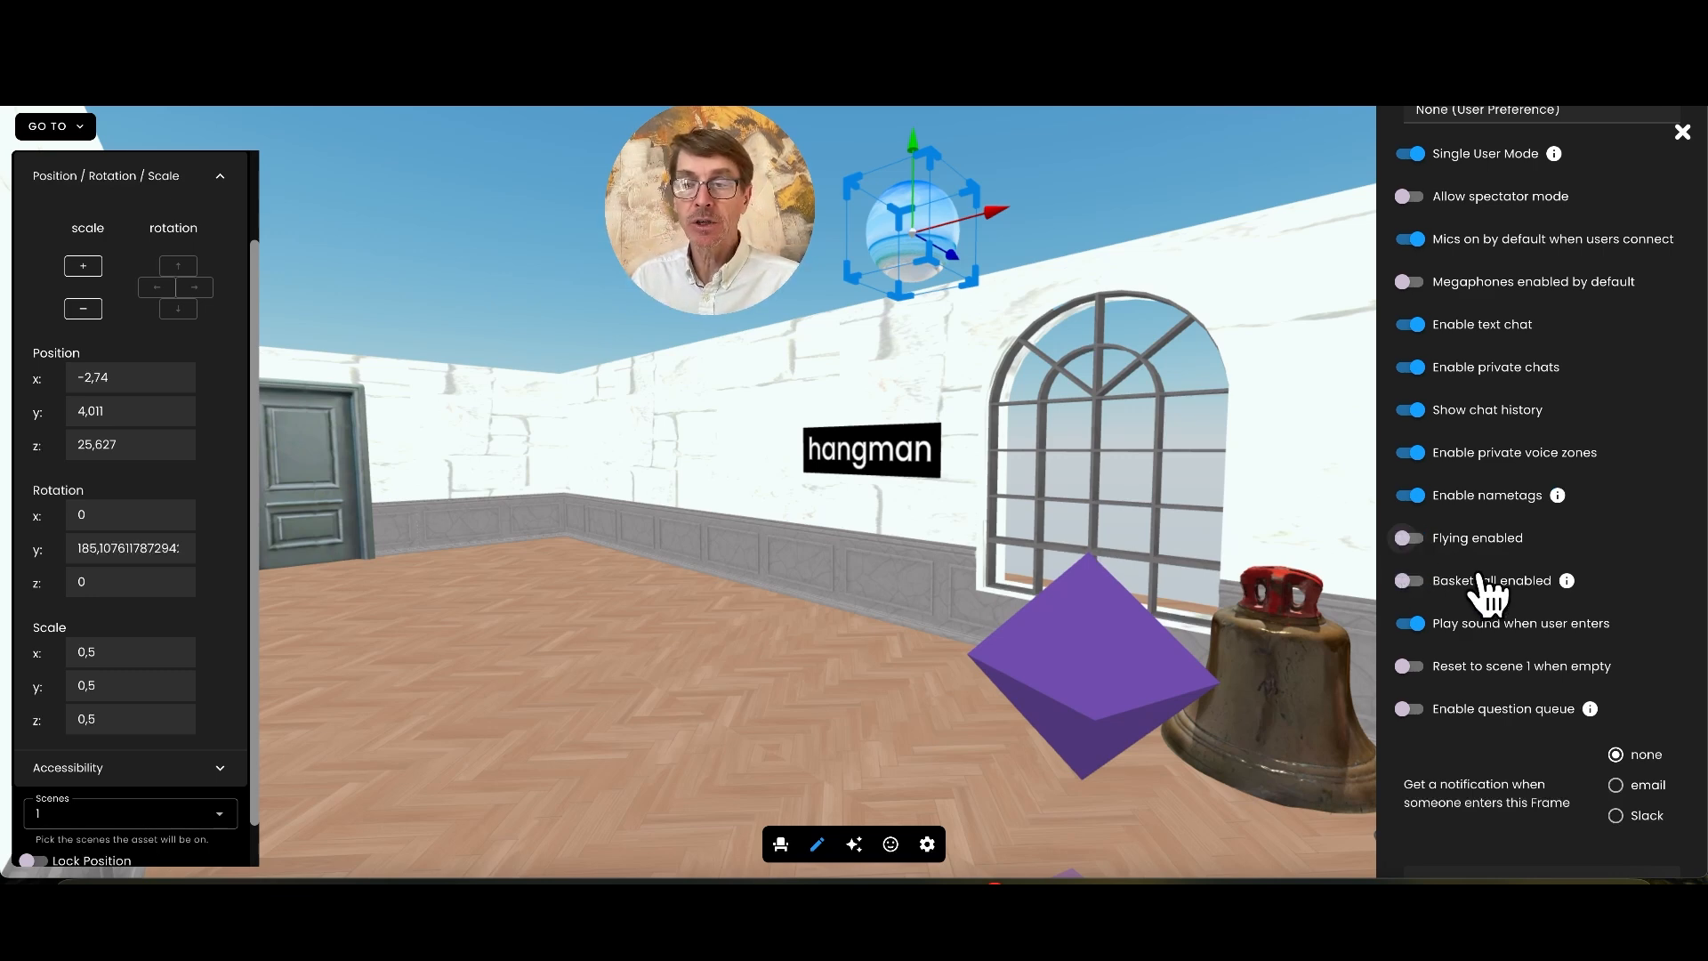
# Examine the remaining general settings, including the entry sound, scene reset, question queue, entry notification and description.
pyautogui.scroll(-1, 1498, 552)
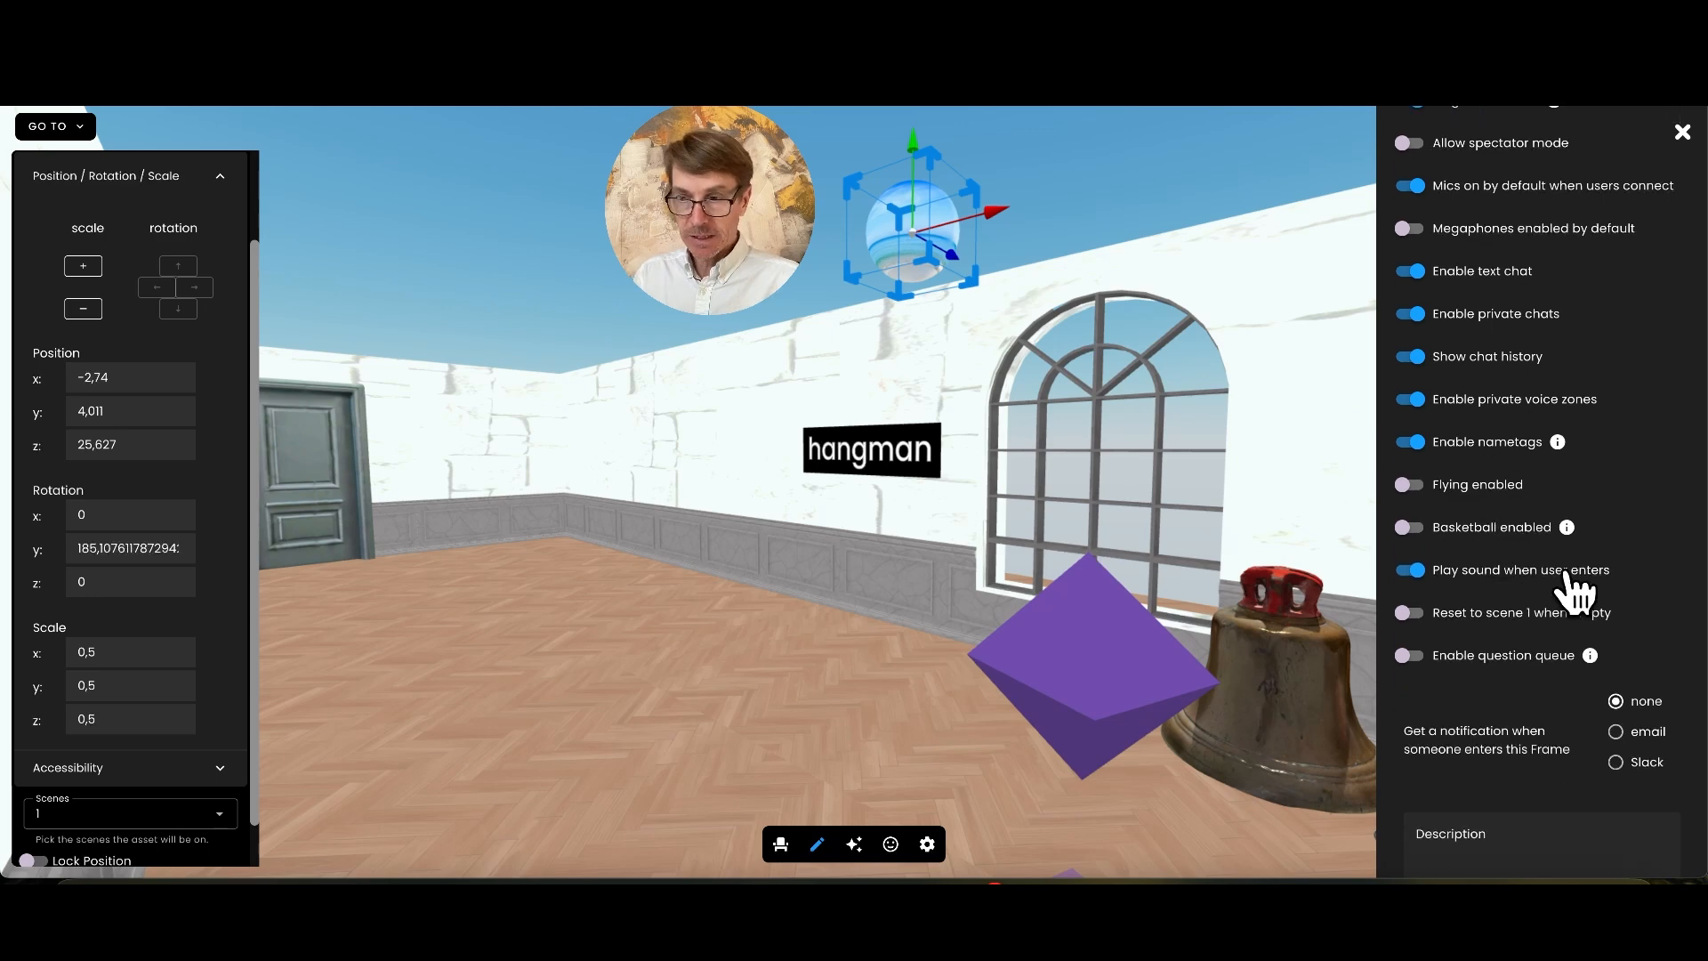
pyautogui.scroll(-1, 1547, 602)
pyautogui.scroll(-1, 1547, 602)
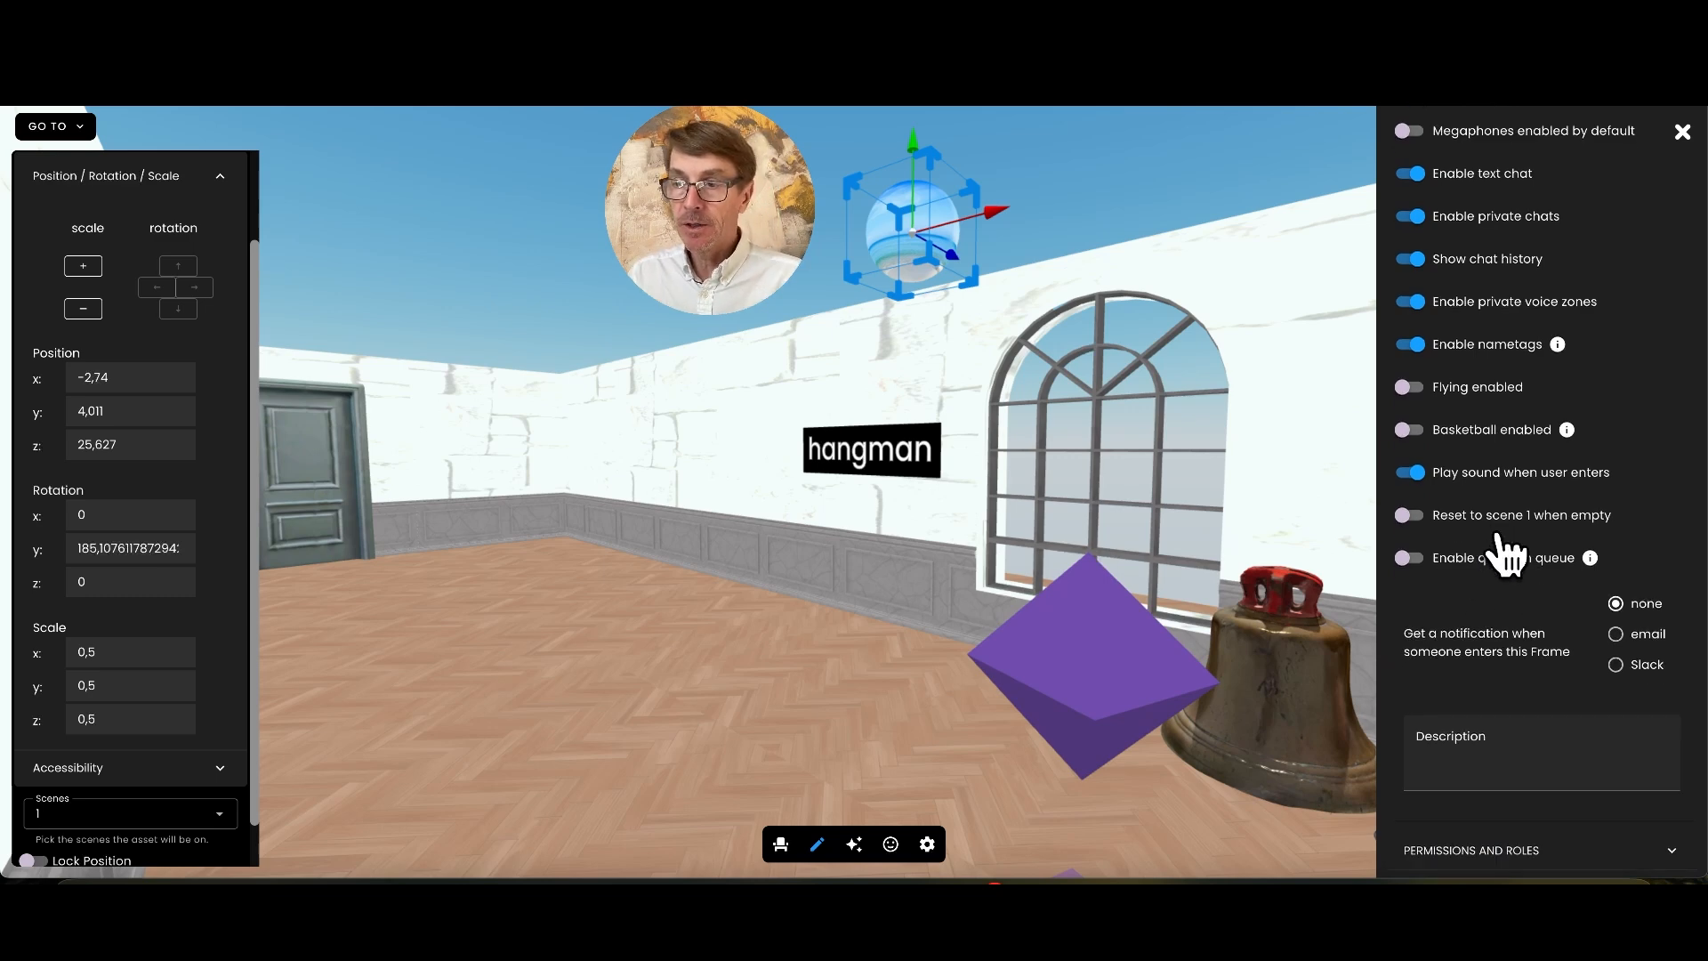
pyautogui.scroll(-1, 1501, 551)
pyautogui.scroll(-1, 1503, 554)
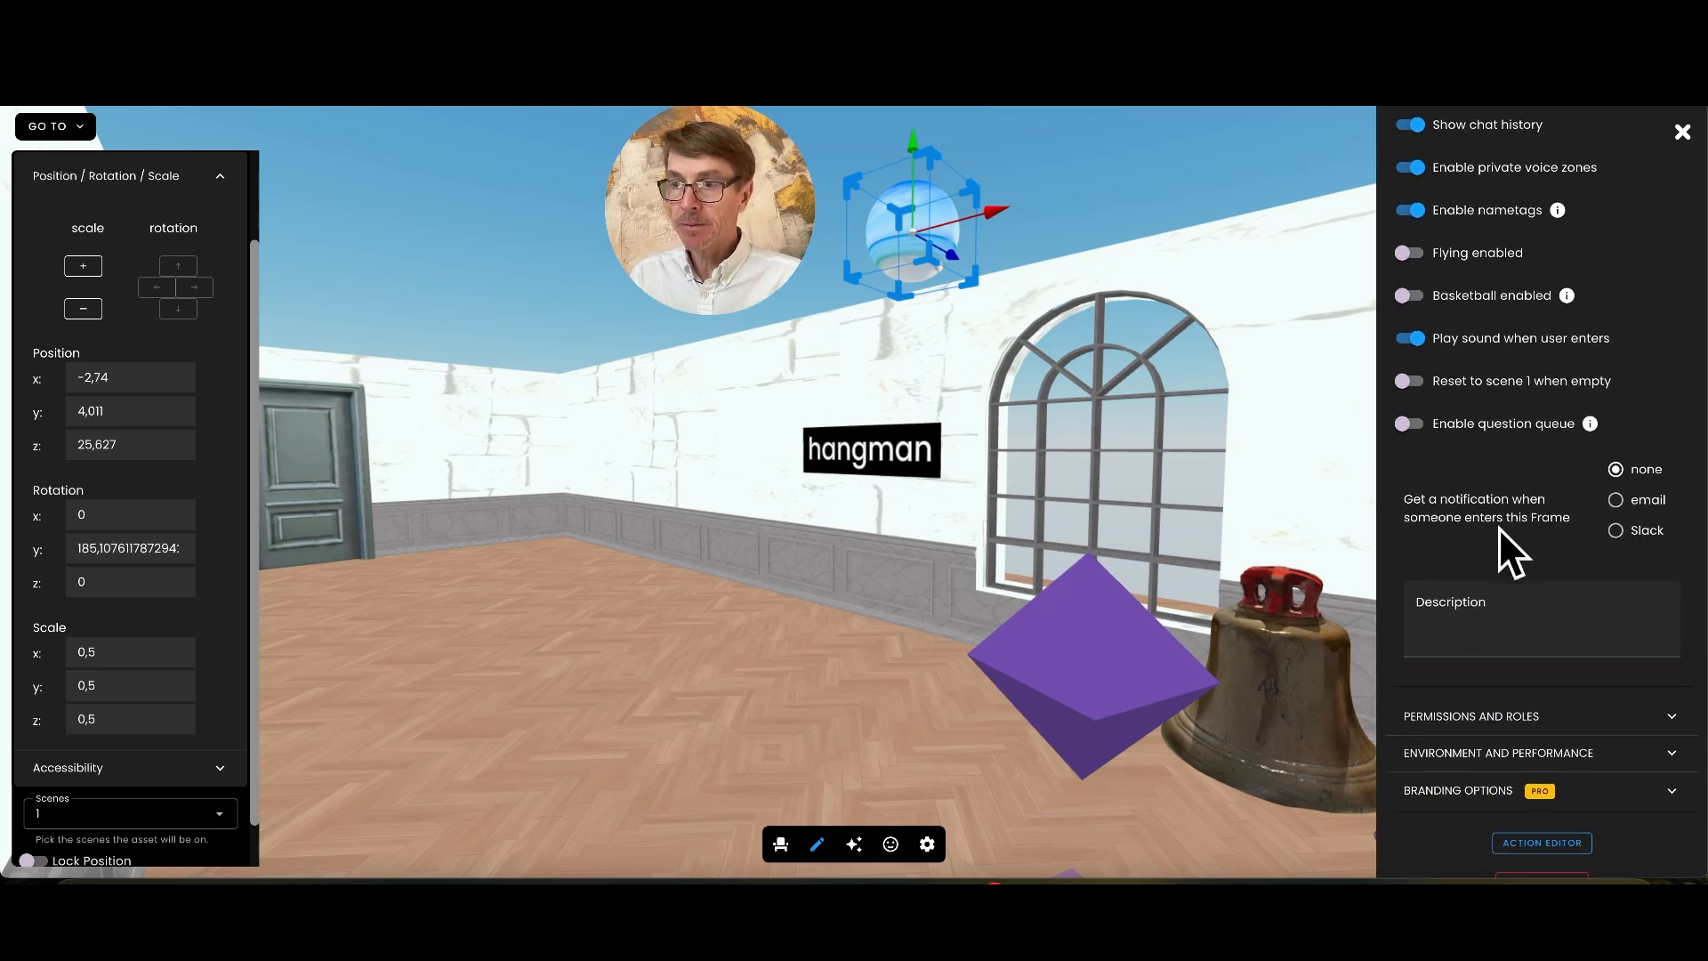
pyautogui.scroll(-2, 1503, 548)
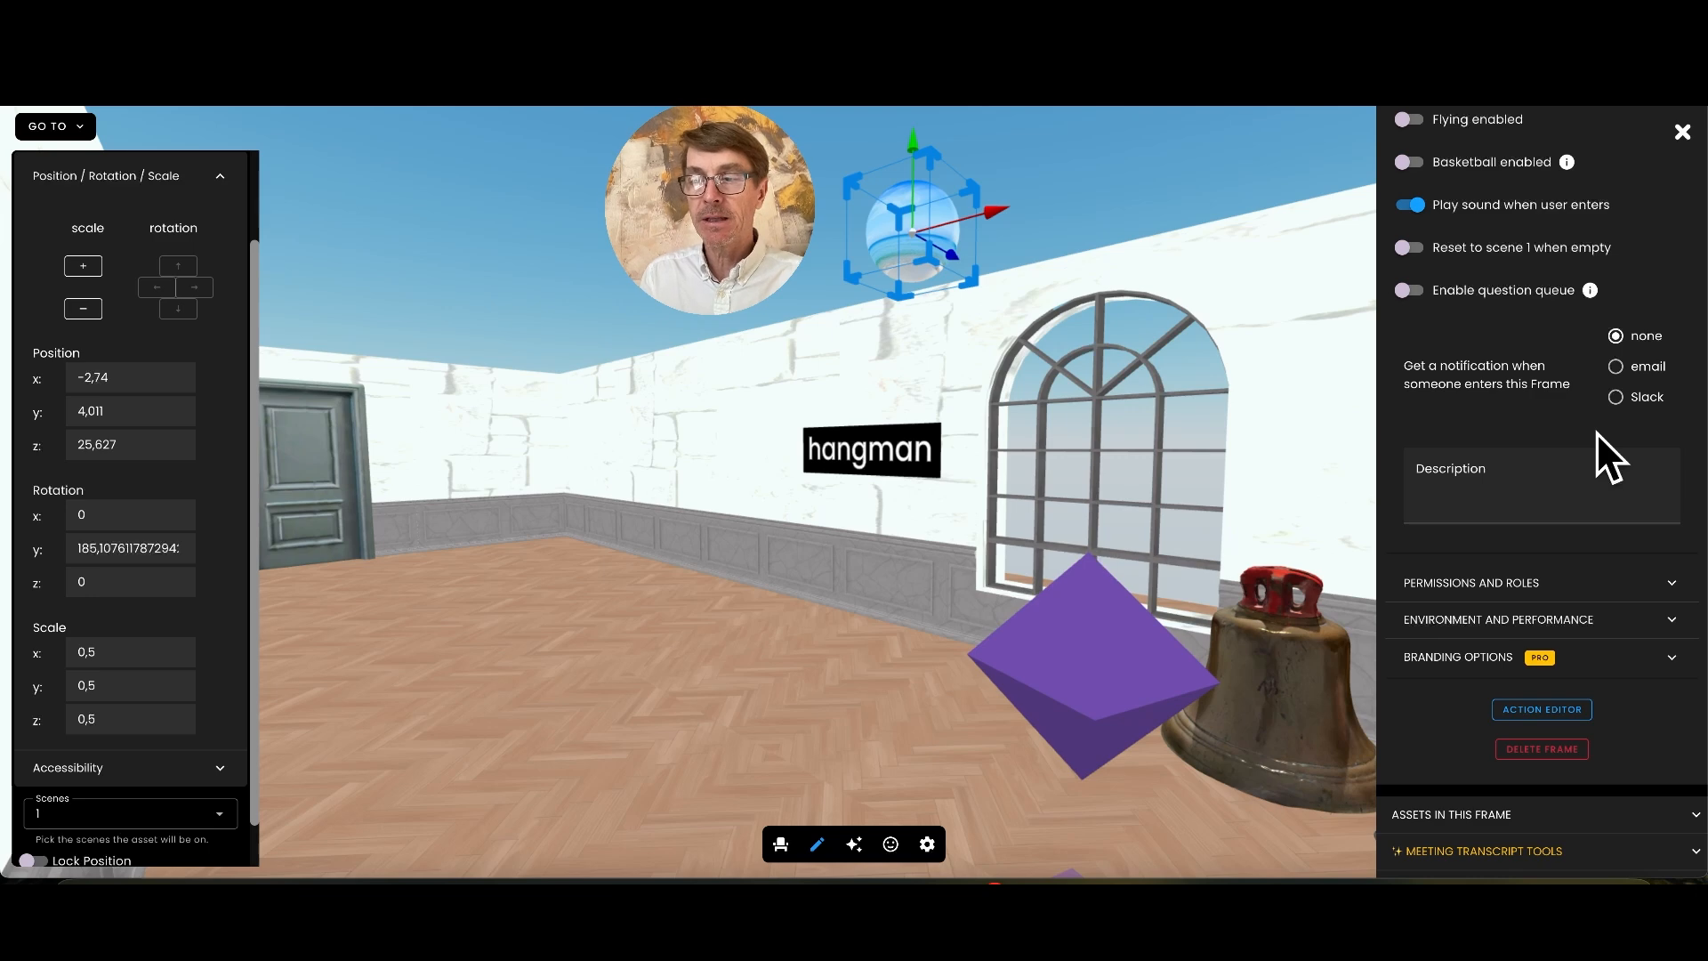
pyautogui.scroll(-1, 1597, 433)
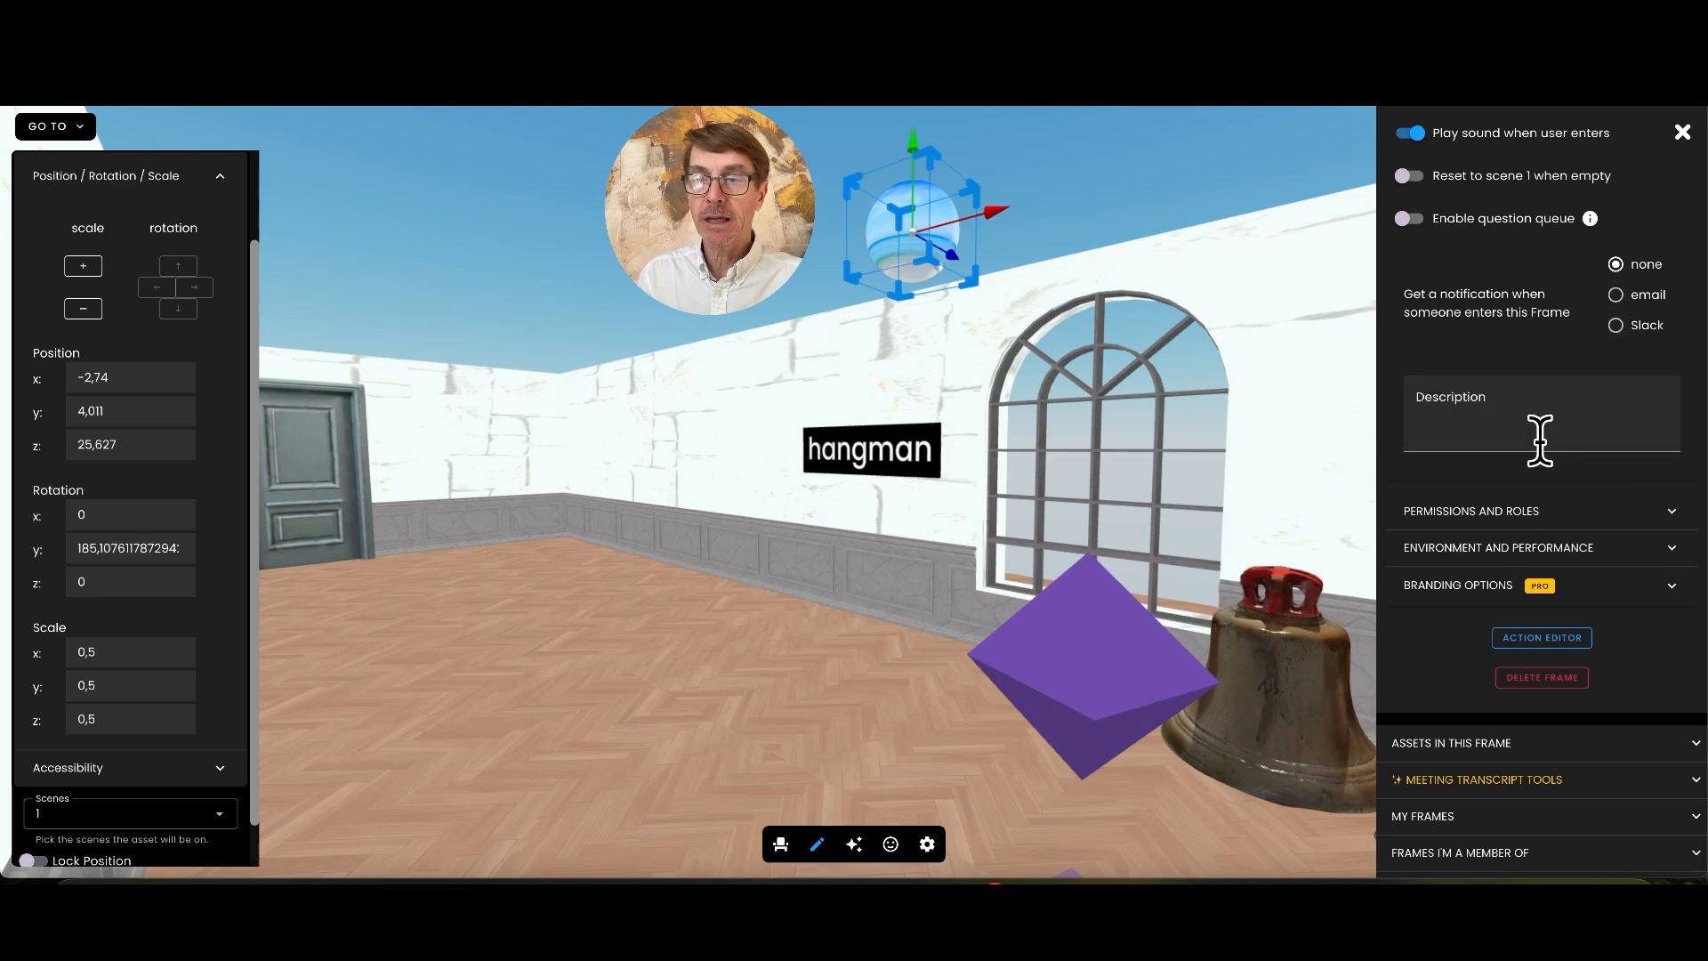
# Review the Permissions and Roles settings and set the Editing permission to Admins.
pyautogui.click(1537, 513)
pyautogui.scroll(6, 1582, 472)
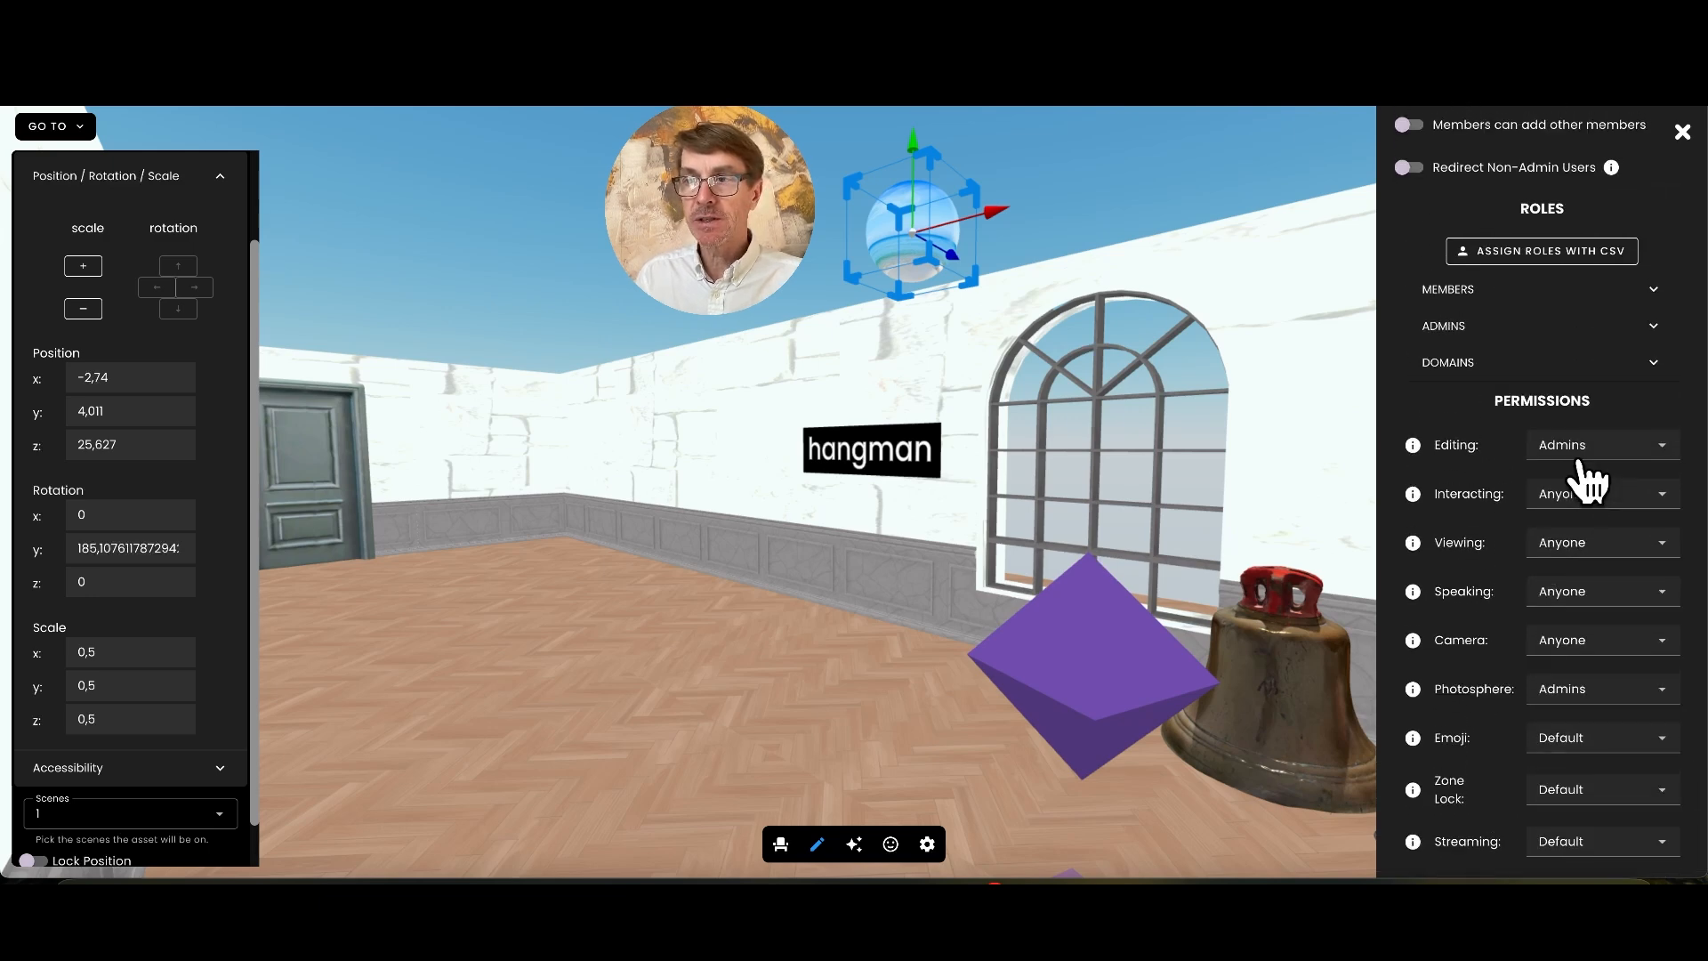
pyautogui.scroll(2, 1588, 481)
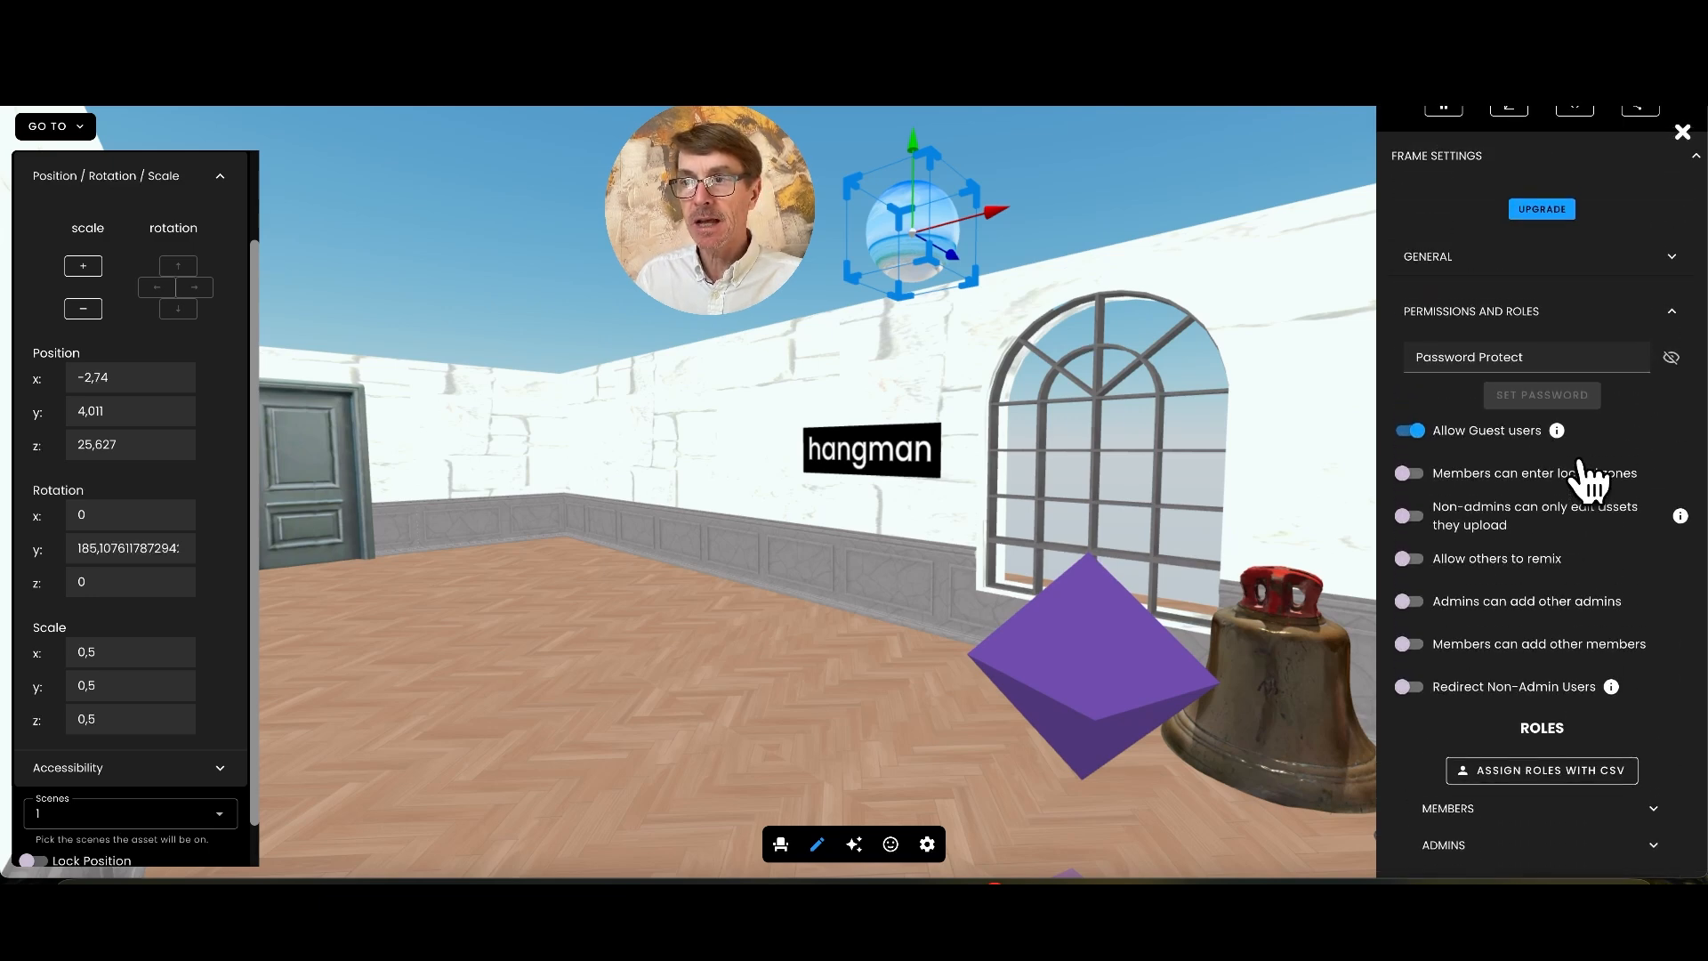
pyautogui.scroll(-2, 1593, 476)
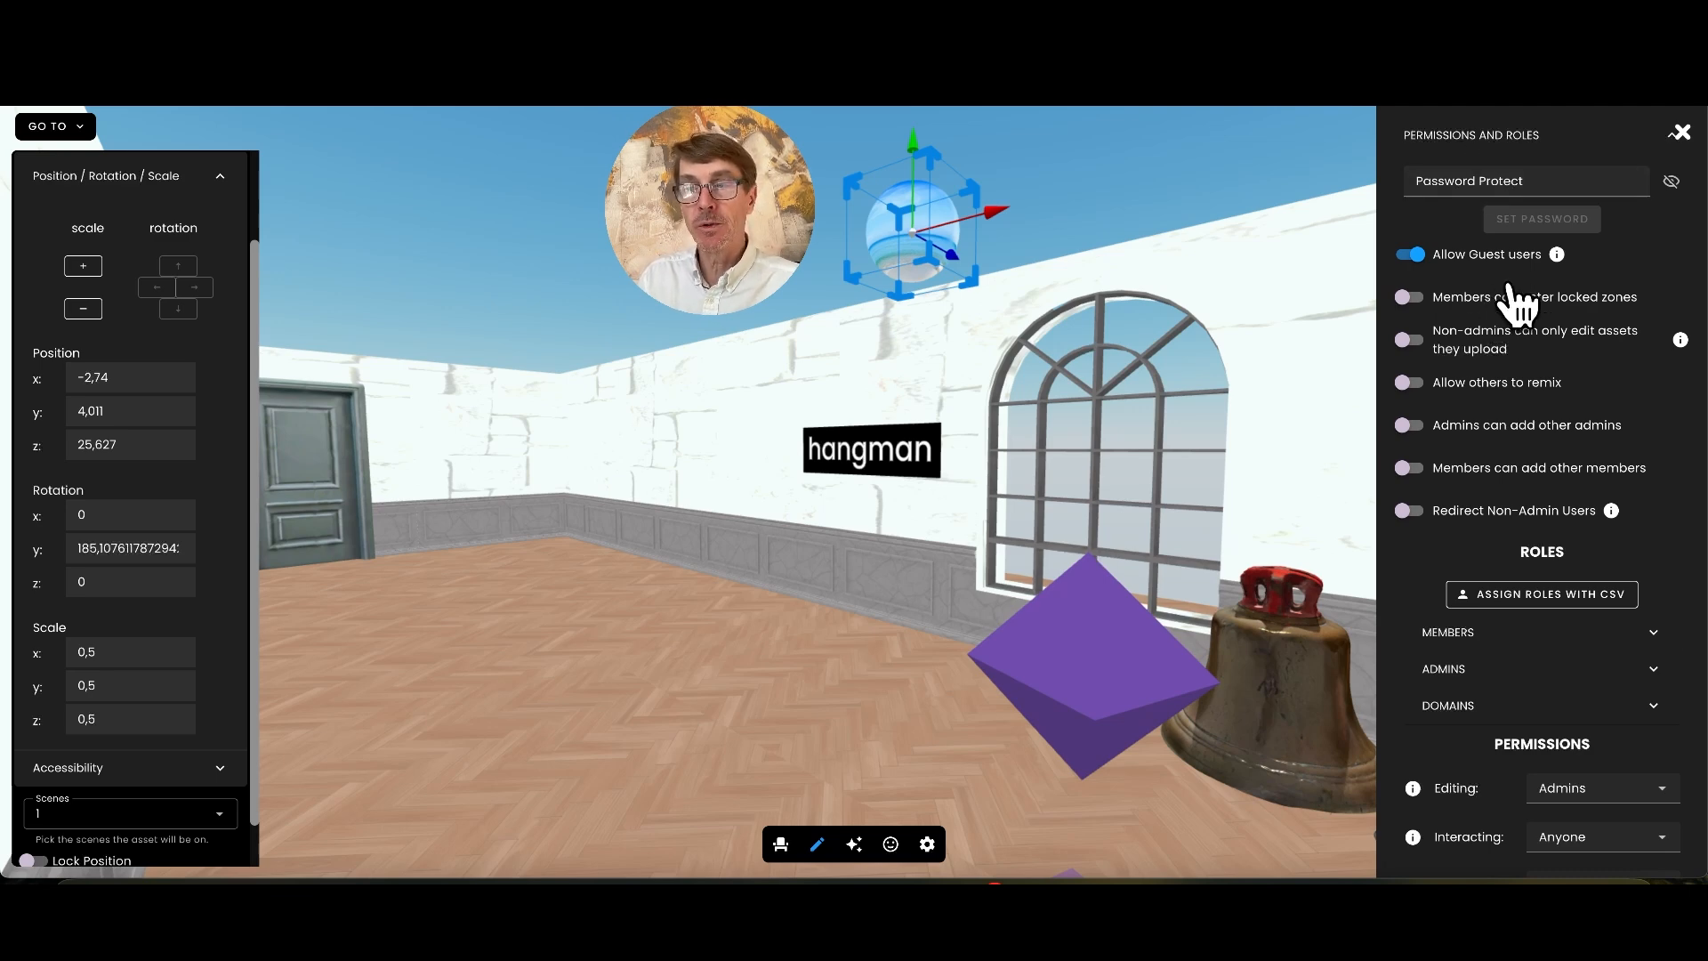
pyautogui.scroll(-3, 1498, 306)
pyautogui.scroll(-4, 1493, 386)
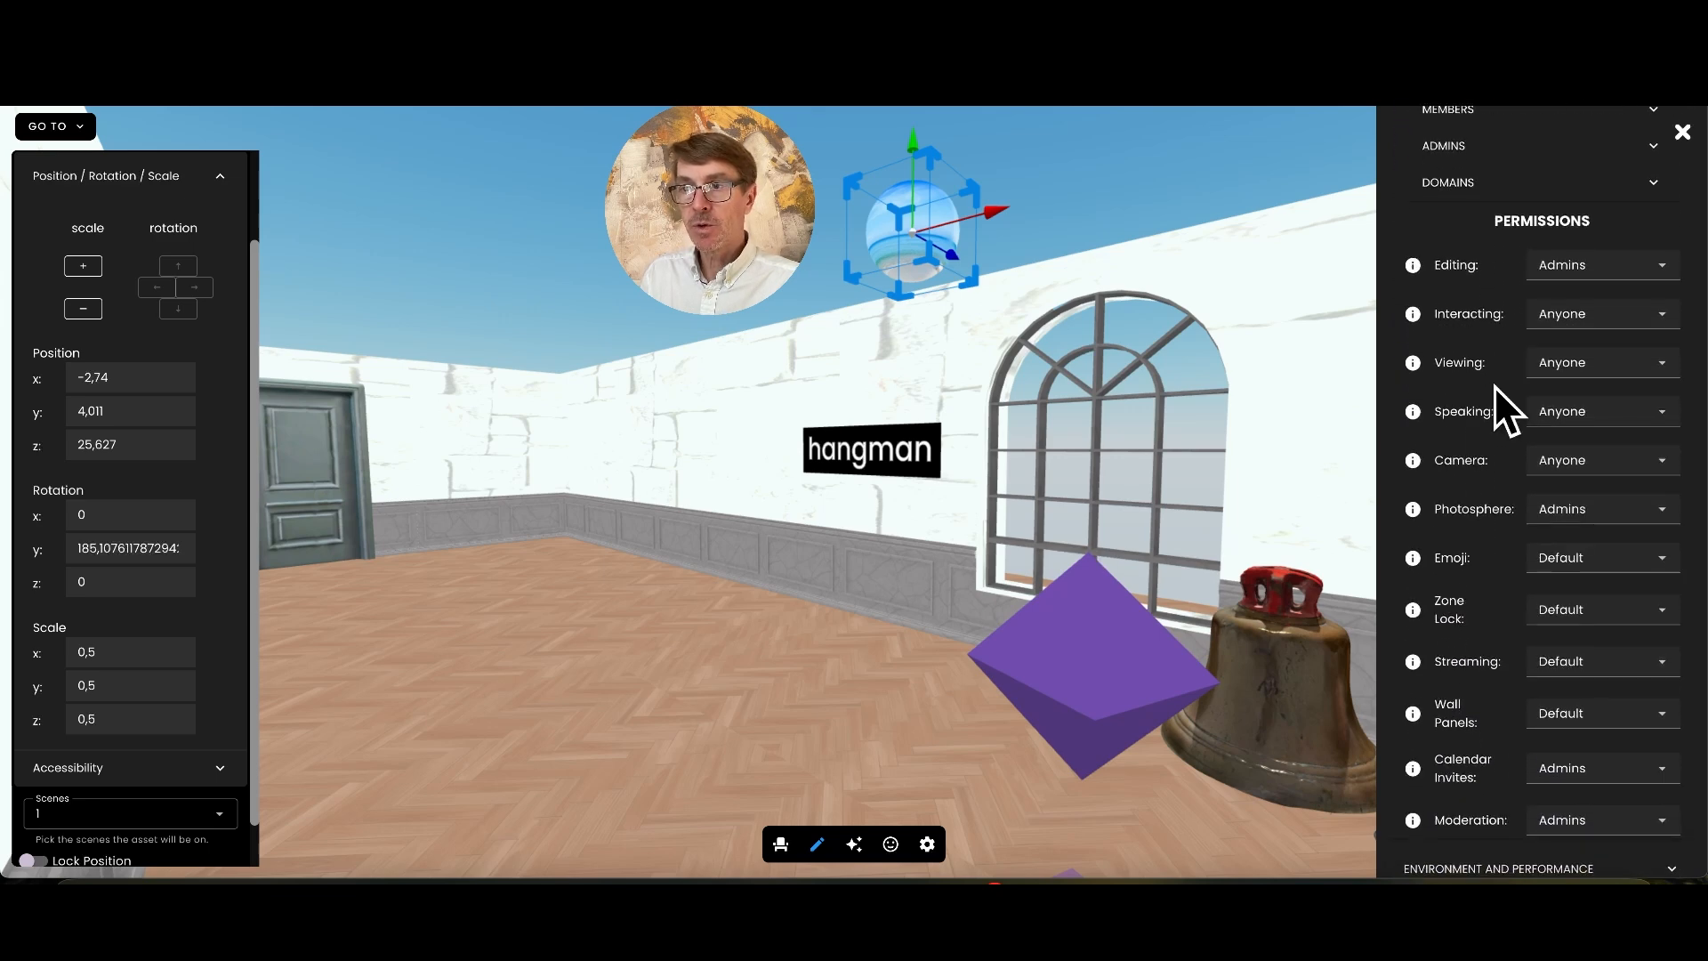
pyautogui.click(1604, 265)
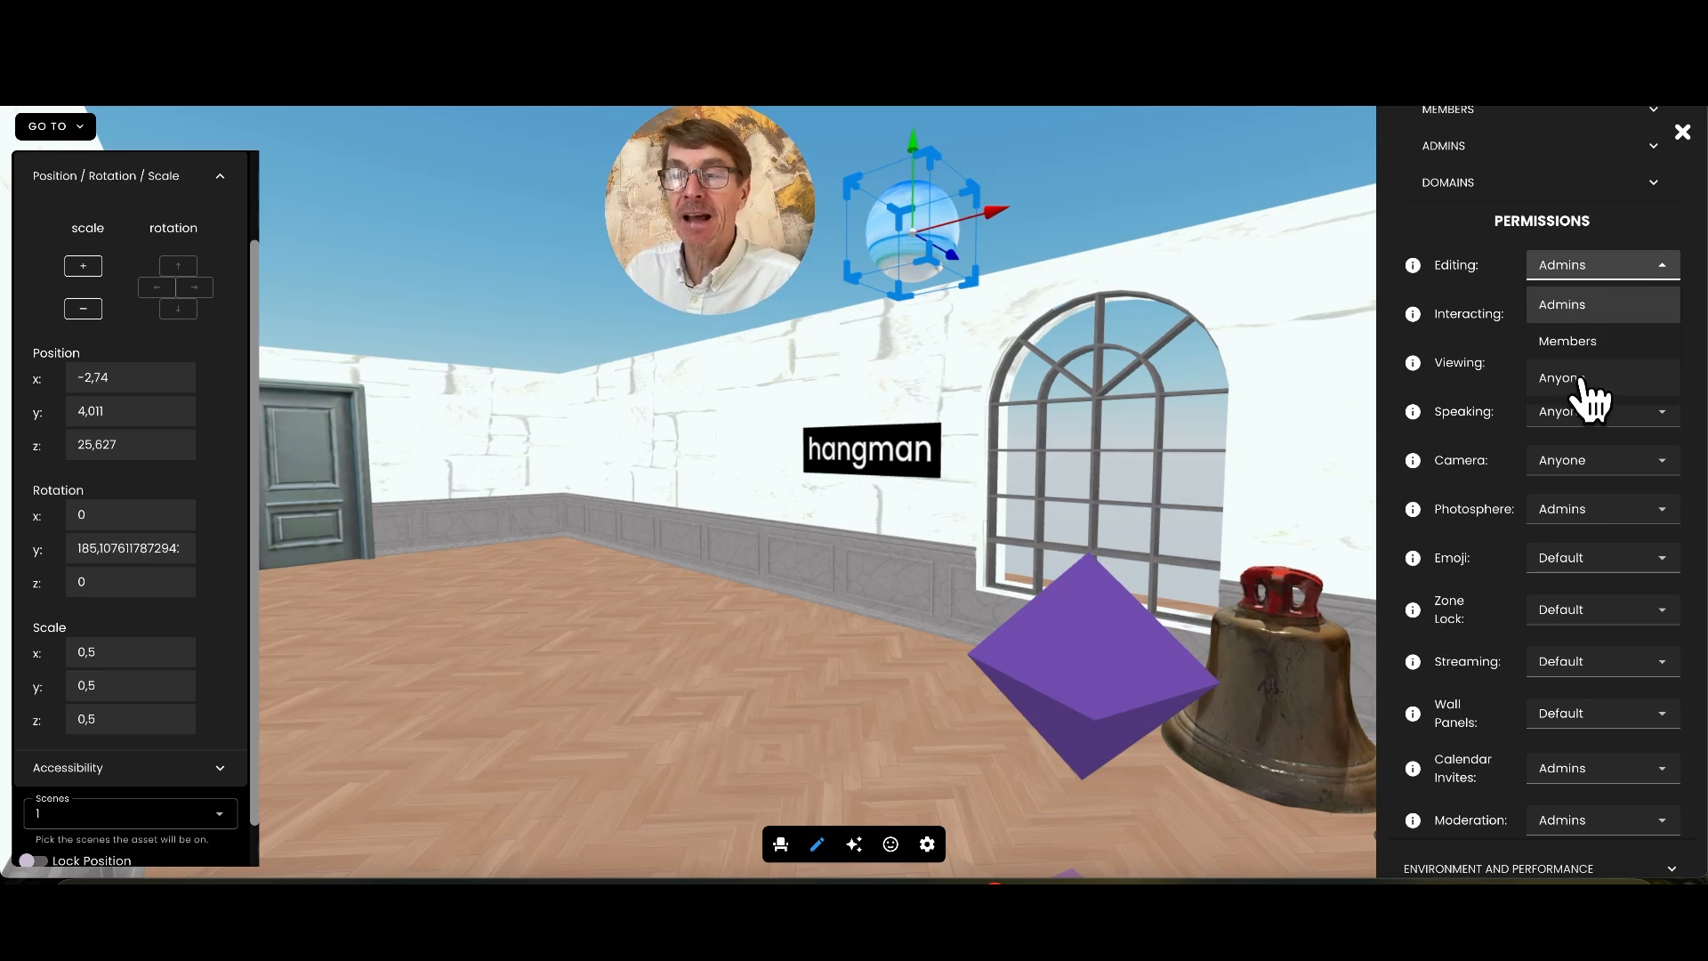
pyautogui.click(1589, 309)
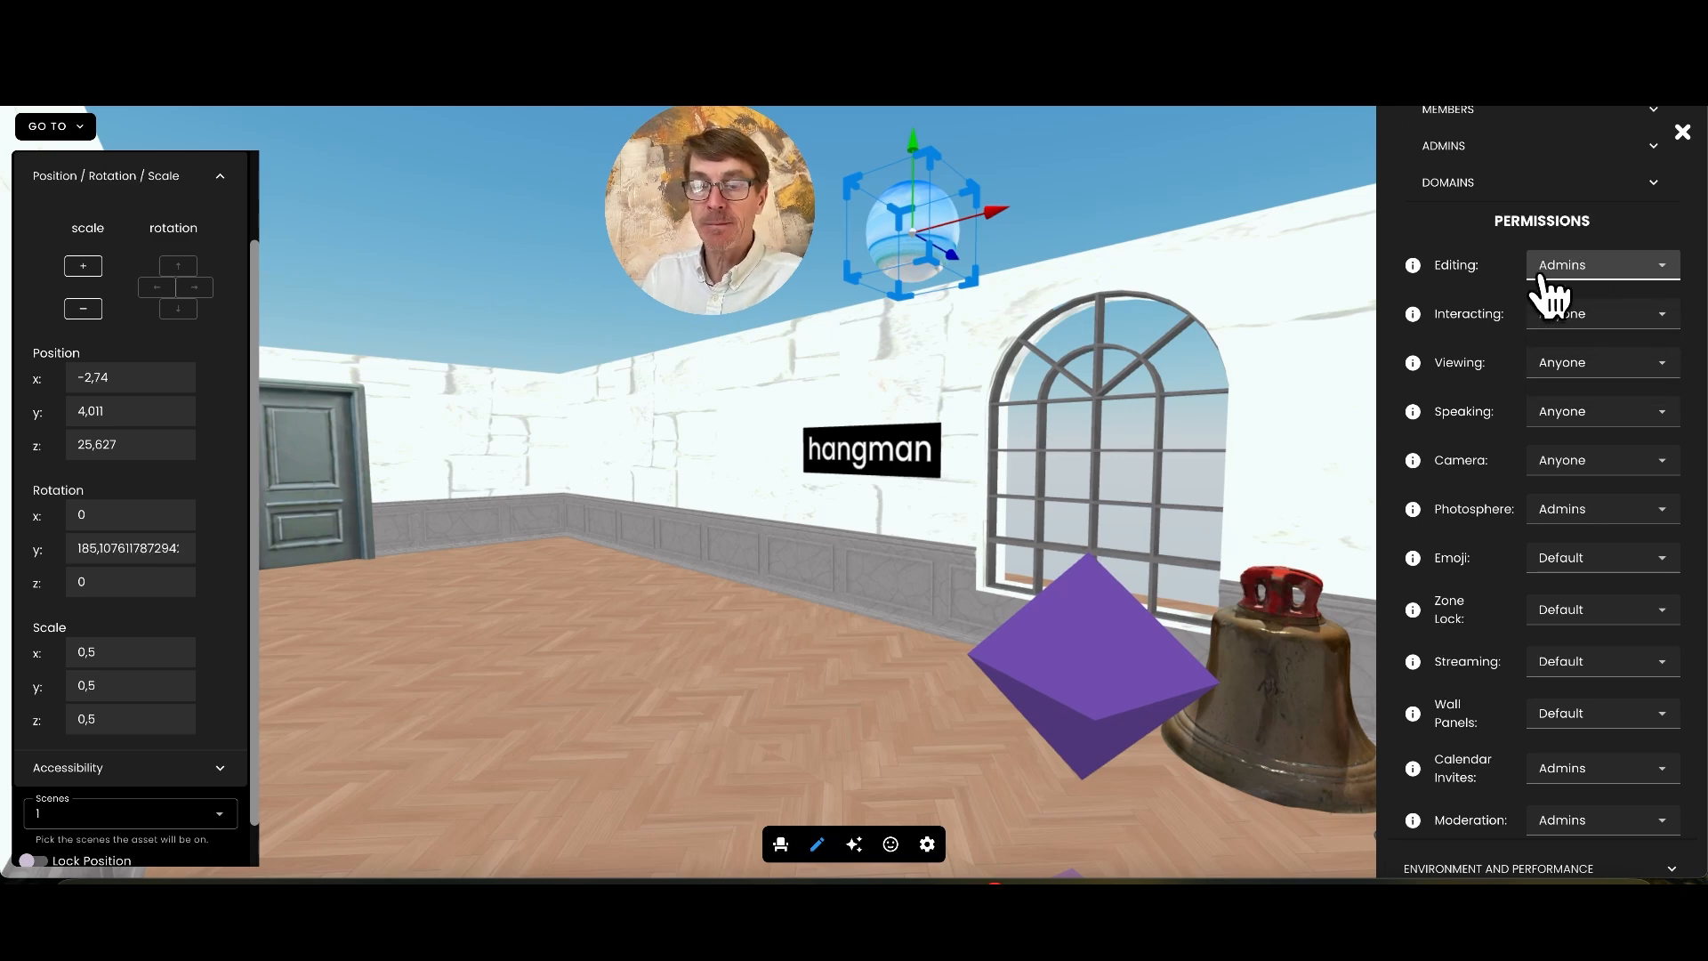
# Examine the quick settings menu and the remaining Frame permissions, such as Viewing, Photosphere, Streaming and Moderation.
pyautogui.click(930, 845)
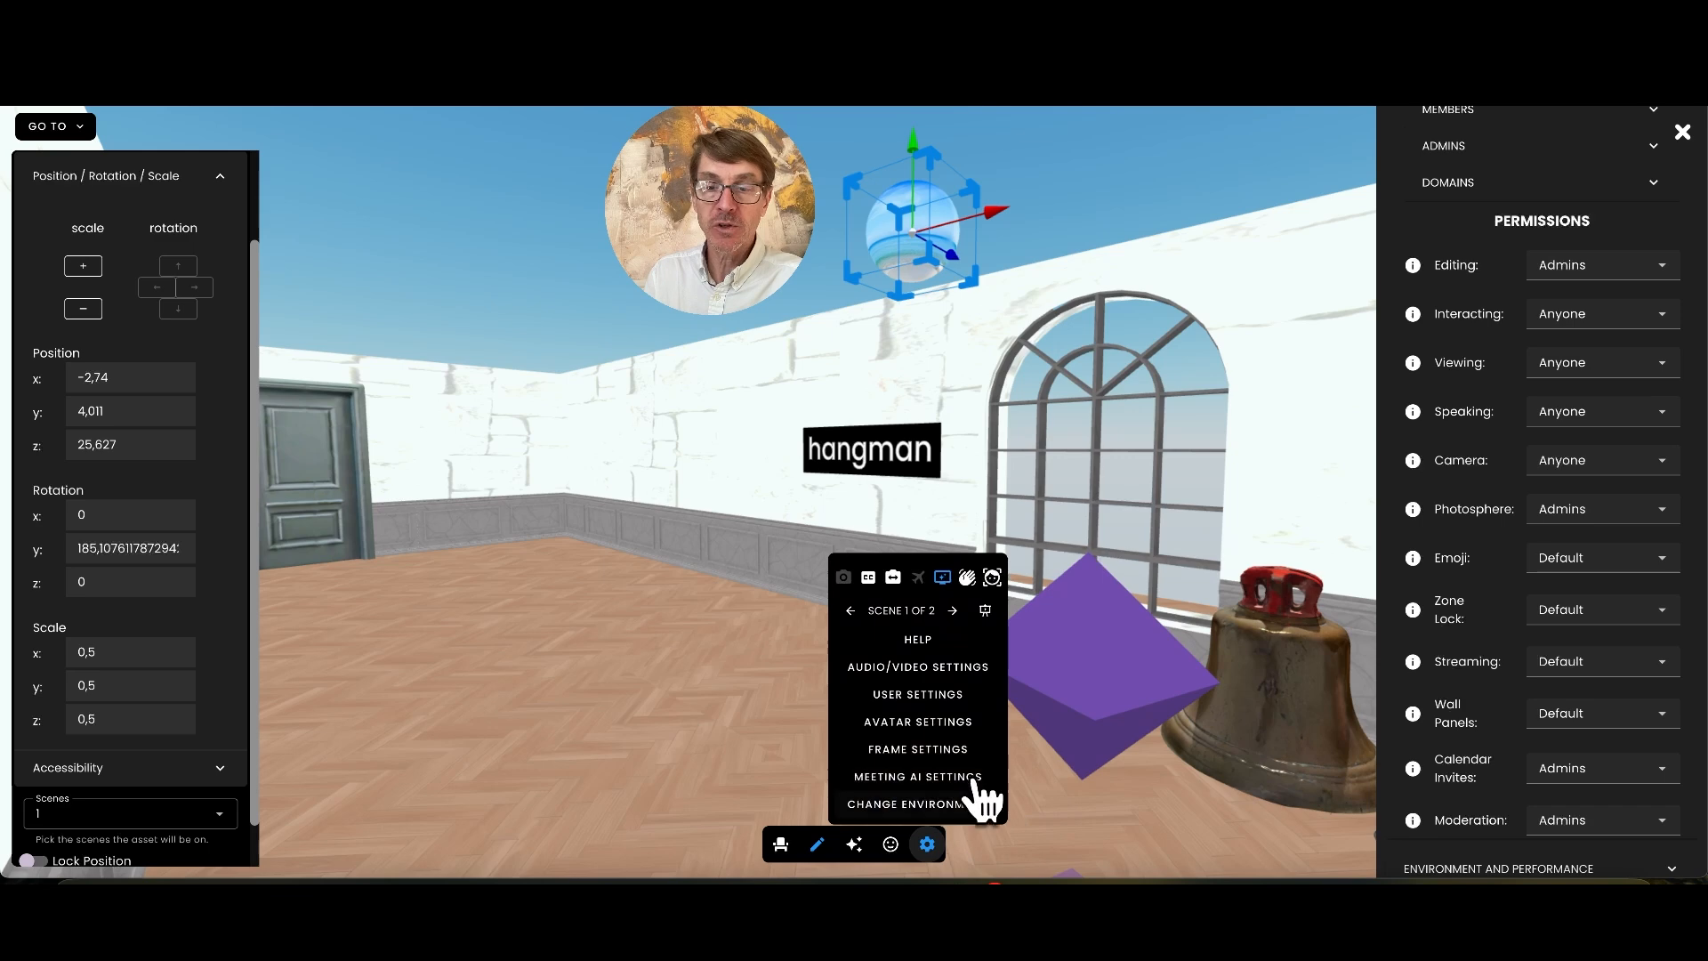
pyautogui.click(926, 848)
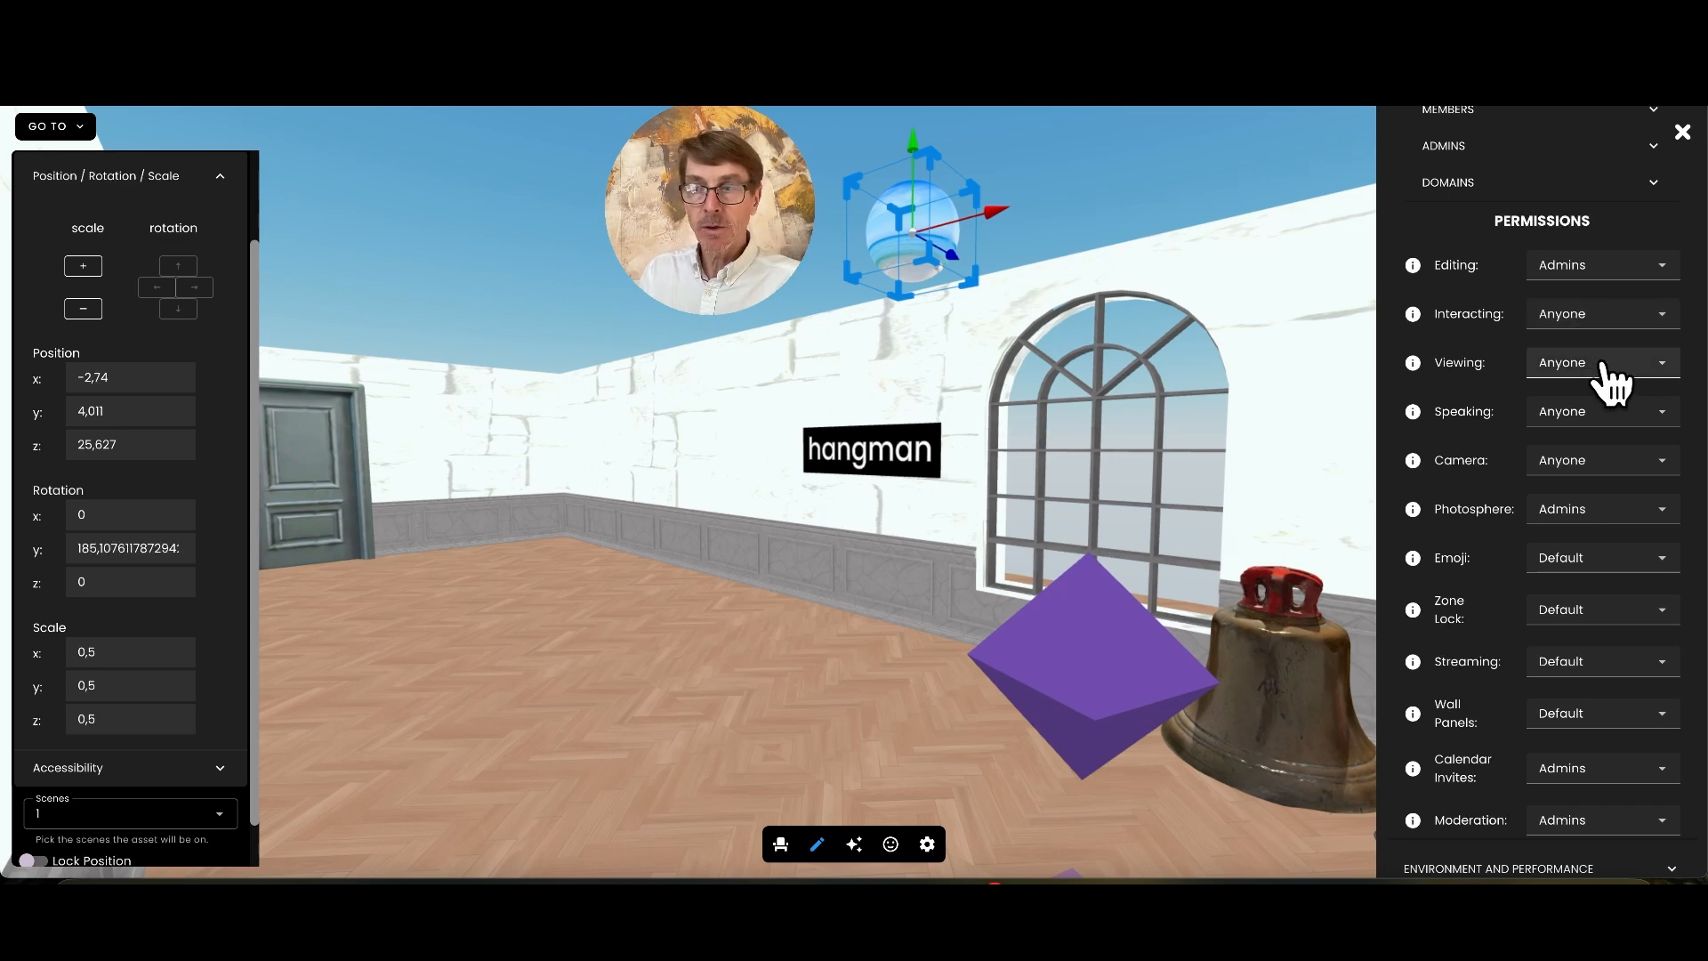
pyautogui.scroll(-2, 1627, 472)
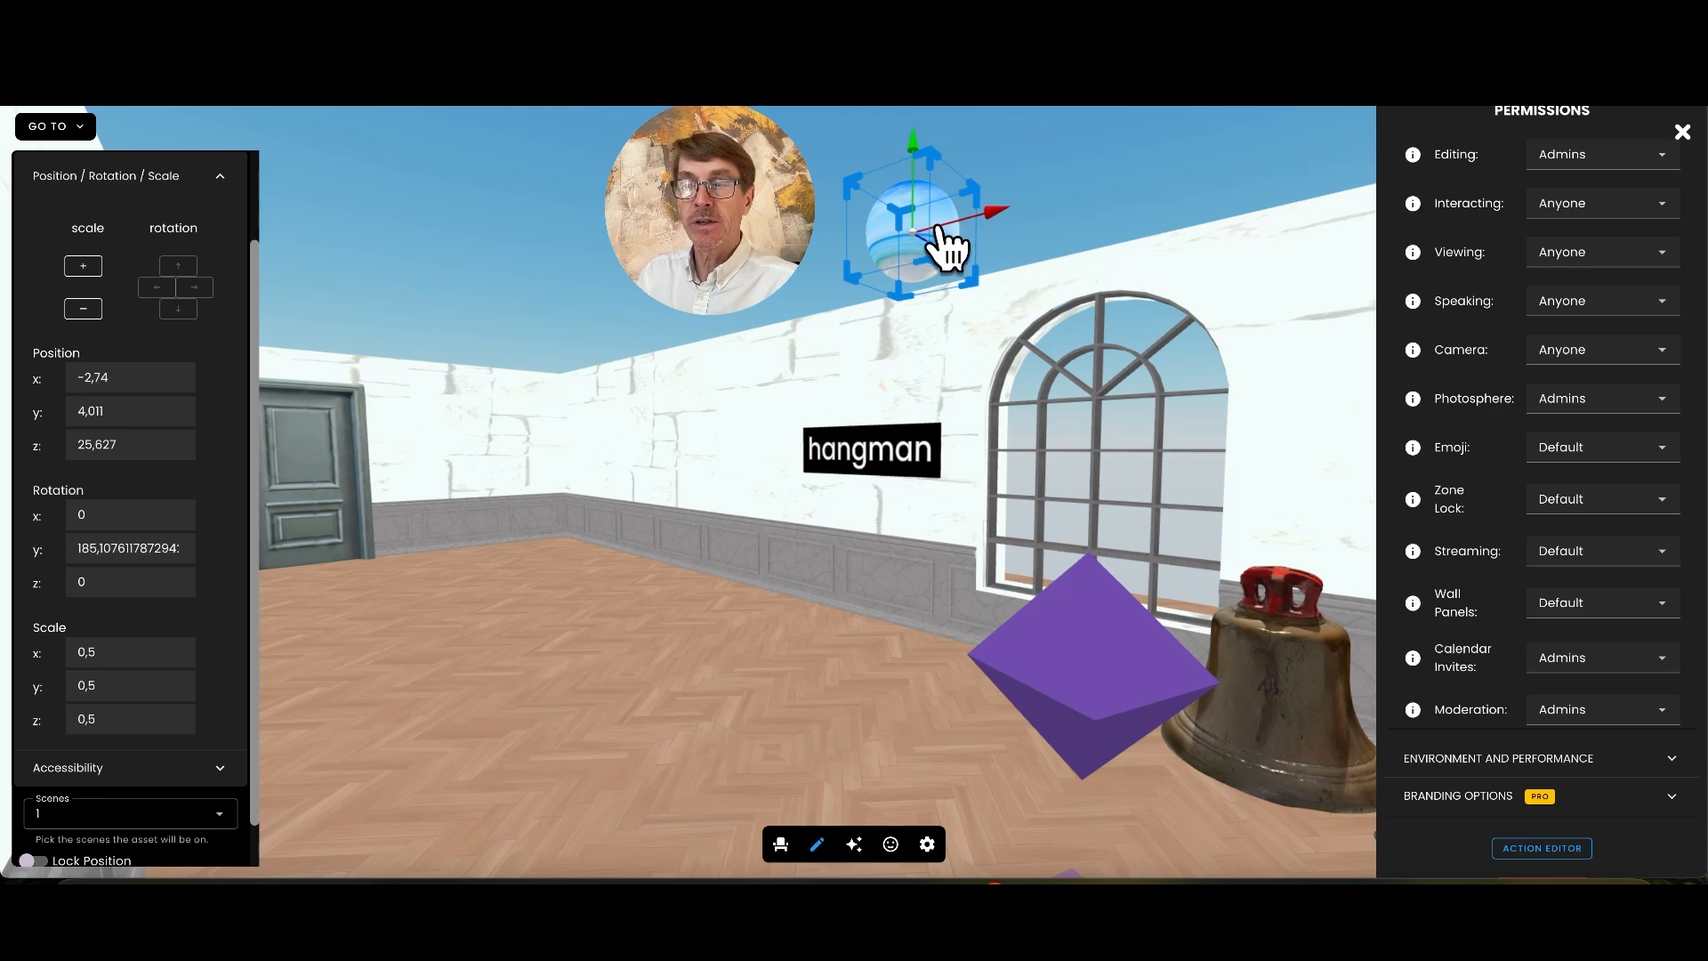
pyautogui.scroll(-1, 1612, 560)
pyautogui.scroll(-4, 1612, 561)
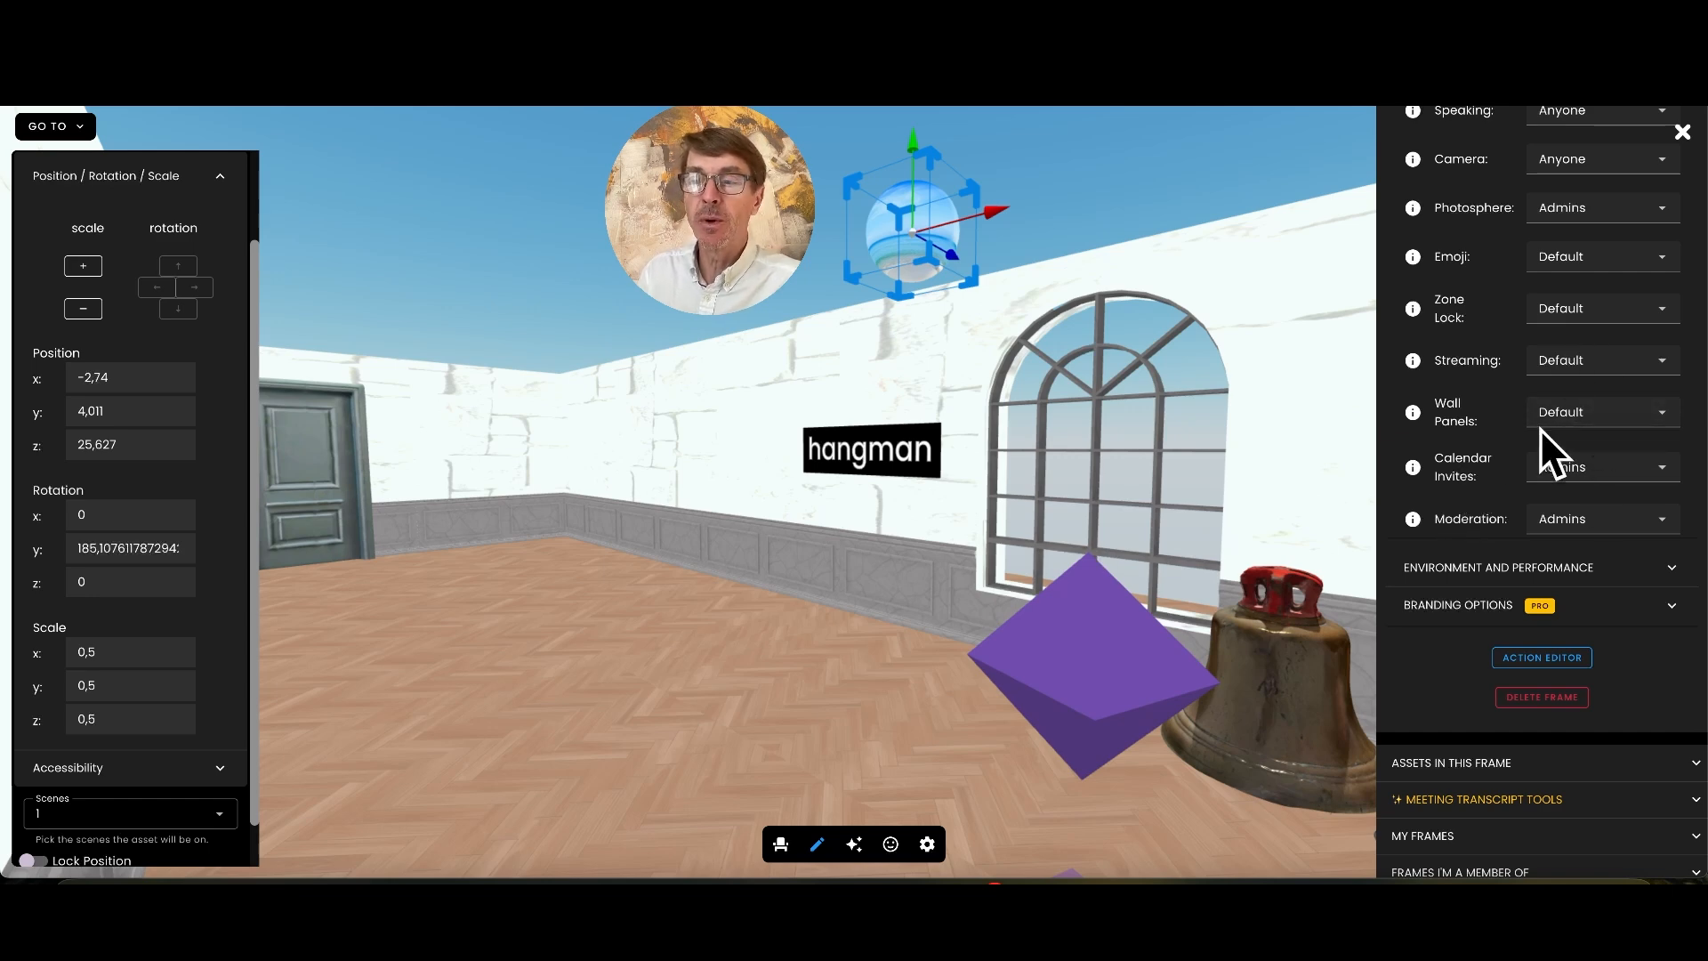
pyautogui.scroll(-1, 1484, 463)
pyautogui.scroll(-1, 1487, 481)
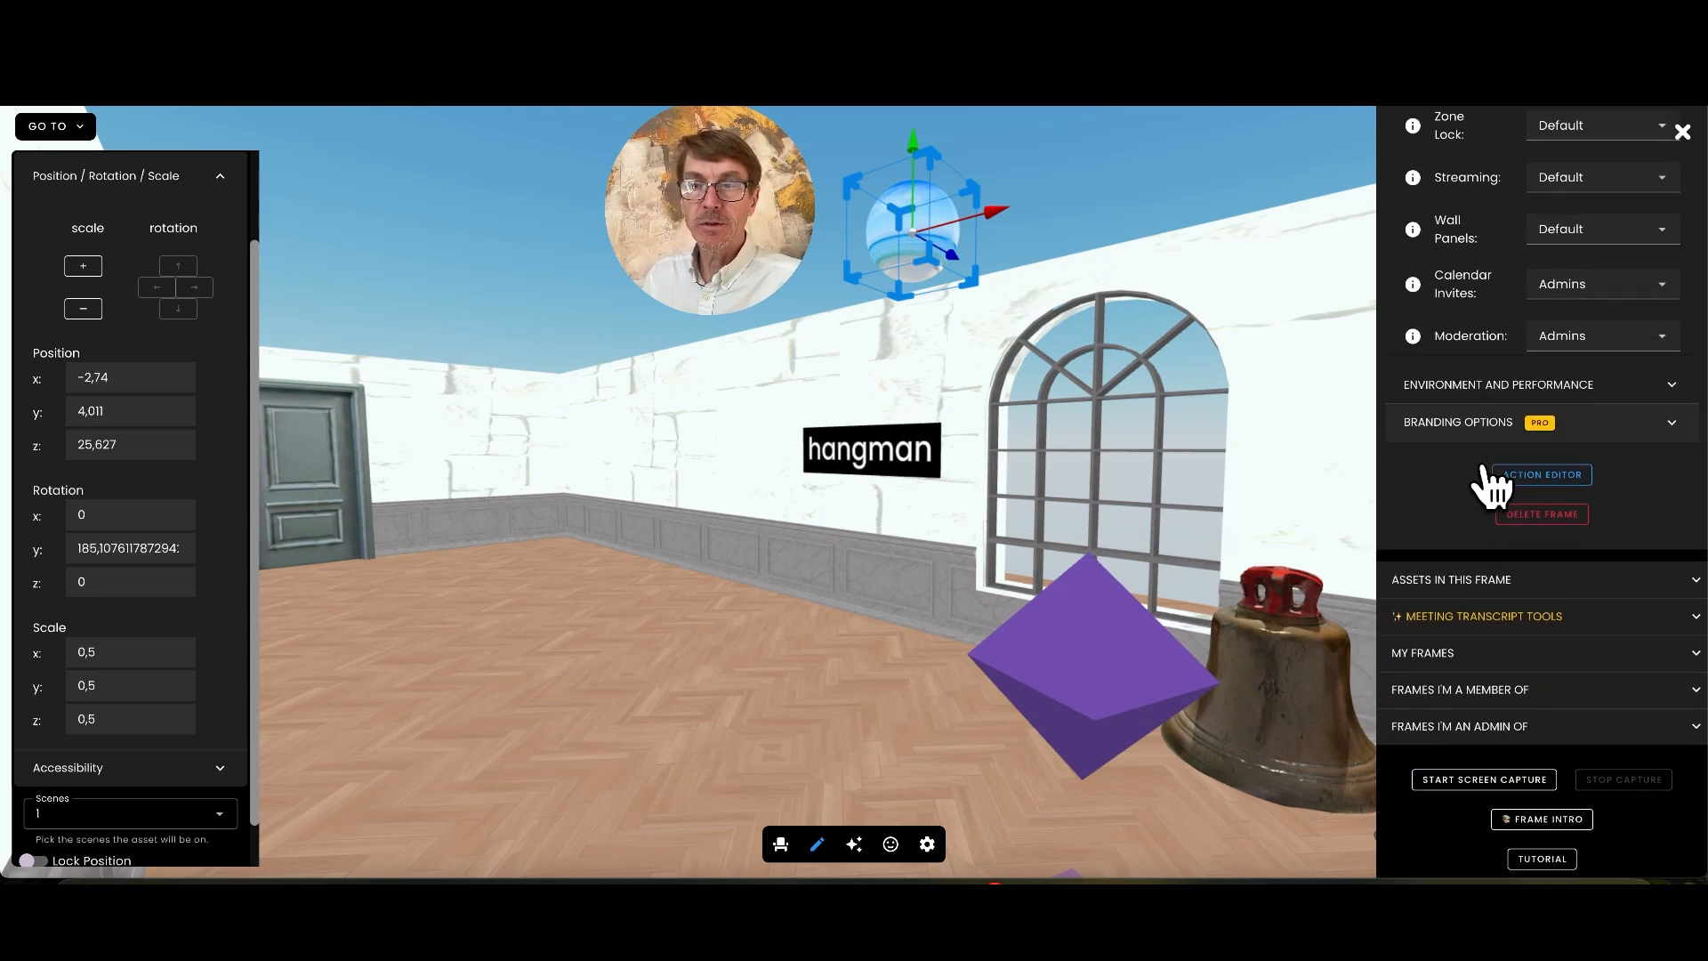
# Open the Environment and Performance settings and examine the environment upload options and the sphere display options.
pyautogui.click(1555, 407)
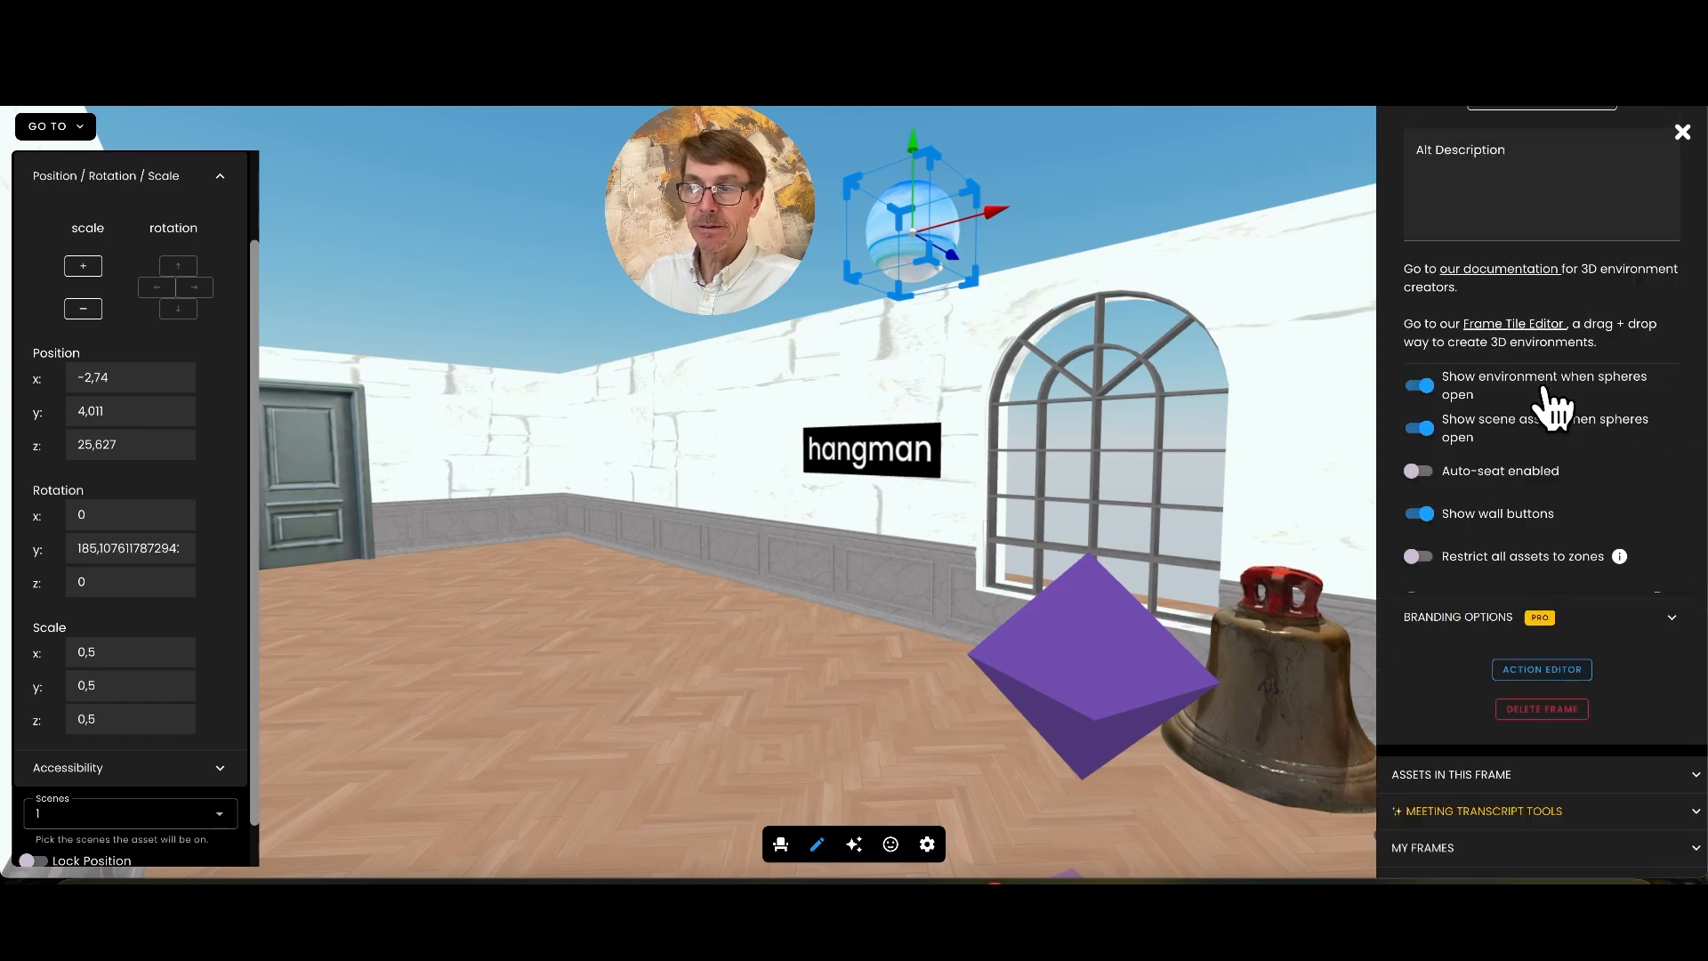
pyautogui.scroll(10, 1564, 408)
pyautogui.scroll(4, 1559, 391)
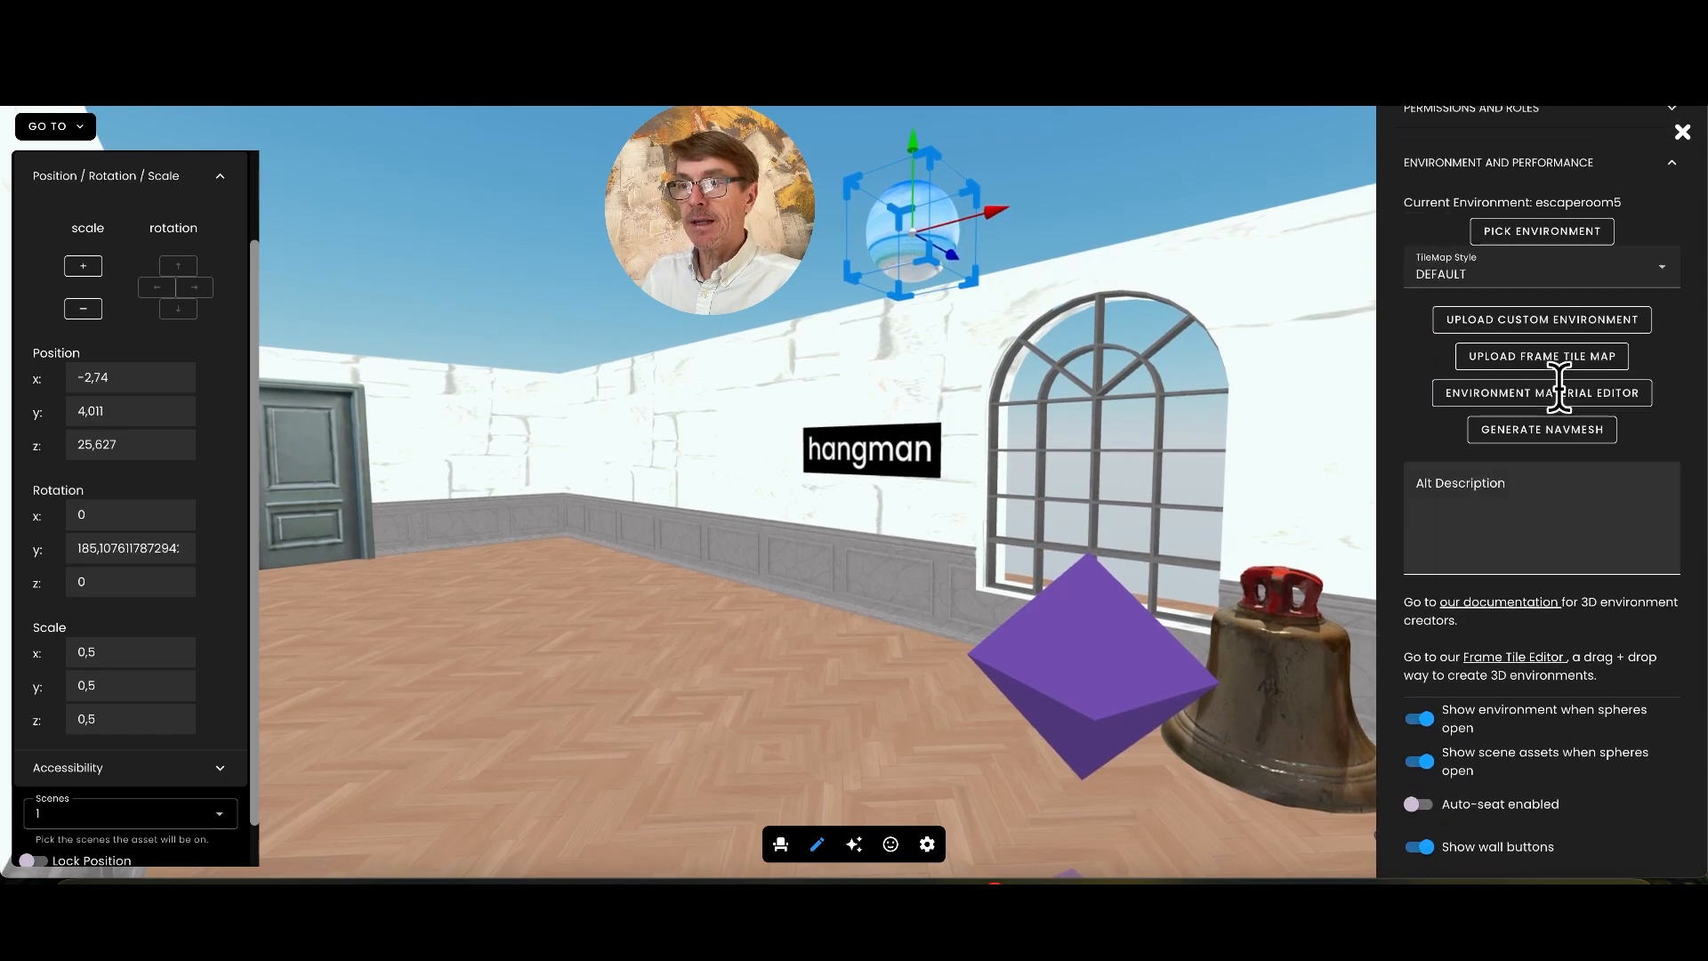
pyautogui.scroll(-2, 1563, 405)
pyautogui.scroll(-1, 1563, 407)
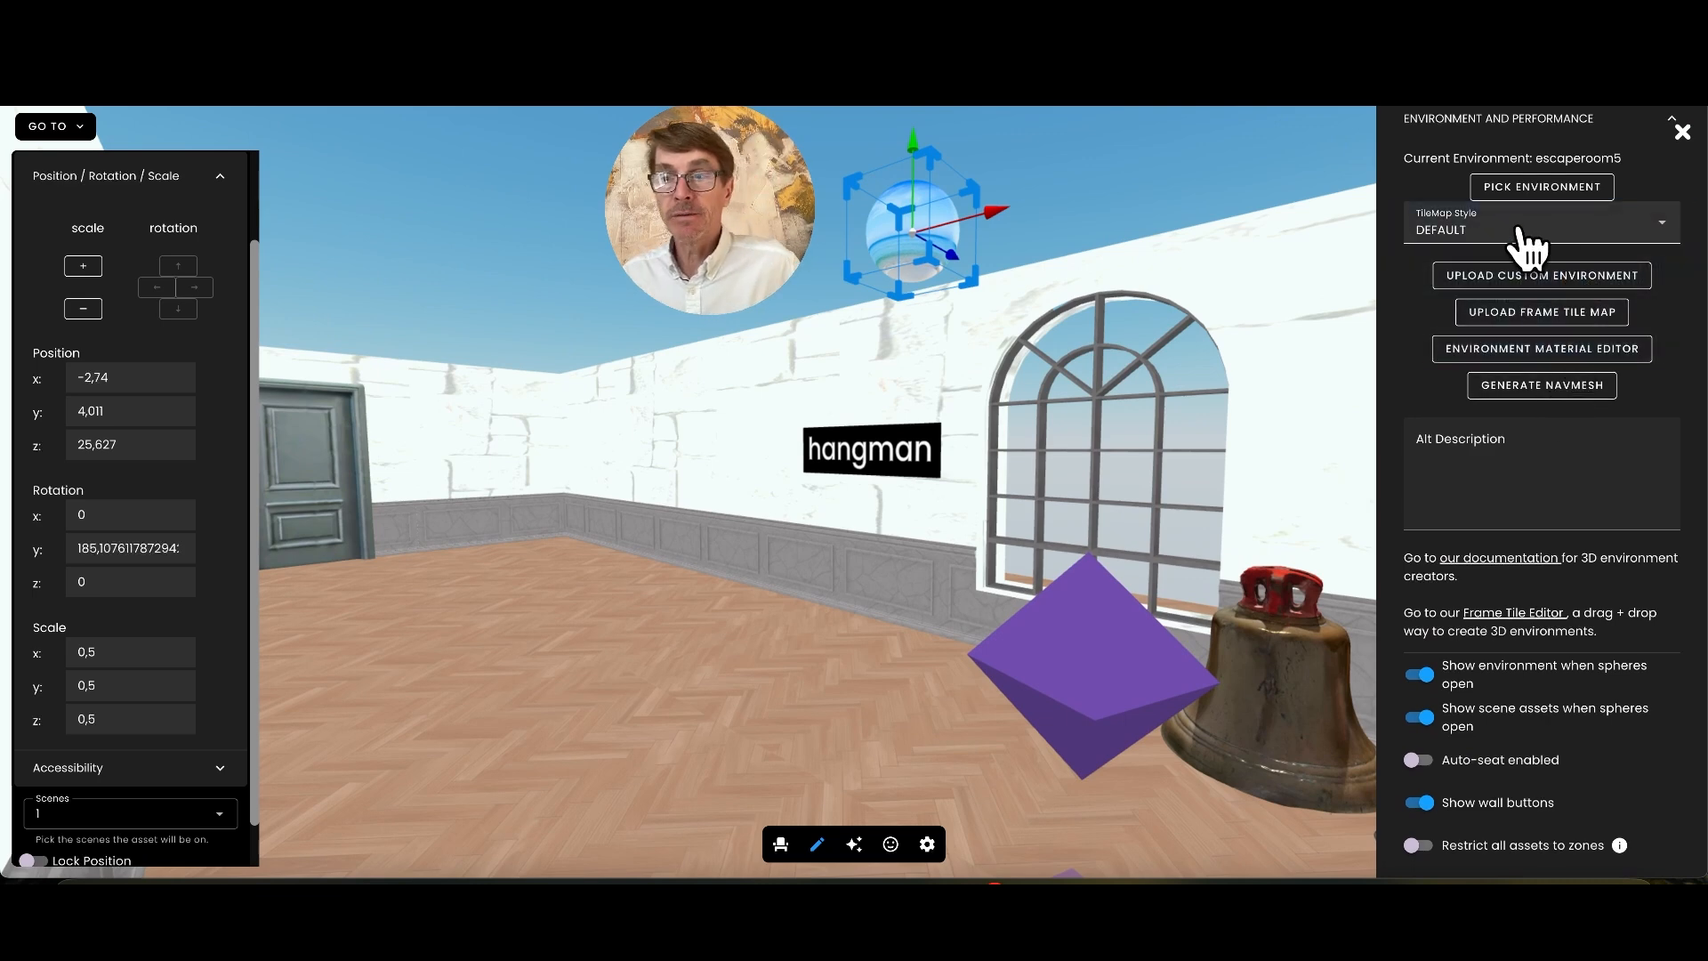
pyautogui.scroll(-3, 1557, 471)
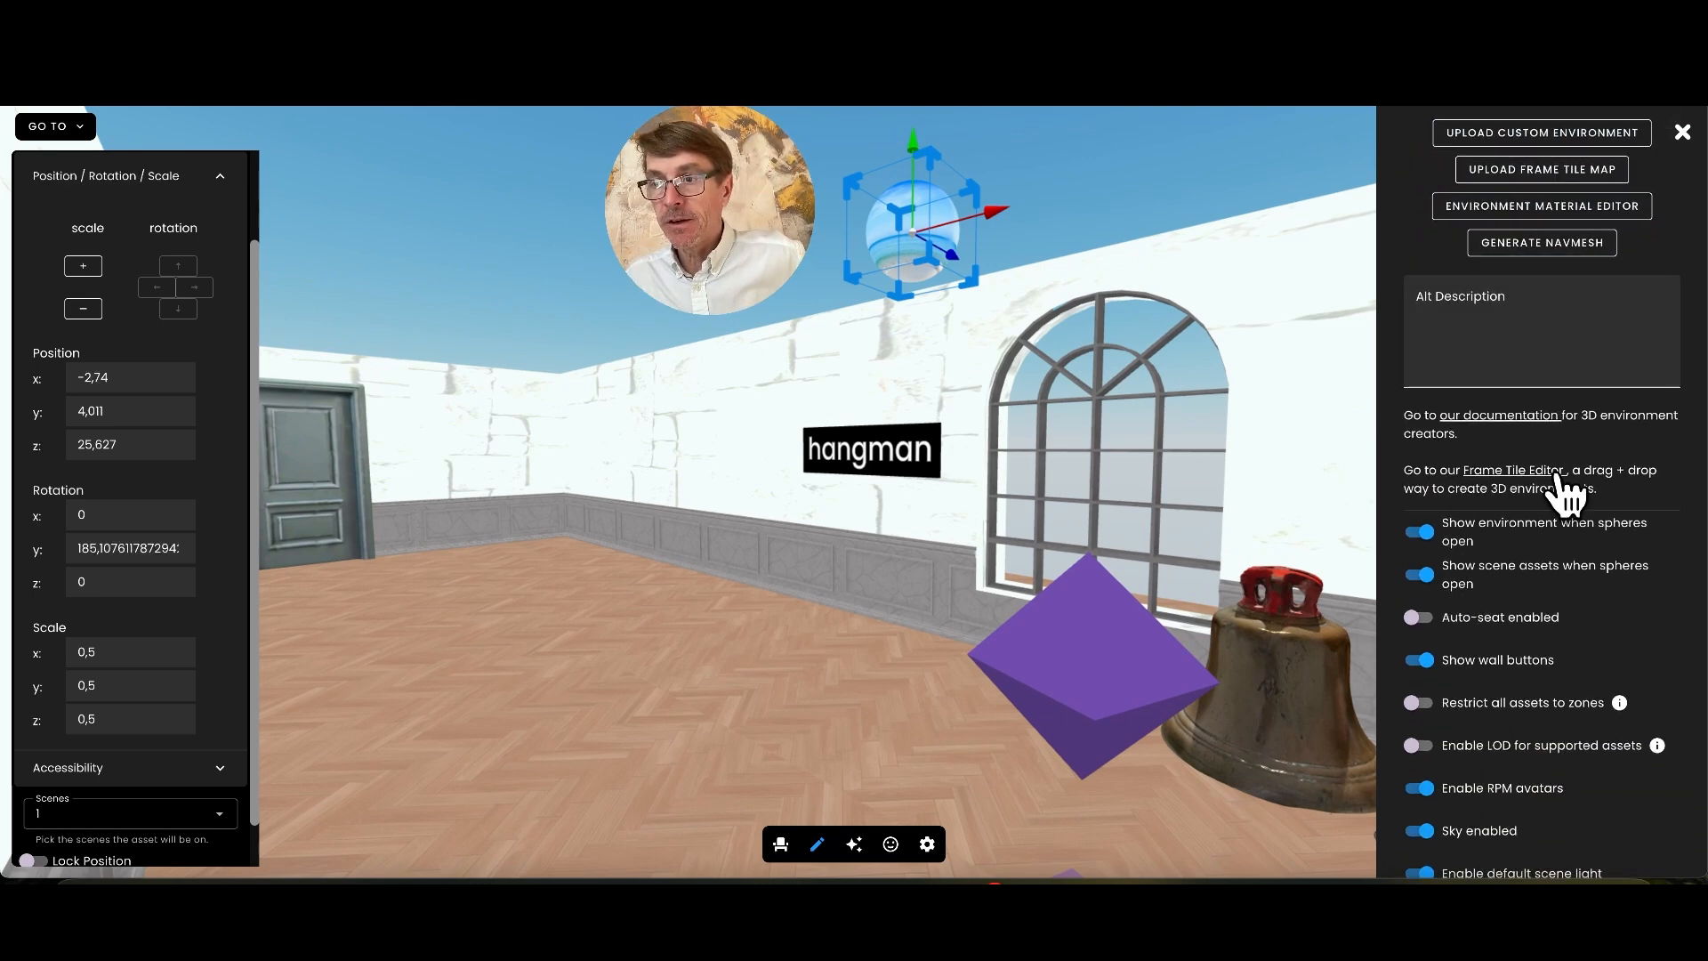
pyautogui.scroll(-5, 1561, 485)
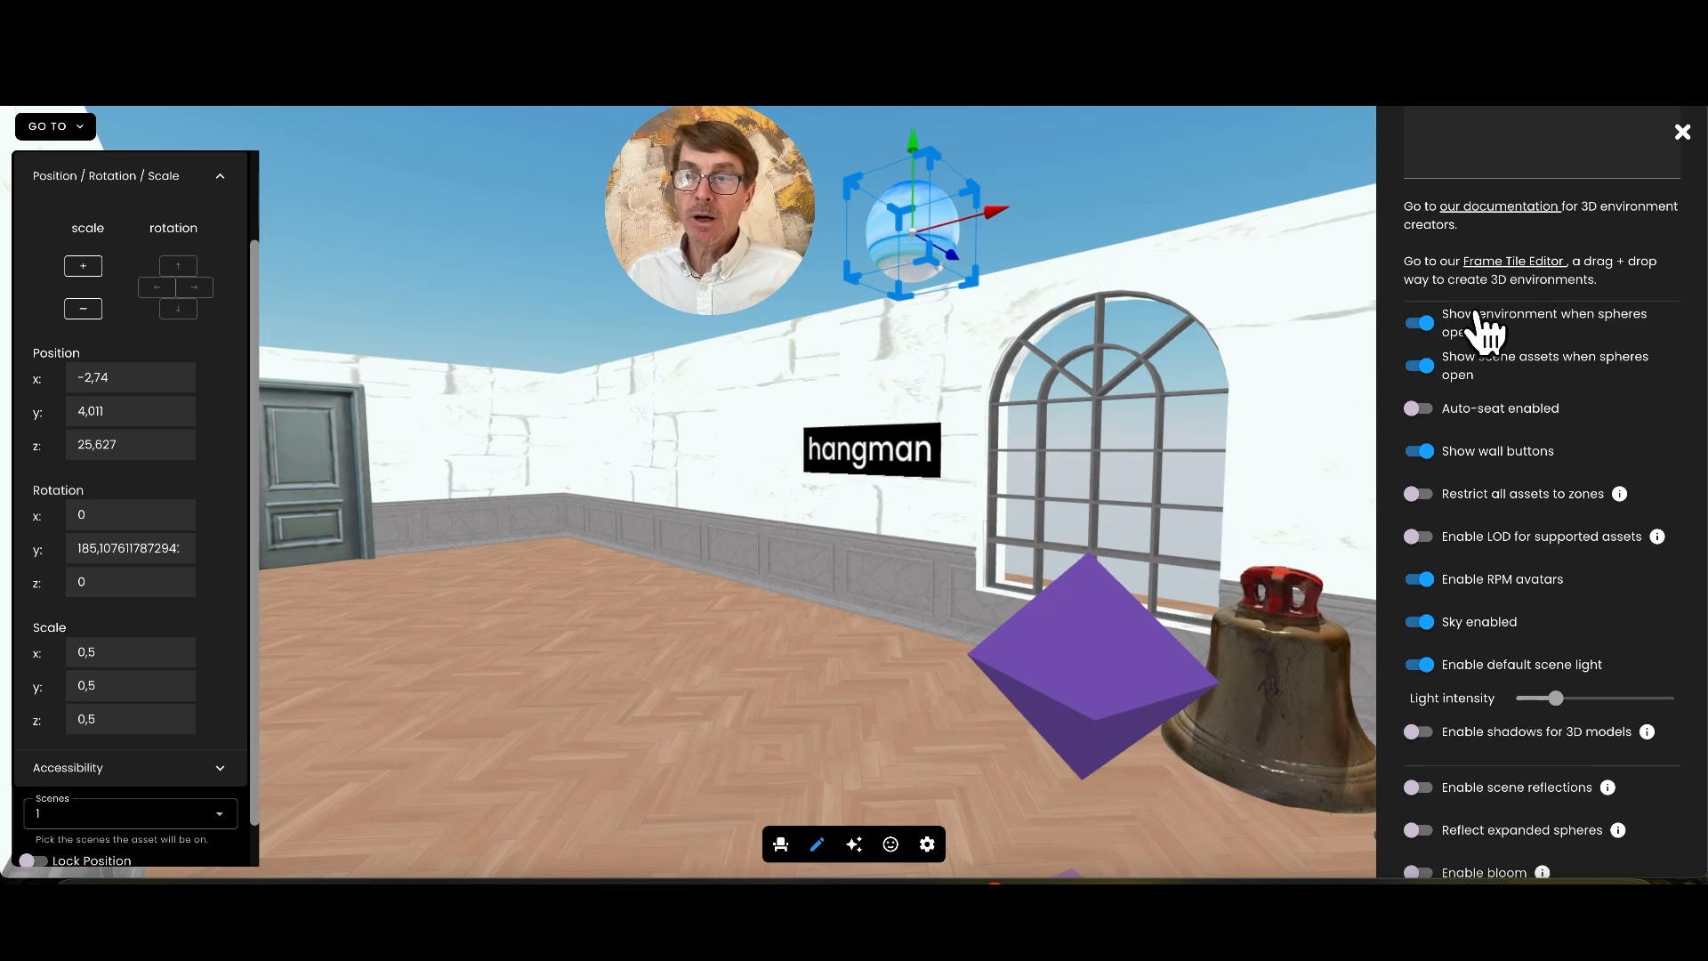
# Turn off showing the environment and scene assets when spheres open, and view the opened ocean photosphere outside Edit Mode.
pyautogui.click(1420, 323)
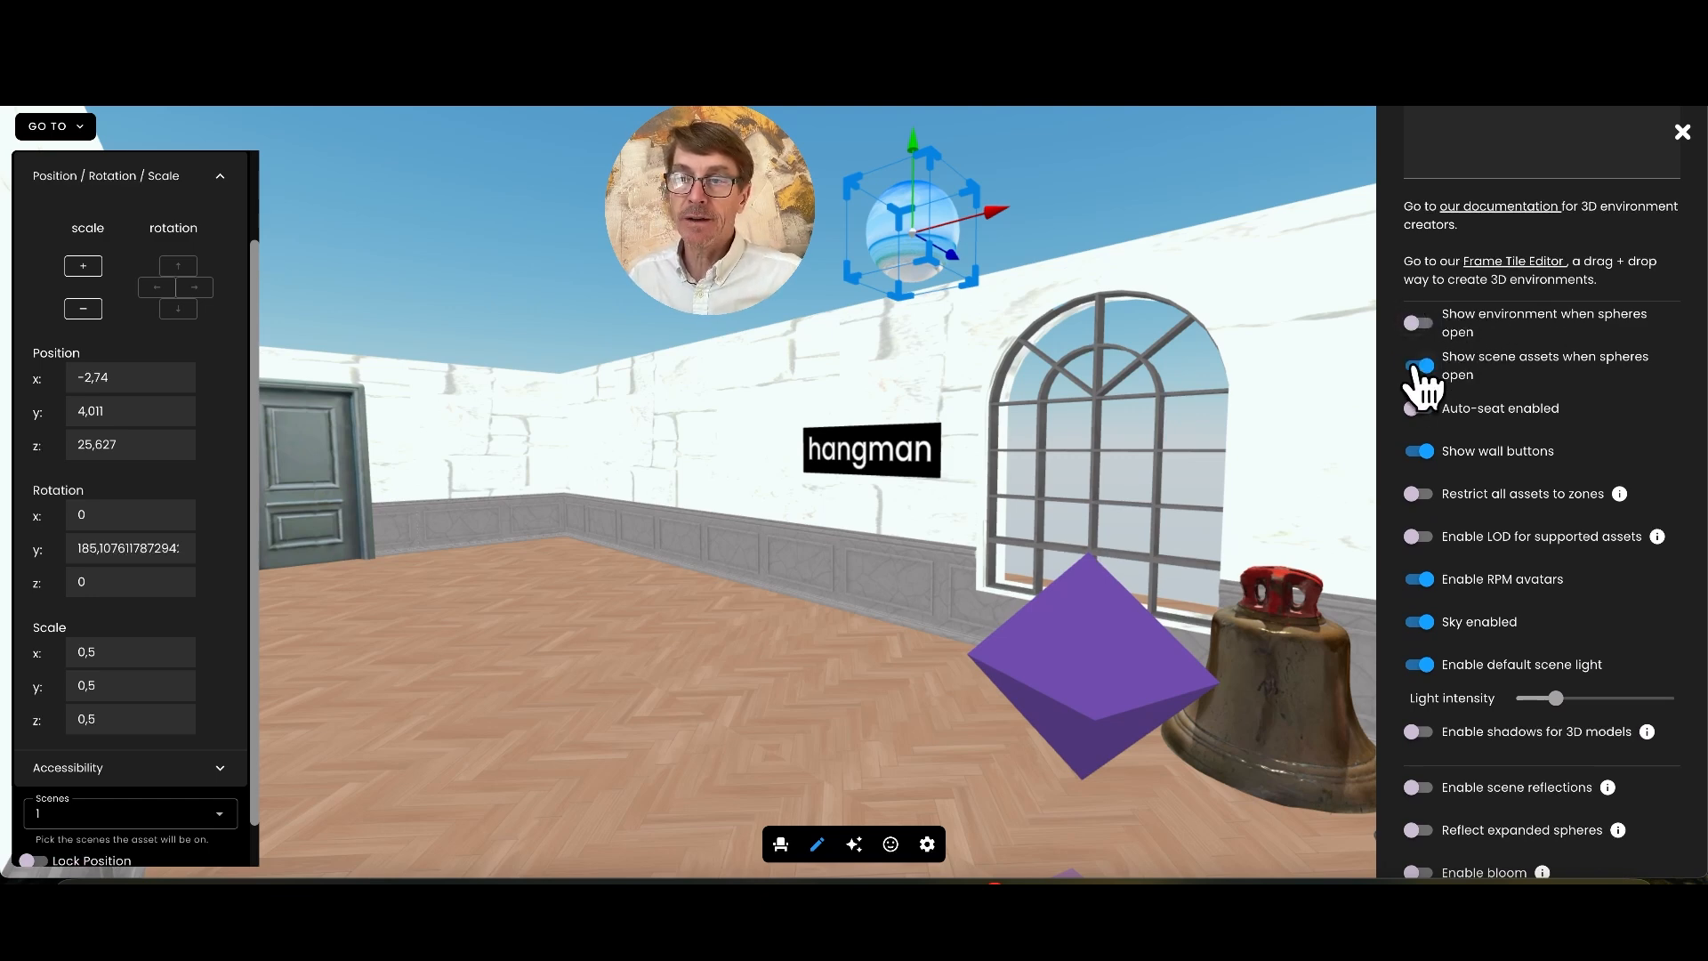
pyautogui.click(1419, 366)
pyautogui.click(819, 850)
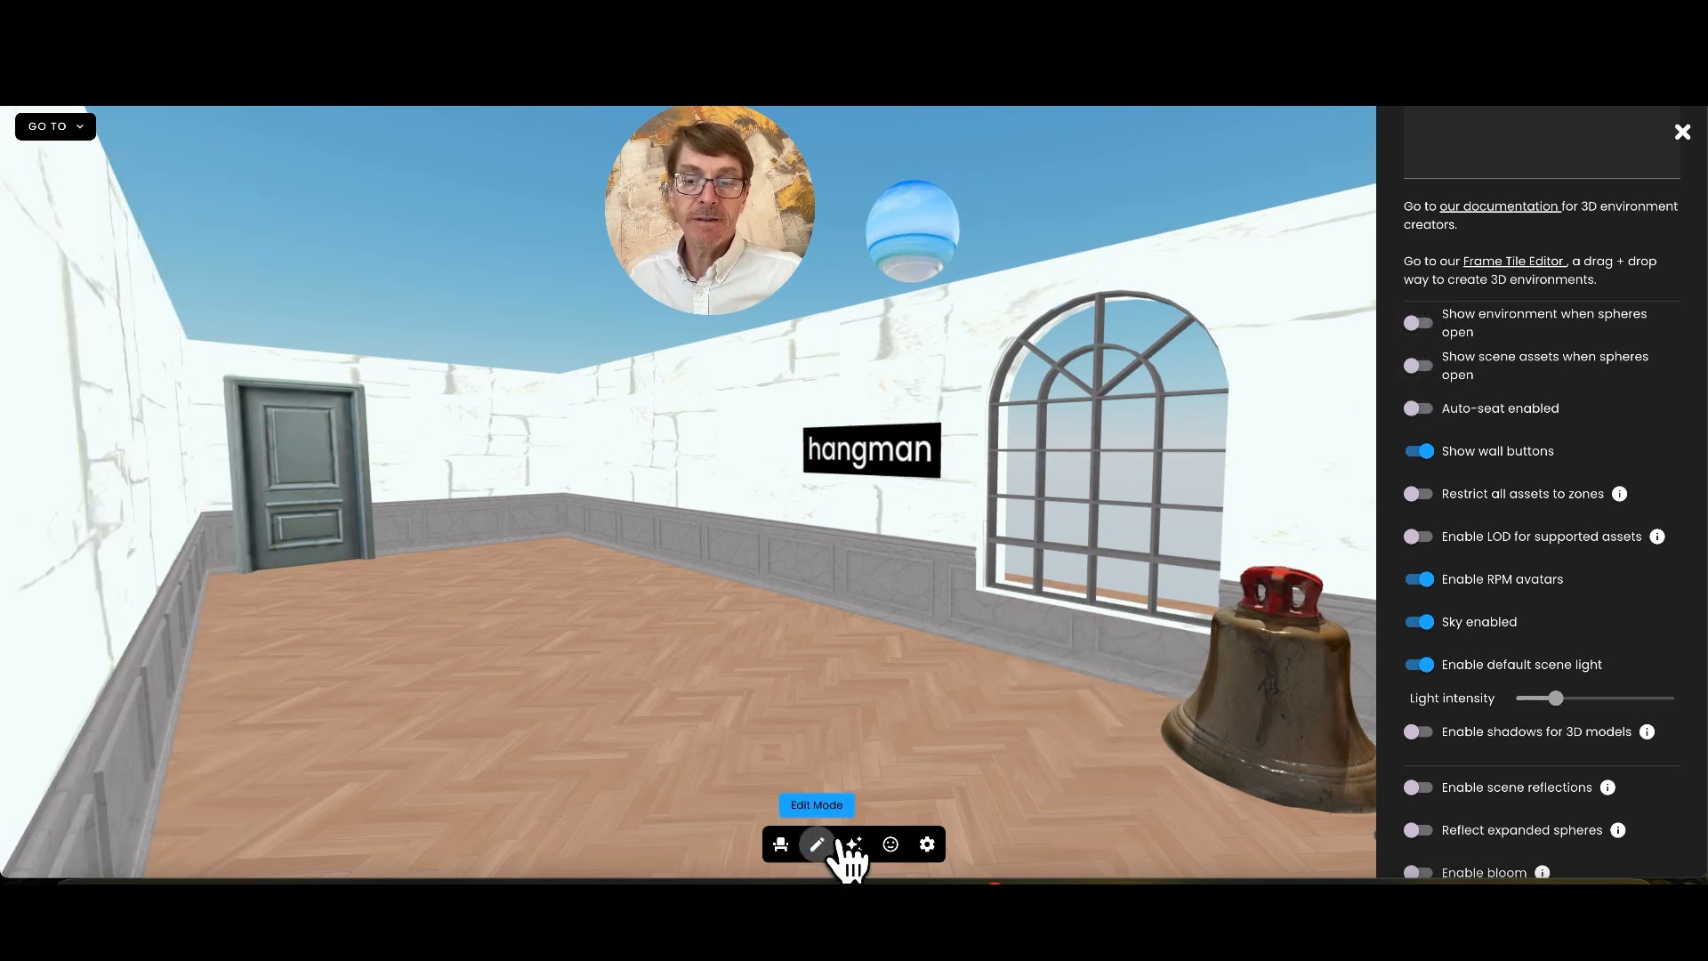
pyautogui.click(925, 214)
pyautogui.moveTo(918, 235); pyautogui.dragTo(824, 462)
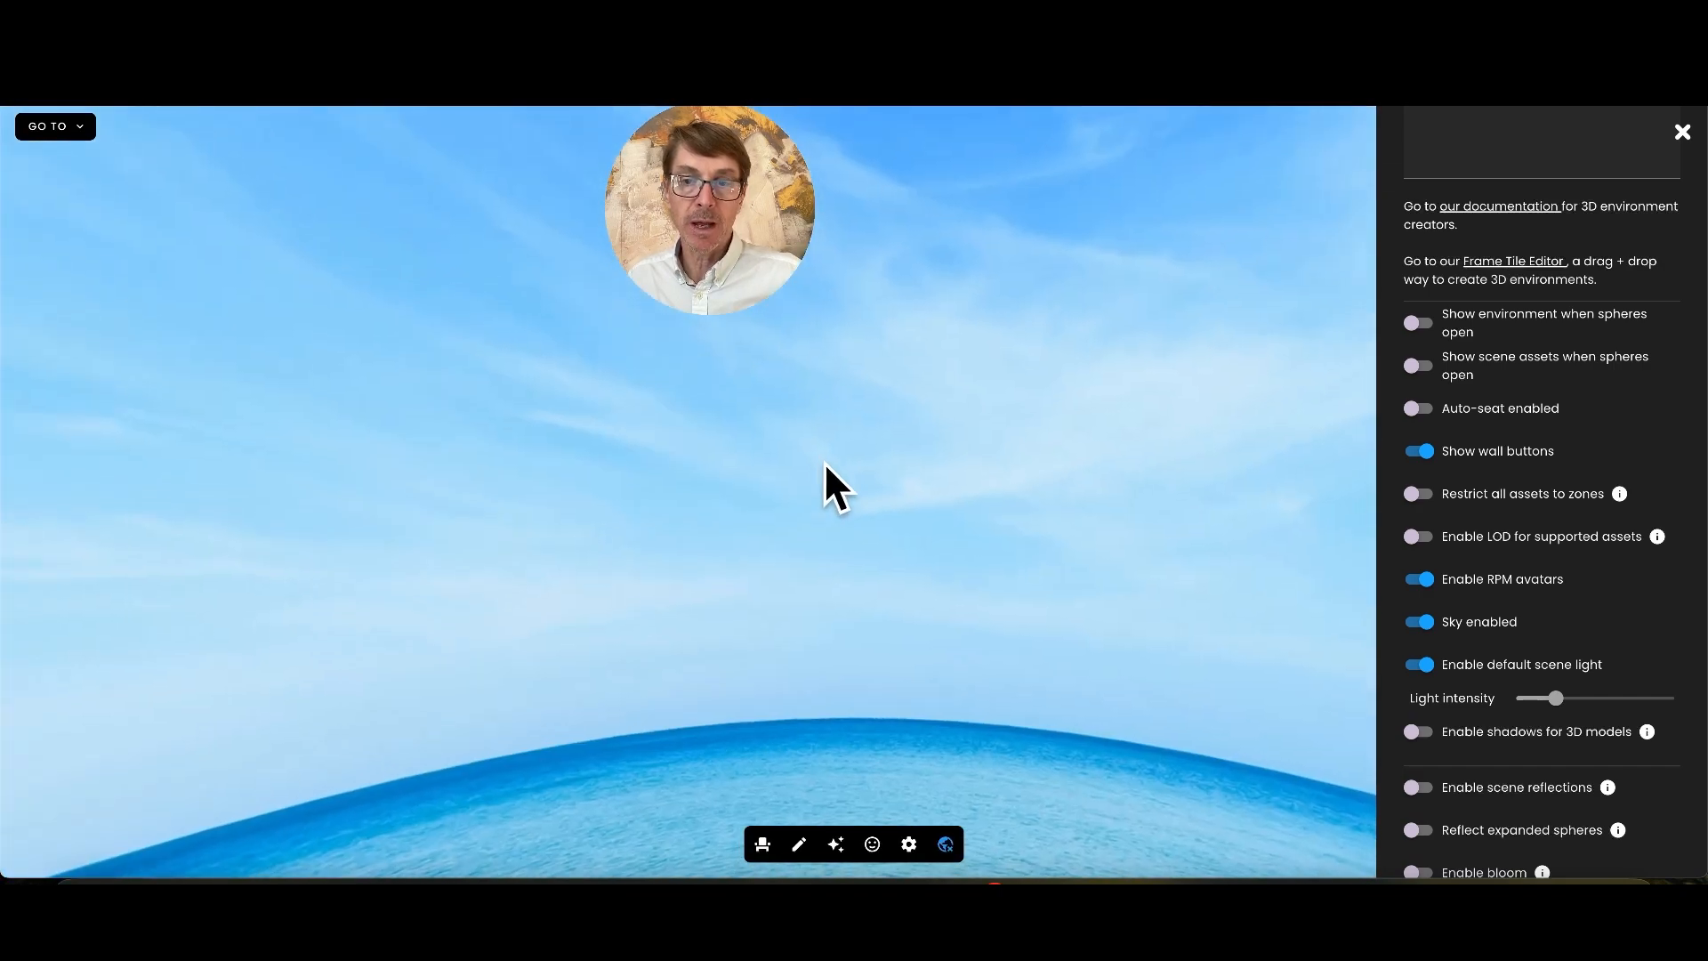
# Turn showing the environment and scene assets when spheres open back on.
pyautogui.click(1421, 323)
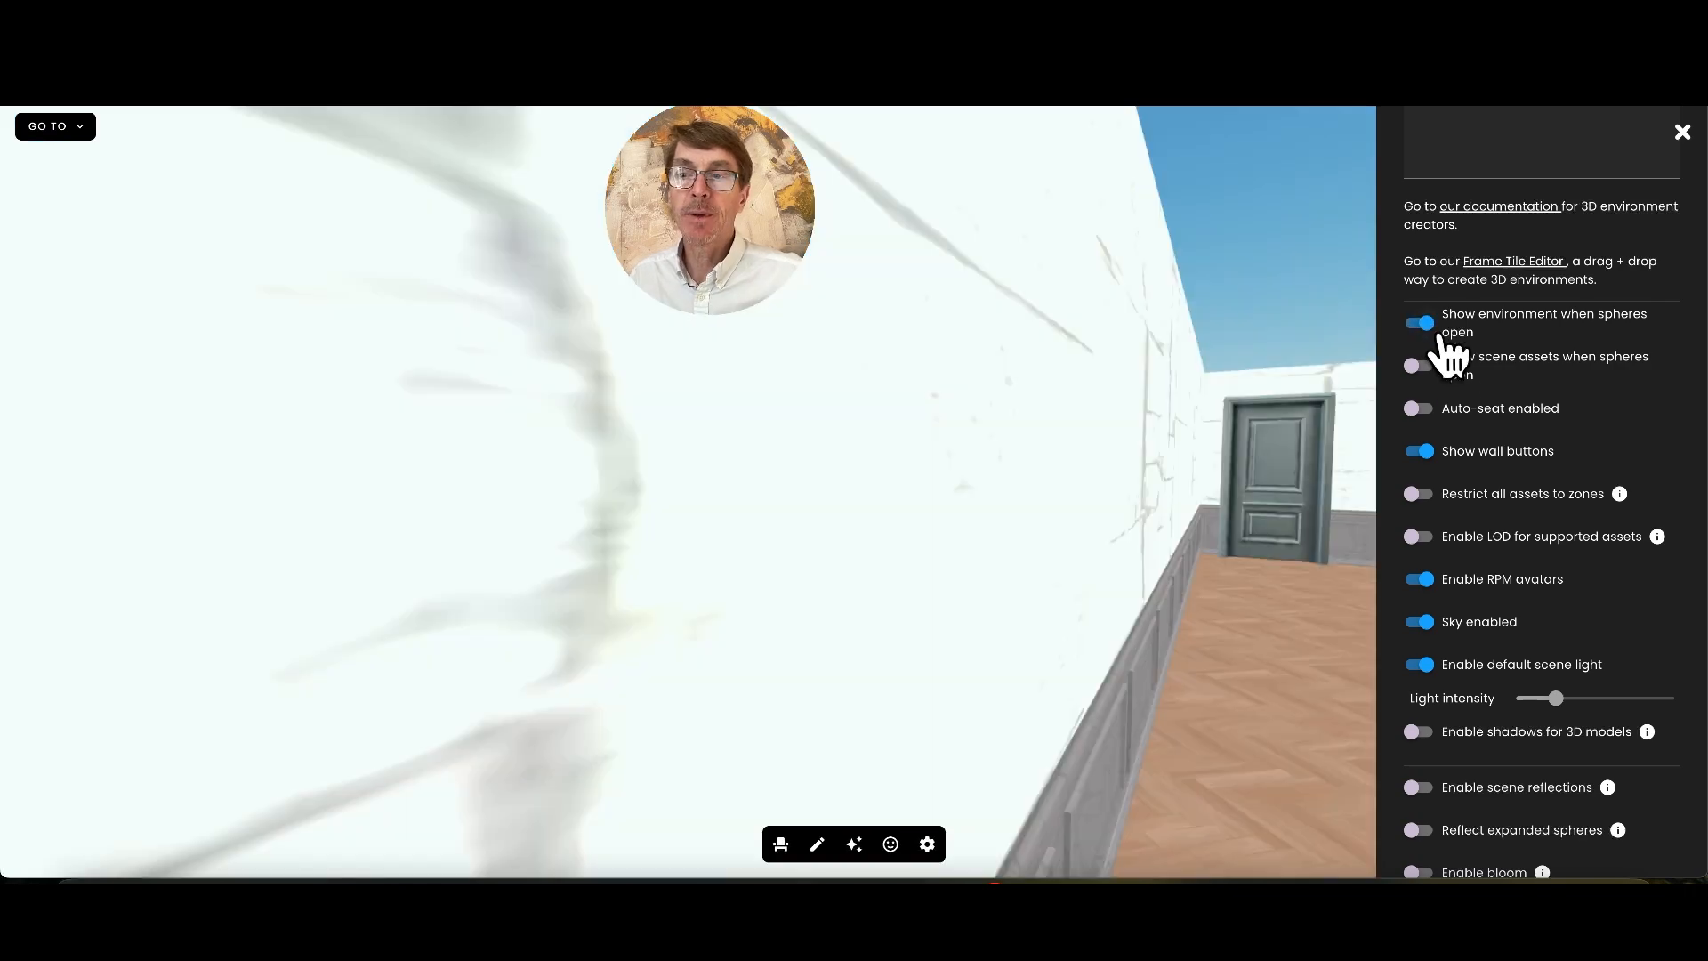
pyautogui.click(1419, 366)
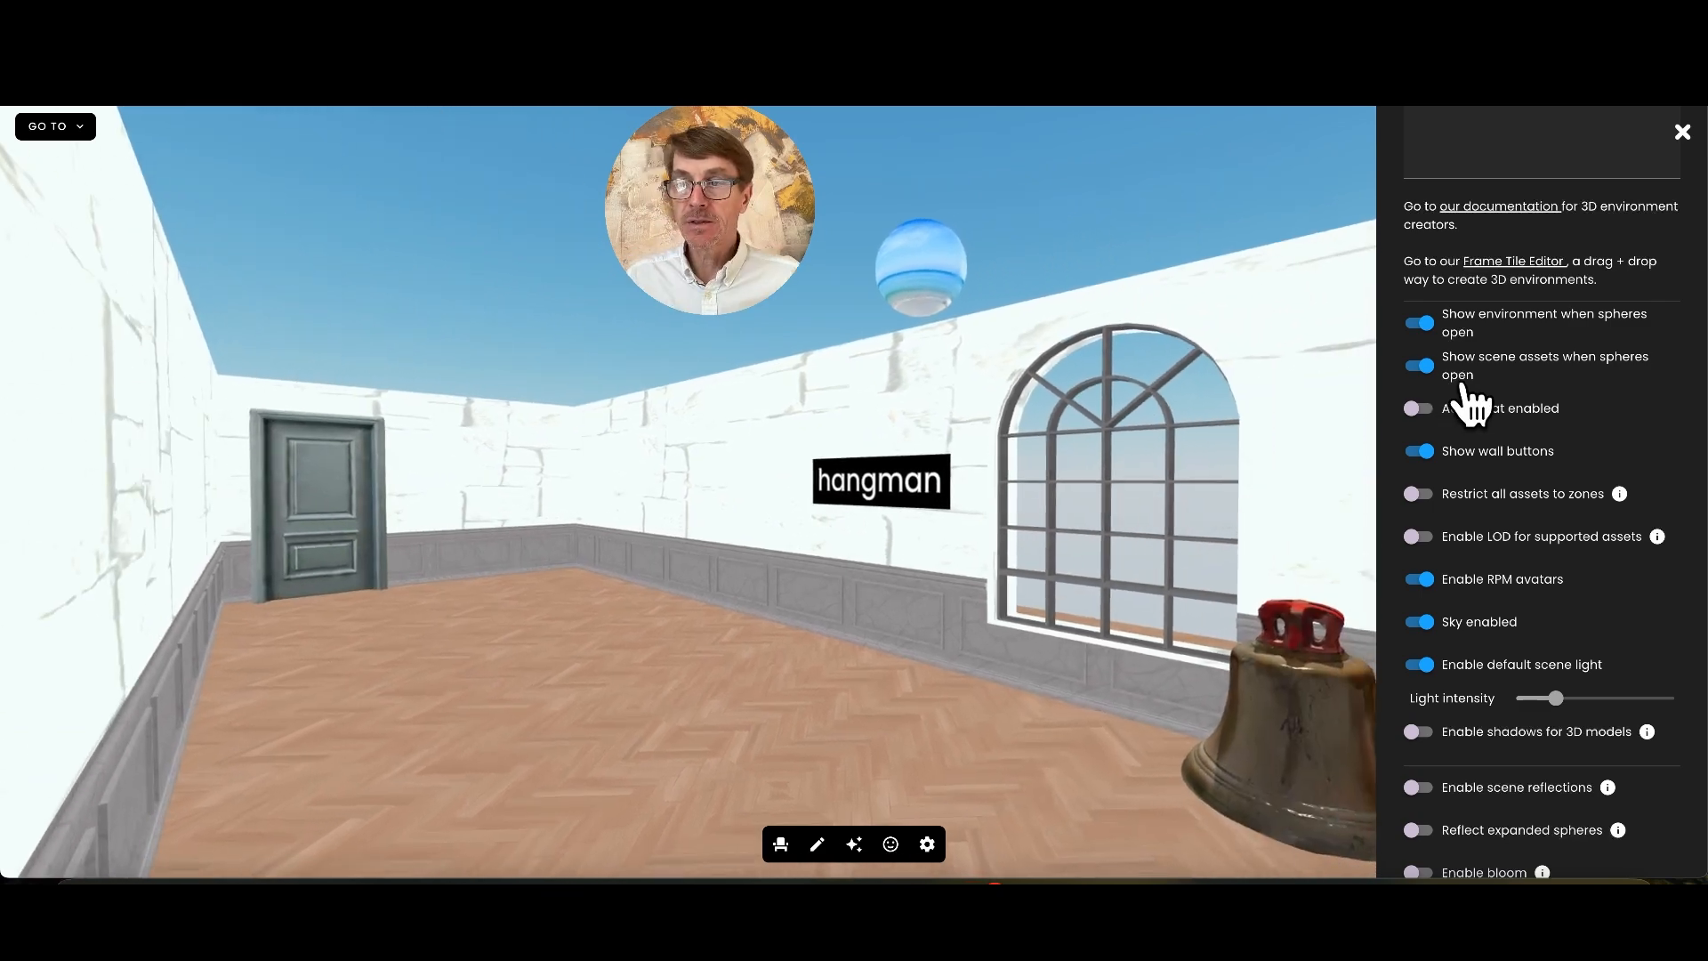
# Examine the remaining Environment and Performance settings, including sky, scene light, reflections, visual effects, anti-aliasing and the performance rating.
pyautogui.scroll(-2, 1524, 439)
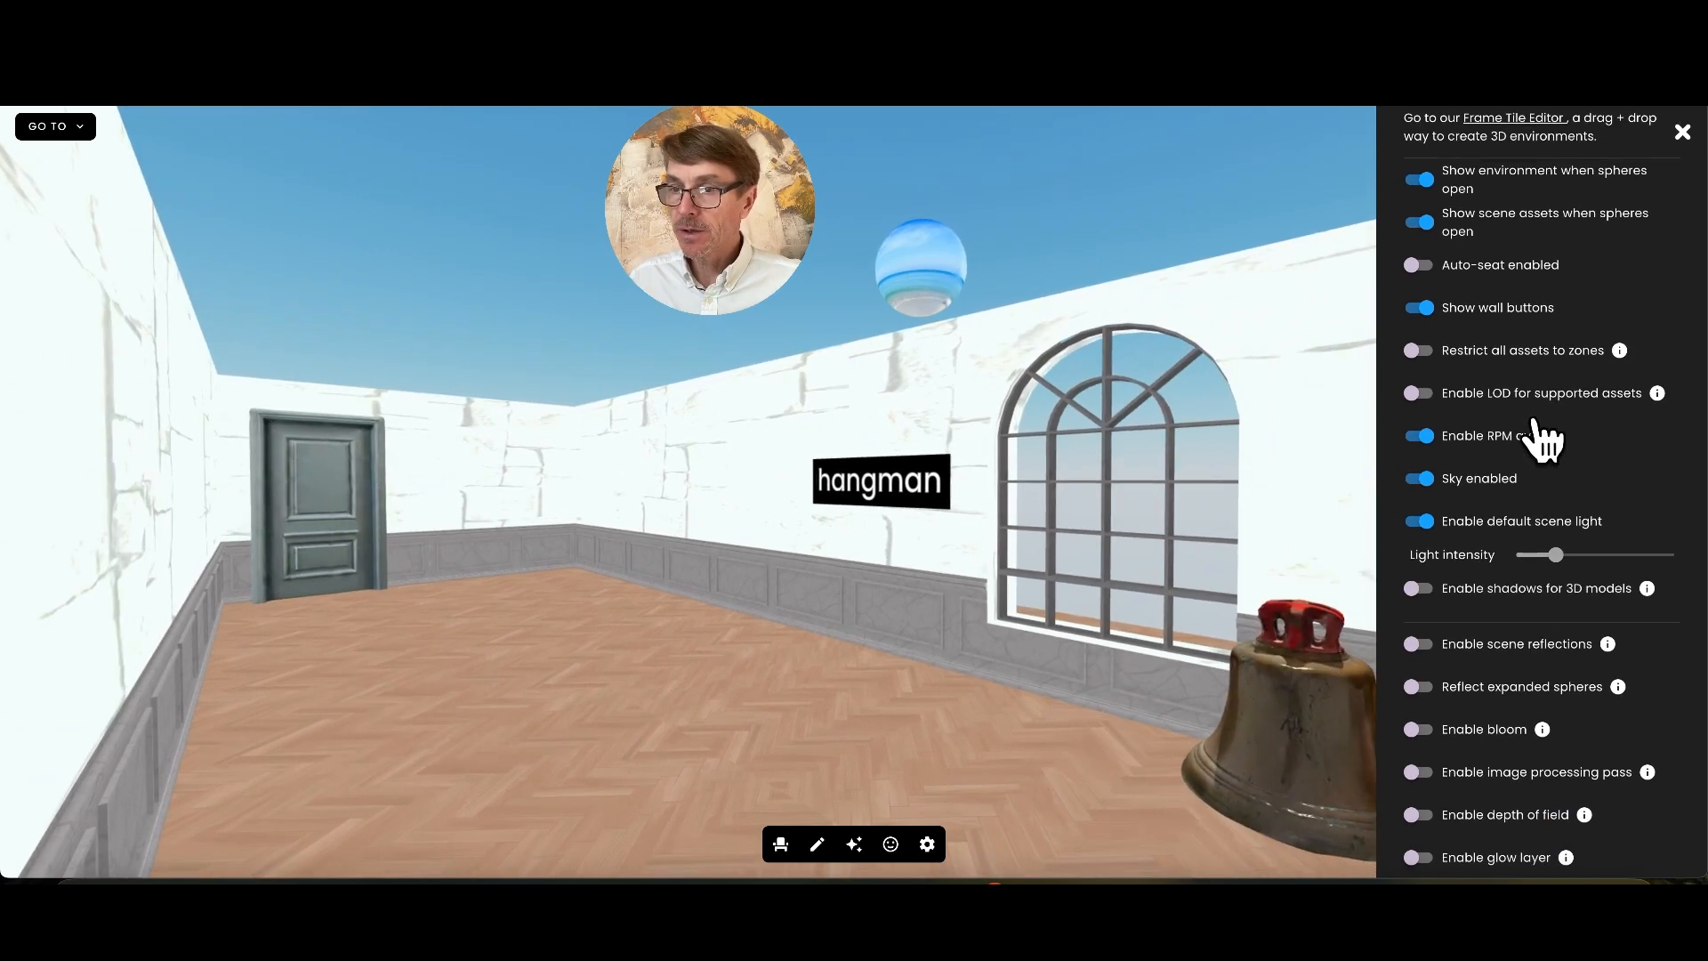
pyautogui.scroll(-1, 1542, 436)
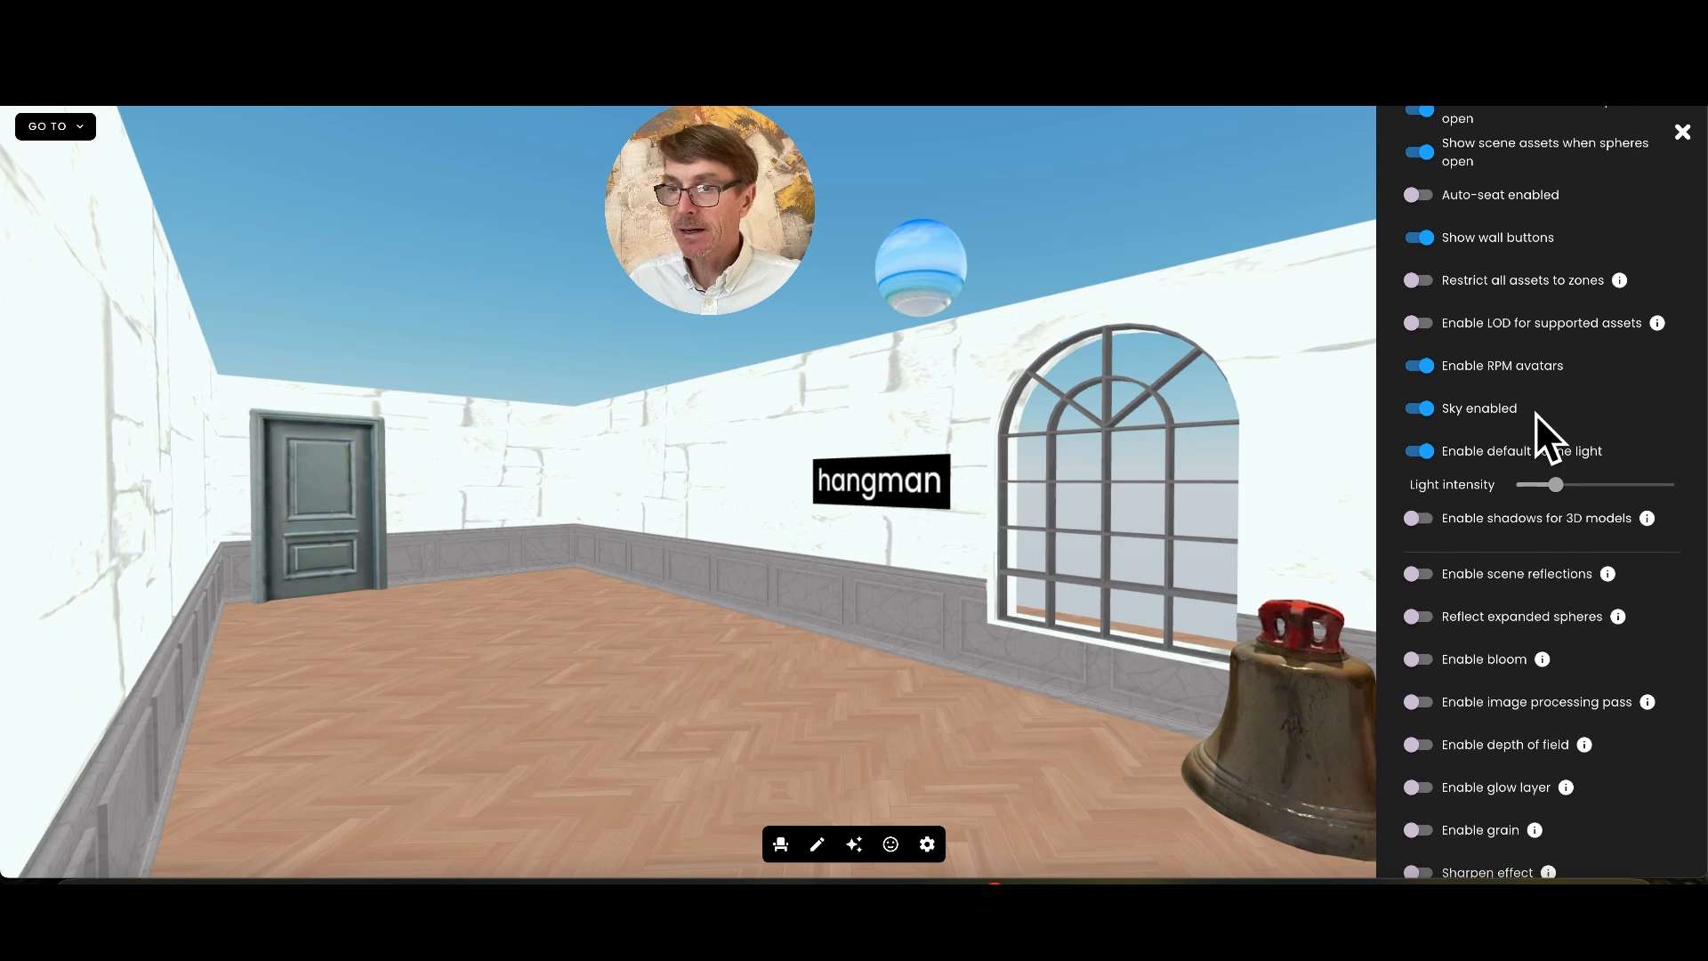
pyautogui.scroll(-1, 1539, 413)
pyautogui.scroll(2, 1539, 413)
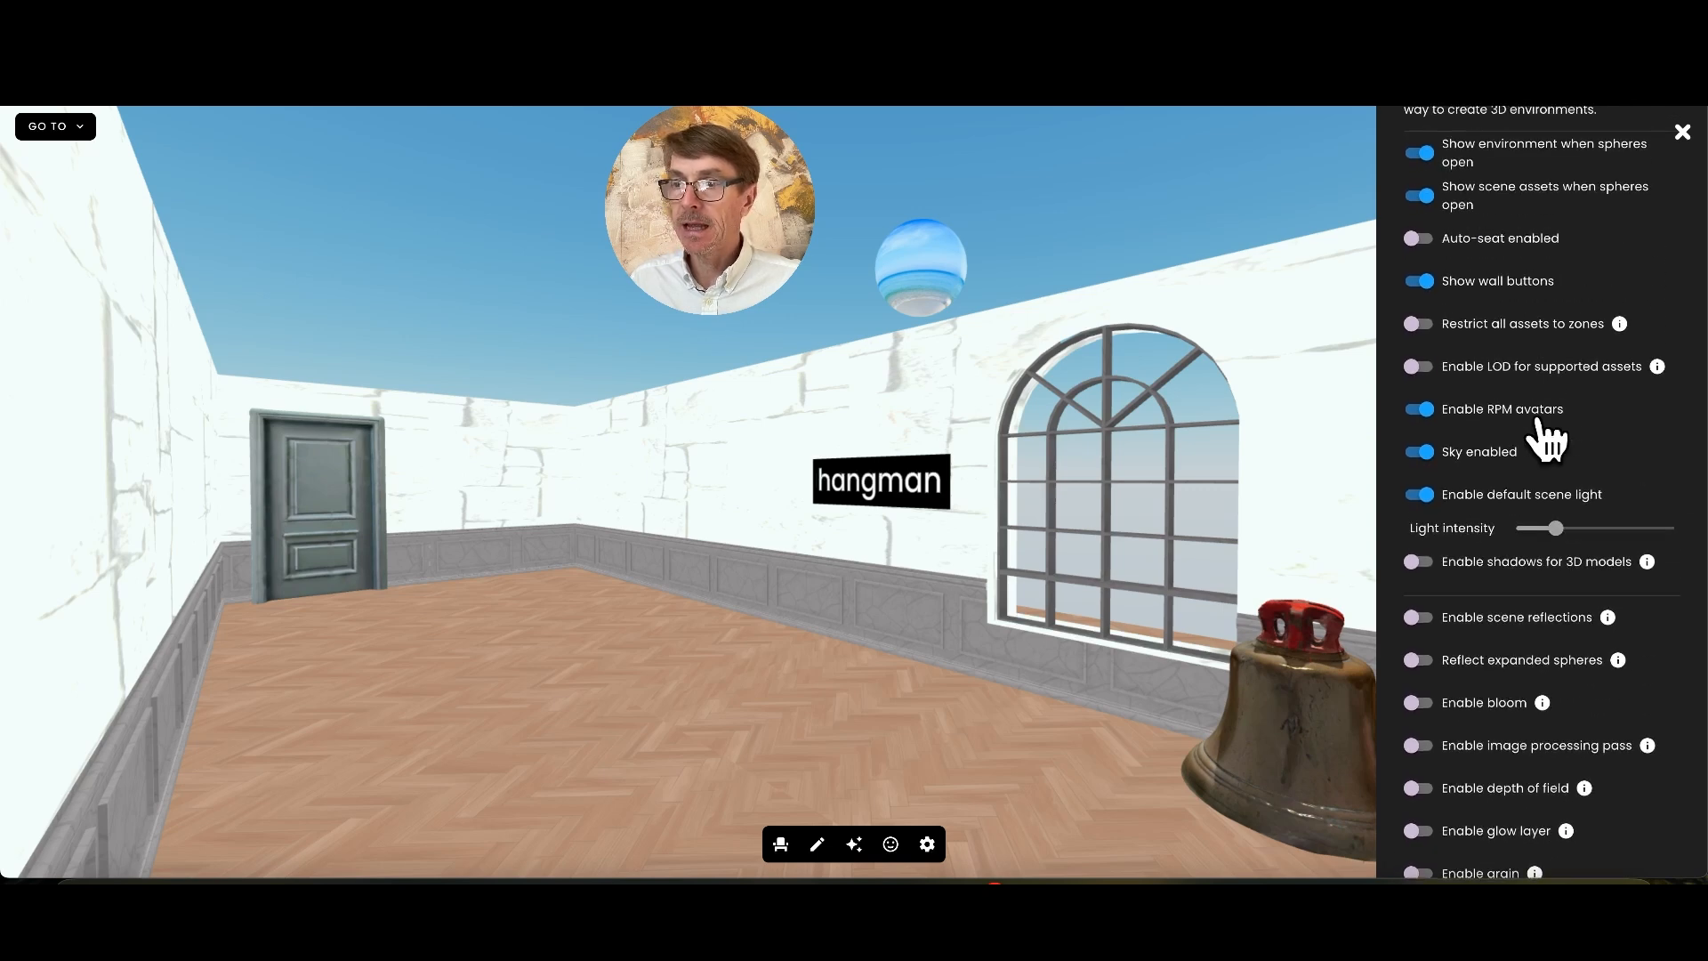
pyautogui.scroll(-3, 1547, 438)
pyautogui.scroll(-5, 1539, 436)
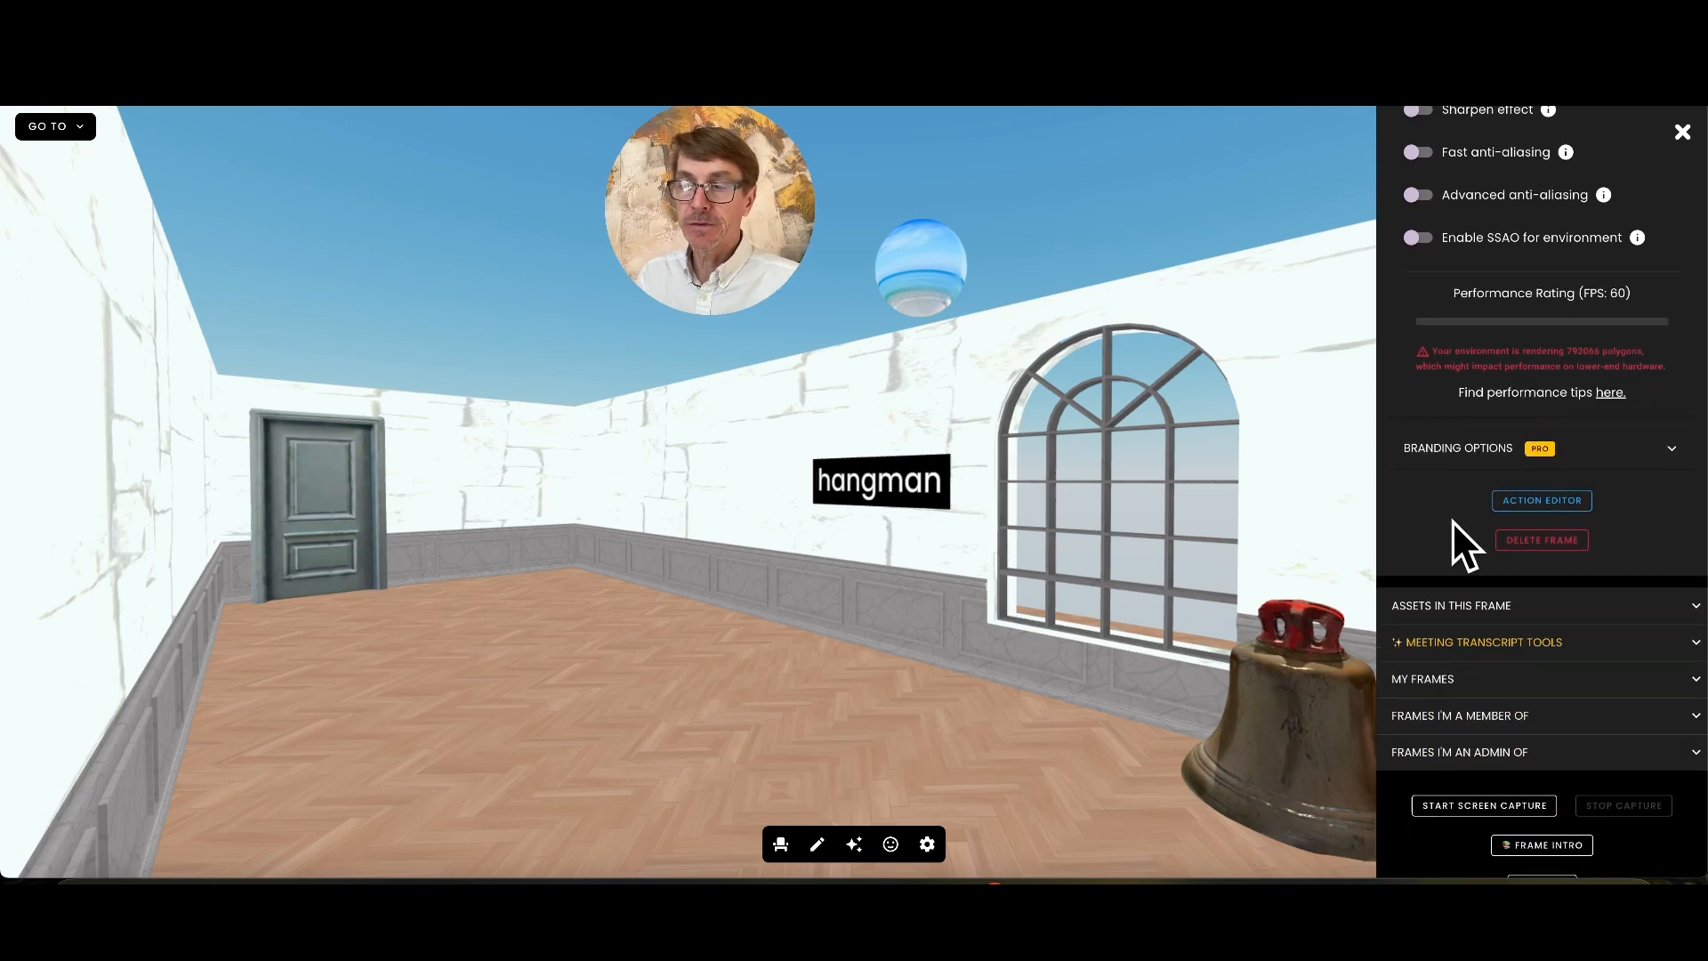
pyautogui.scroll(9, 1452, 520)
pyautogui.scroll(10, 1452, 534)
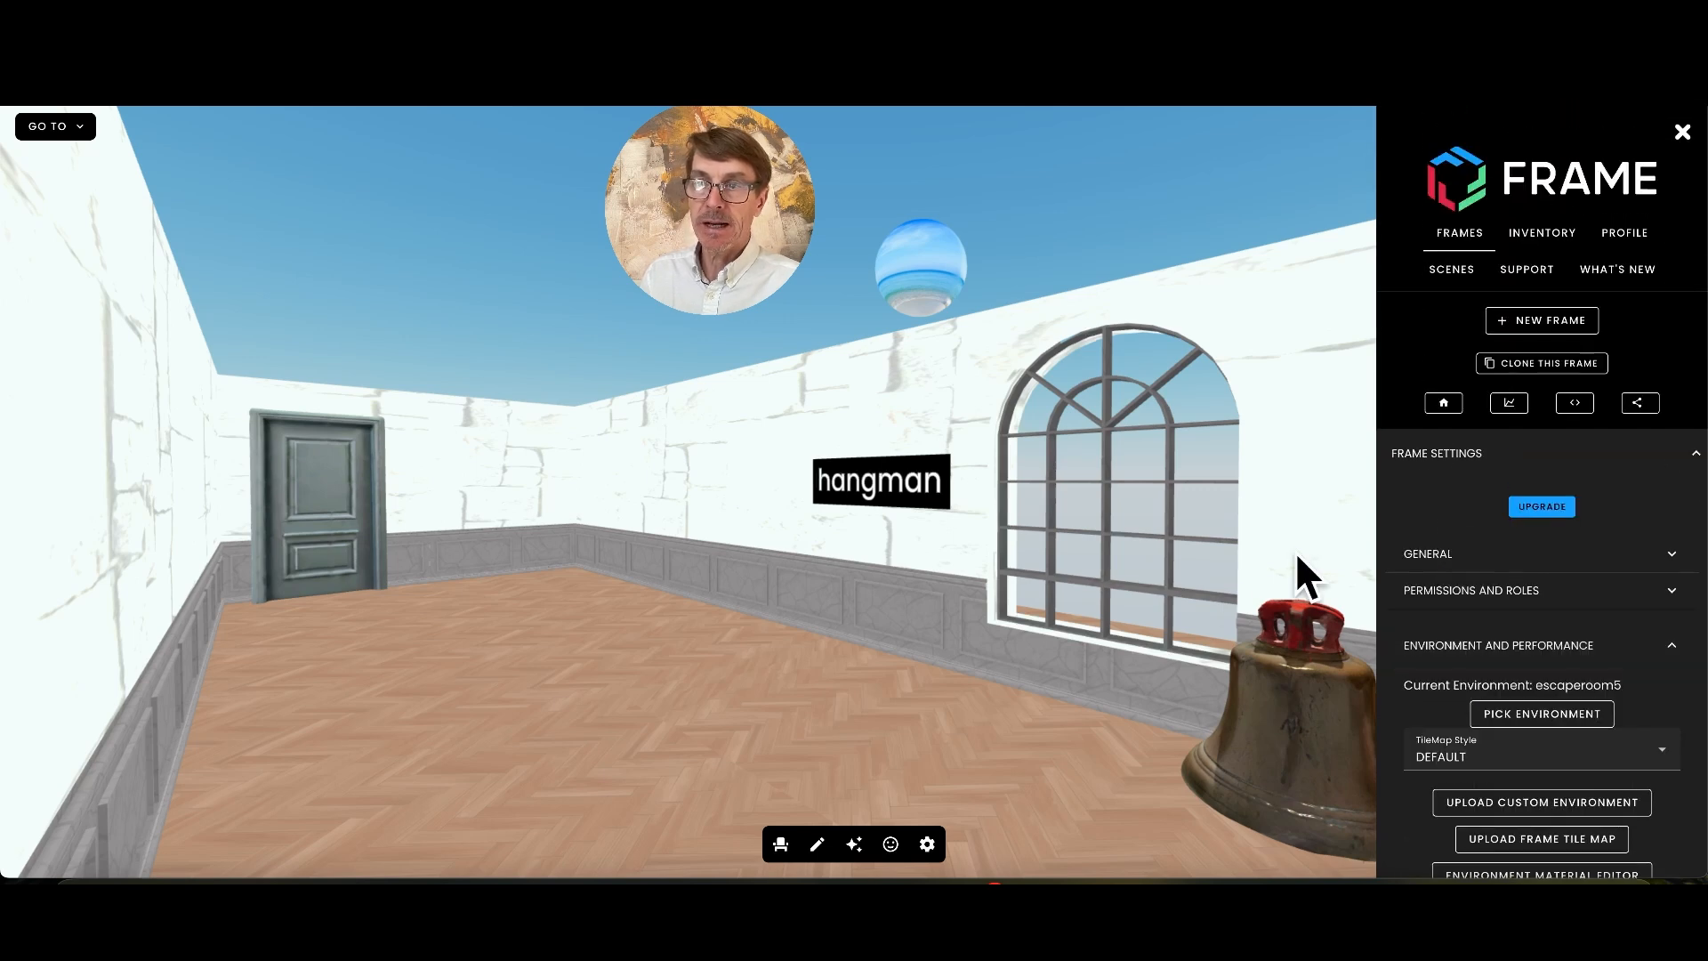
# Examine the additional asset types that can be added to the Frame, including the available shapes, without adding any.
pyautogui.moveTo(971, 723); pyautogui.dragTo(868, 719)
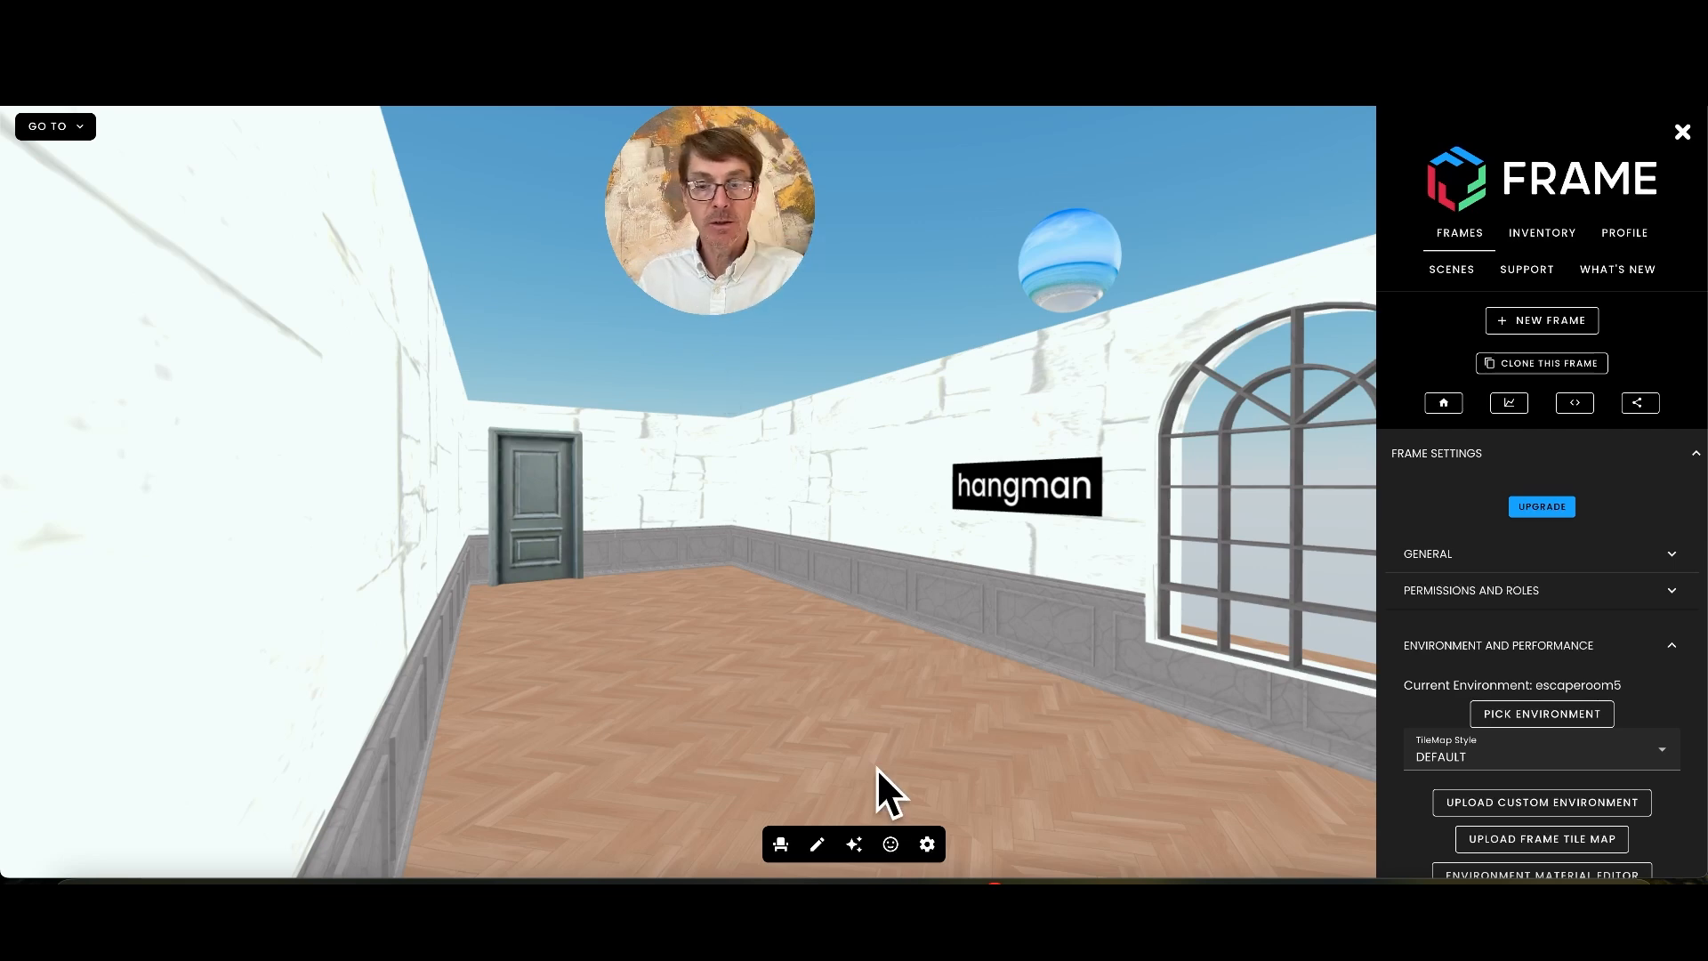
pyautogui.click(854, 845)
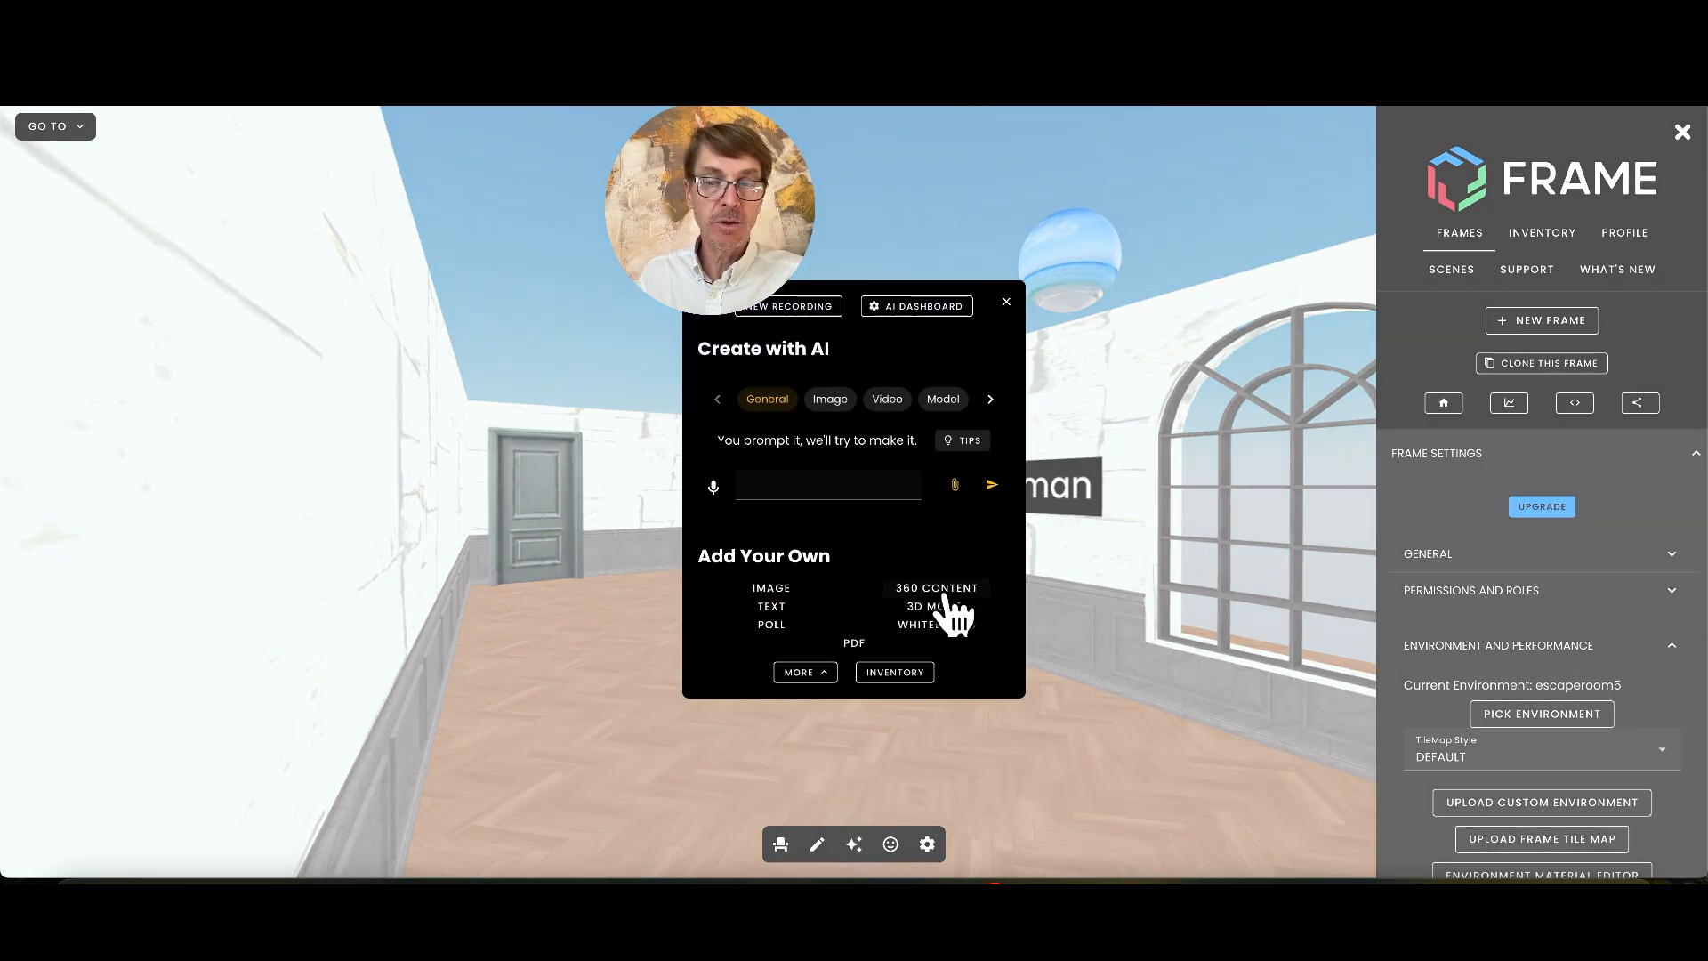
pyautogui.click(810, 672)
pyautogui.click(840, 522)
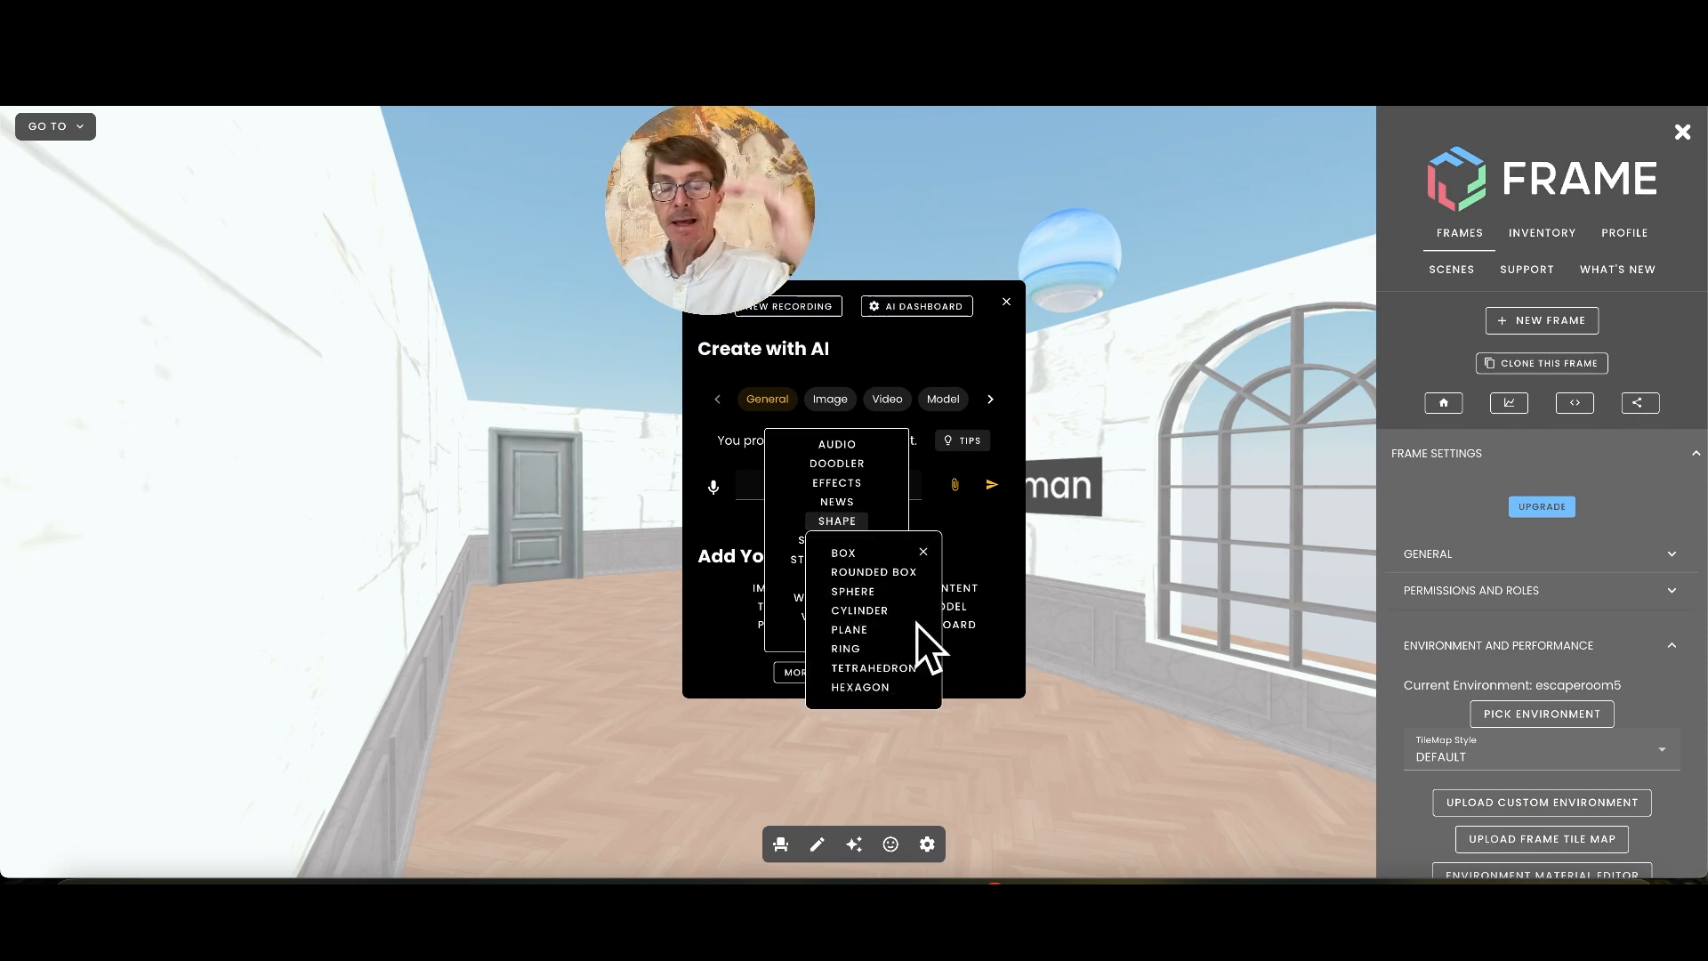
pyautogui.click(922, 552)
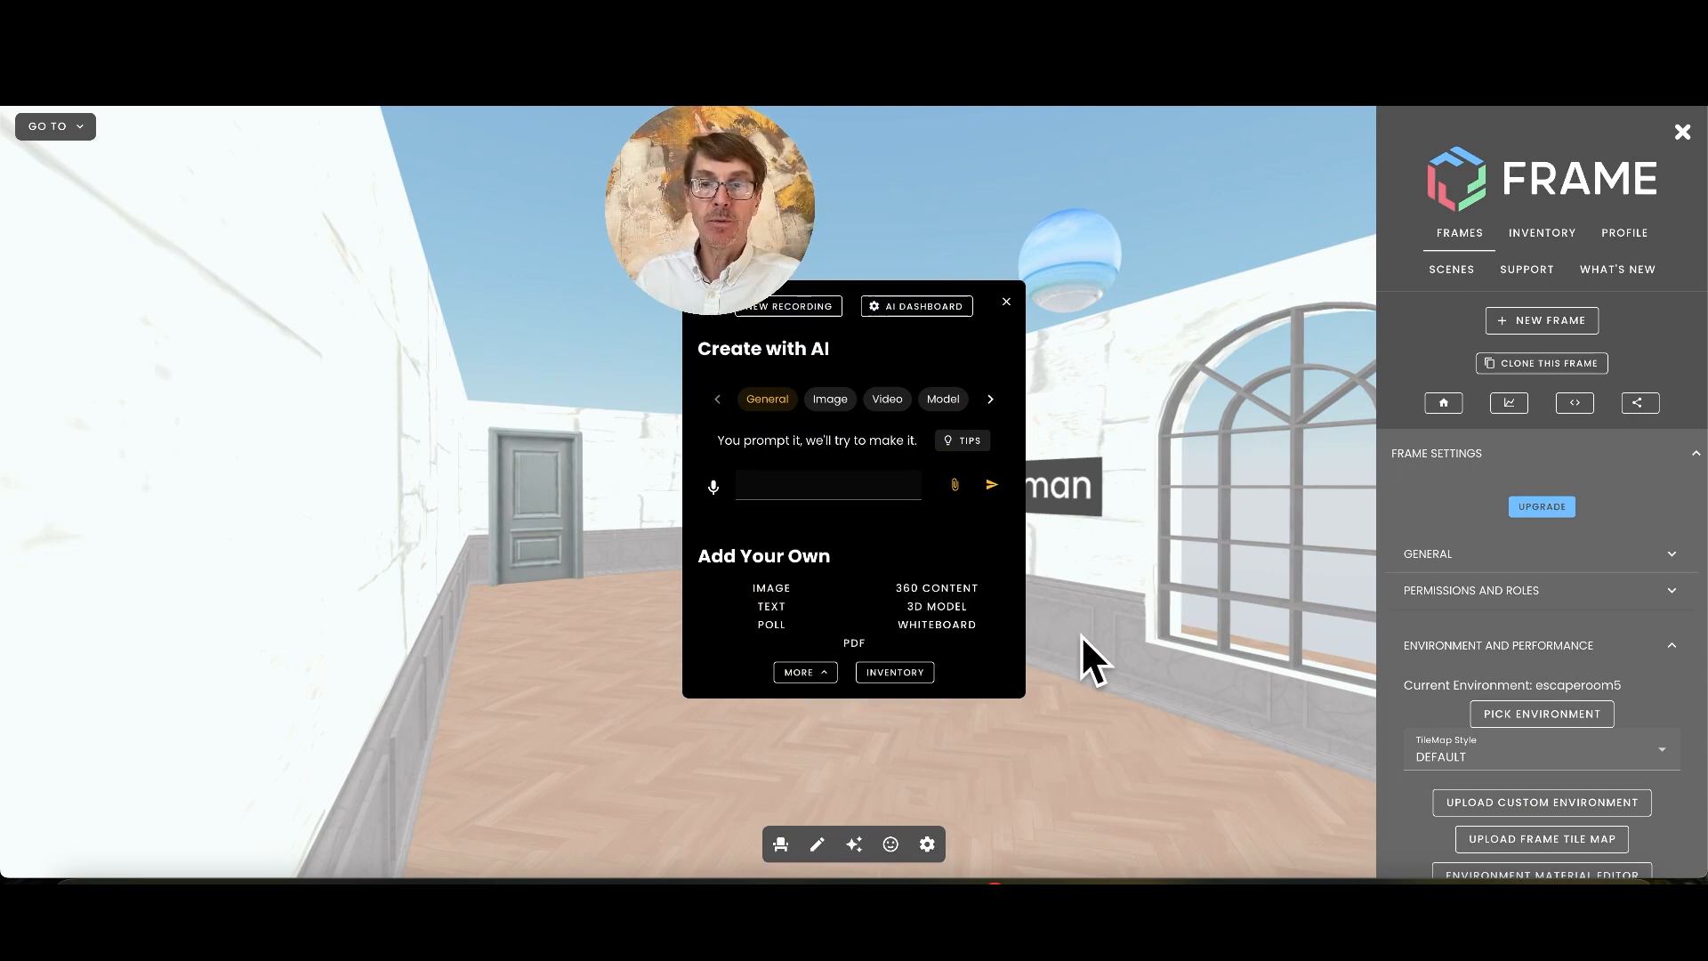
pyautogui.click(1081, 635)
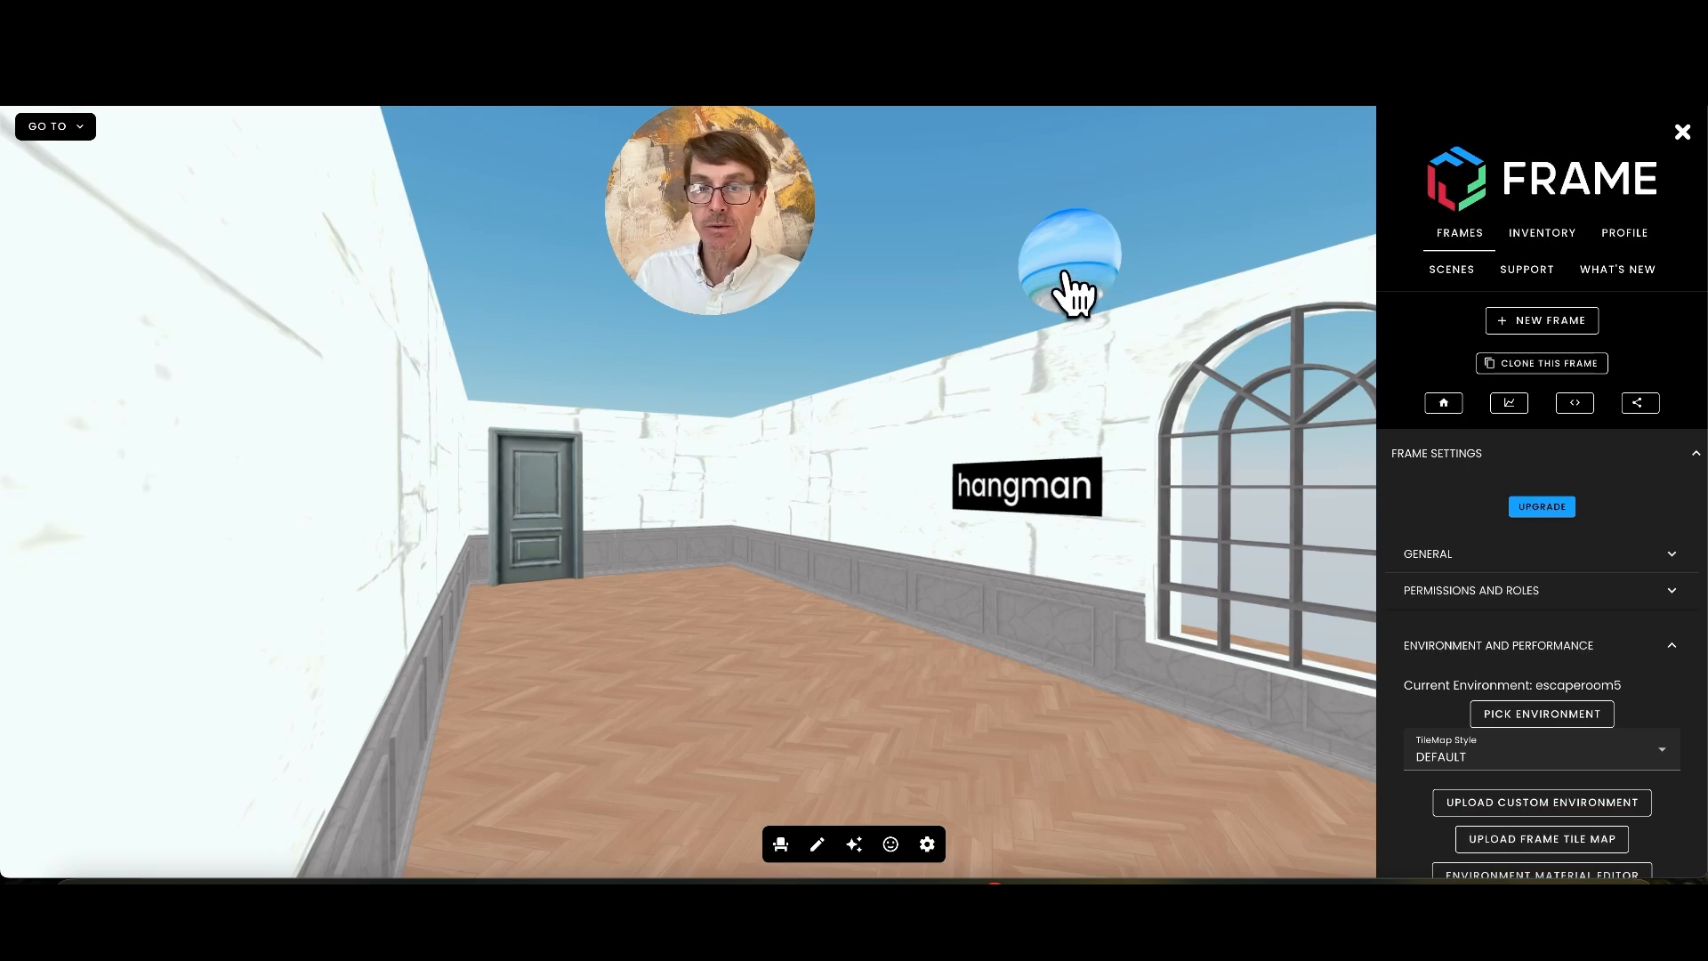
pyautogui.moveTo(1072, 290); pyautogui.dragTo(837, 418)
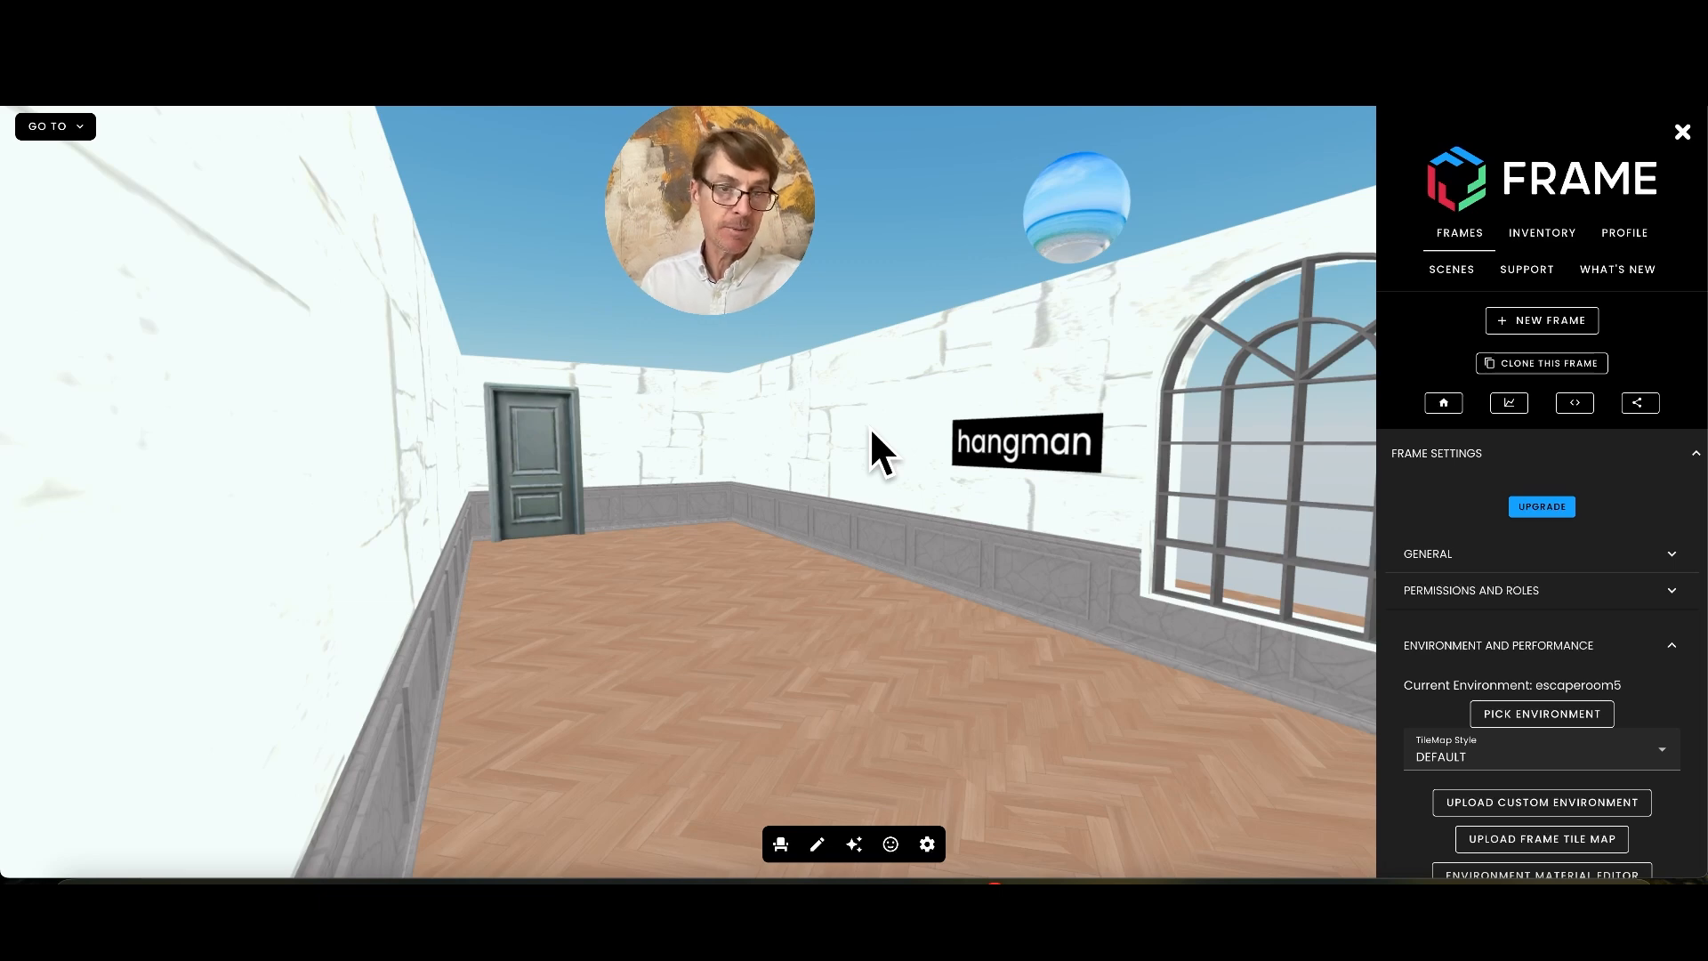
pyautogui.moveTo(869, 425); pyautogui.dragTo(1017, 520)
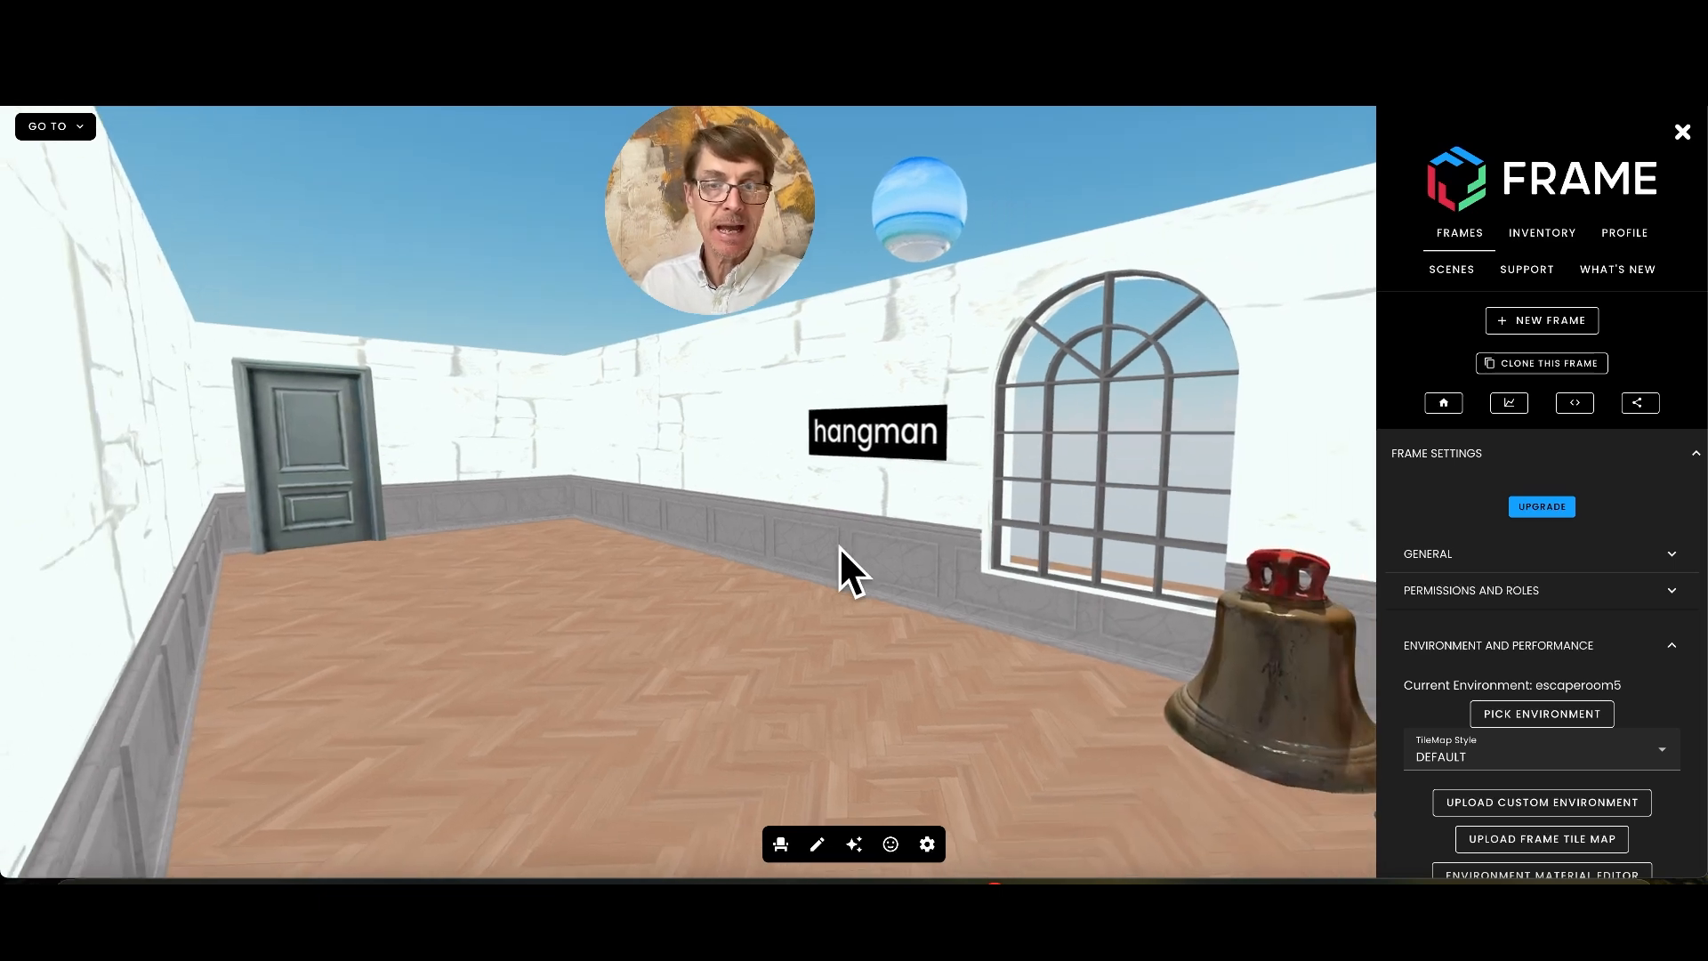
pyautogui.moveTo(840, 547); pyautogui.dragTo(759, 544)
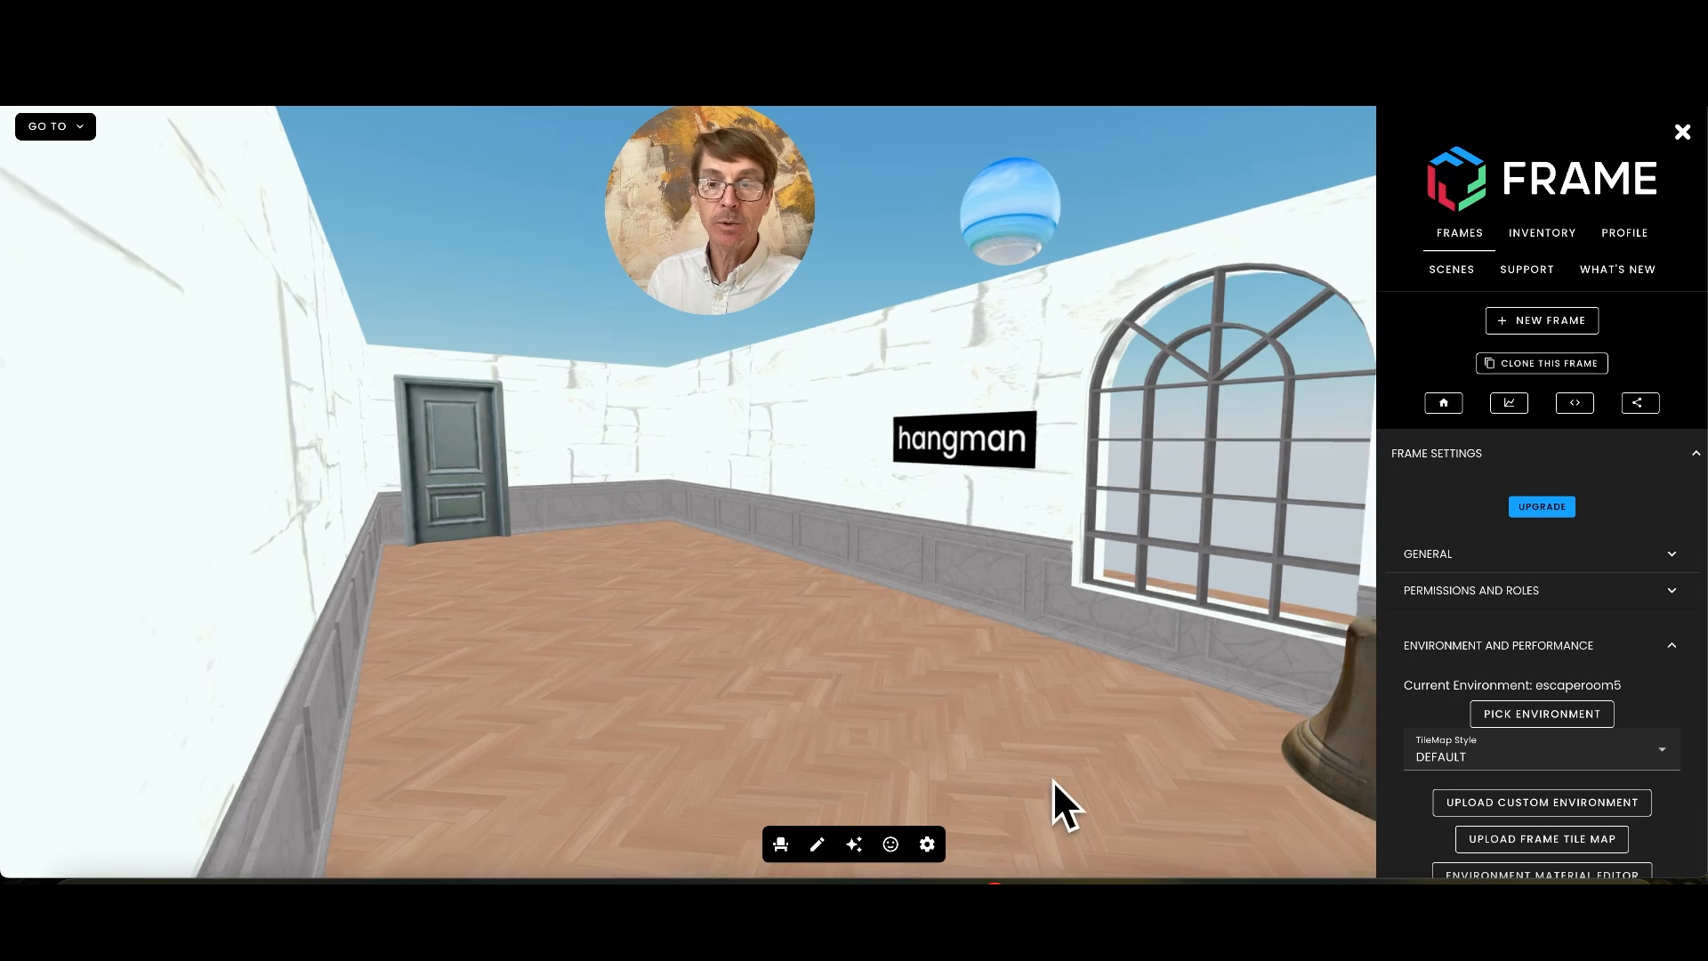
pyautogui.moveTo(1054, 779); pyautogui.dragTo(1150, 770)
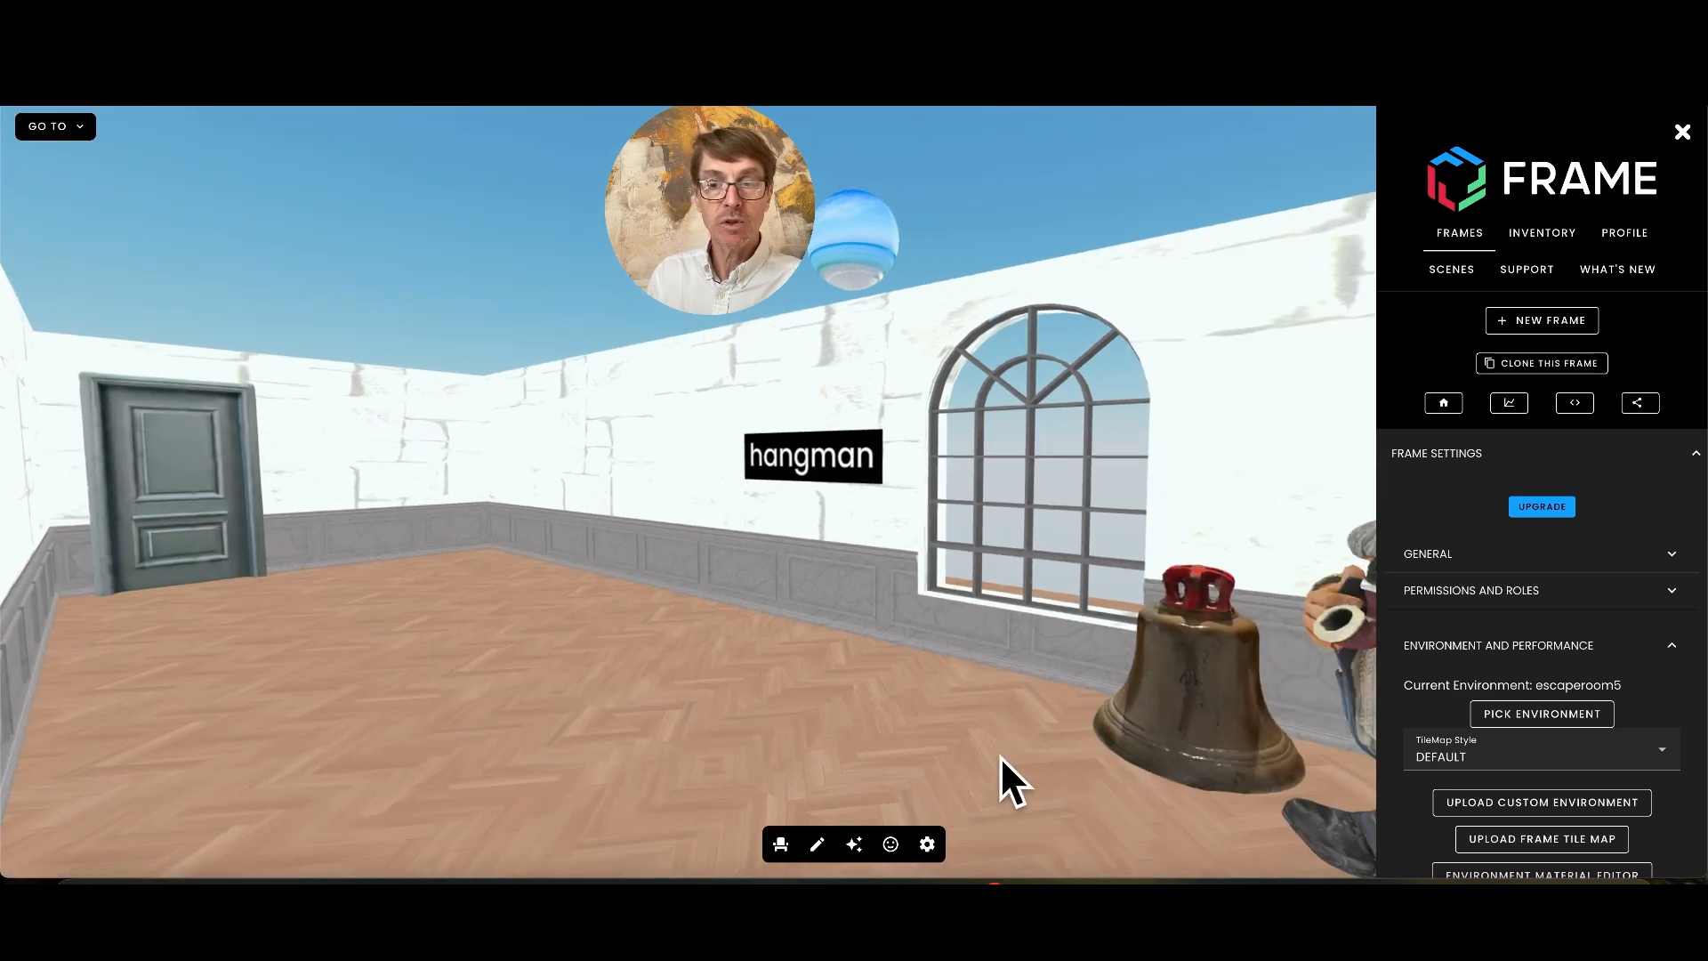